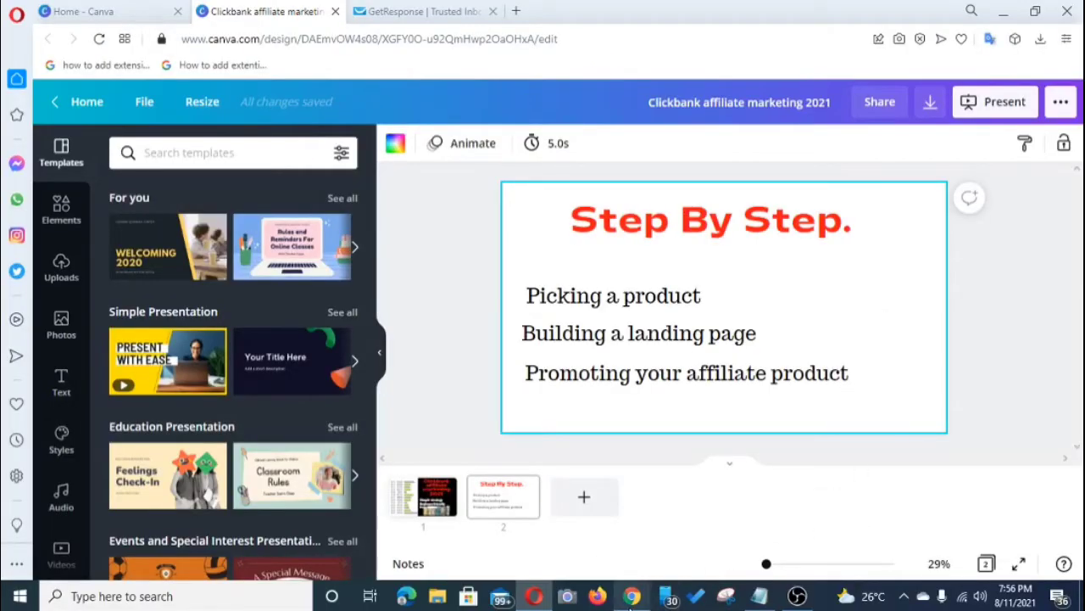
Switch to Chrome with the ClickBank marketplace and list the Dating Guides products under the Self-Help category.
left_click(638, 599)
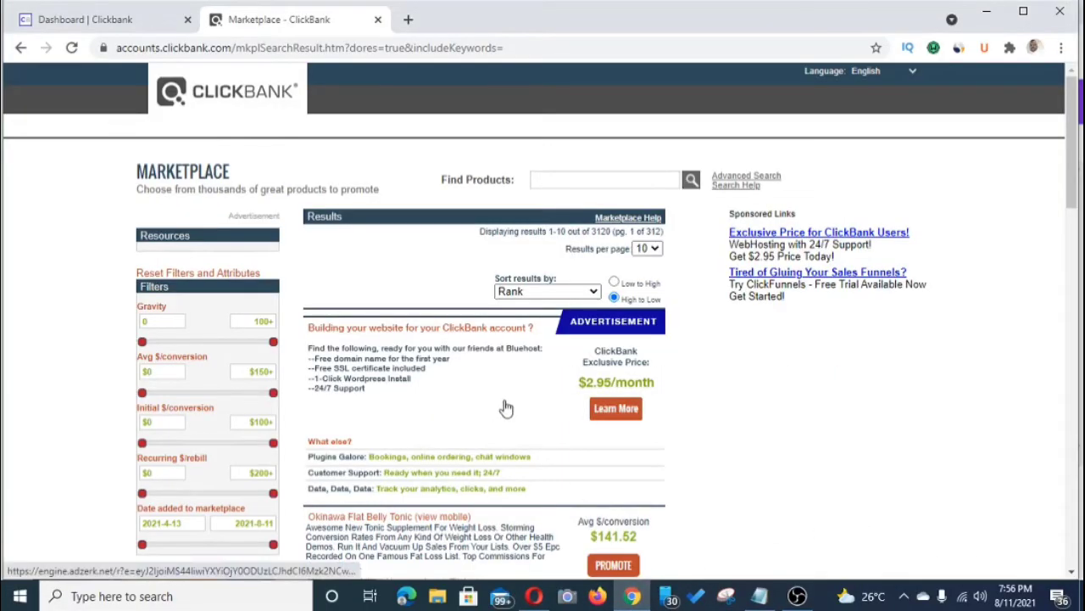
scroll(505, 408, "down", 4)
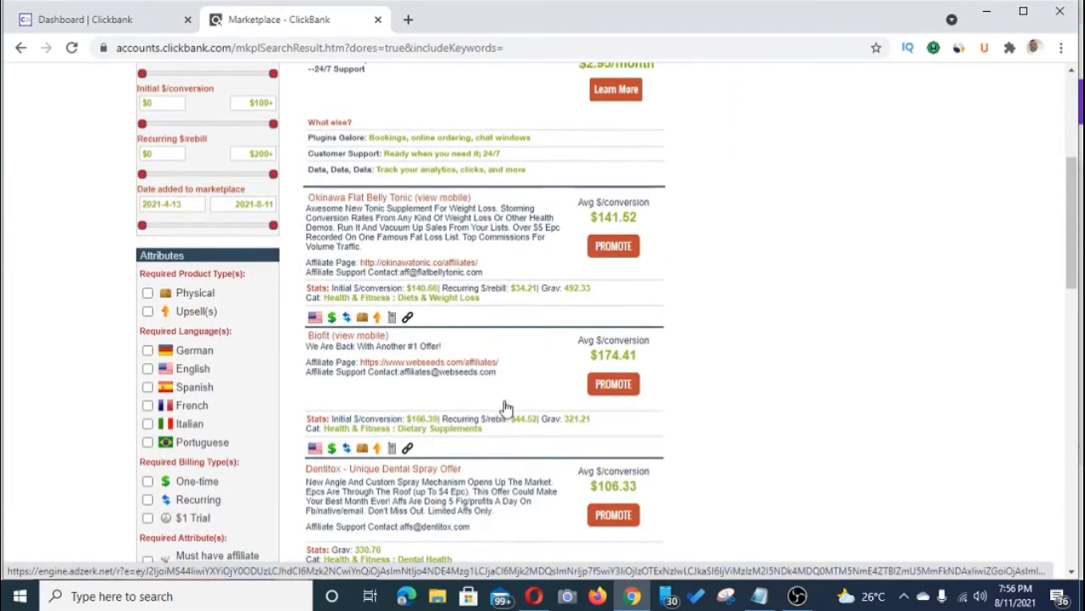
scroll(505, 409, "down", 3)
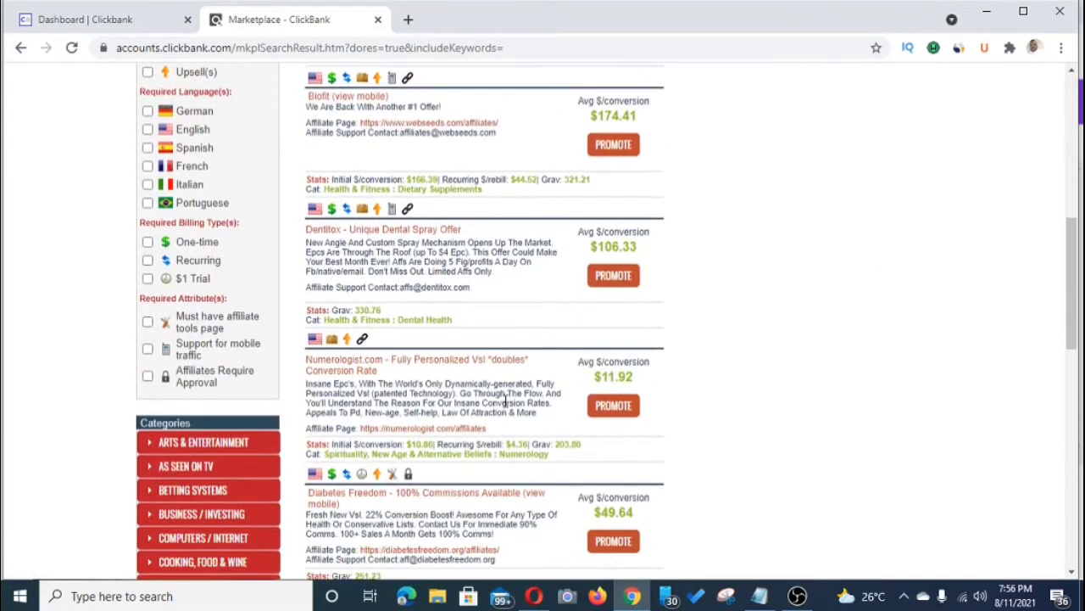
scroll(506, 403, "down", 6)
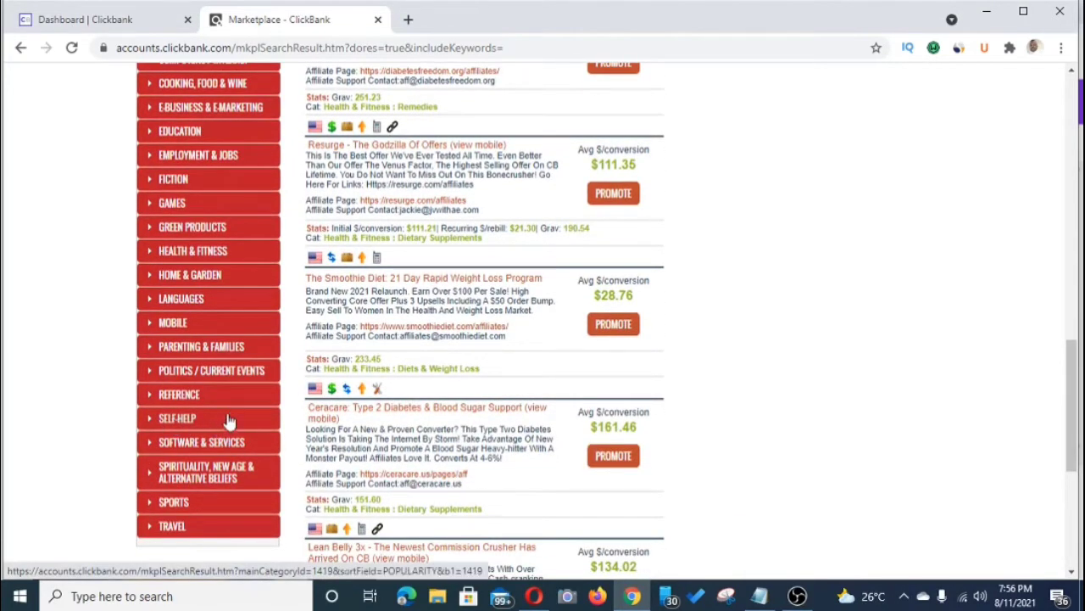
left_click(152, 424)
scroll(209, 448, "down", 3)
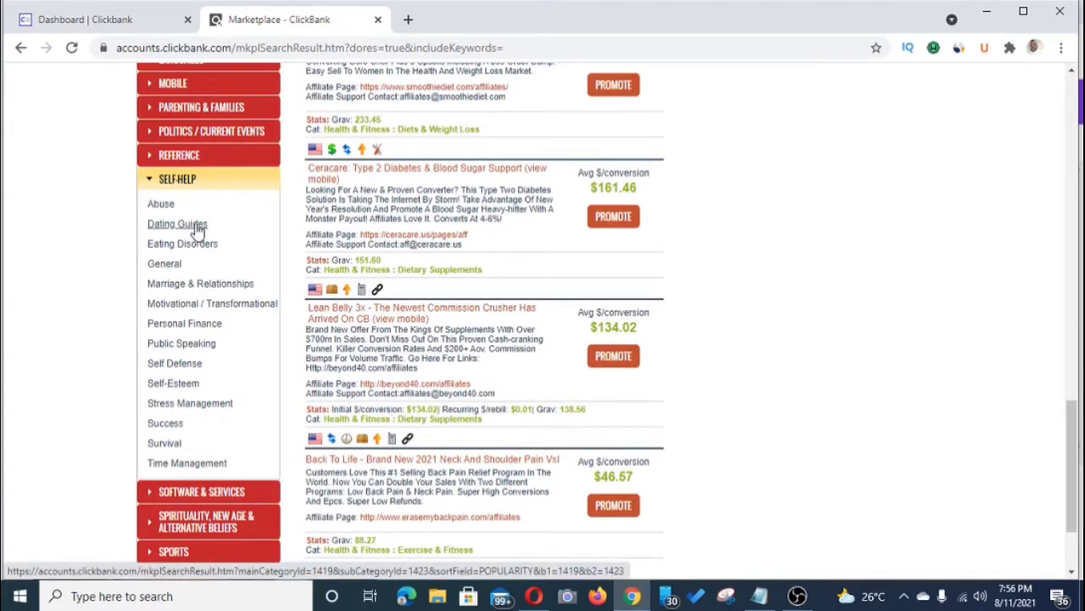
left_click(175, 226)
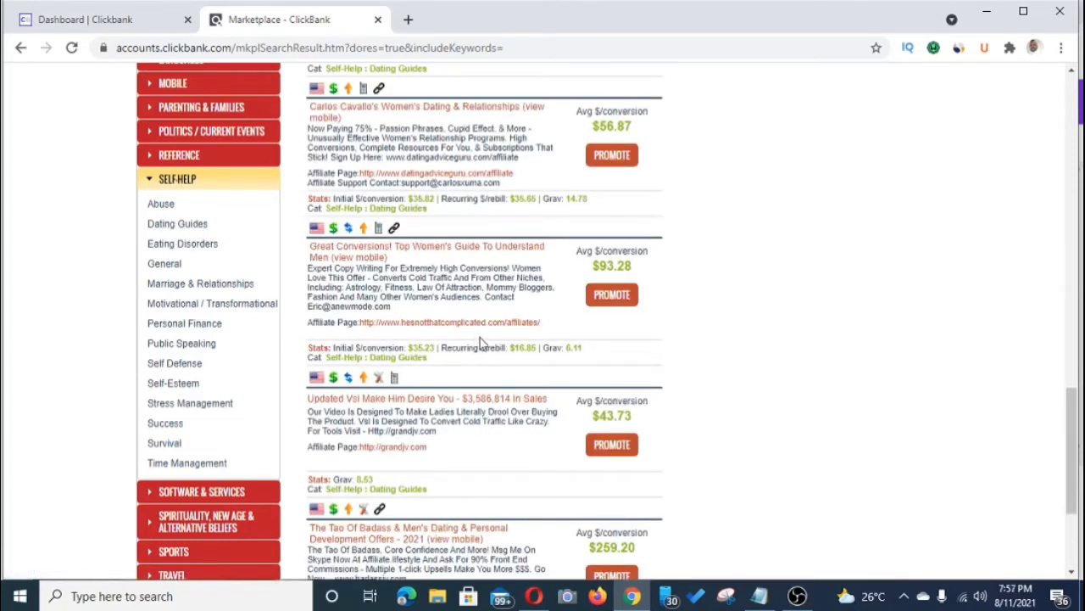
Open the sales page of the "New High Converter For Women's Lists - Infatuation Scripts" offer and review its video pitch, price and customer comments.
scroll(480, 341, "up", 1)
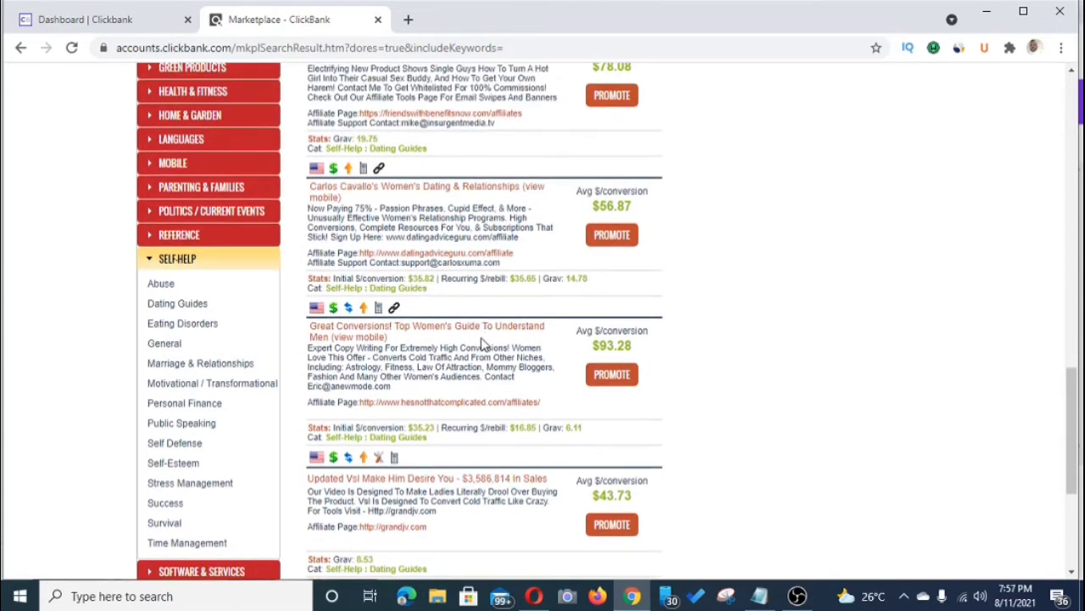
scroll(480, 342, "up", 3)
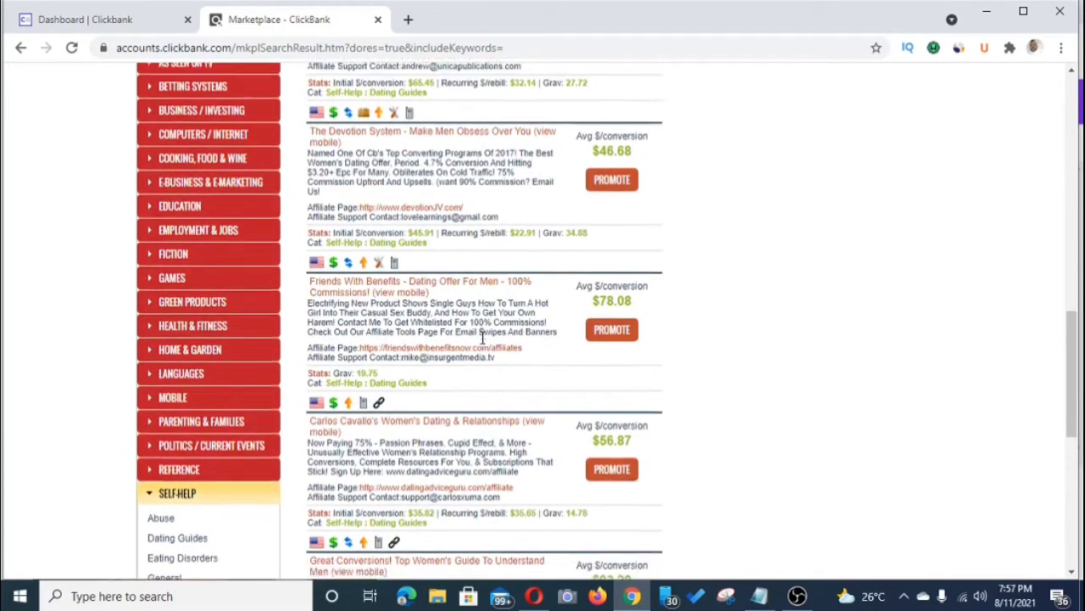
scroll(482, 338, "up", 4)
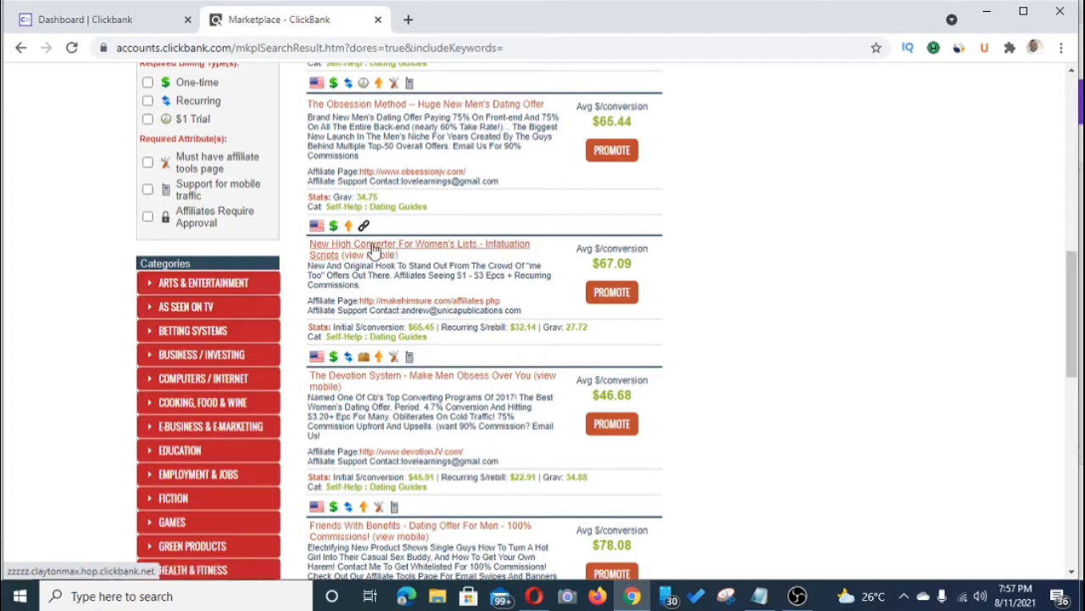
left_click(403, 252)
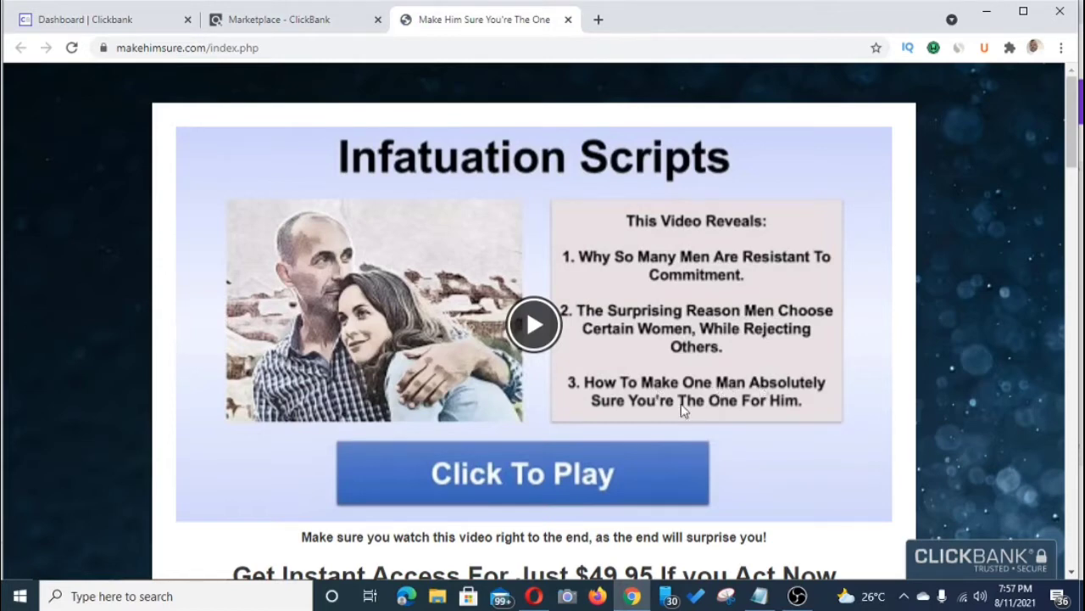
scroll(594, 386, "down", 5)
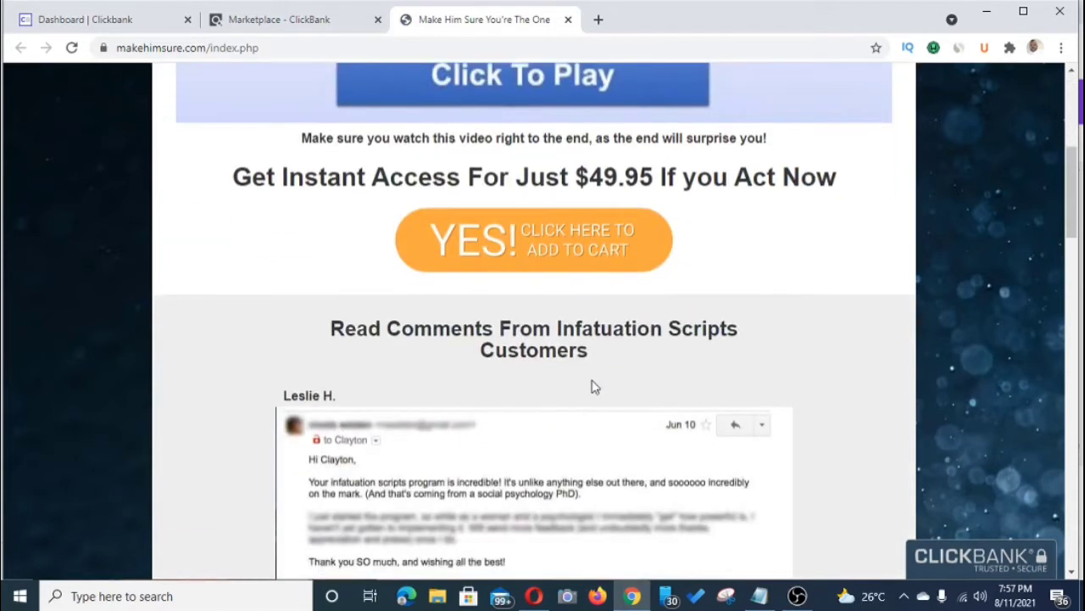
scroll(594, 387, "down", 3)
scroll(594, 387, "up", 3)
scroll(594, 387, "up", 4)
scroll(653, 441, "down", 2)
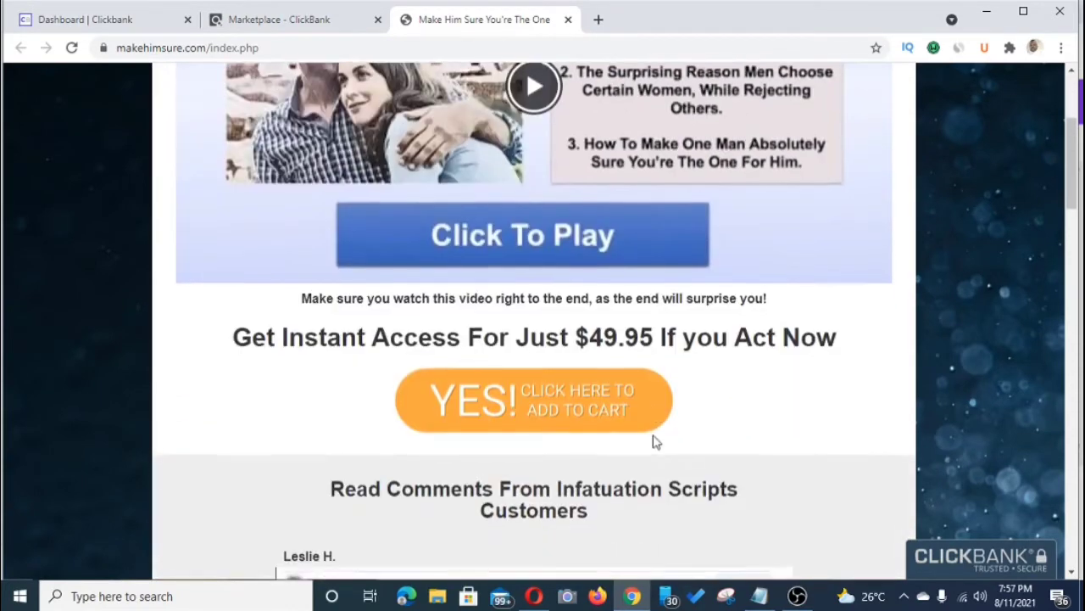
scroll(593, 415, "down", 1)
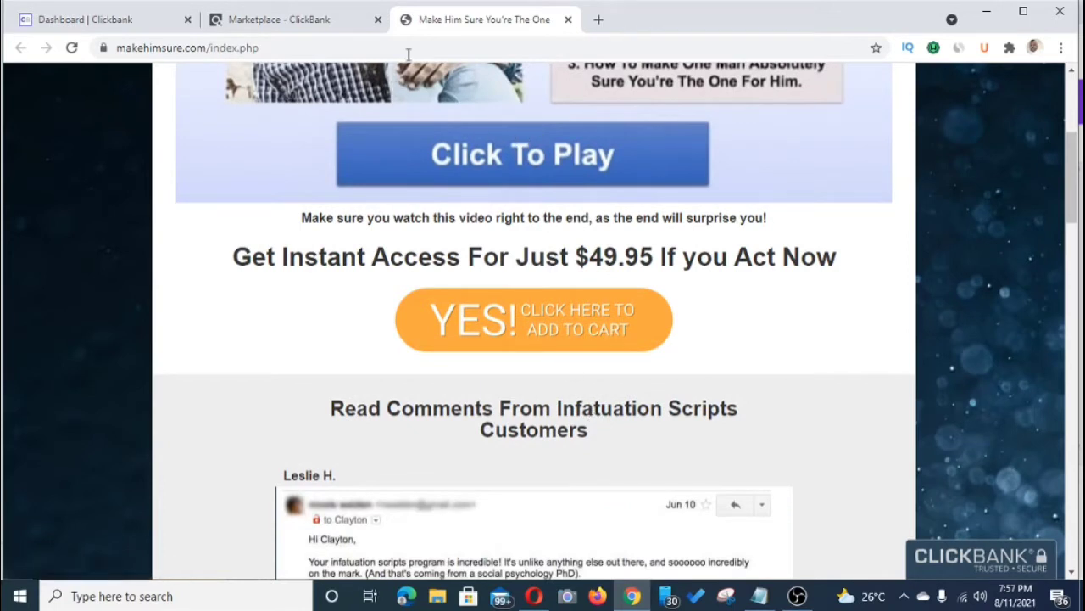
Return to the marketplace listing, open the Infatuation Scripts affiliate page and go directly to its affiliate tools area.
left_click(309, 22)
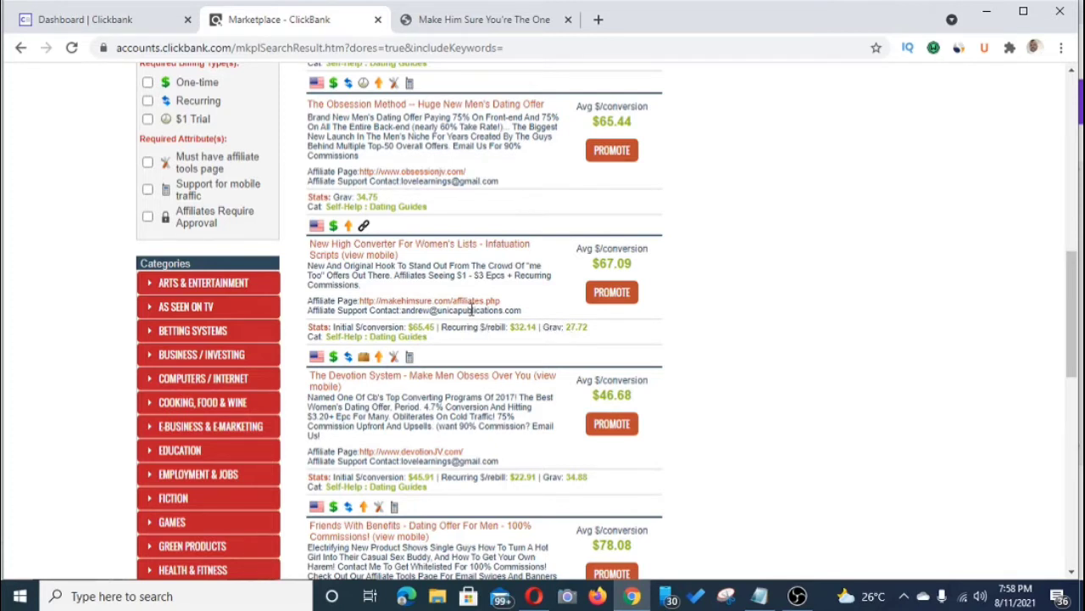
left_click(418, 304)
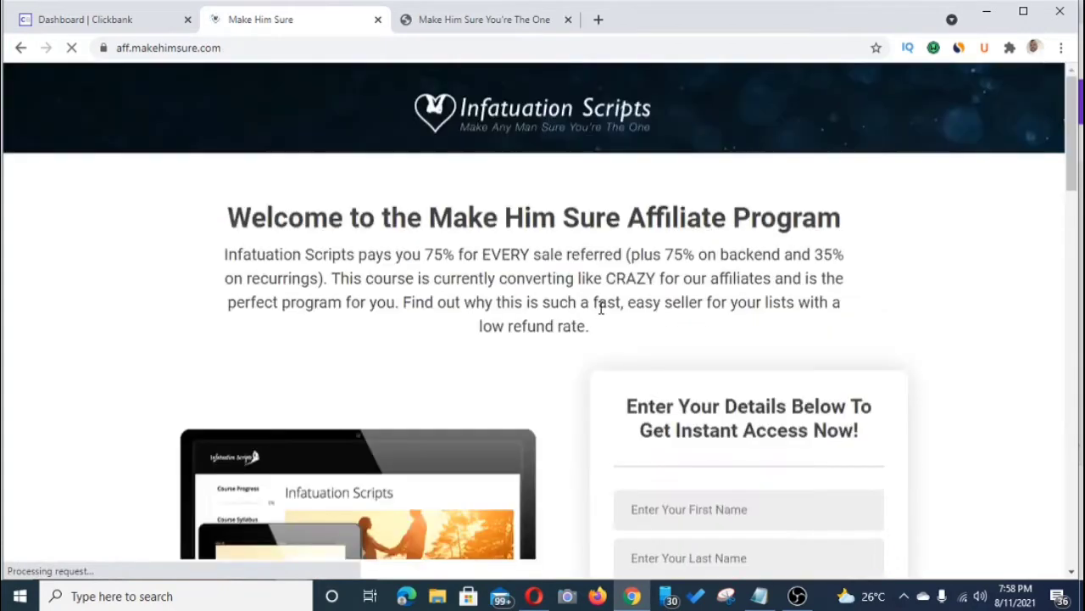
scroll(610, 309, "down", 3)
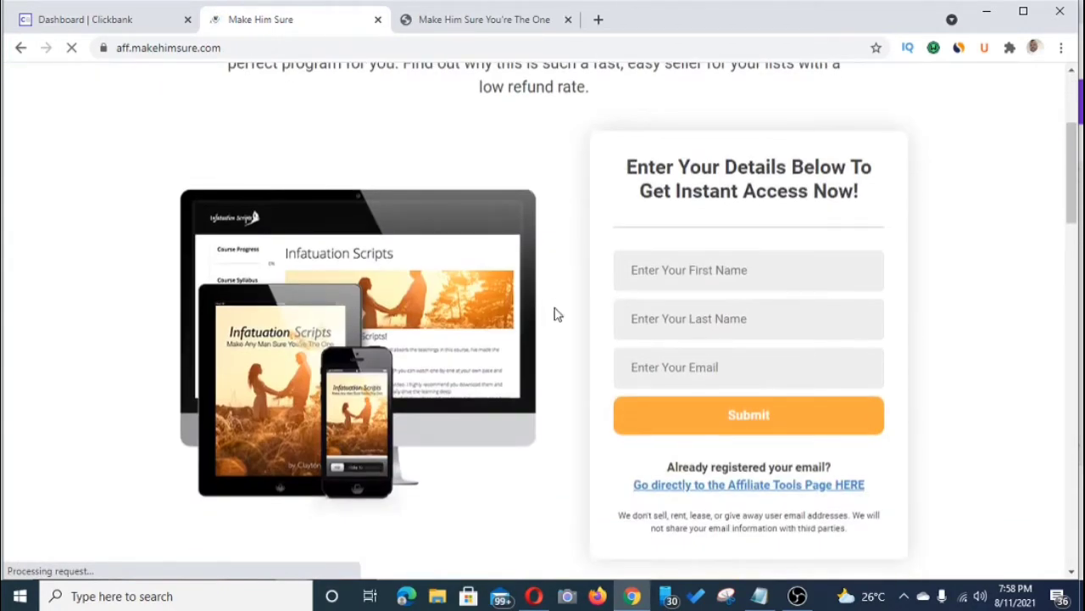
scroll(555, 310, "down", 1)
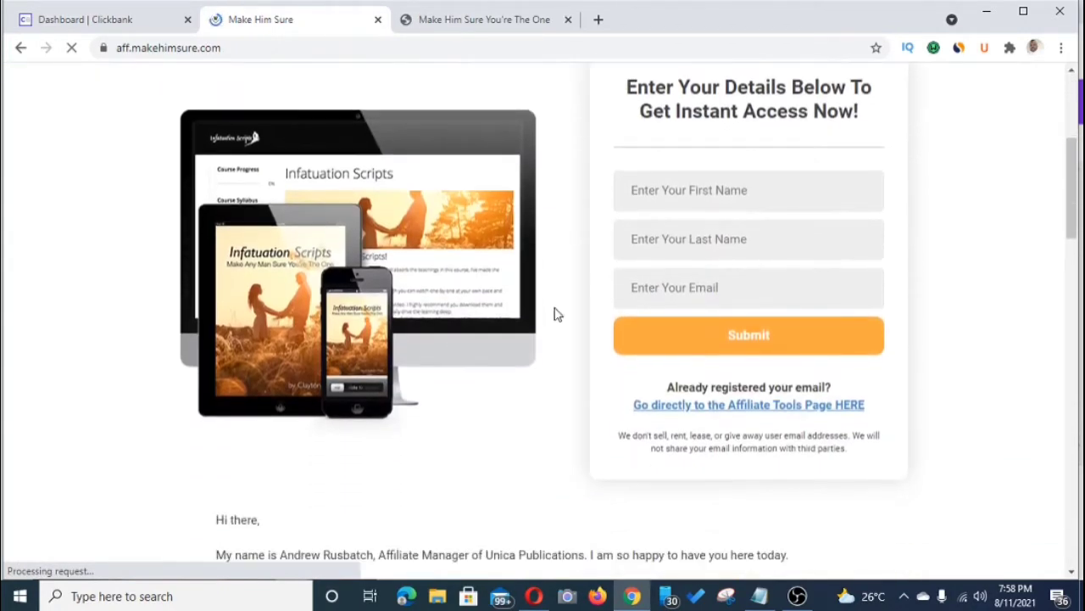
left_click(759, 407)
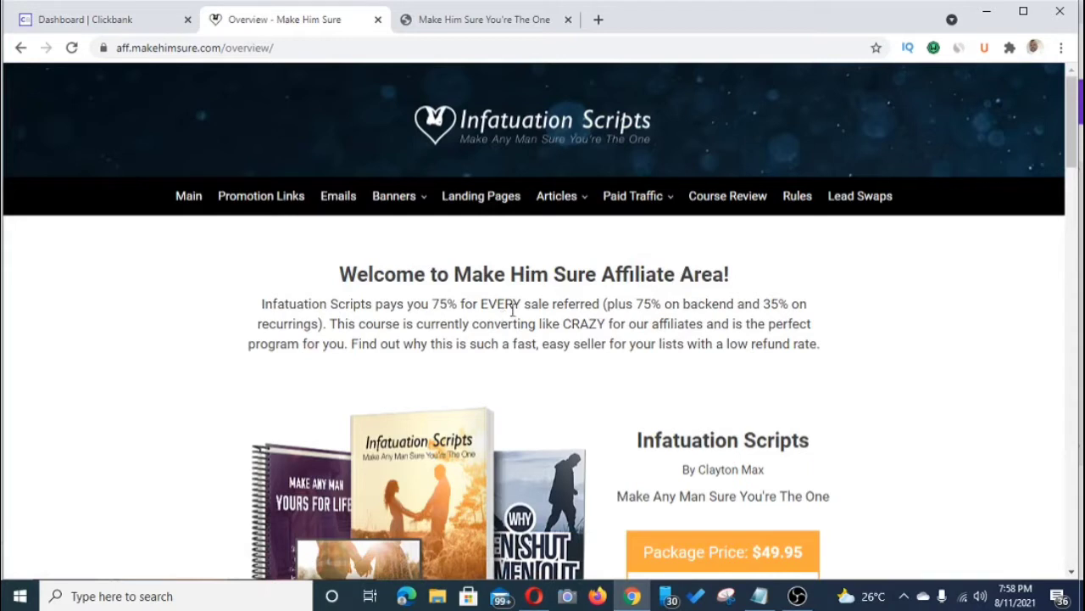
Open the Articles & Reports page and expand the article "Top 3 Ways To Make Him Love You Like Crazy".
mouse_move(564, 203)
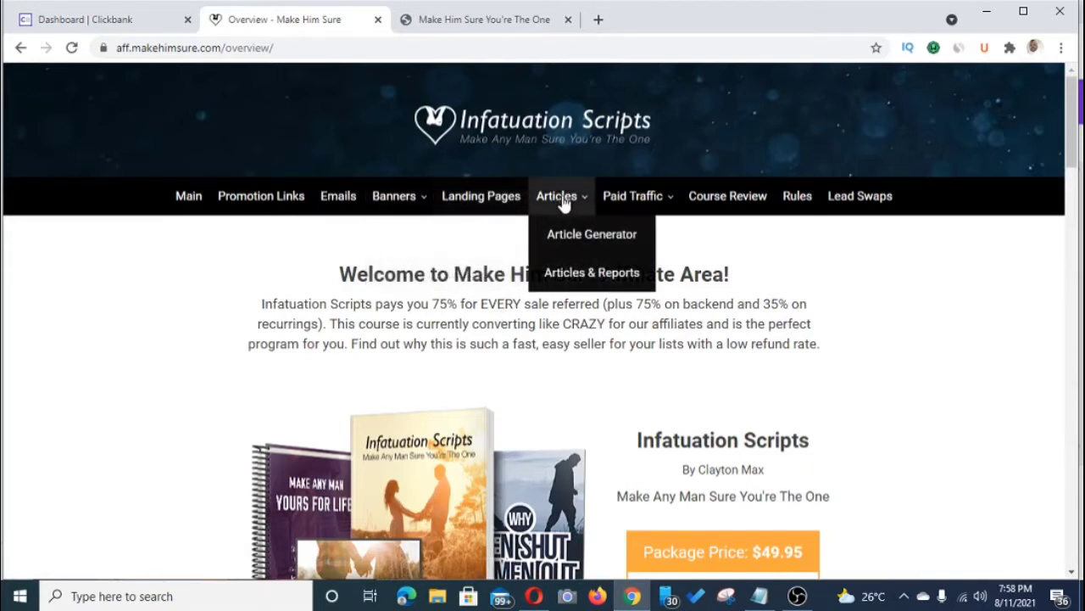
left_click(589, 273)
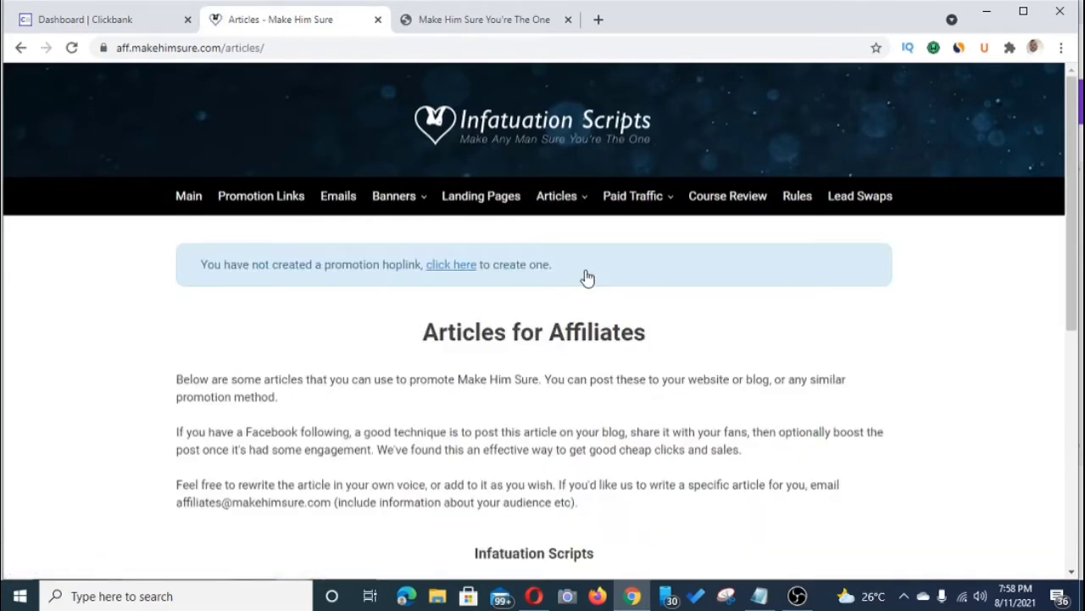
scroll(608, 347, "down", 4)
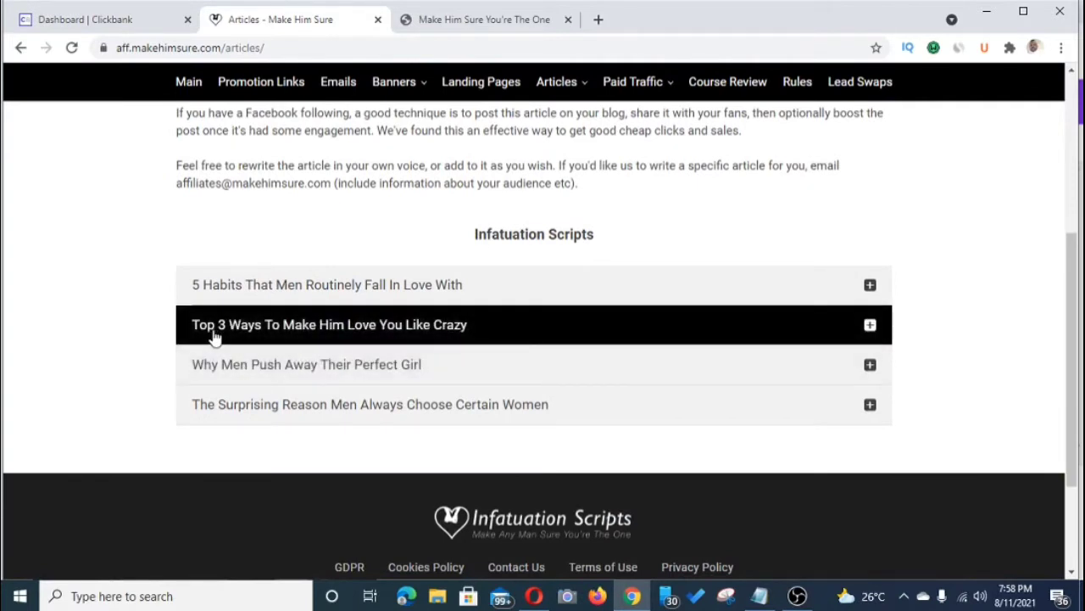
left_click(494, 335)
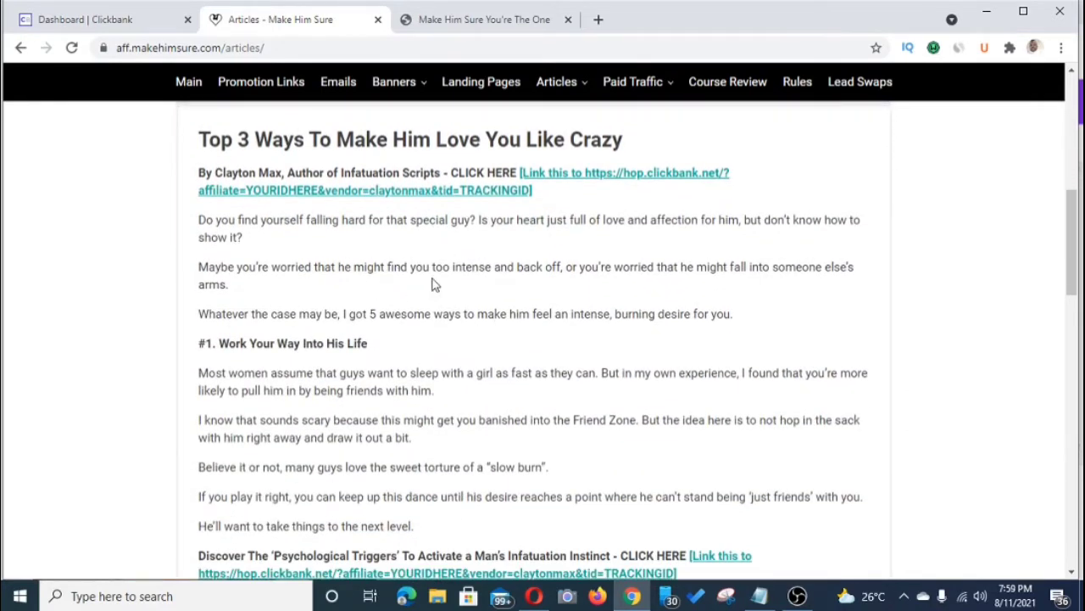
scroll(433, 285, "up", 1)
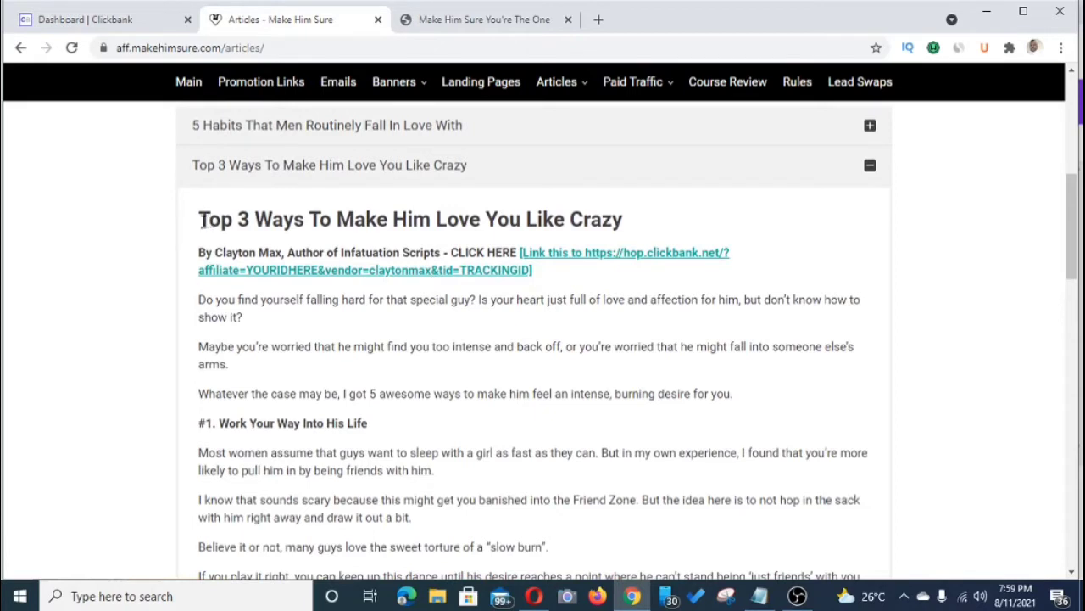
Highlight the article's headline and its three introductory paragraphs, checking each against the Facebook post text in the Infatuation script Notepad file.
left_click_drag(207, 222, 266, 219)
left_click_drag(198, 222, 649, 218)
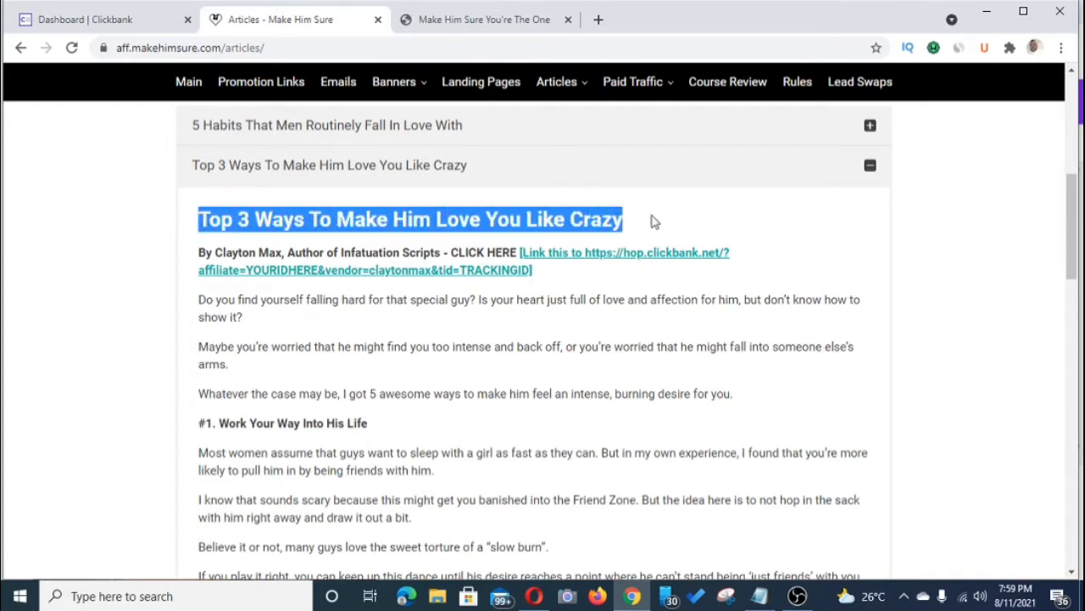
mouse_move(761, 596)
left_click(761, 522)
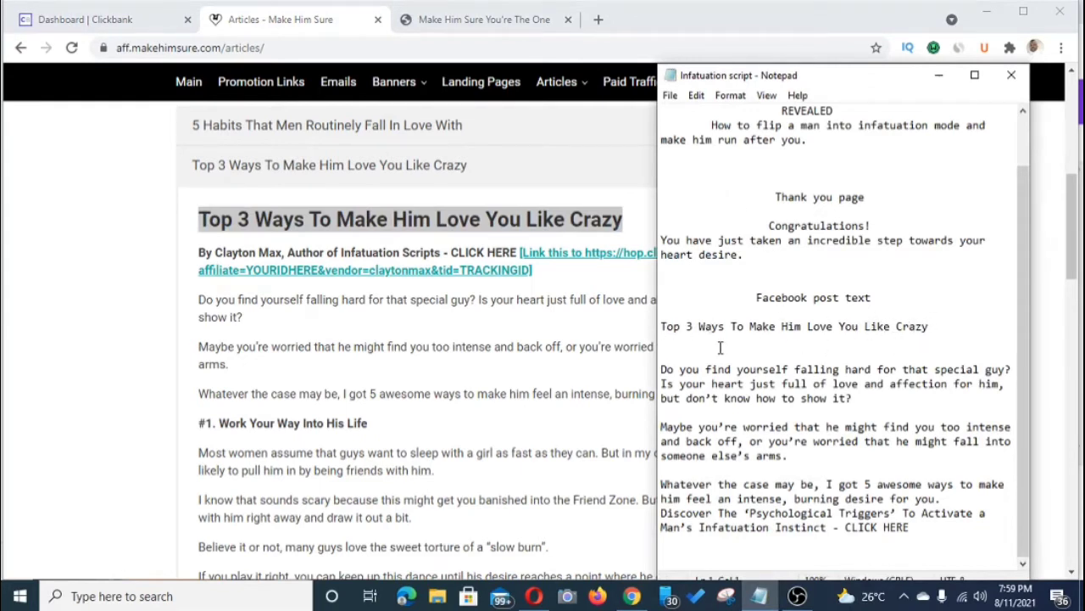
left_click(642, 217)
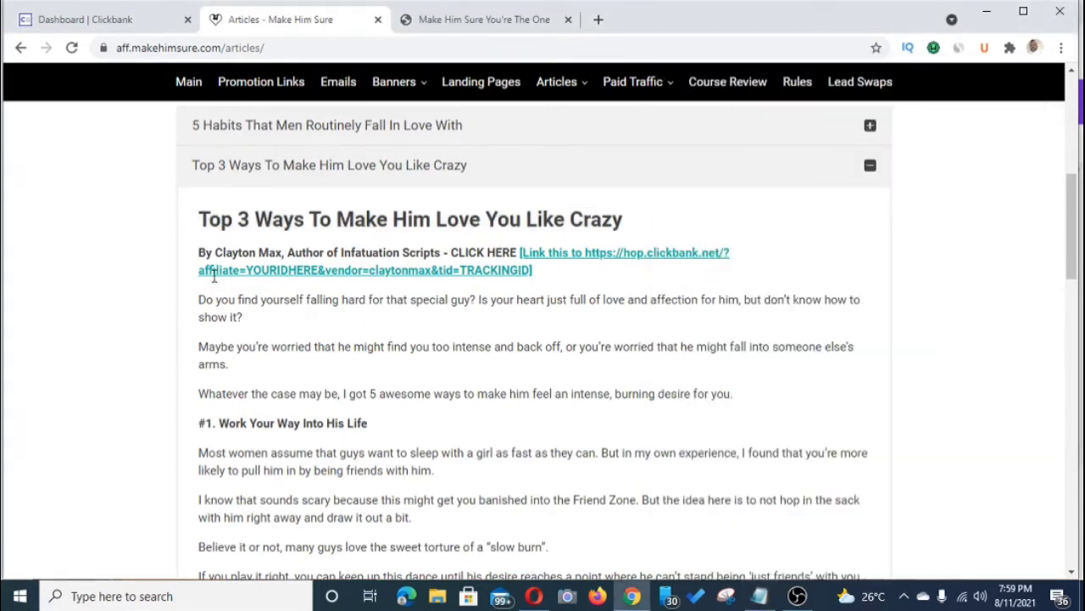
left_click_drag(200, 301, 734, 397)
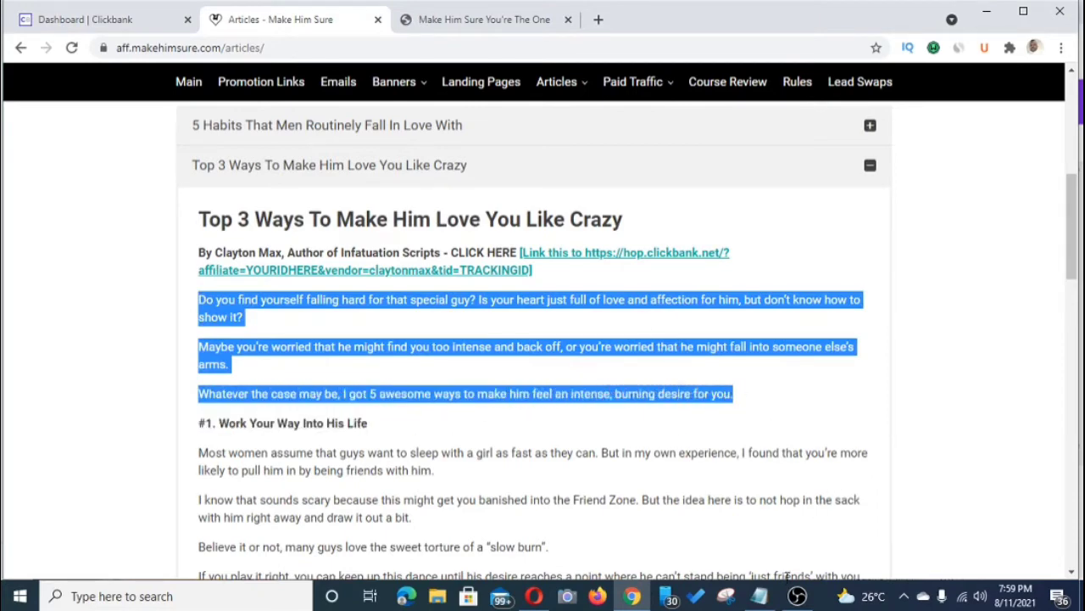
left_click(759, 597)
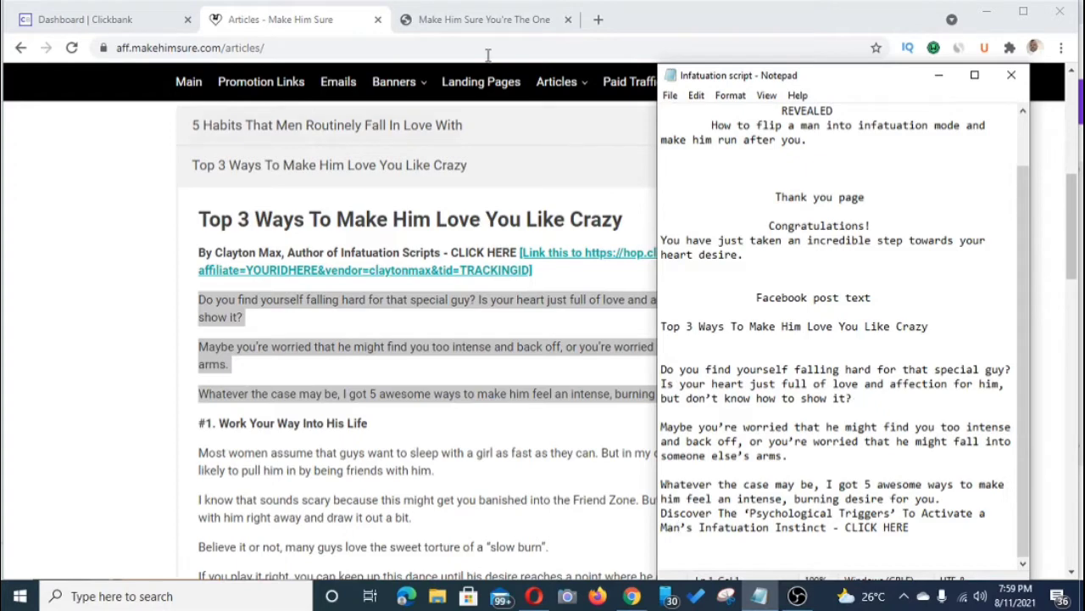
Return to the affiliate site in Chrome and open its Emails page of pre-written email swipes.
scroll(624, 178, "up", 1)
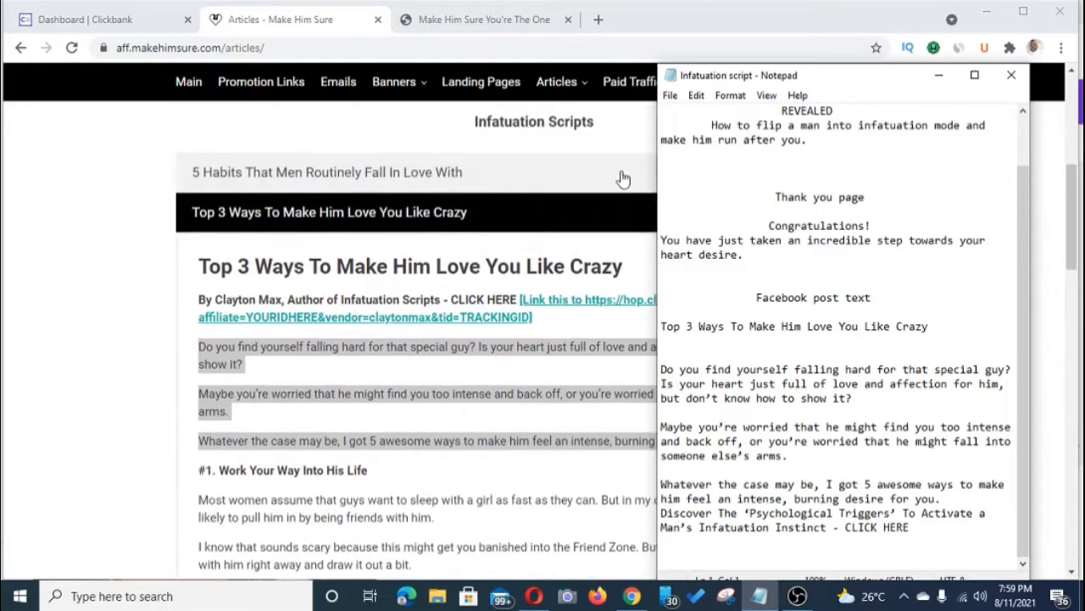
scroll(624, 179, "up", 2)
scroll(623, 178, "up", 2)
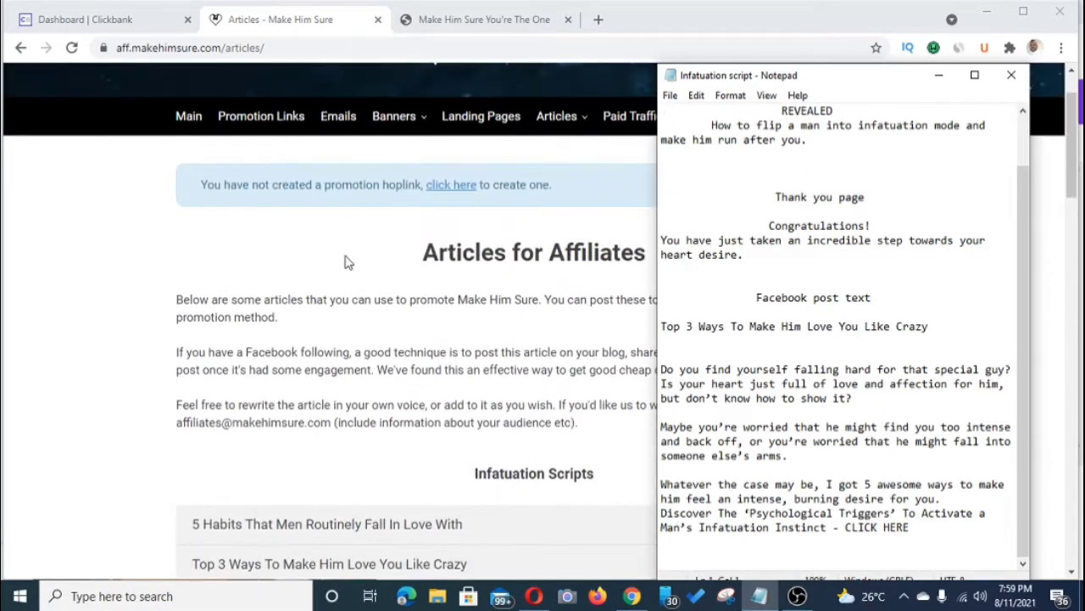
left_click(377, 244)
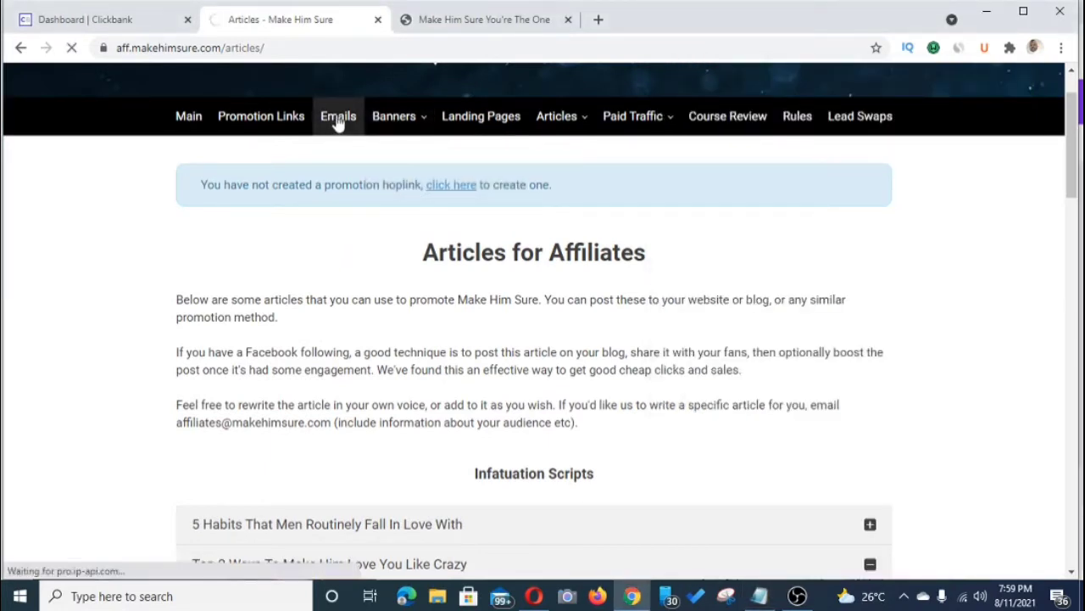
left_click(350, 131)
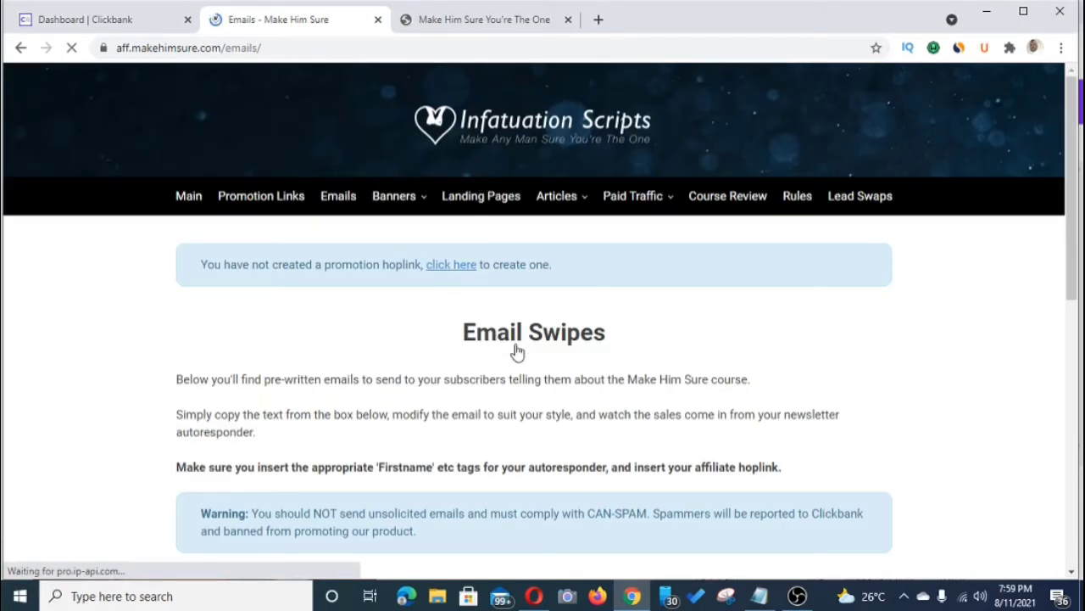
Expand email swipe #1 "Tap Into A Man's Infatuation Instinct" and read through its body text.
scroll(517, 352, "down", 4)
scroll(521, 357, "down", 2)
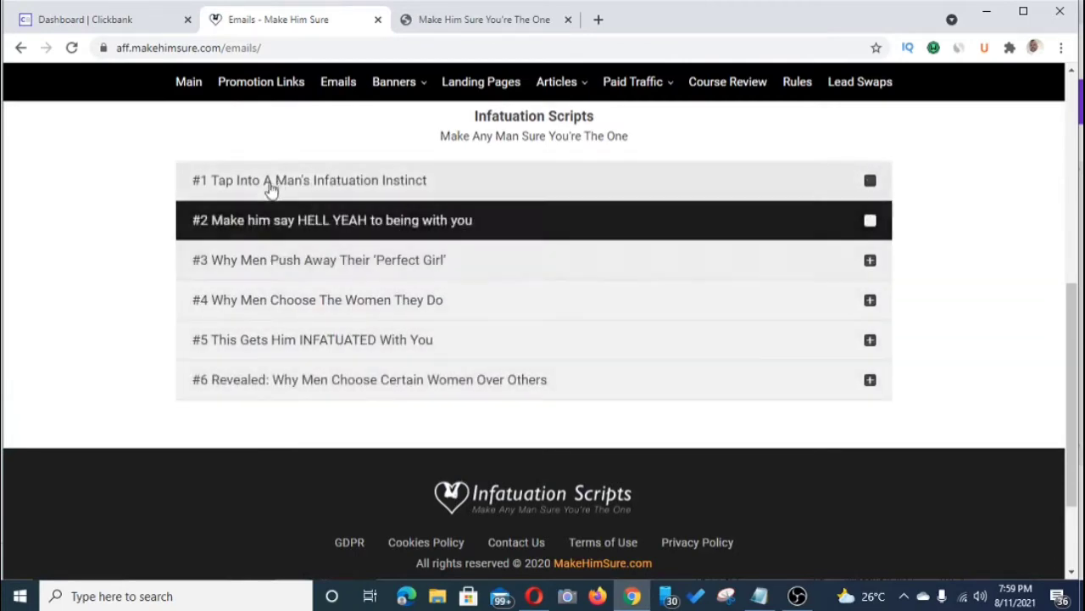
left_click(490, 189)
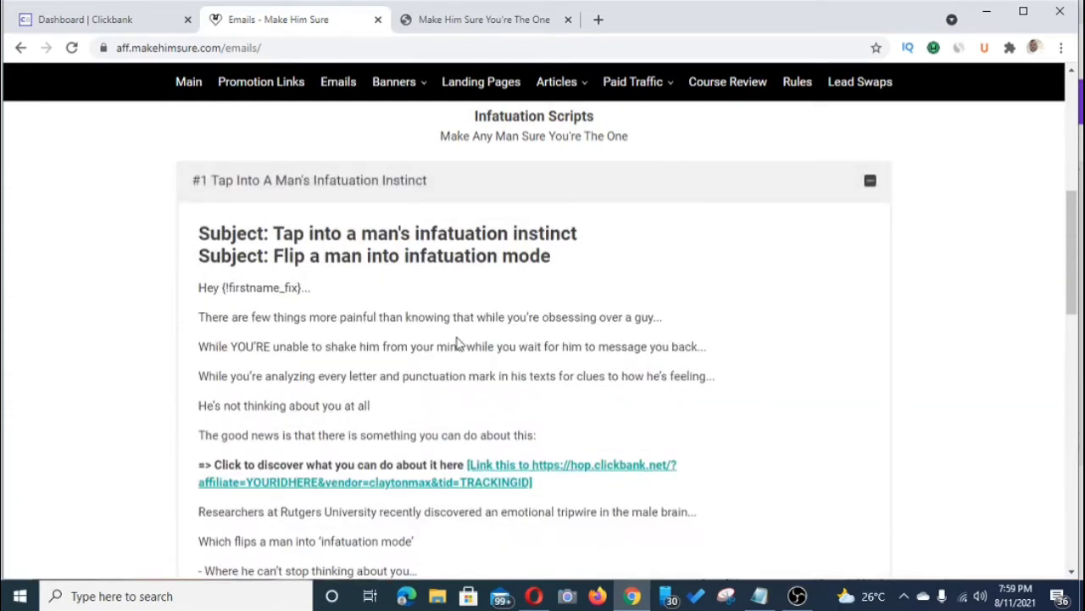
scroll(464, 307, "down", 8)
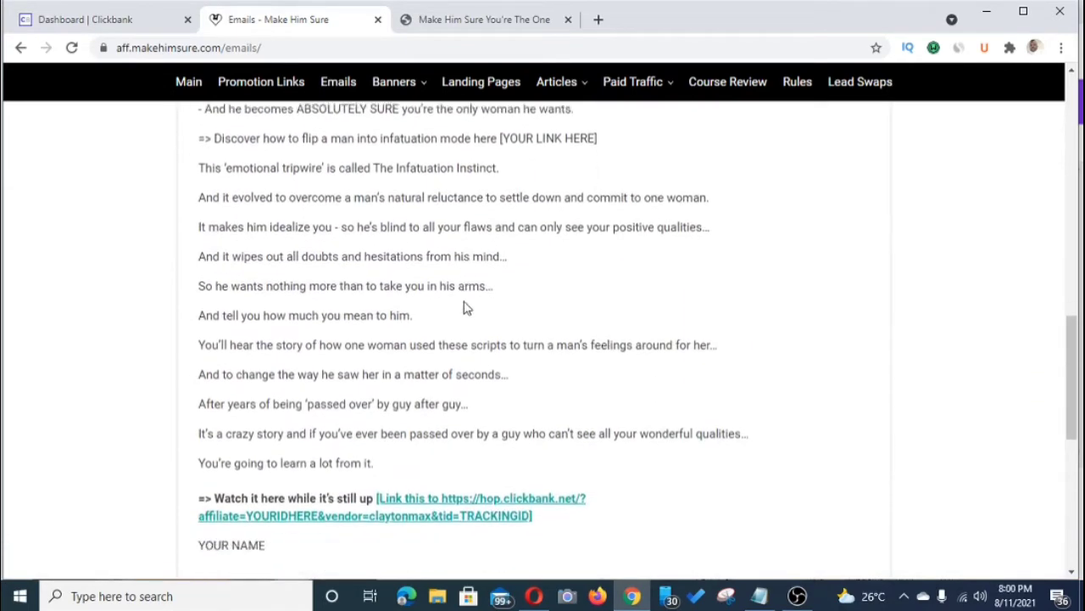
Read the closing lines and affiliate link placeholder of email swipe #1, plus the introduction of the Email Swipes page.
scroll(465, 306, "down", 3)
scroll(466, 312, "up", 2)
left_click(465, 310)
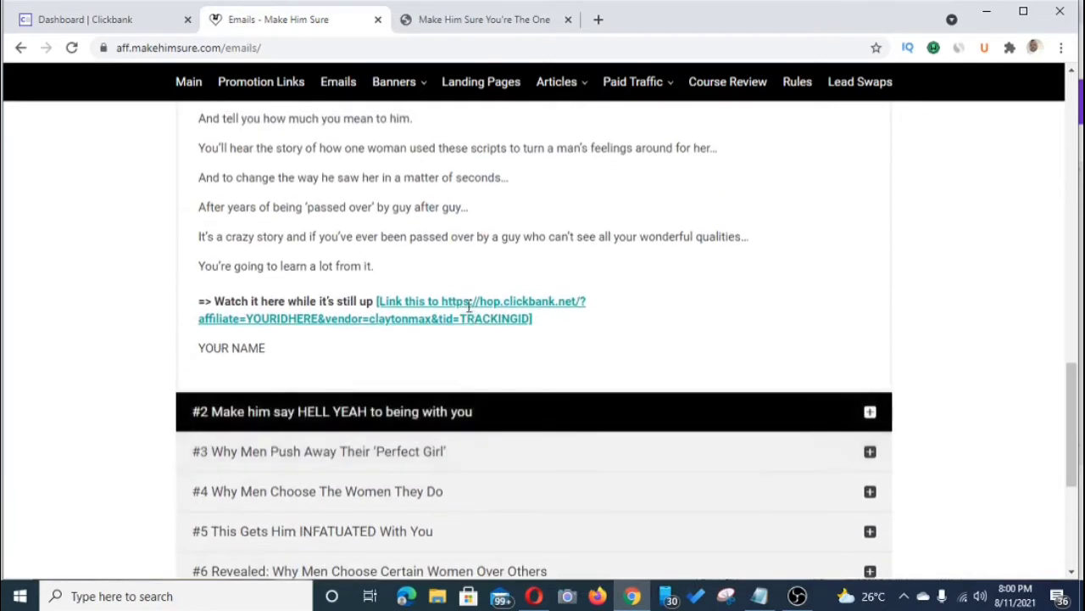
scroll(468, 306, "up", 10)
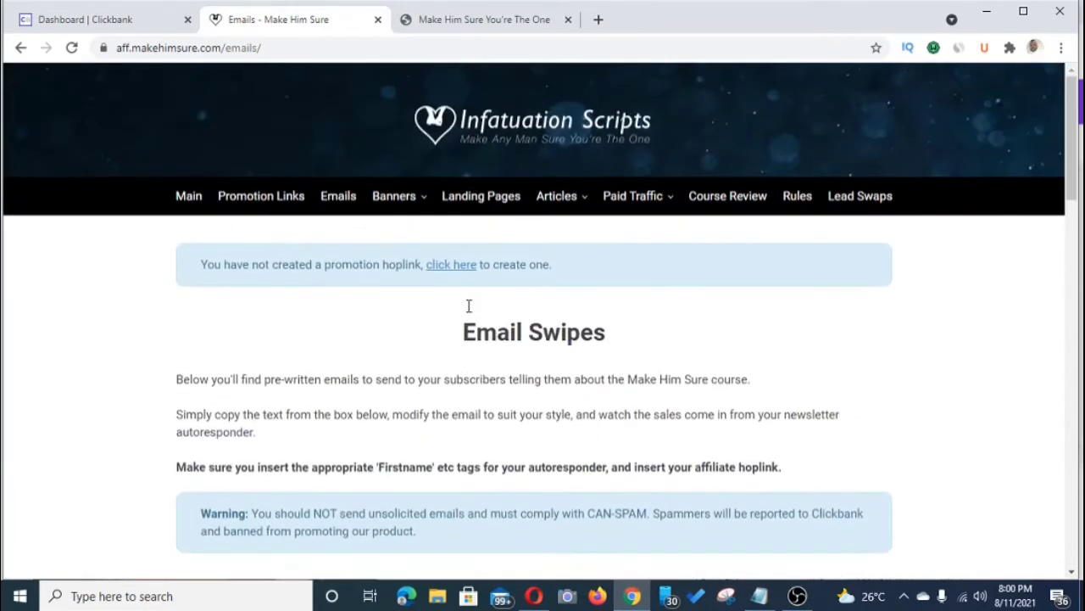
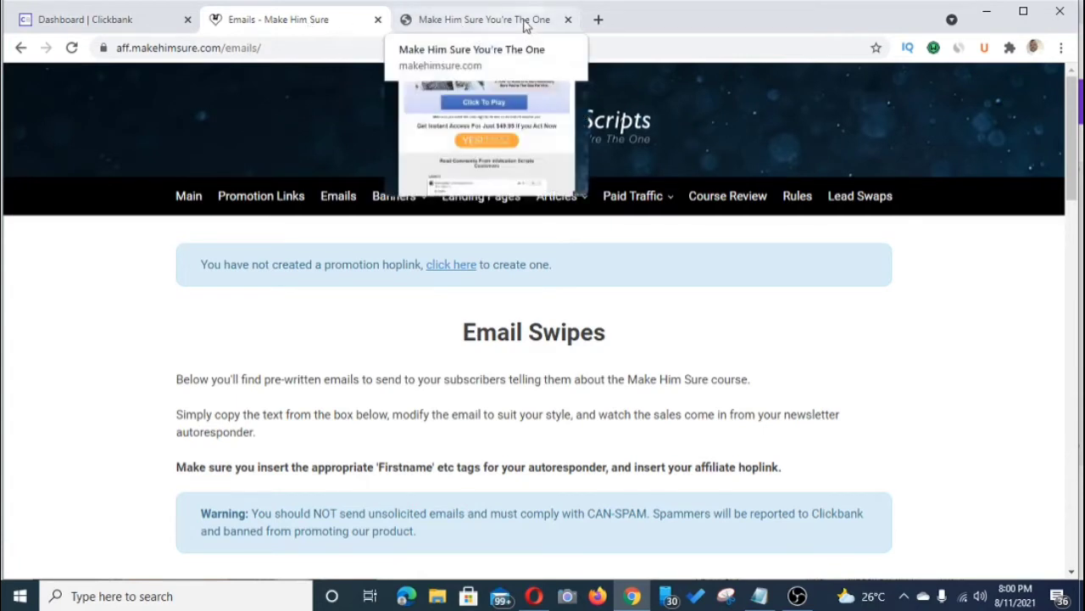
Go back from the Emails page through the affiliate site to the ClickBank Marketplace results.
left_click(22, 49)
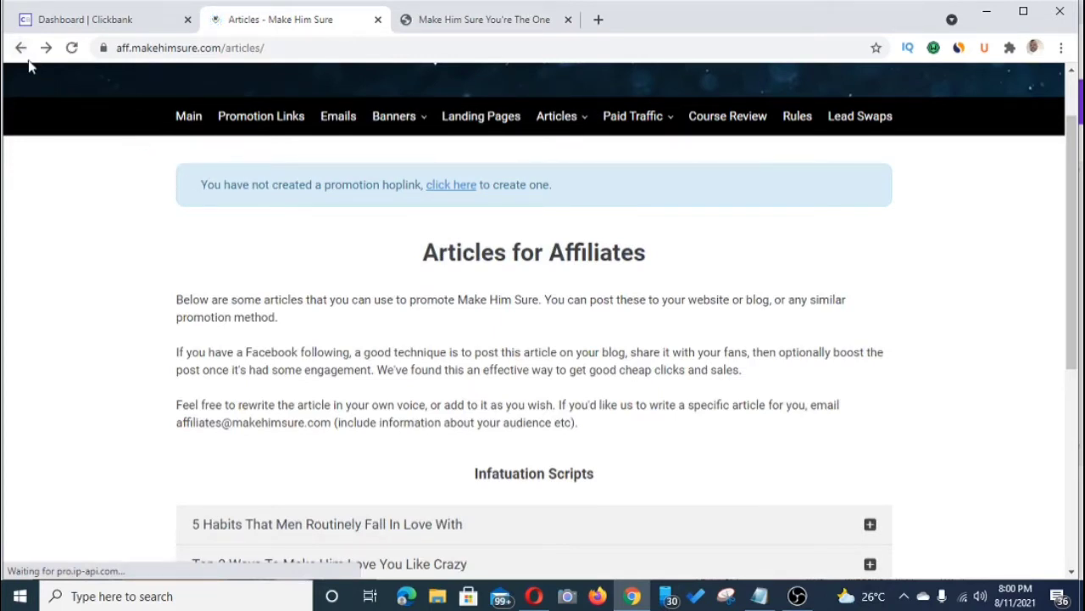
left_click(22, 49)
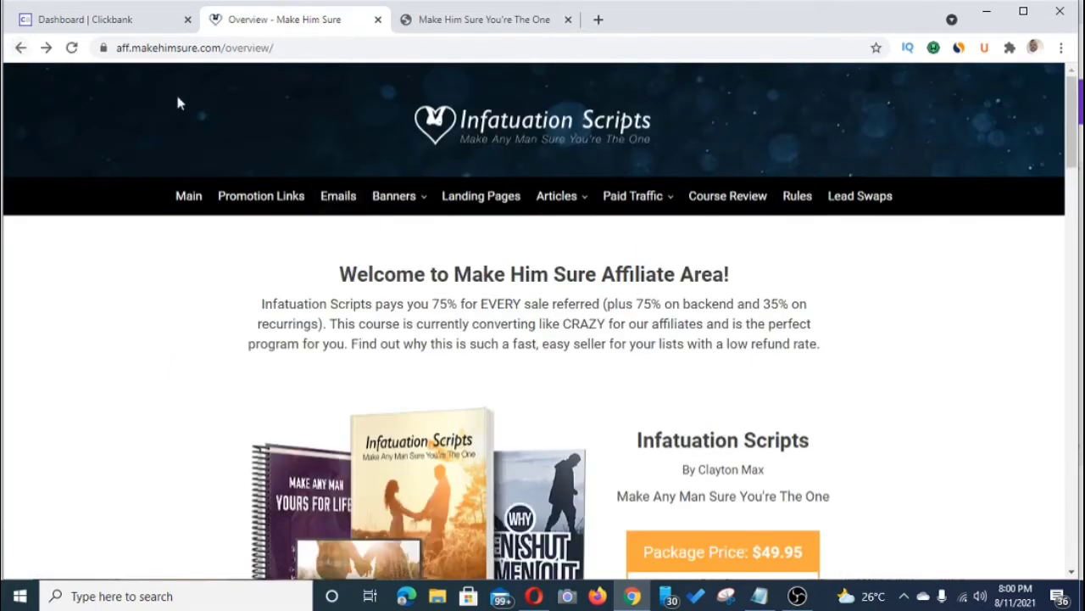
left_click(21, 47)
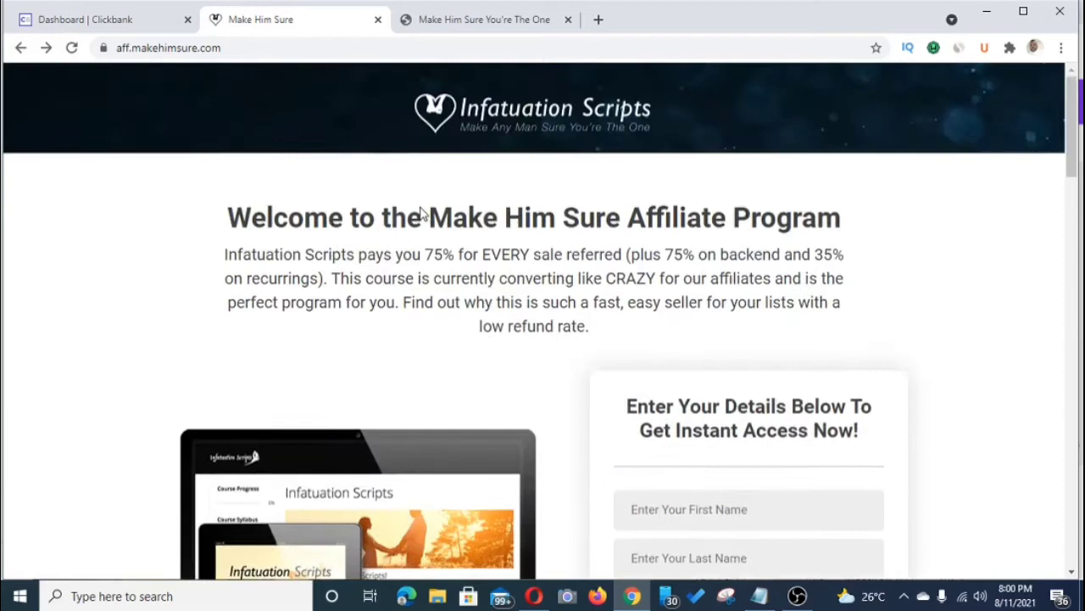
left_click(21, 48)
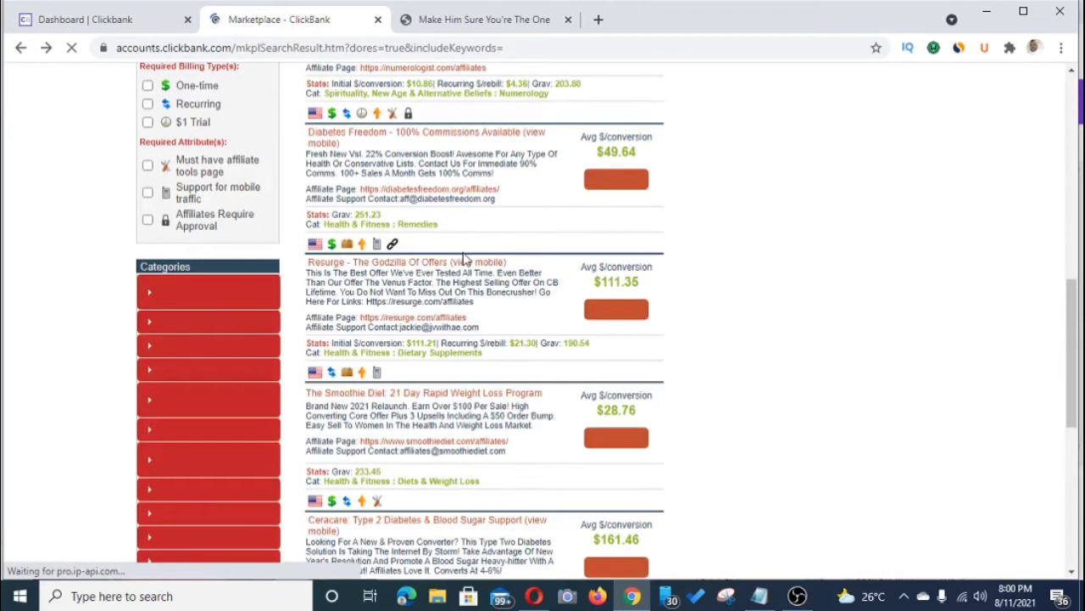
Narrow the marketplace results to the Dating Guides subcategory of Self-Help.
scroll(465, 259, "up", 1)
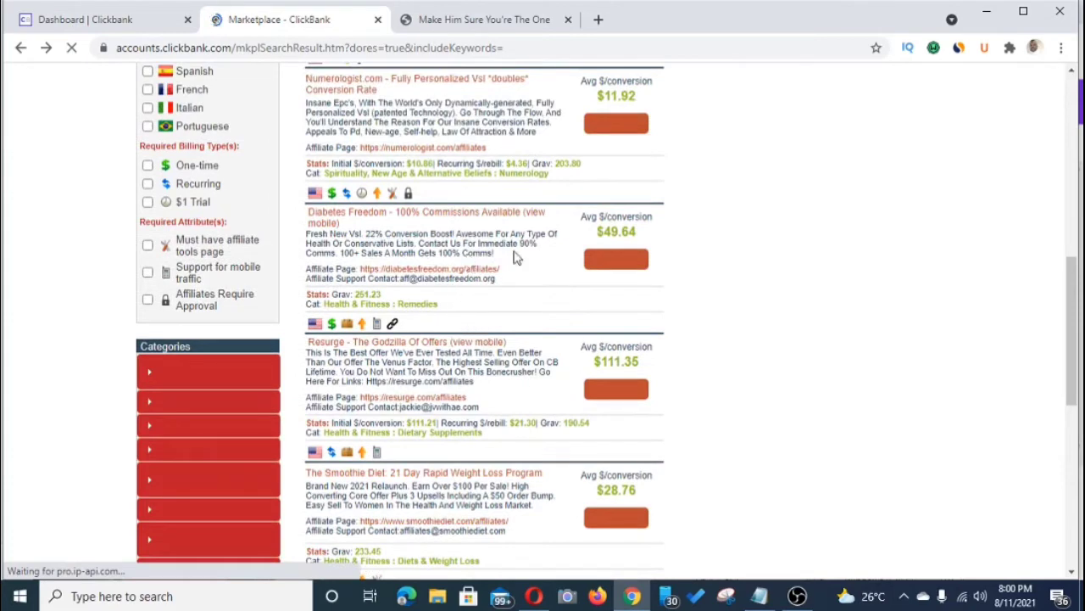
scroll(526, 361, "down", 1)
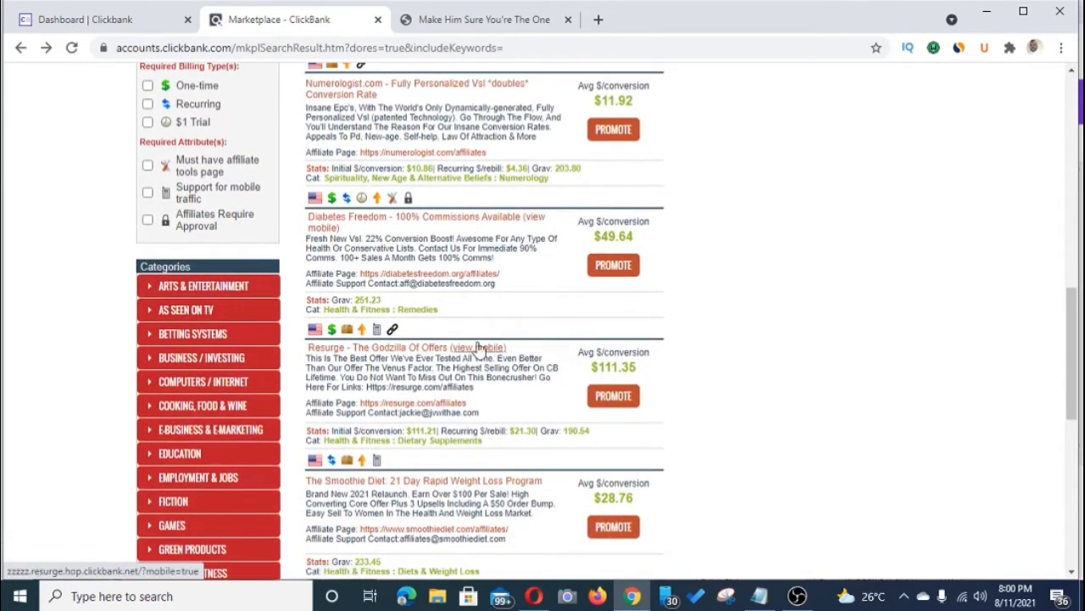
scroll(509, 254, "down", 2)
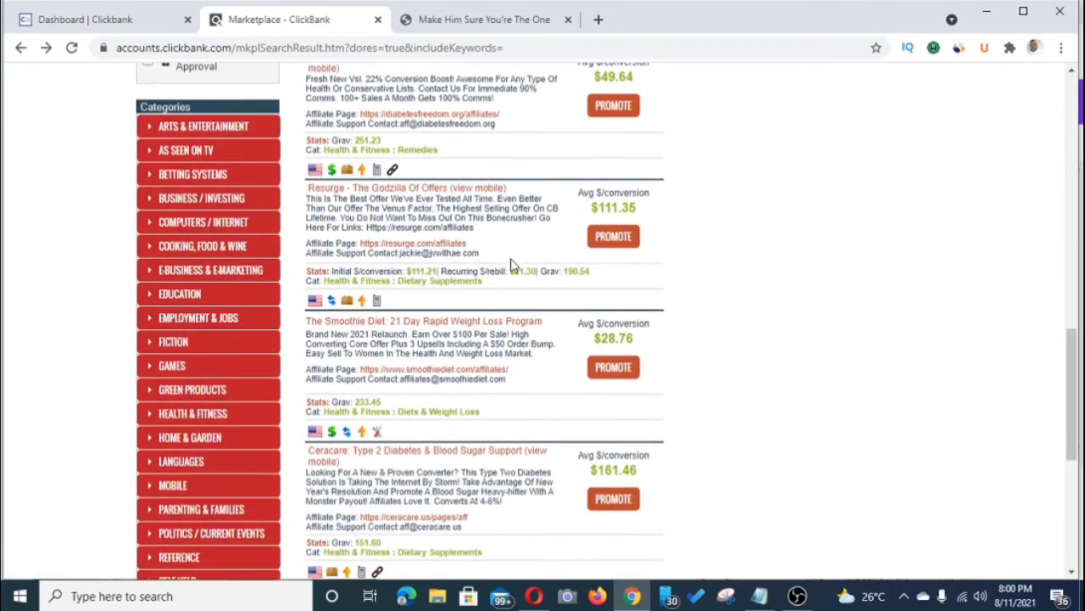
scroll(512, 256, "down", 1)
scroll(511, 259, "up", 3)
scroll(512, 263, "up", 5)
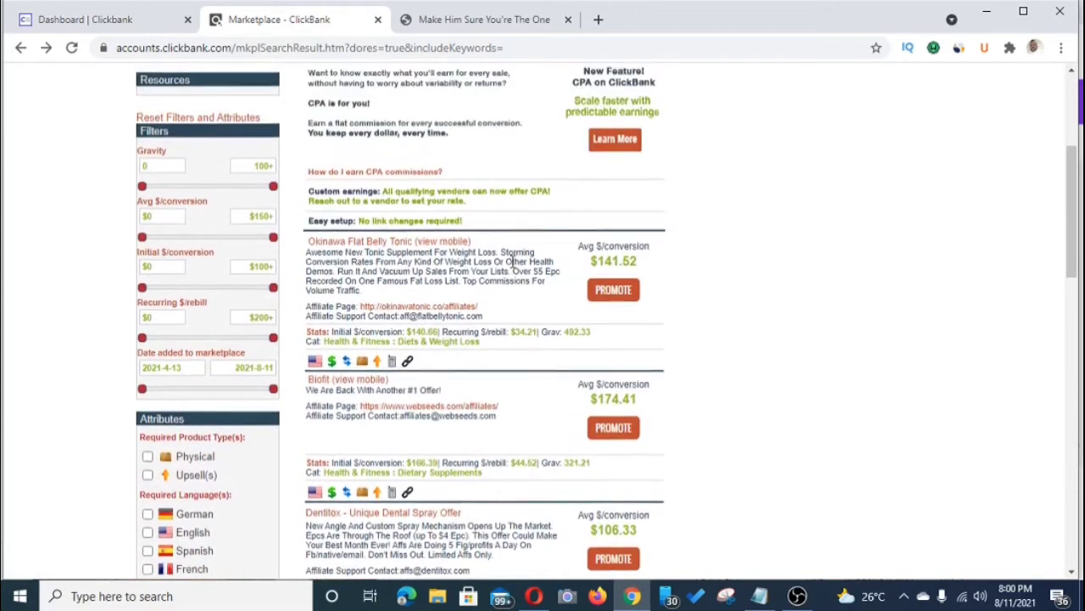
scroll(509, 270, "up", 2)
scroll(511, 263, "down", 11)
scroll(515, 295, "down", 1)
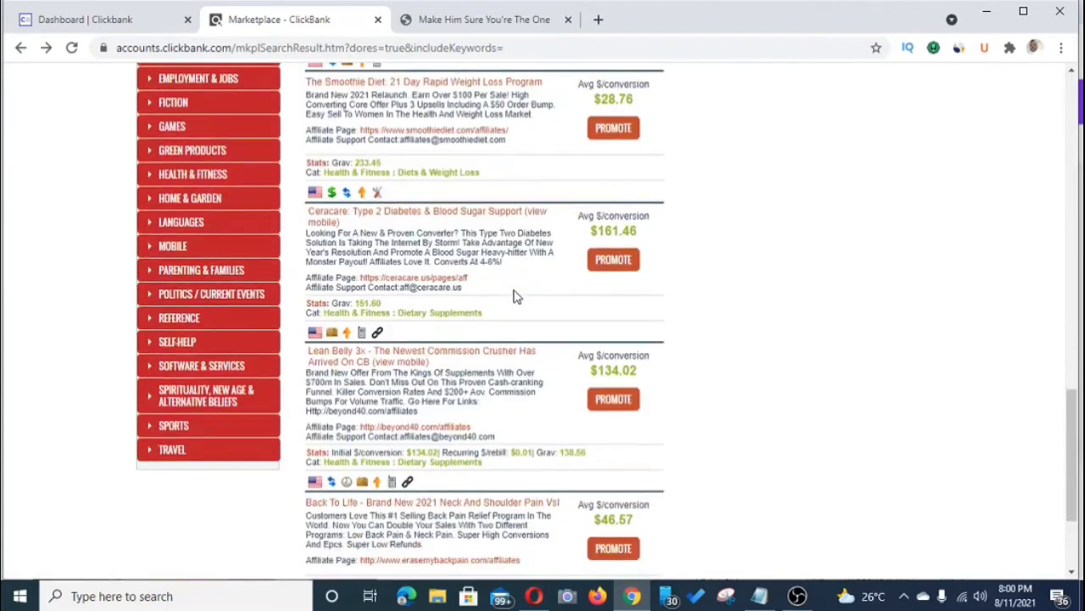
left_click(153, 343)
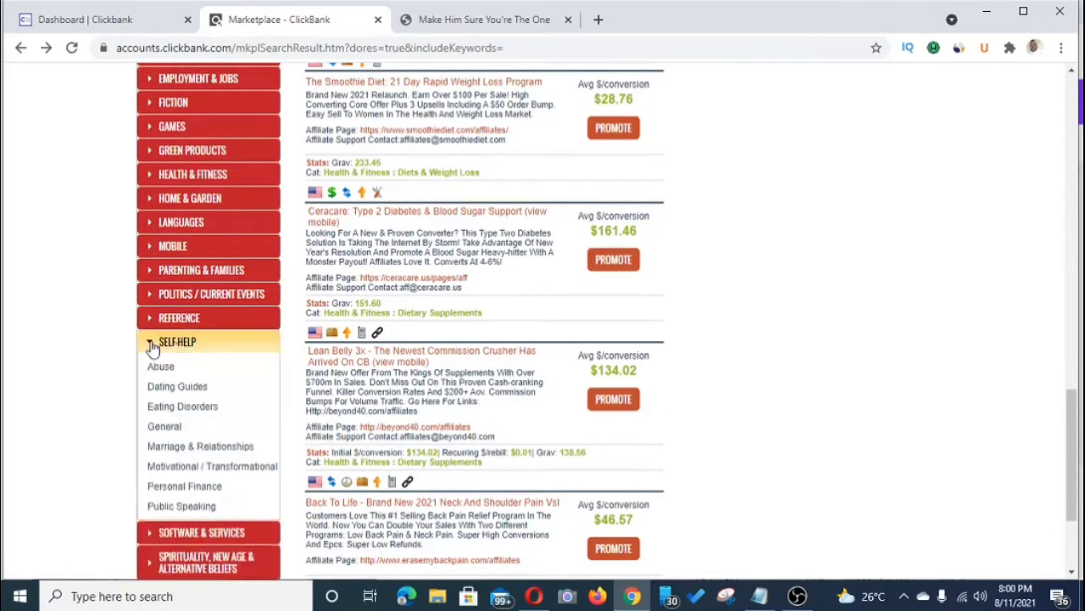
left_click(175, 389)
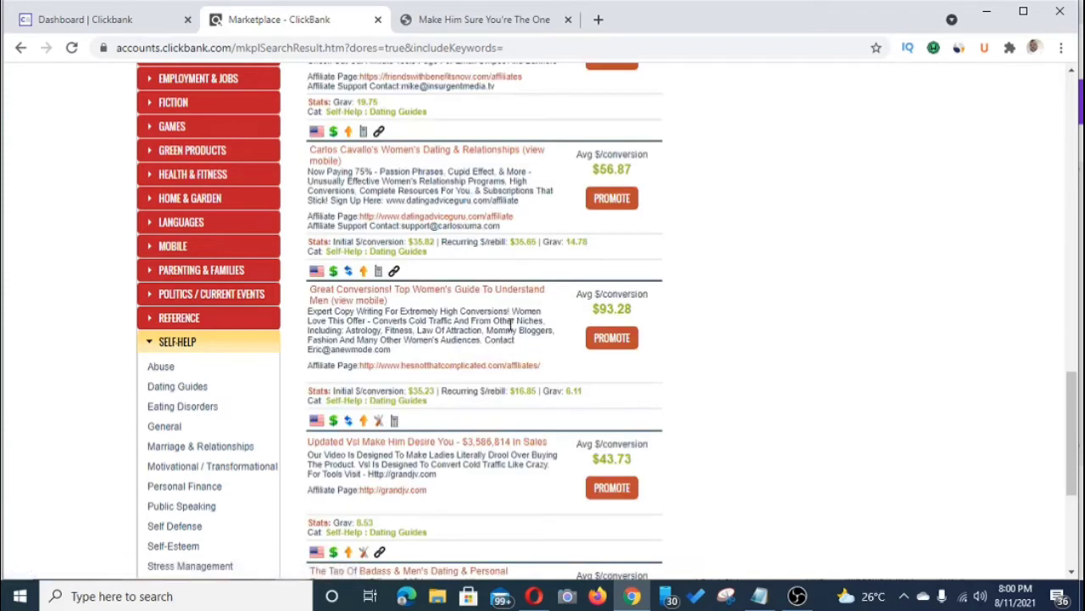
Find the Infatuation Scripts offer among the dating guides and open its HopLink generator for promotion.
scroll(535, 305, "down", 3)
scroll(534, 305, "up", 7)
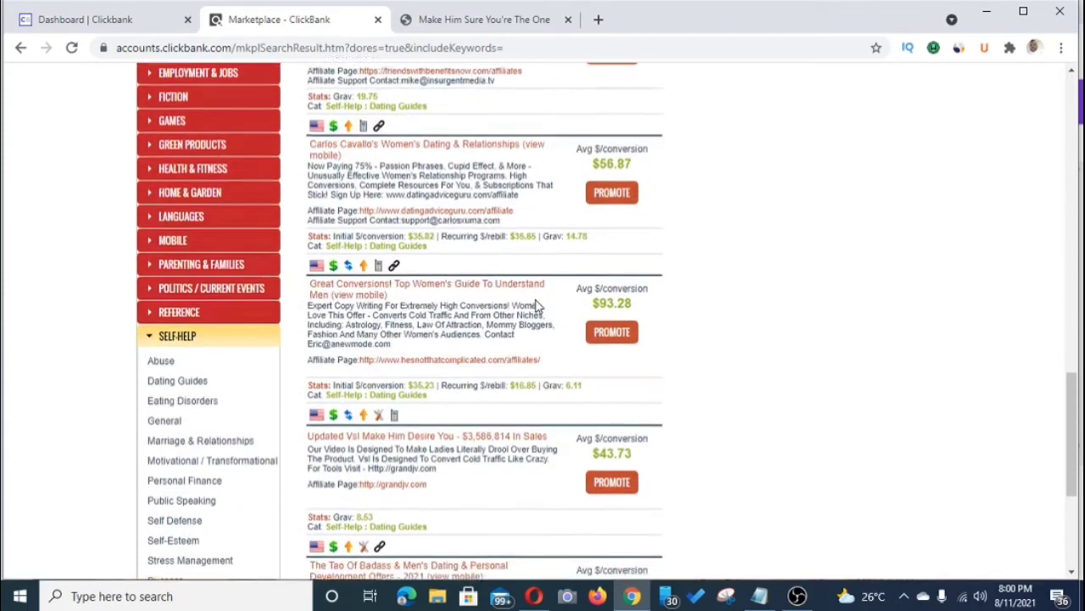
scroll(536, 299, "up", 3)
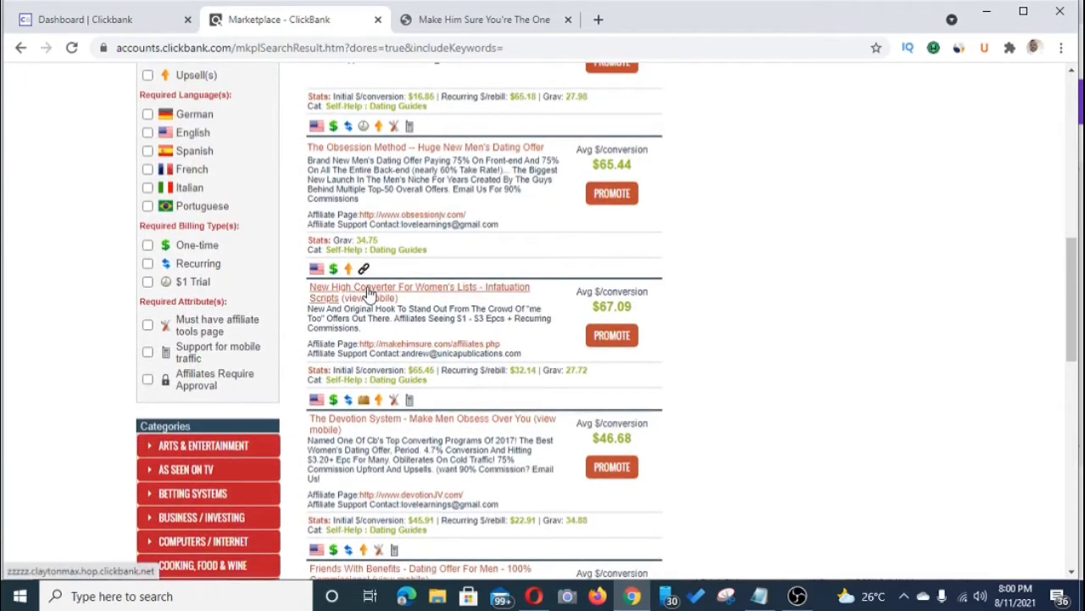
left_click(613, 336)
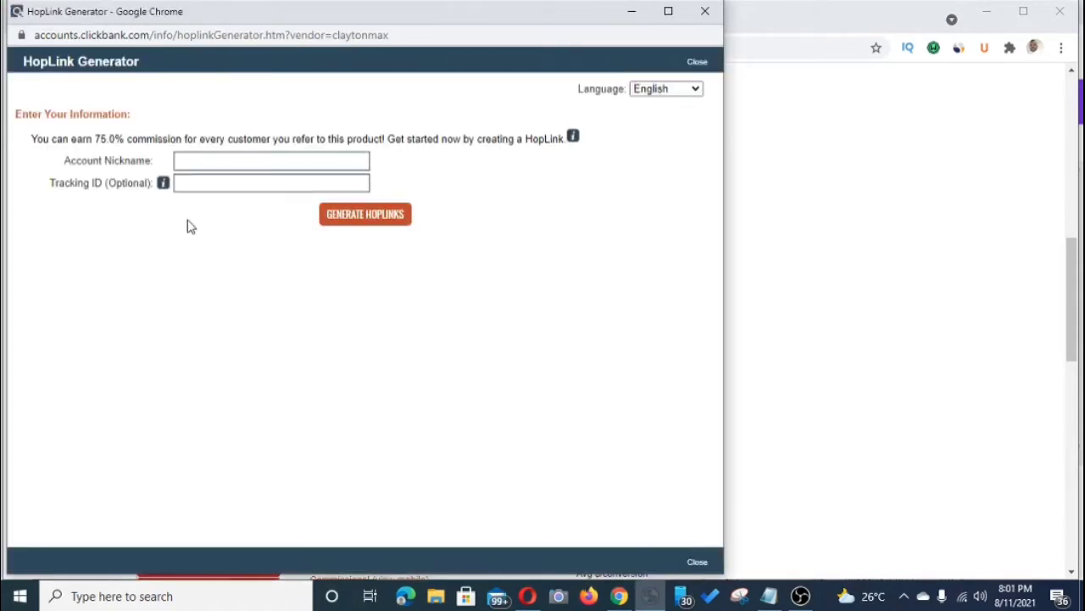
Generate a HopLink with the saved account nickname and no tracking ID, and copy the encrypted link.
left_click(189, 161)
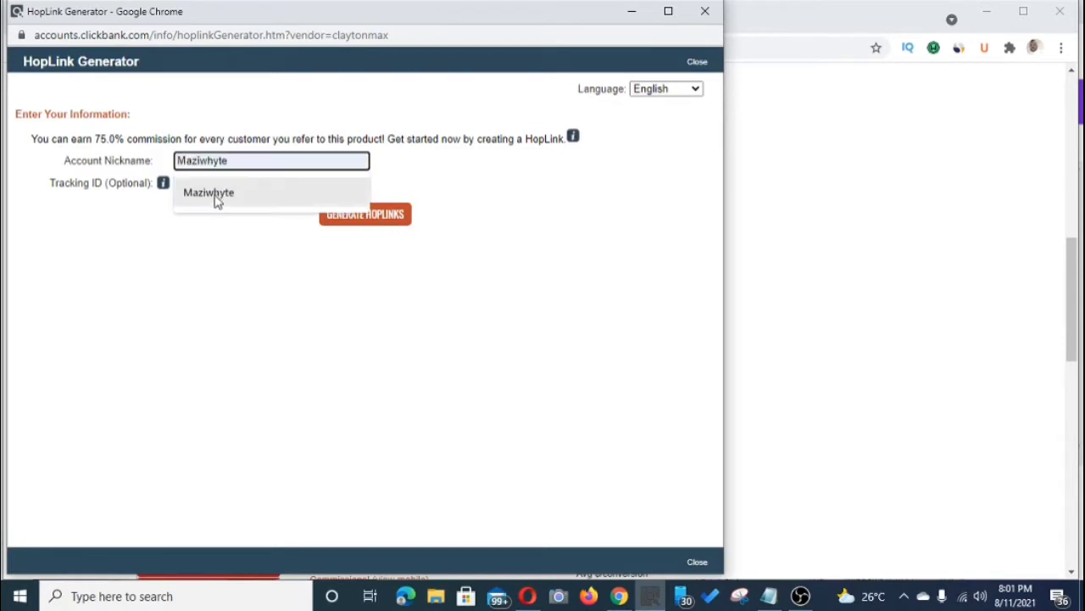
left_click(212, 197)
left_click(188, 184)
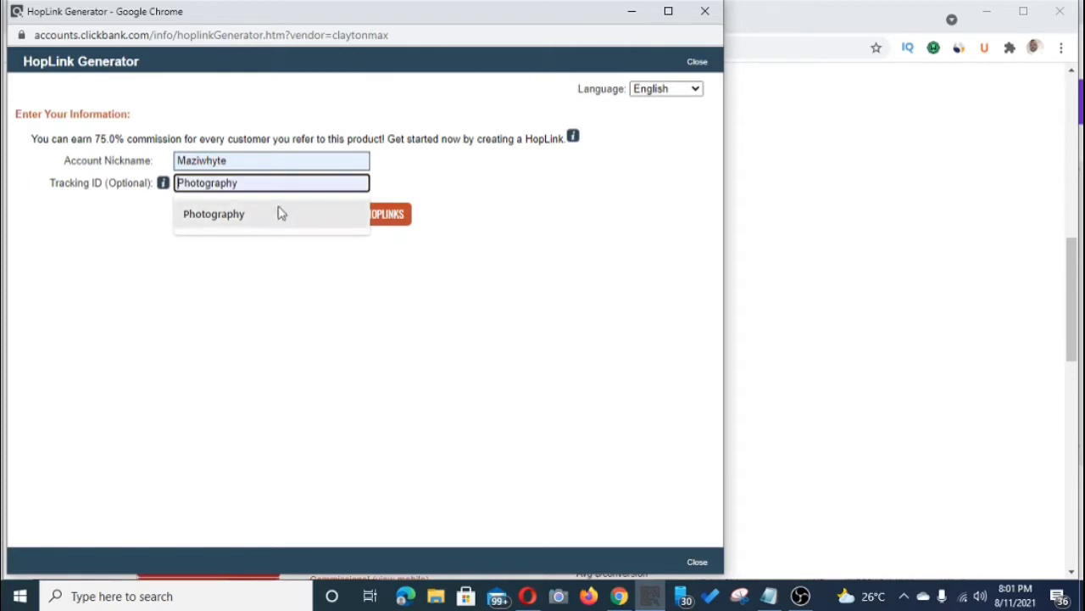
left_click(392, 220)
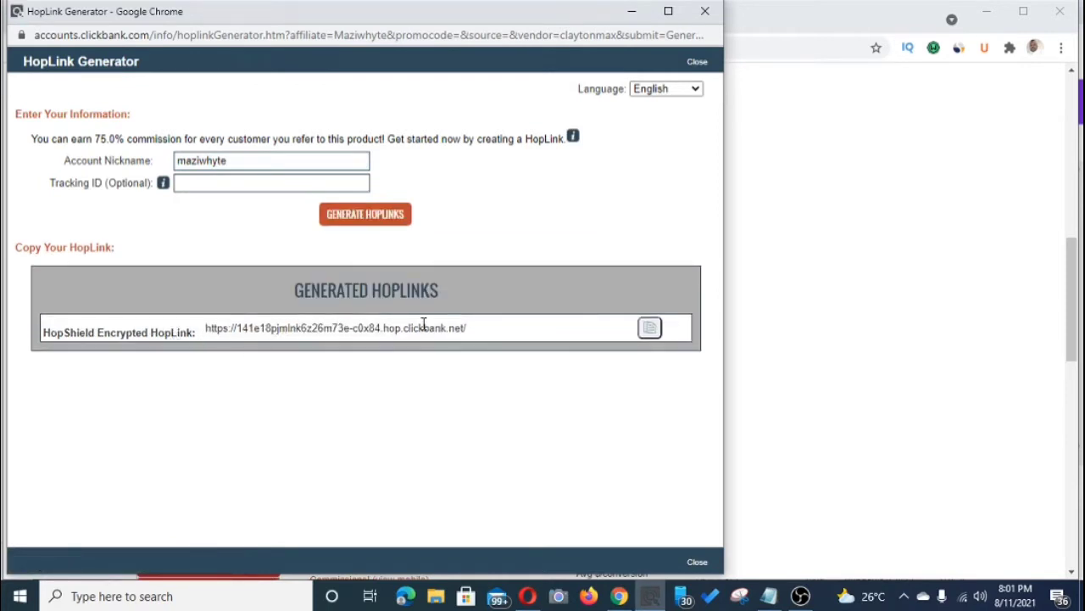
left_click(649, 329)
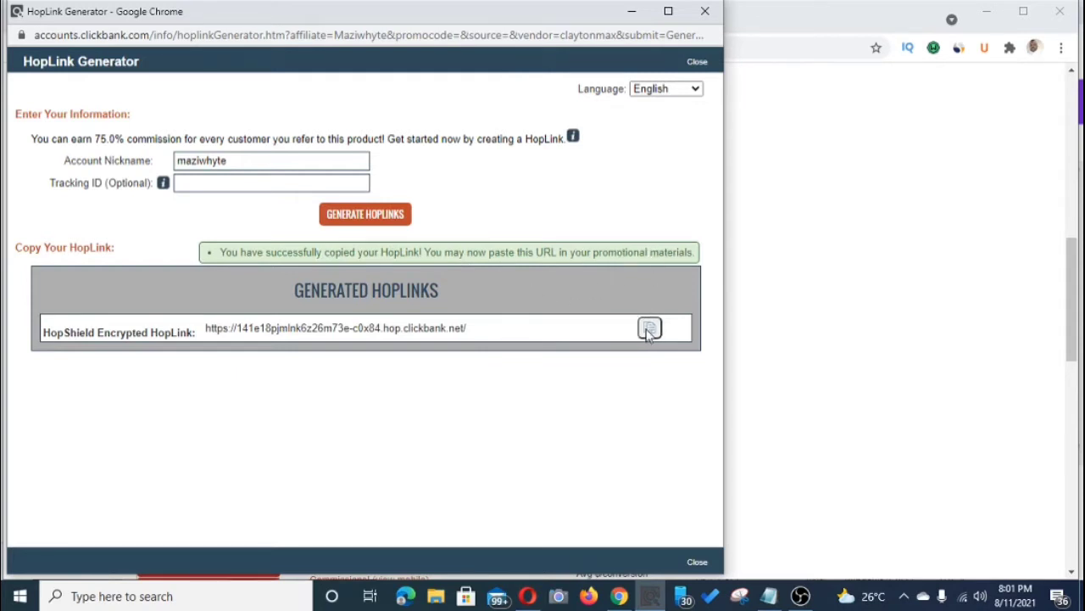
Switch to the Infatuation script Notepad file and paste the copied HopLink below the "CLICK HERE" line of the Facebook post text.
left_click(770, 596)
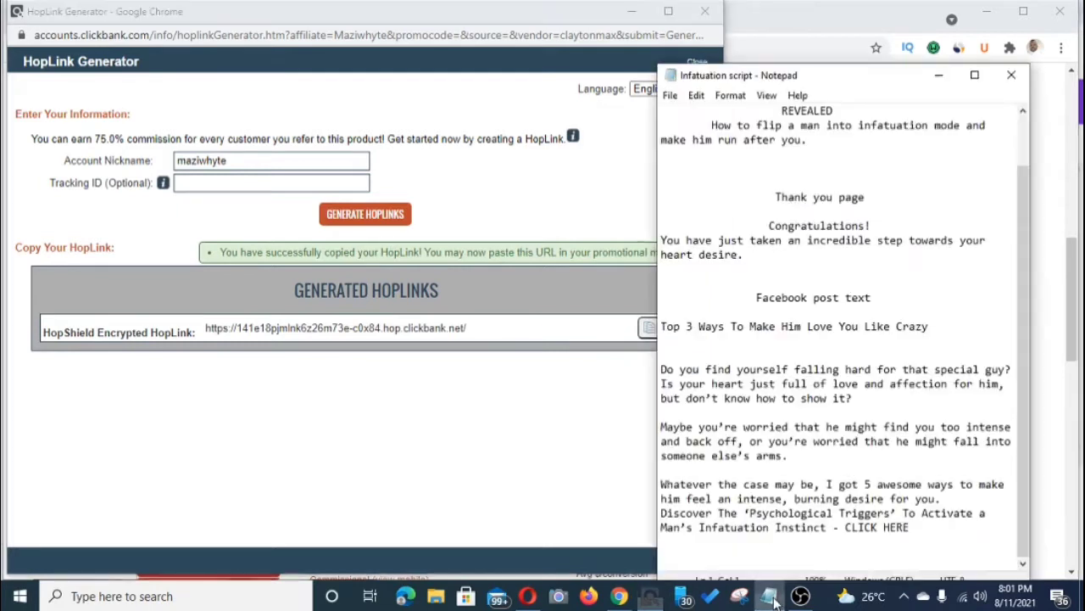
left_click(920, 526)
key("Return")
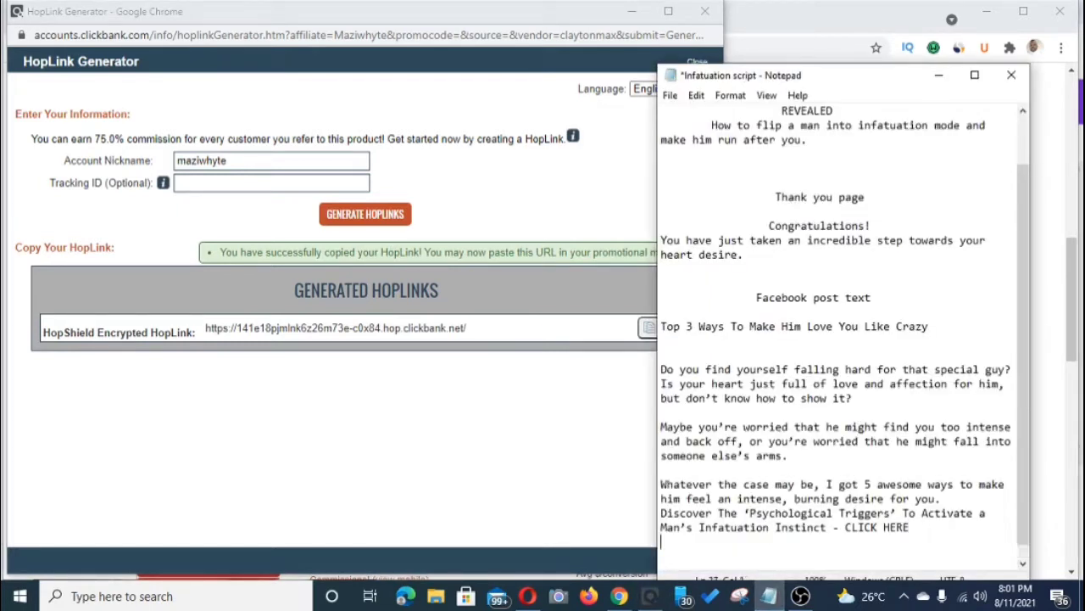
key("Return")
right_click(664, 556)
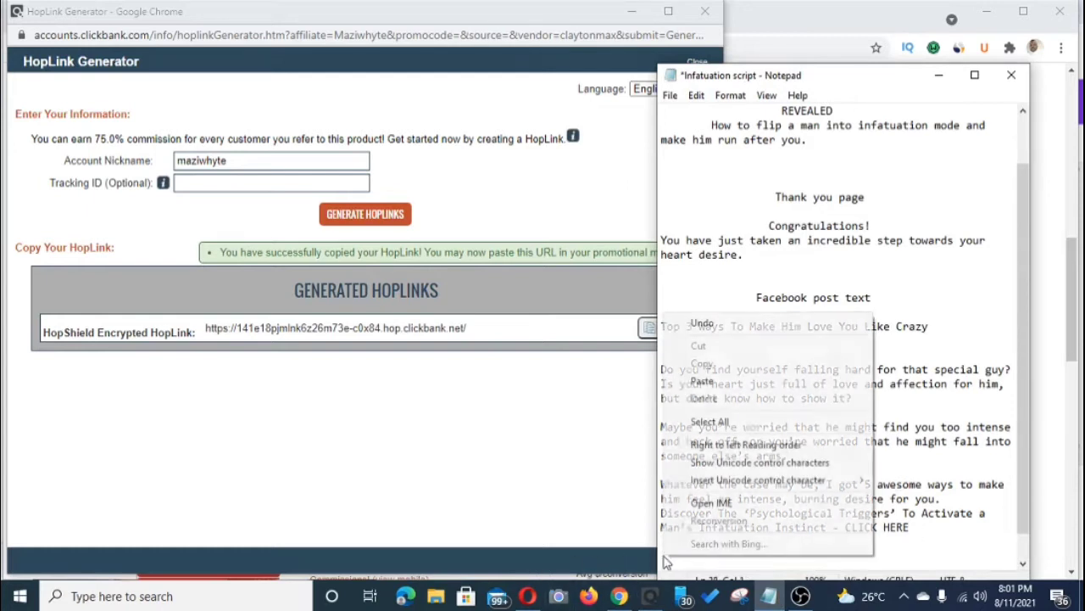
left_click(722, 387)
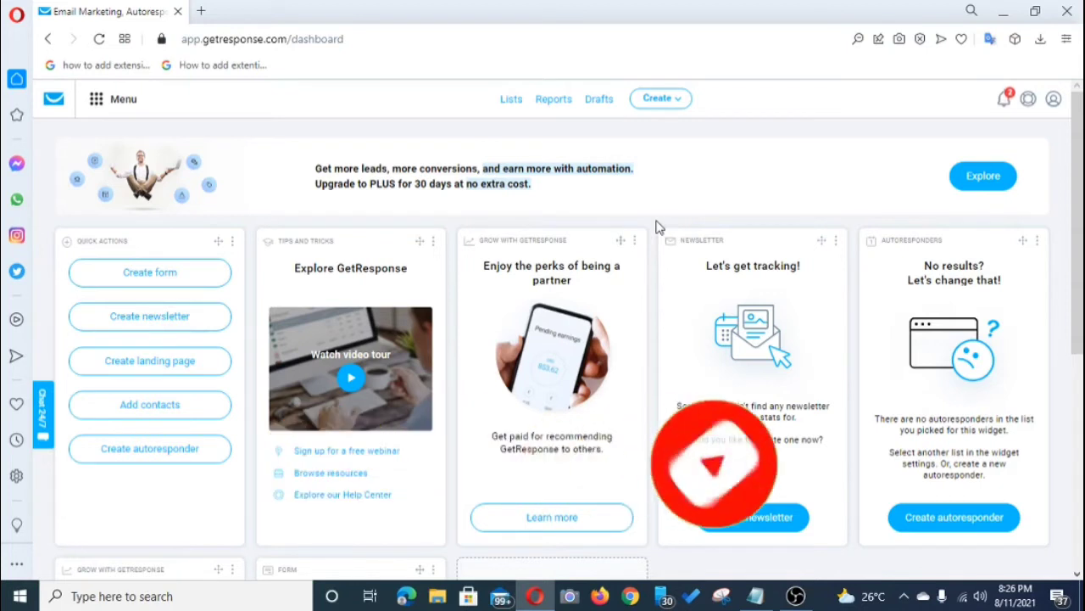
Open the contact lists in GetResponse and try to create a new list named "infatuation script".
left_click(511, 105)
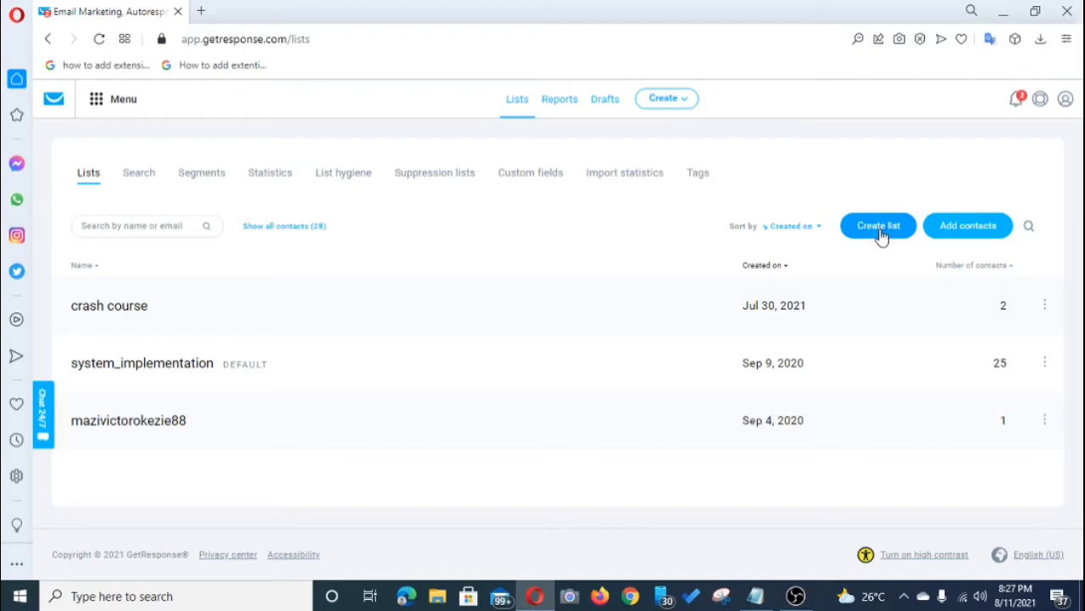
left_click(877, 230)
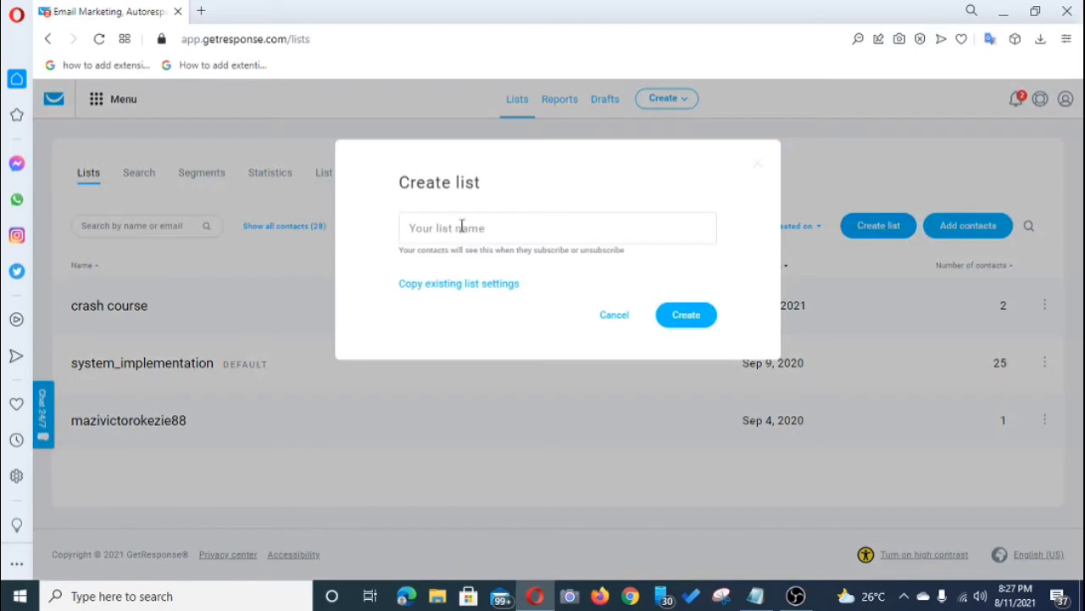
left_click(411, 230)
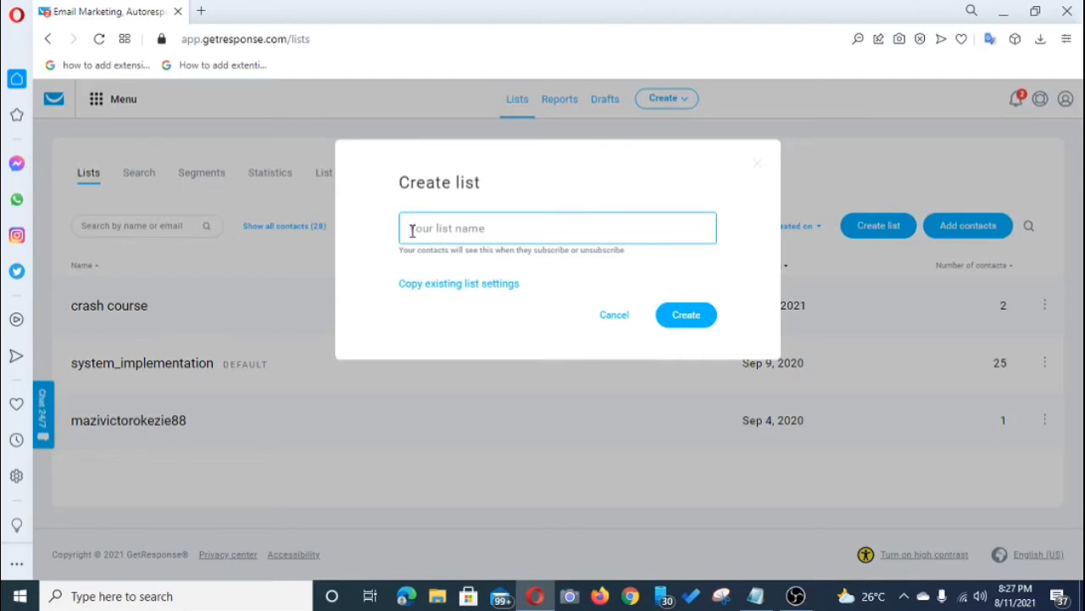
type("T")
type("fat")
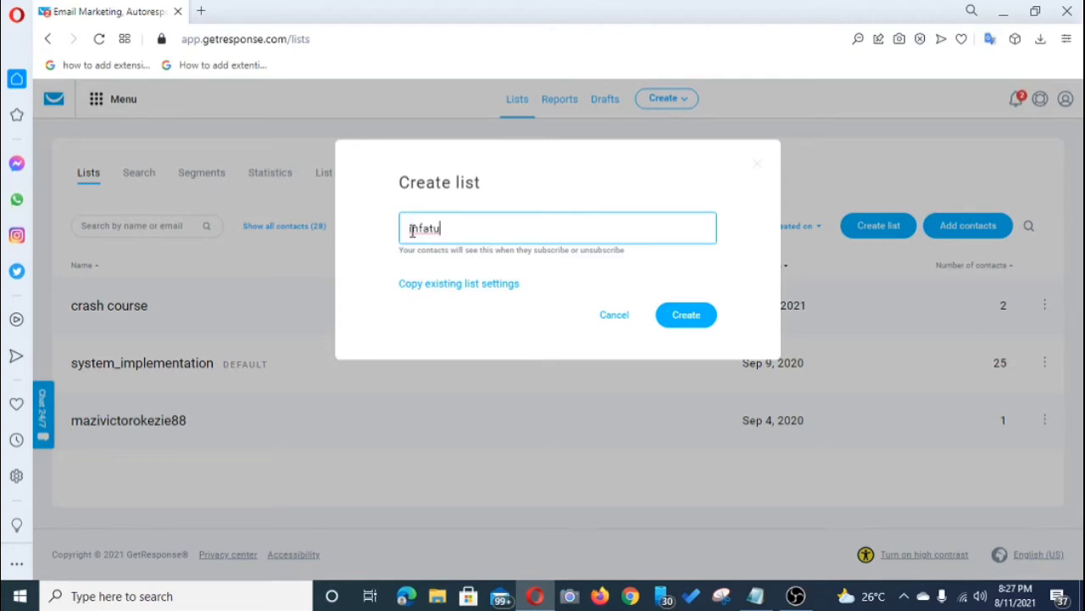
type("uation script")
left_click(700, 316)
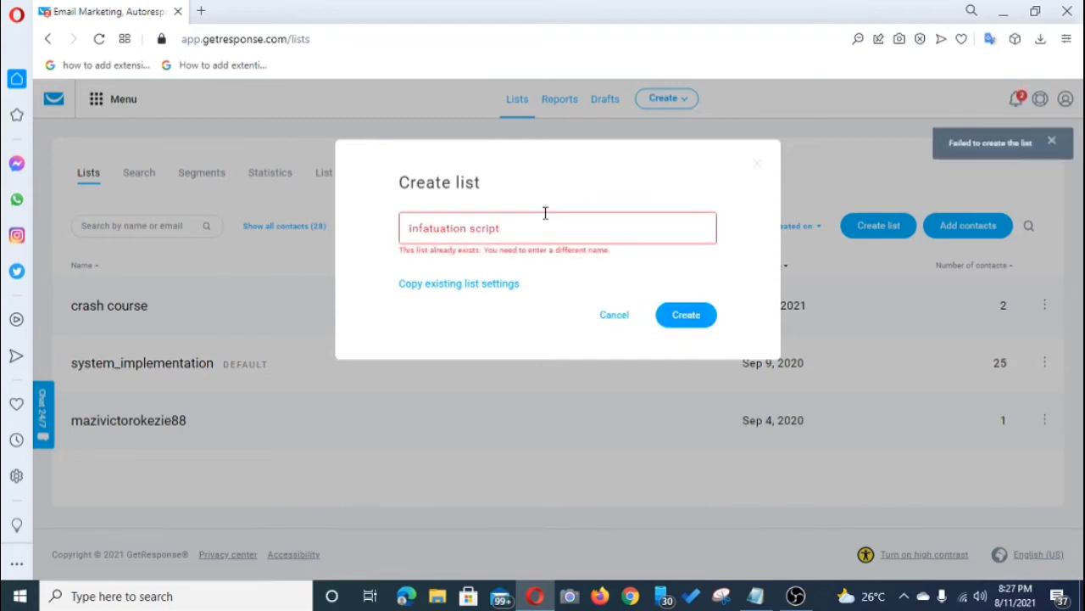
Change the new list's name to "infatuation page" and create the list.
left_click(503, 231)
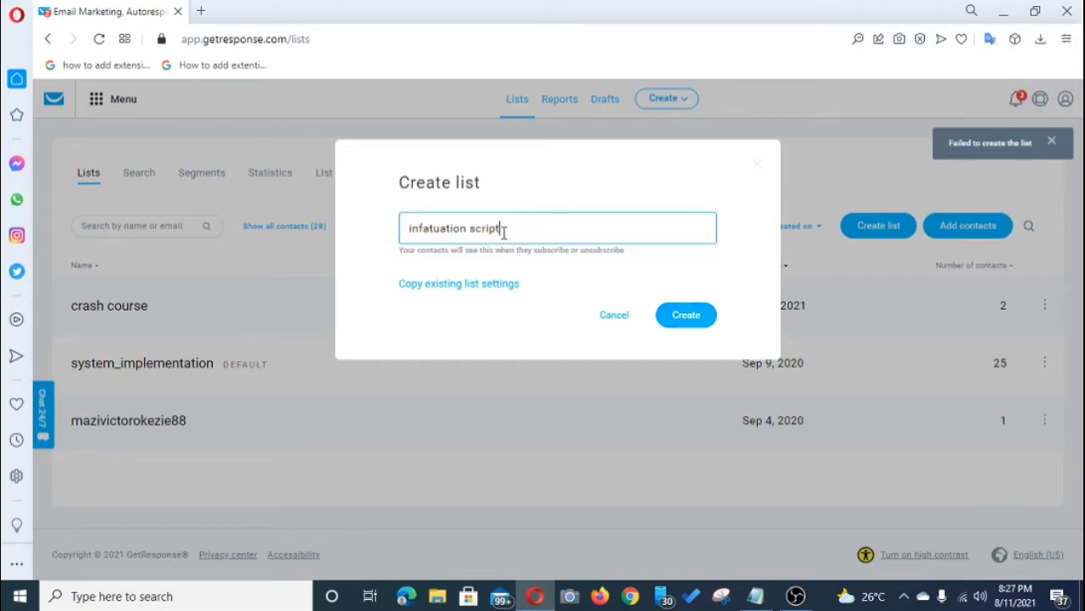
key("BackSpace")
key("BackSpace")
key("BackSpace")
key("BackSpace")
key("BackSpace")
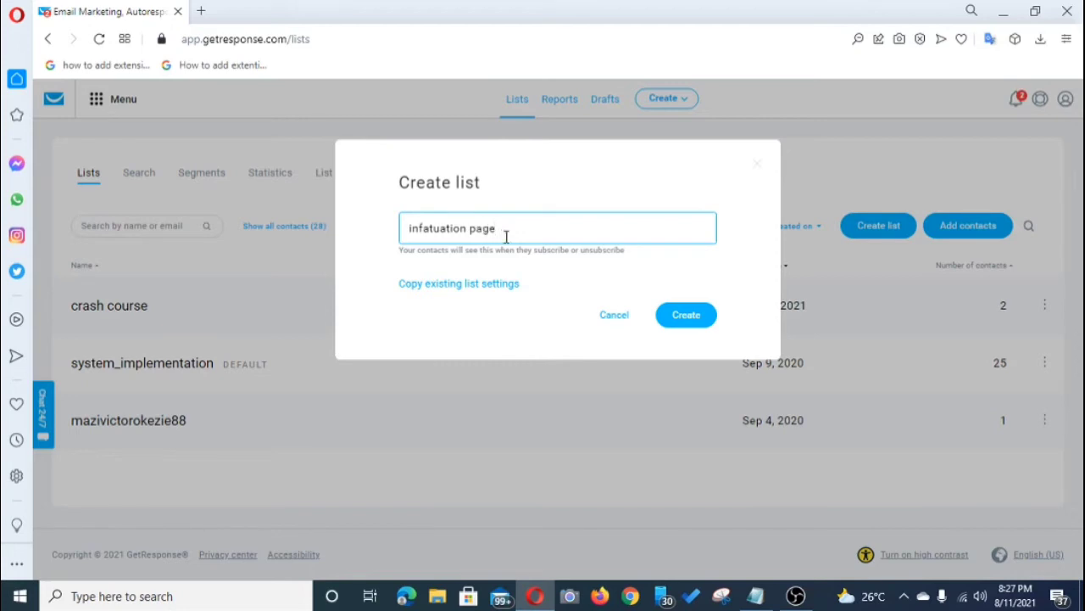
left_click(681, 315)
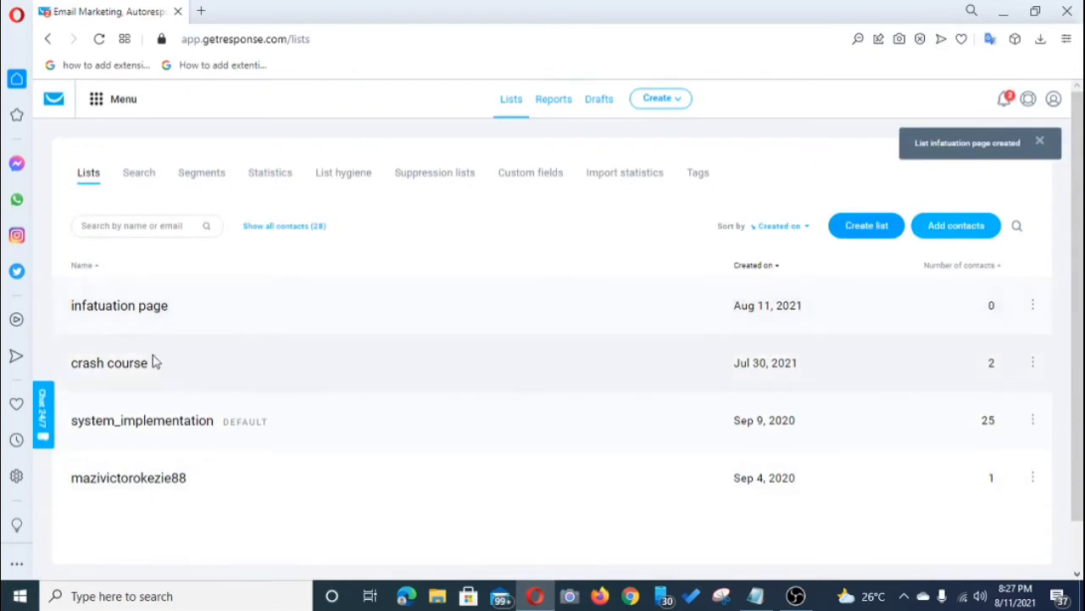
Open the autoresponders of the "infatuation page" list.
left_click(1033, 305)
left_click(1011, 363)
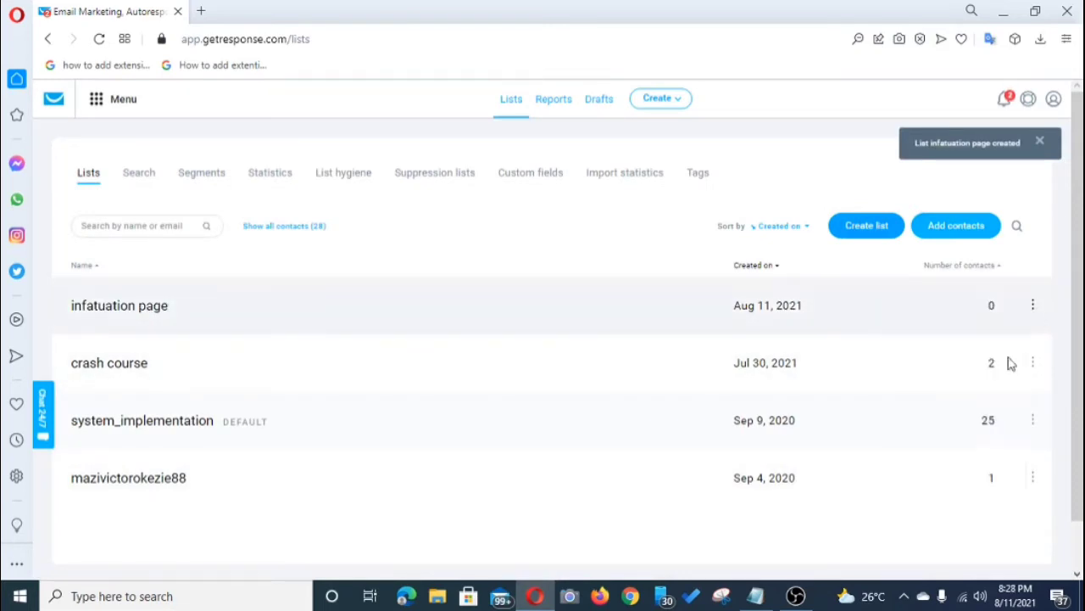
left_click(1034, 306)
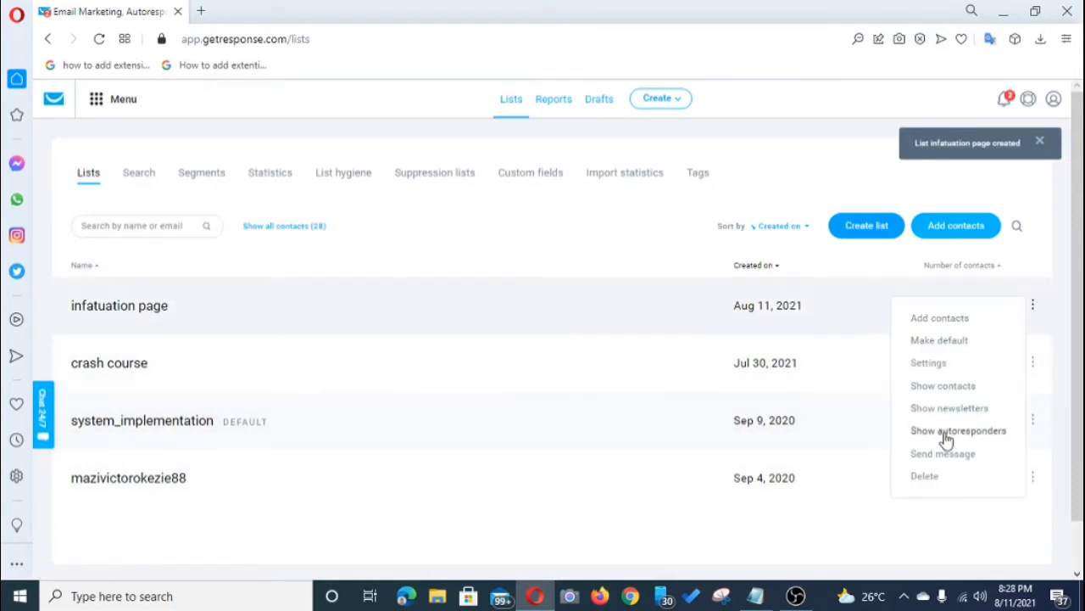
left_click(858, 399)
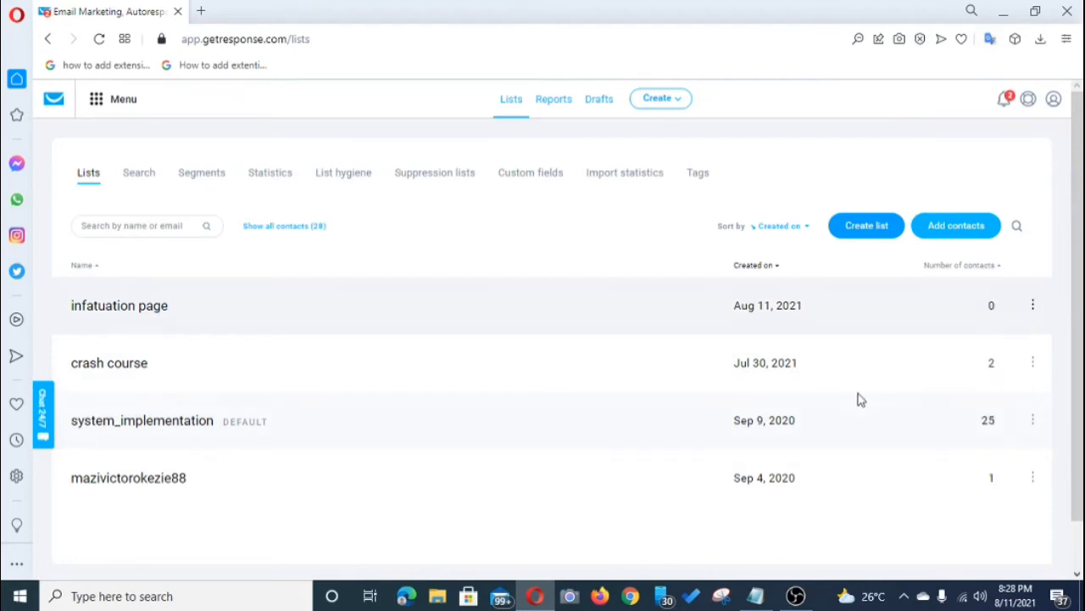
left_click(1033, 306)
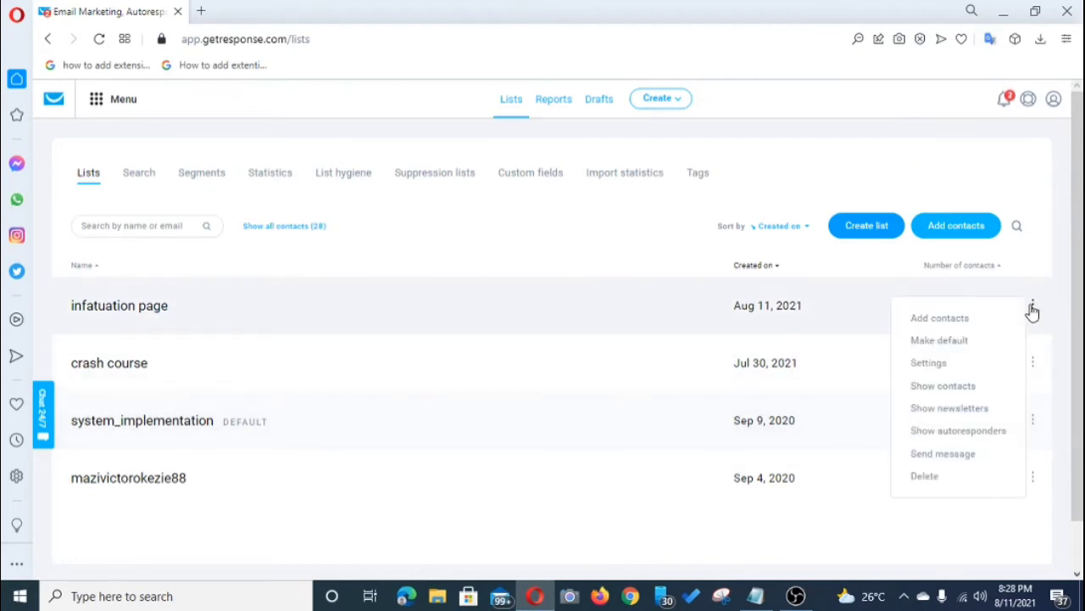
left_click(956, 432)
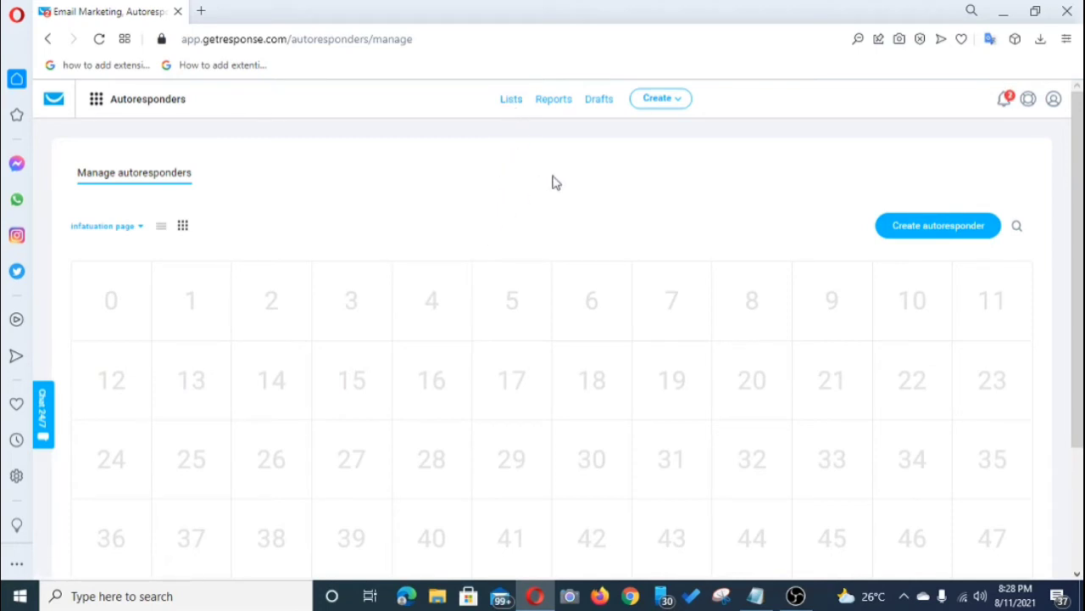
Go to the landing pages overview and start creating a new landing page.
left_click(97, 102)
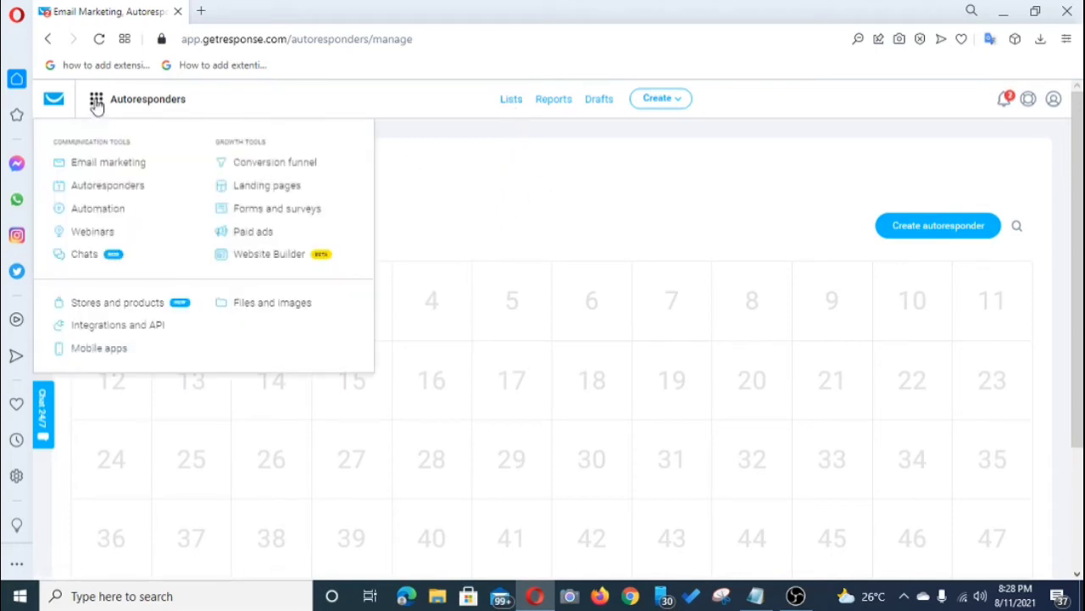
left_click(268, 187)
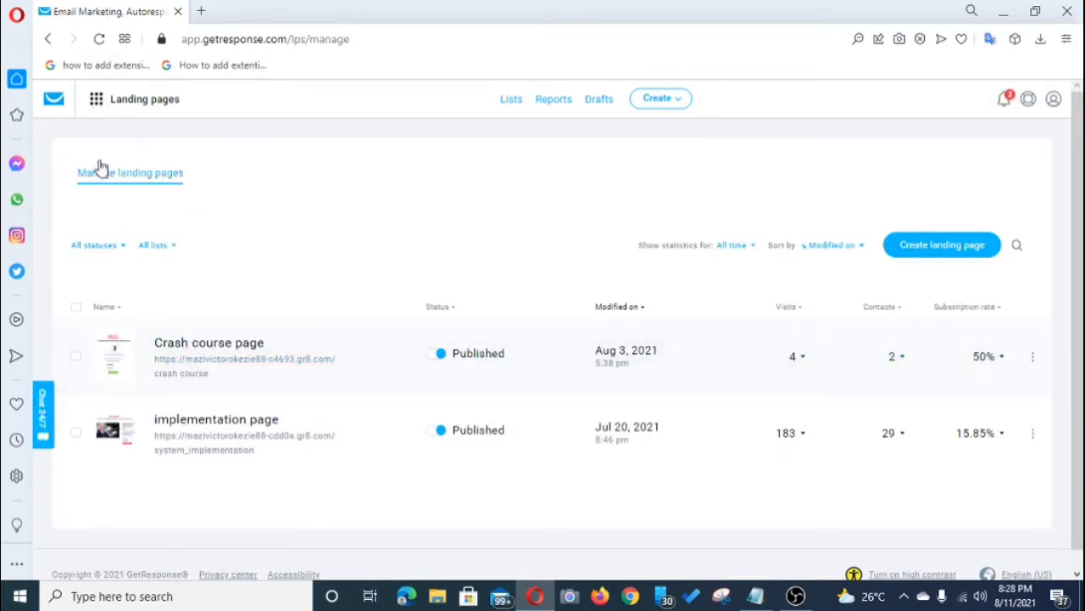
left_click(97, 101)
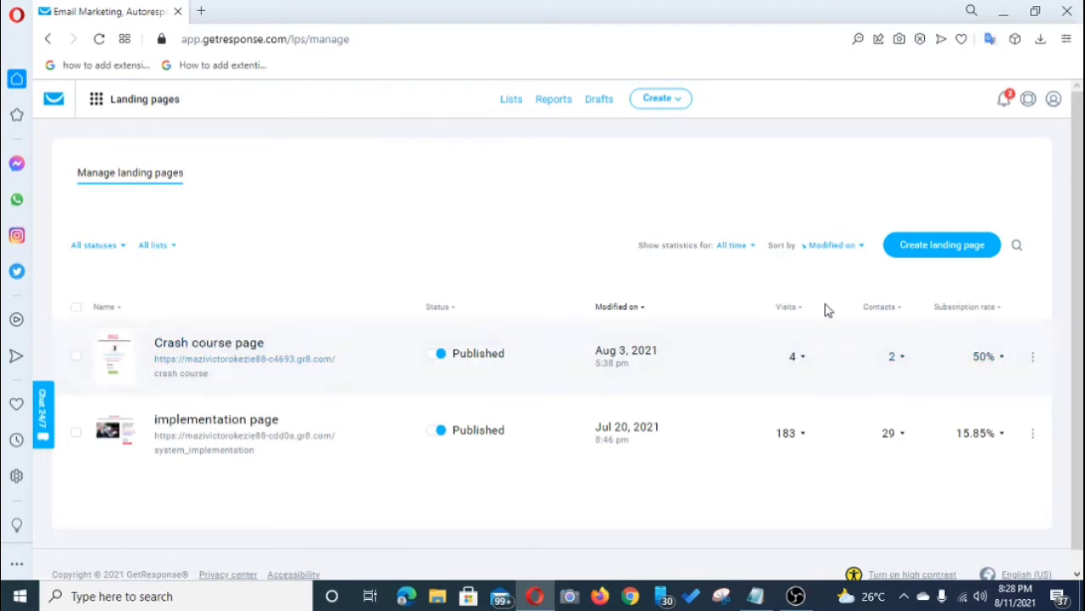
left_click(957, 248)
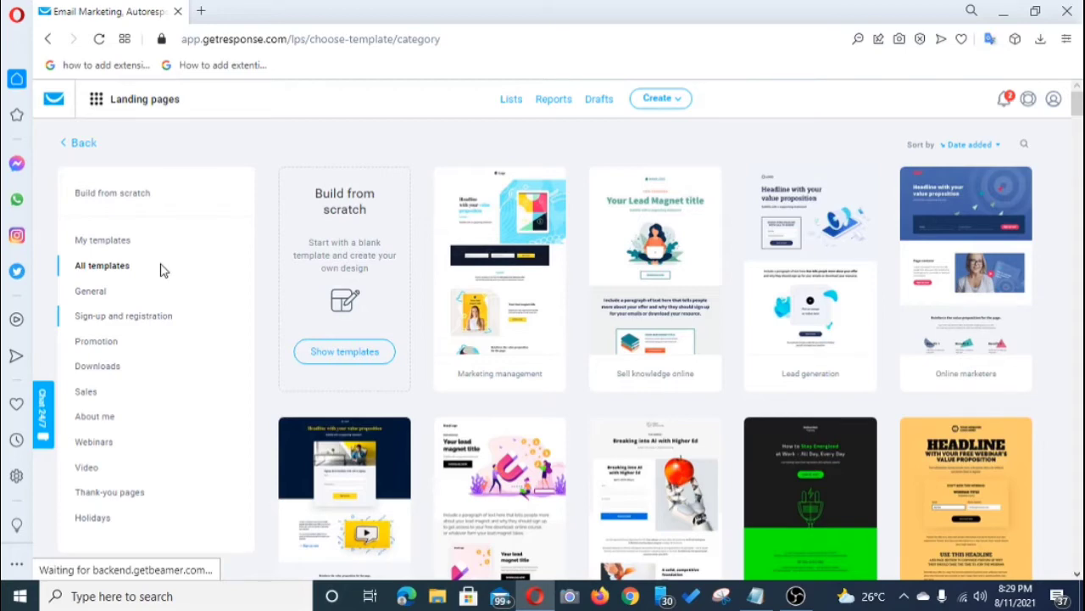
Browse the landing page templates and select Plain Template 10 from the build-from-scratch templates.
scroll(673, 387, "down", 9)
scroll(669, 395, "up", 4)
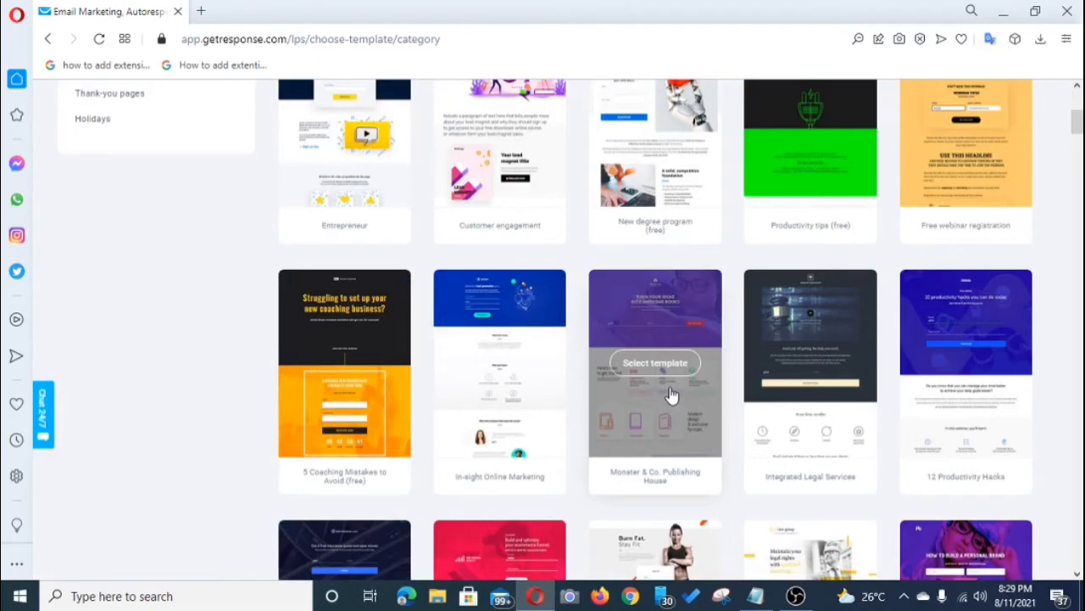
scroll(670, 395, "up", 5)
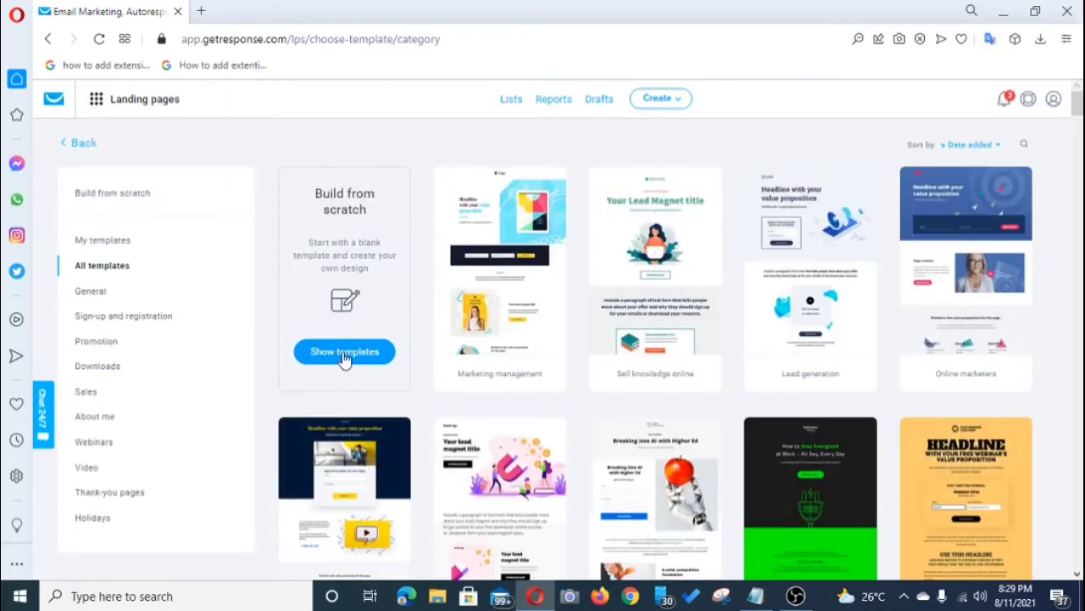
left_click(344, 353)
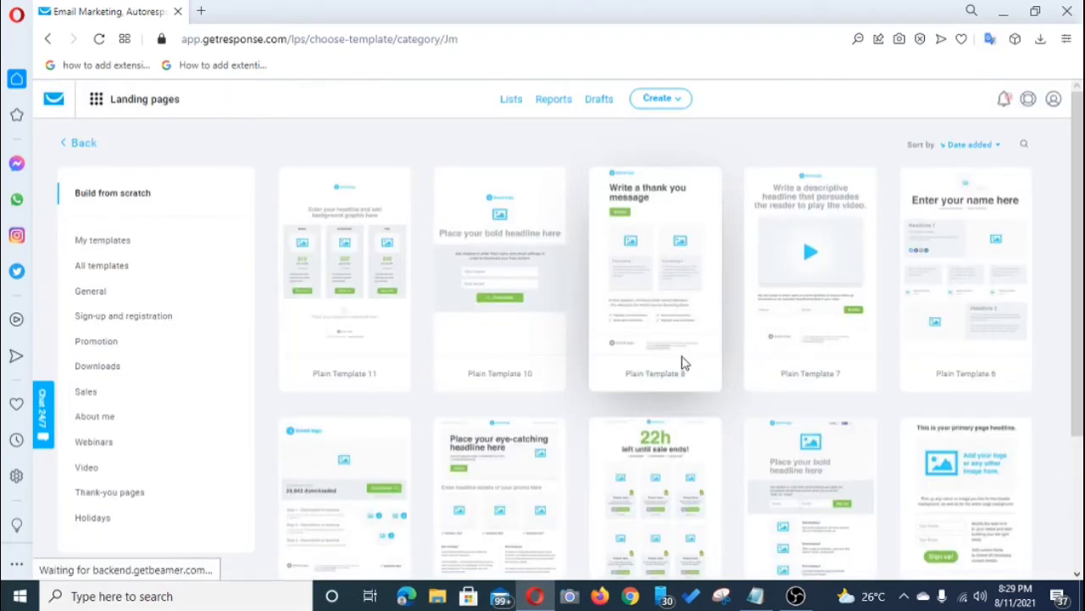
scroll(848, 449, "down", 3)
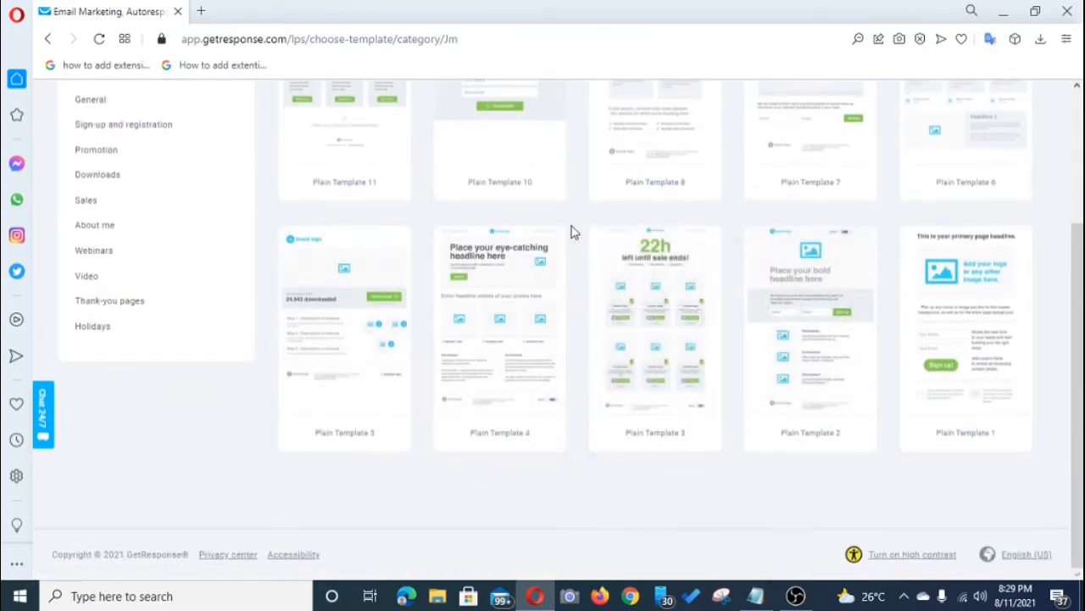
scroll(572, 230, "up", 3)
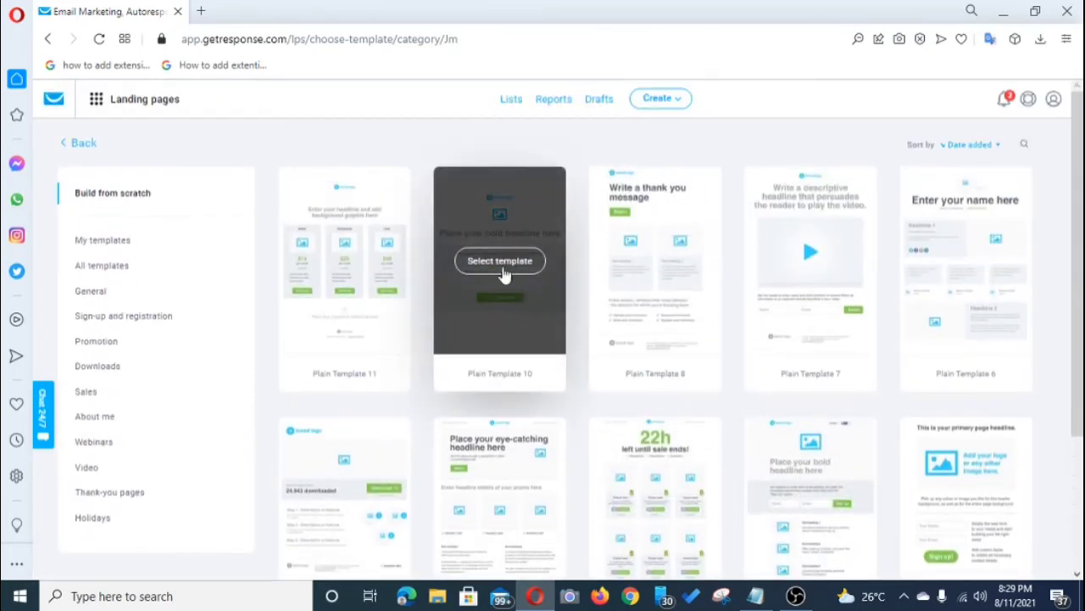
left_click(513, 264)
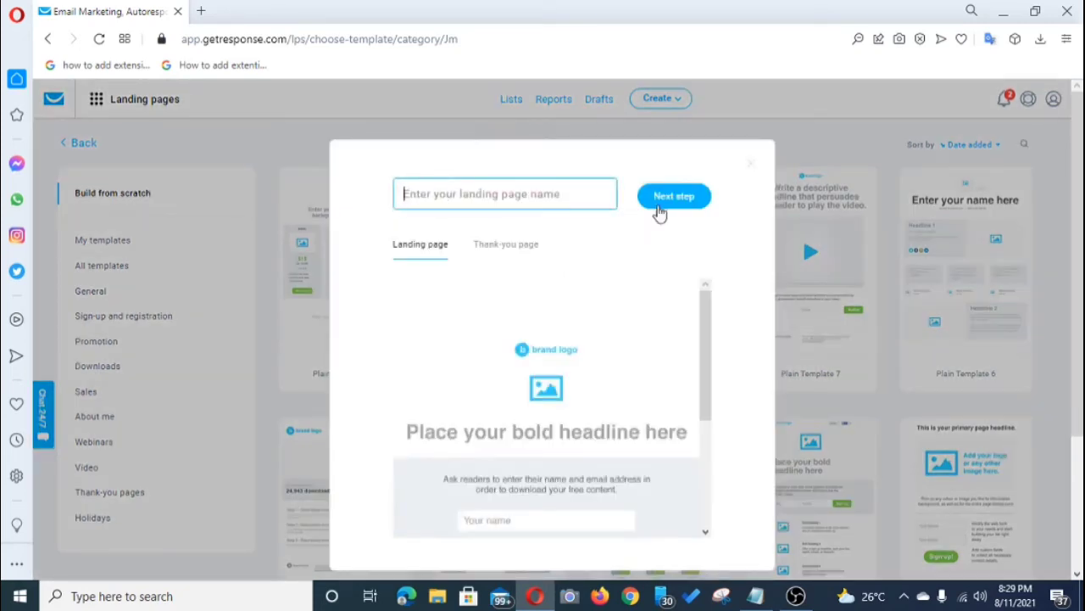
Name the landing page "Infatuation landing page" and continue to the page editor.
left_click(424, 194)
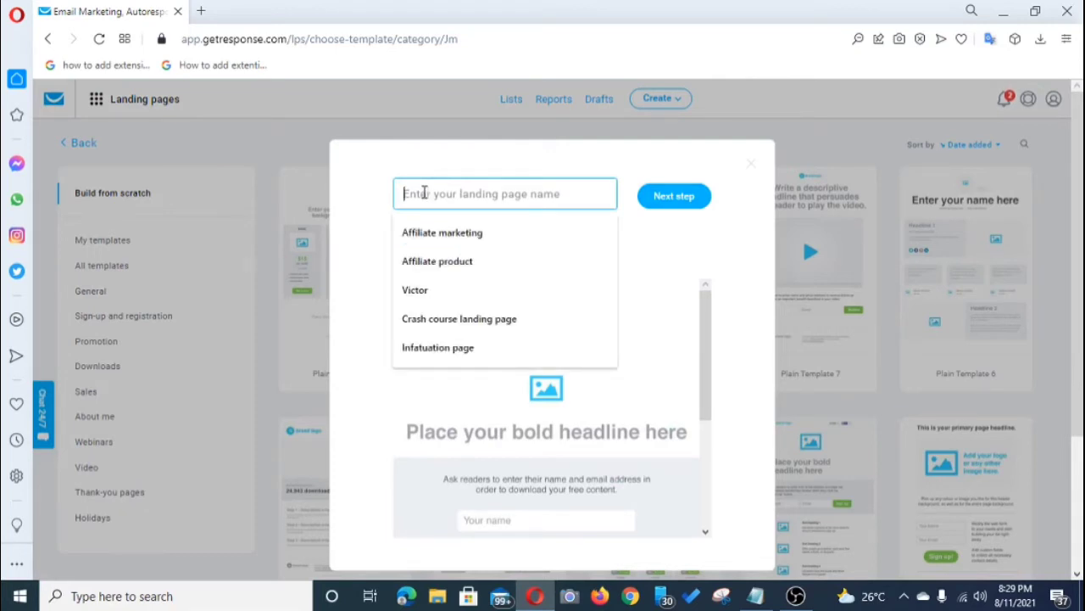
left_click(462, 351)
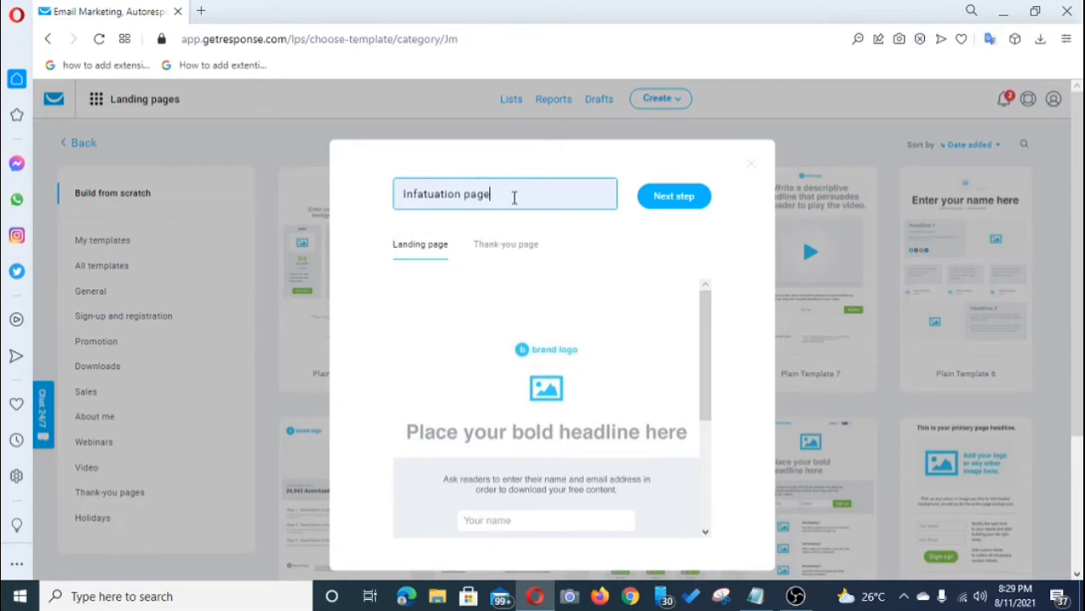
key("BackSpace")
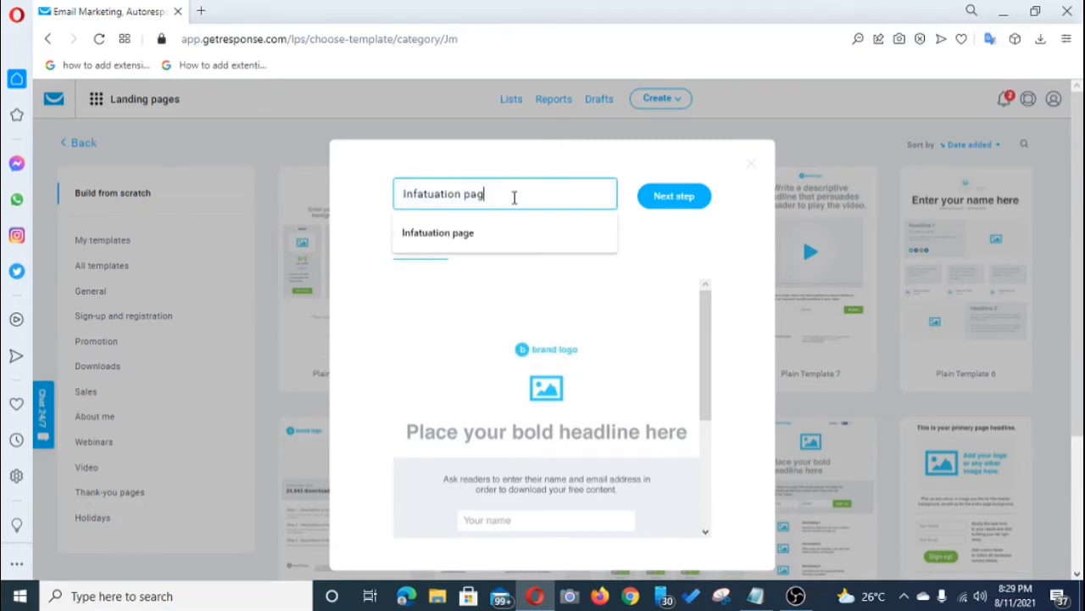
key("BackSpace")
key("BackSpace")
key("BackSpace")
type("land")
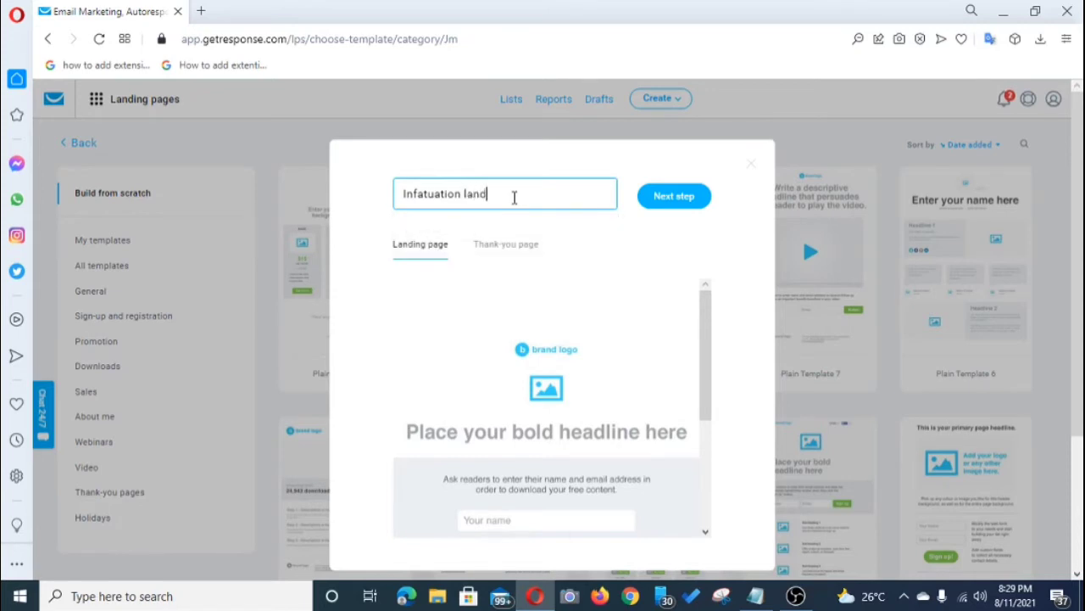
type("ing page")
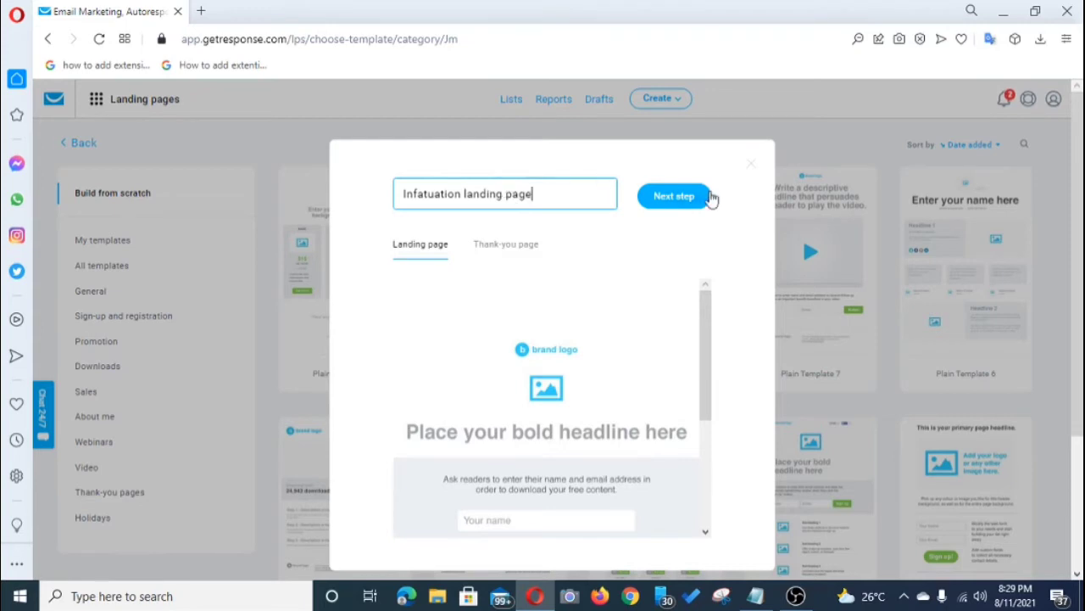
left_click(678, 197)
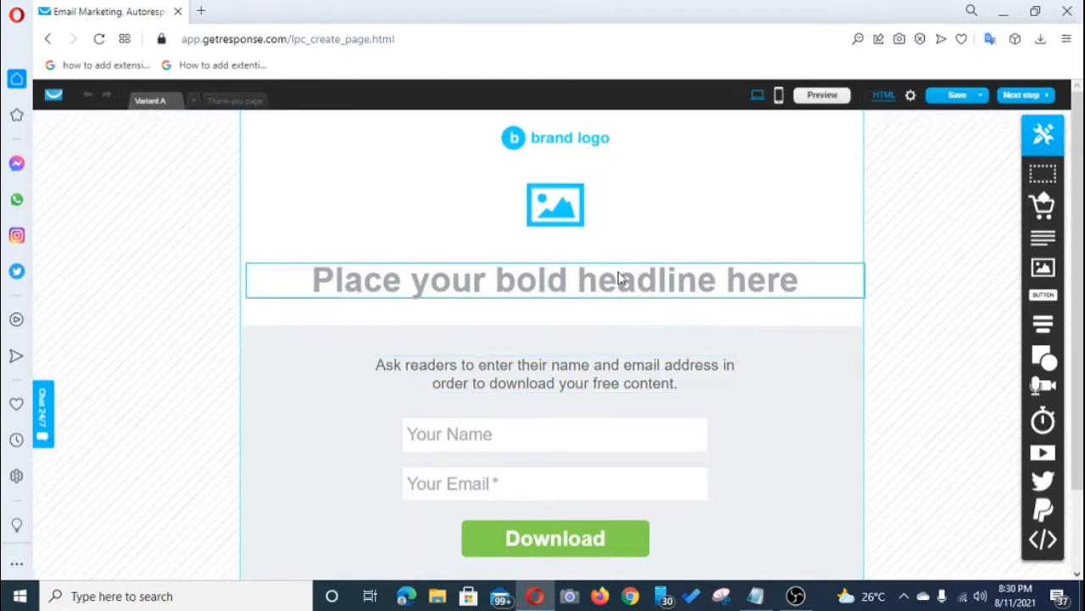
Delete the brand logo, the image placeholder and the bold headline from the landing page template.
left_click(570, 142)
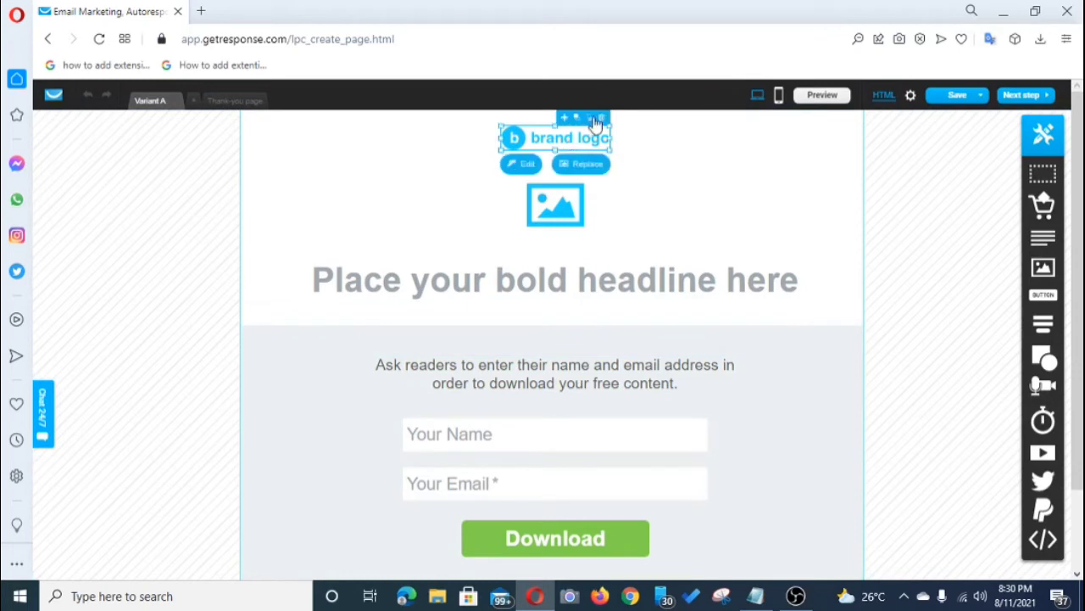
left_click(603, 119)
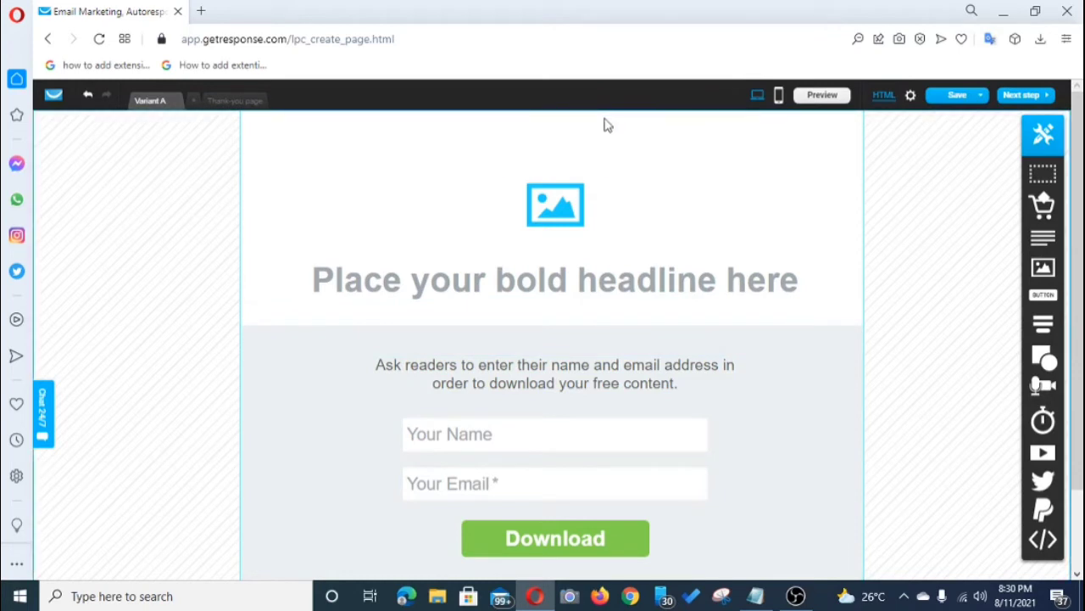
left_click(560, 191)
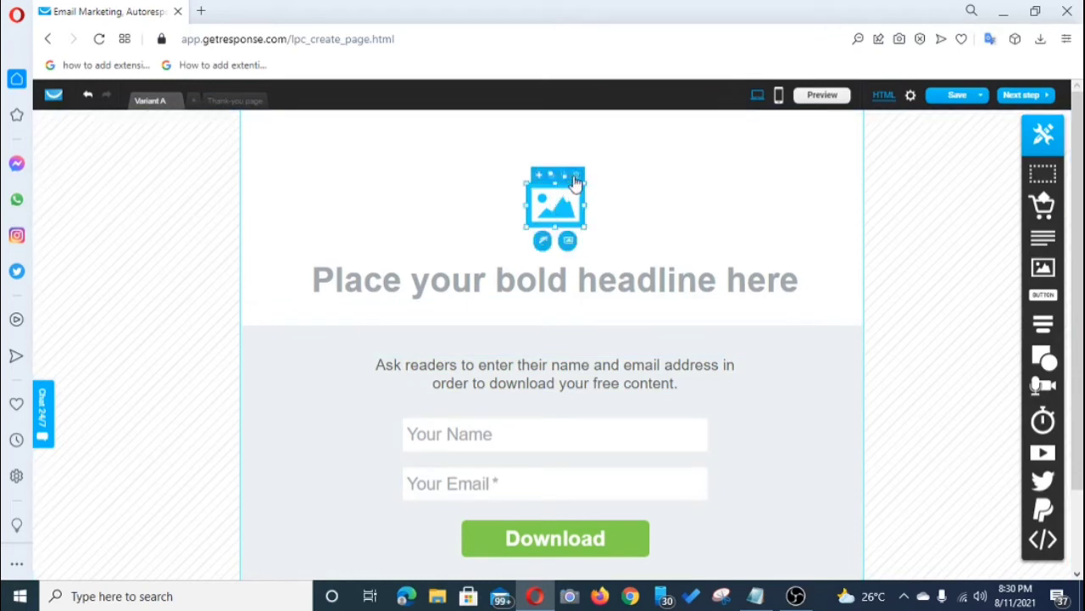
left_click(573, 176)
left_click(543, 282)
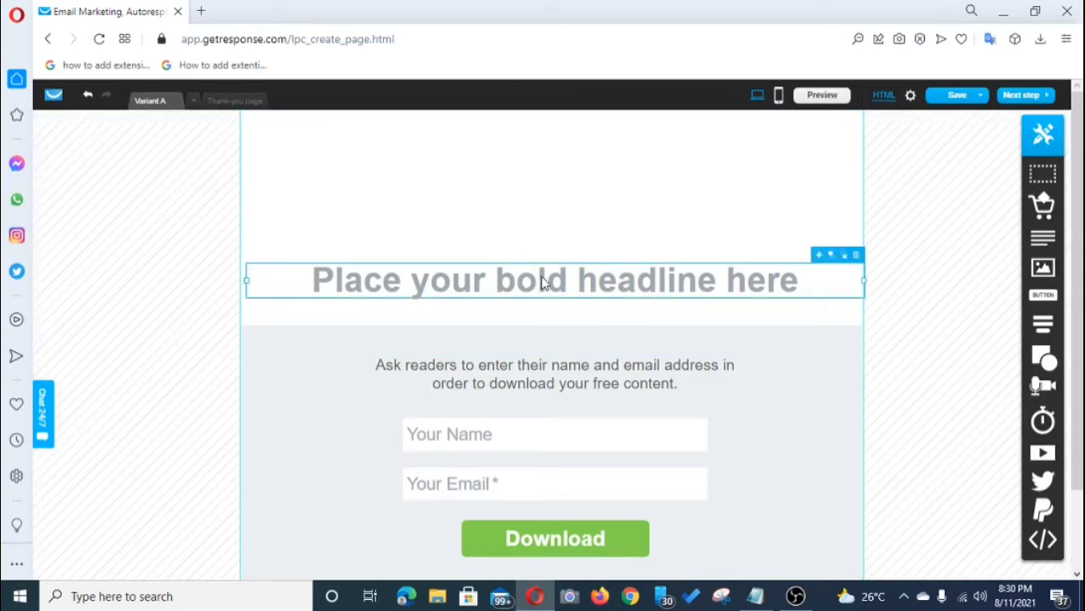
left_click(858, 260)
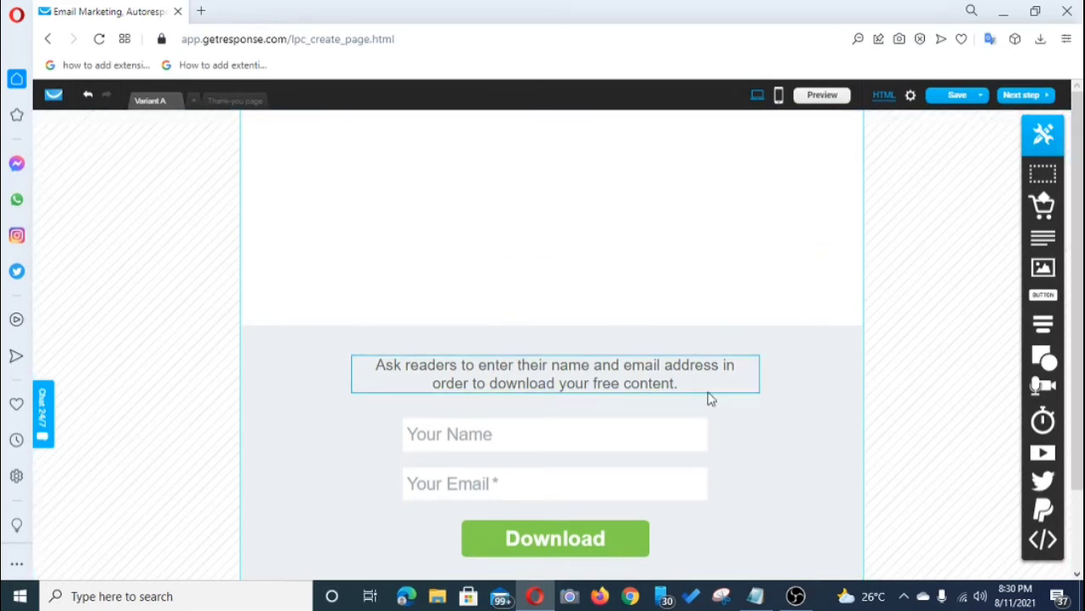
Delete the "Ask readers to enter their name and email address" text and the grey section containing the sign-up form.
left_click(711, 392)
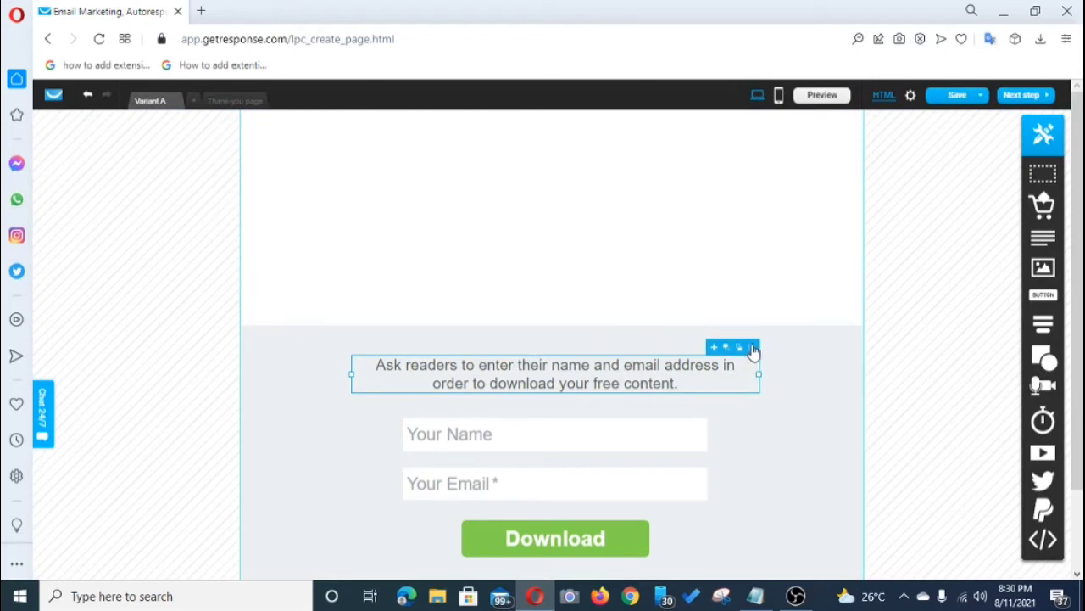
left_click(751, 349)
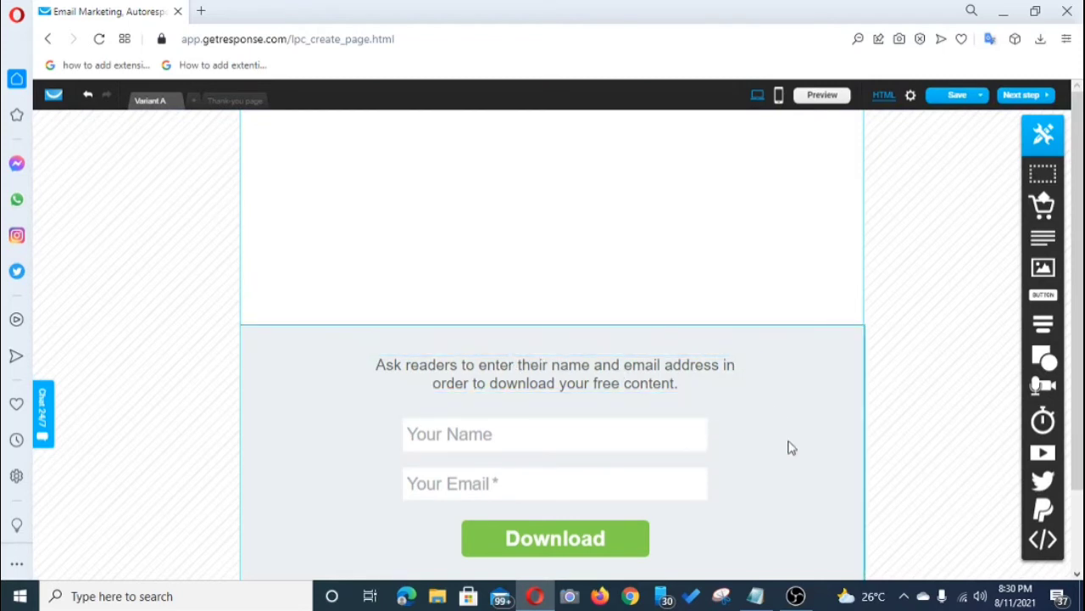
left_click(730, 384)
left_click(752, 348)
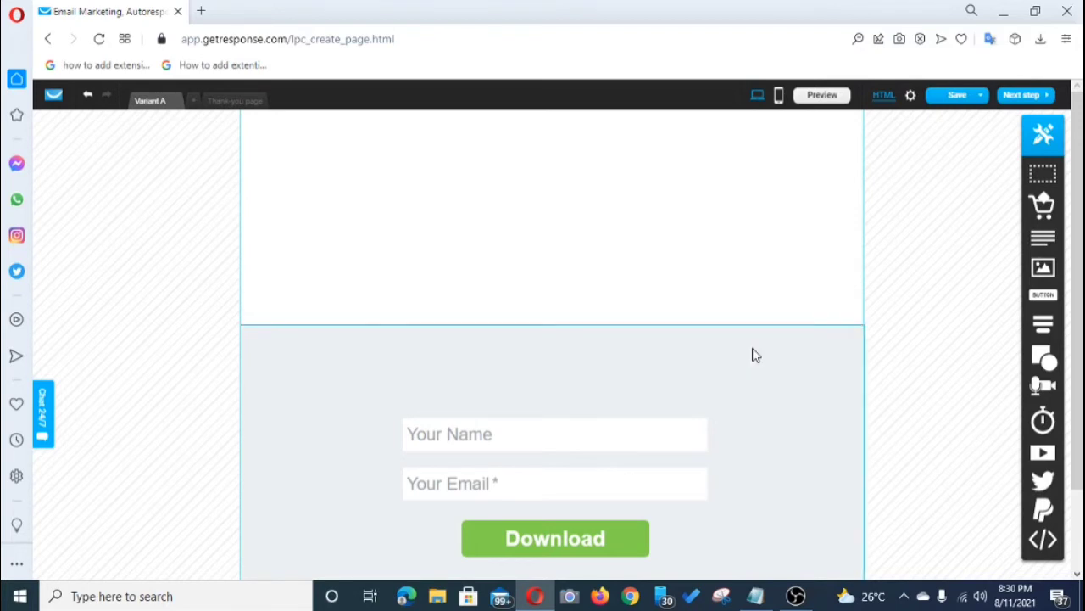
left_click(803, 407)
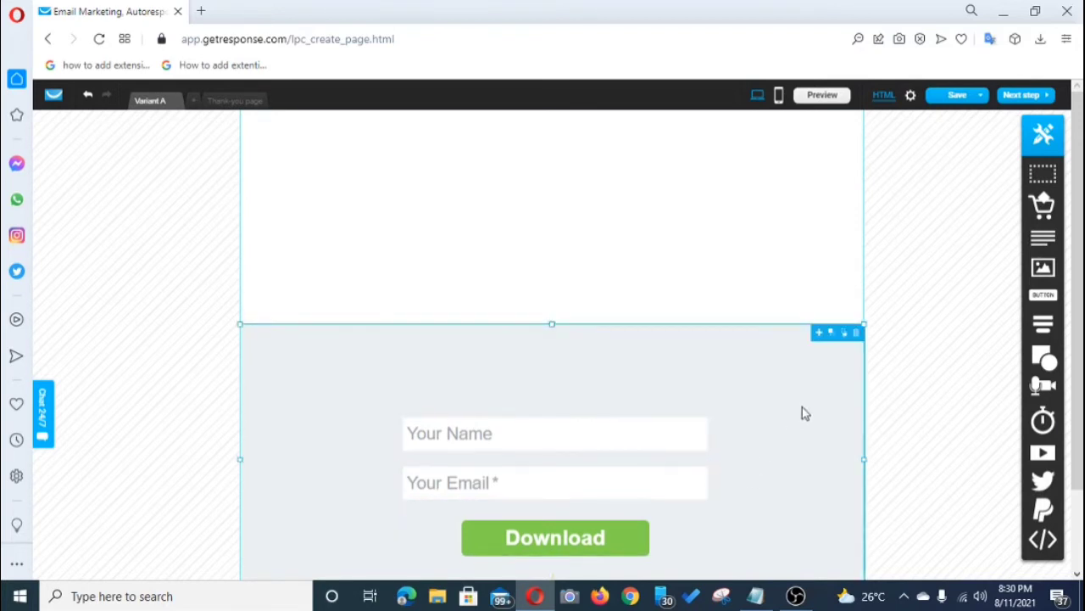
left_click(857, 333)
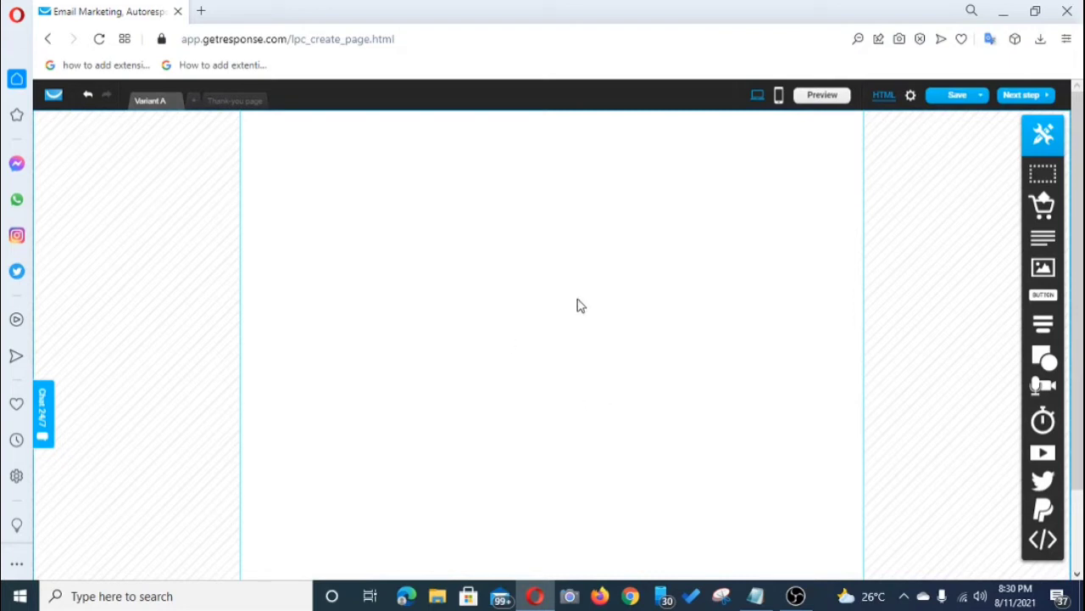
Set the empty page section's background to the light blue preset as a solid color.
left_click(627, 356)
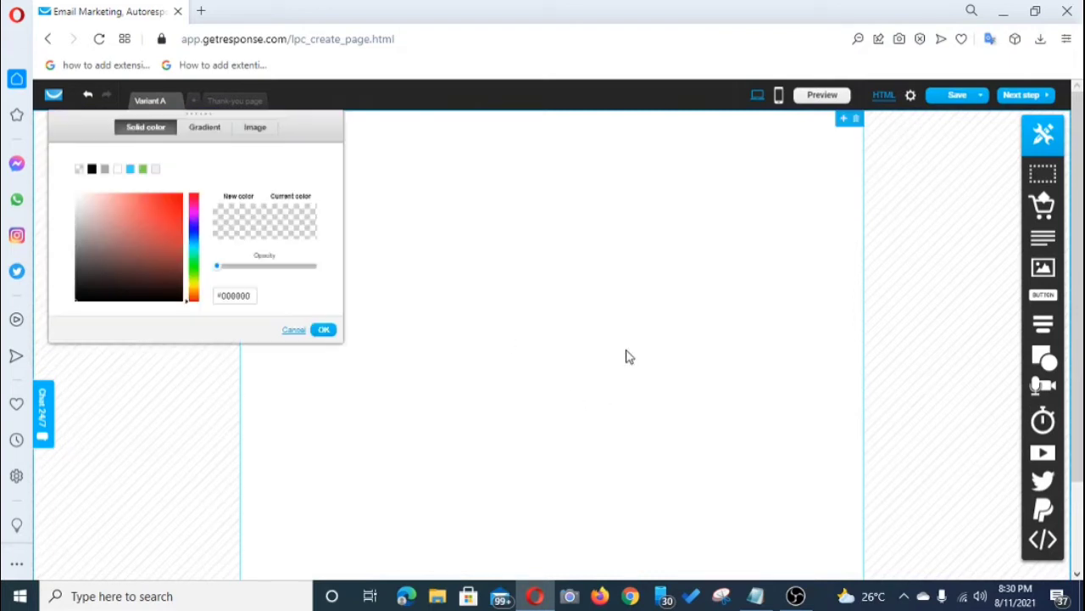
left_click(130, 171)
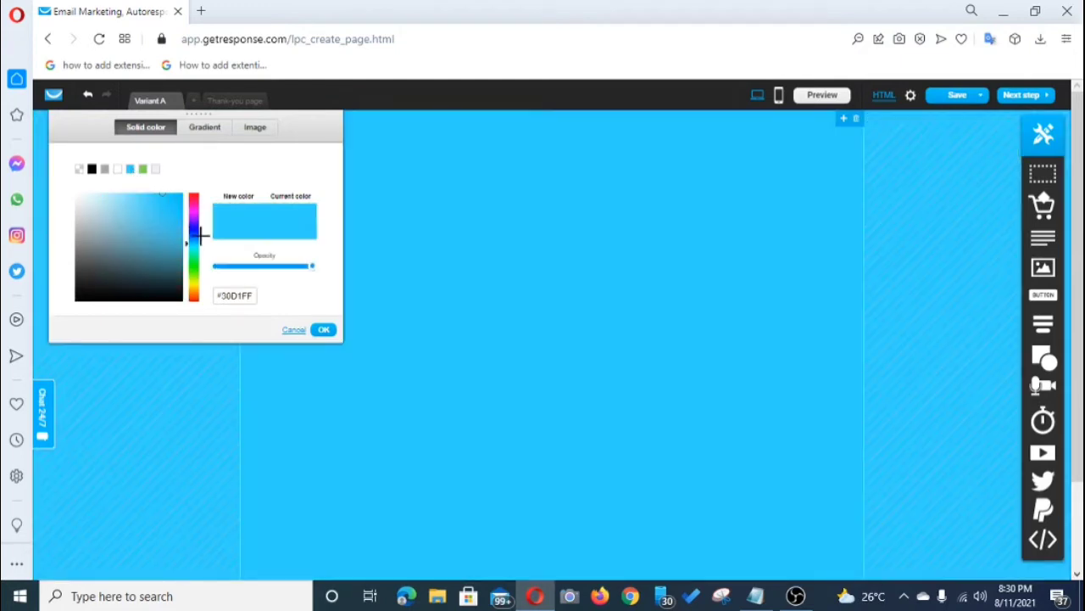
left_click(325, 330)
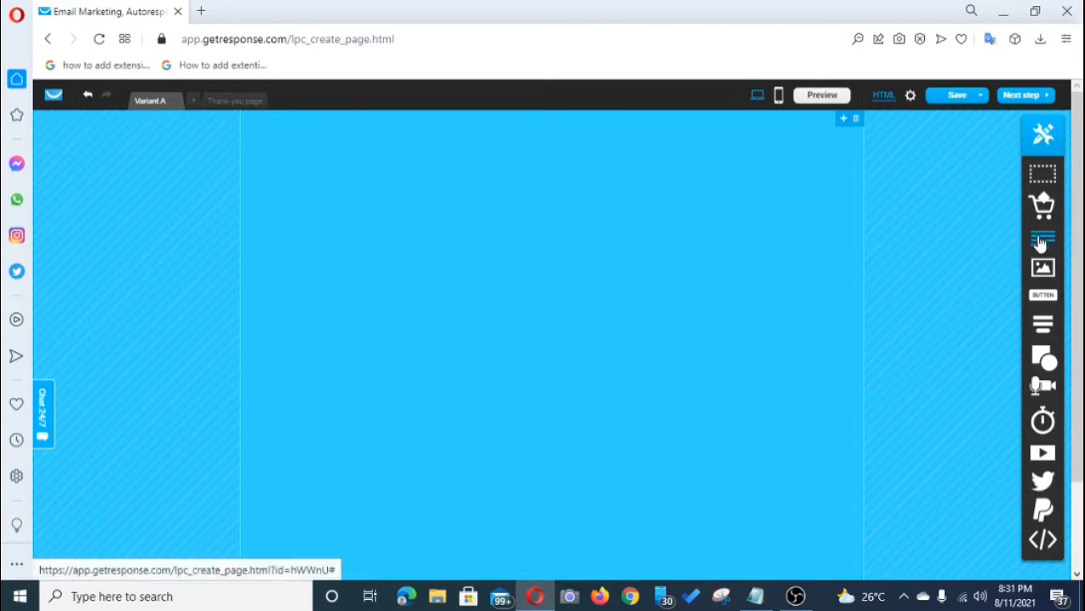
Add a text block near the top of the blue section and replace its placeholder with "Revealed".
left_click_drag(1042, 240, 549, 201)
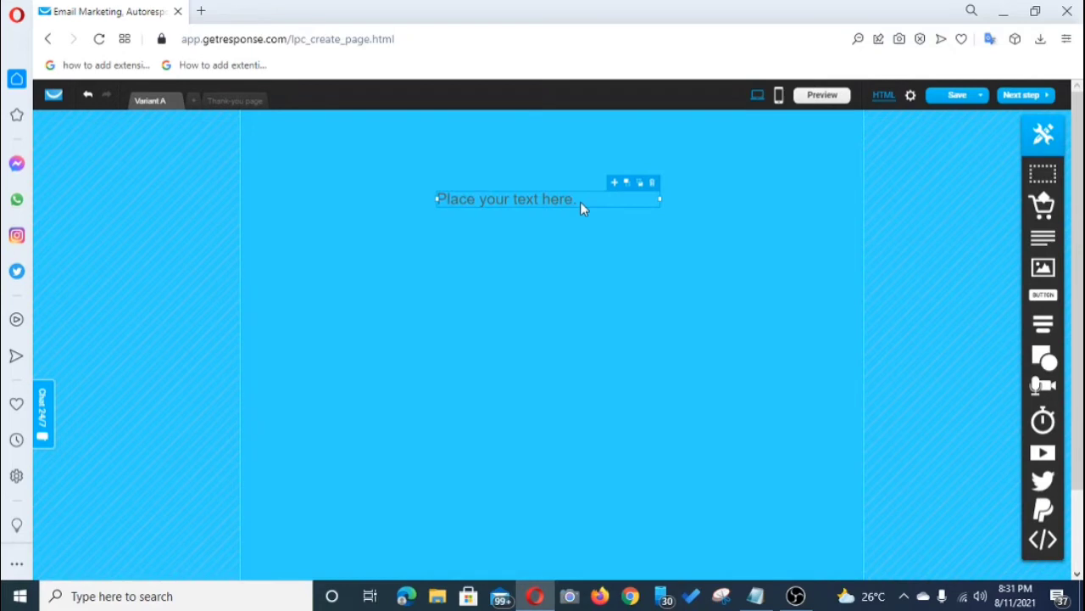
double_click(580, 201)
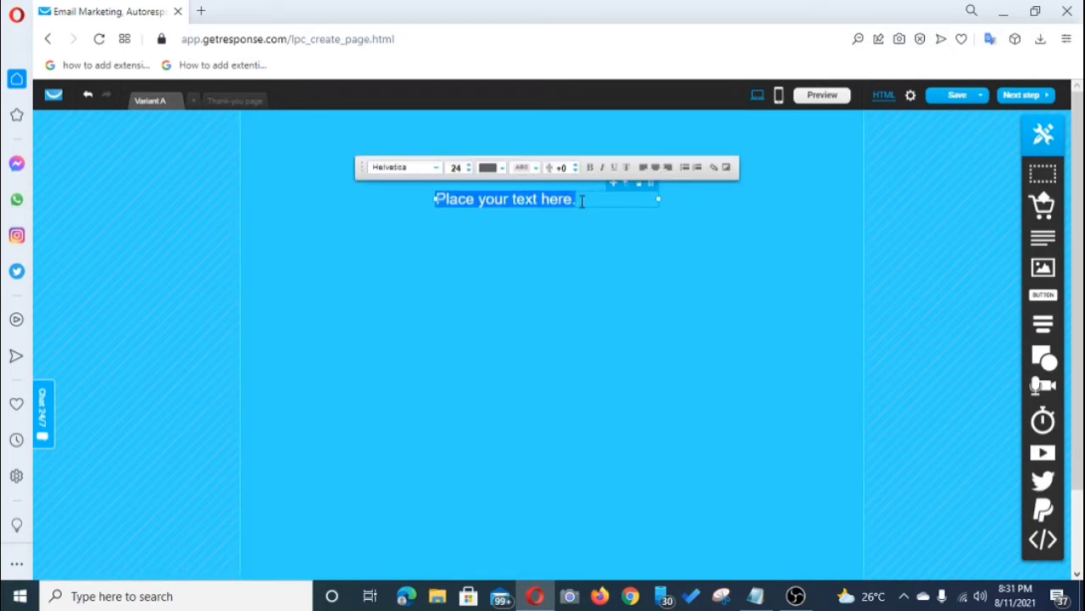
key("BackSpace")
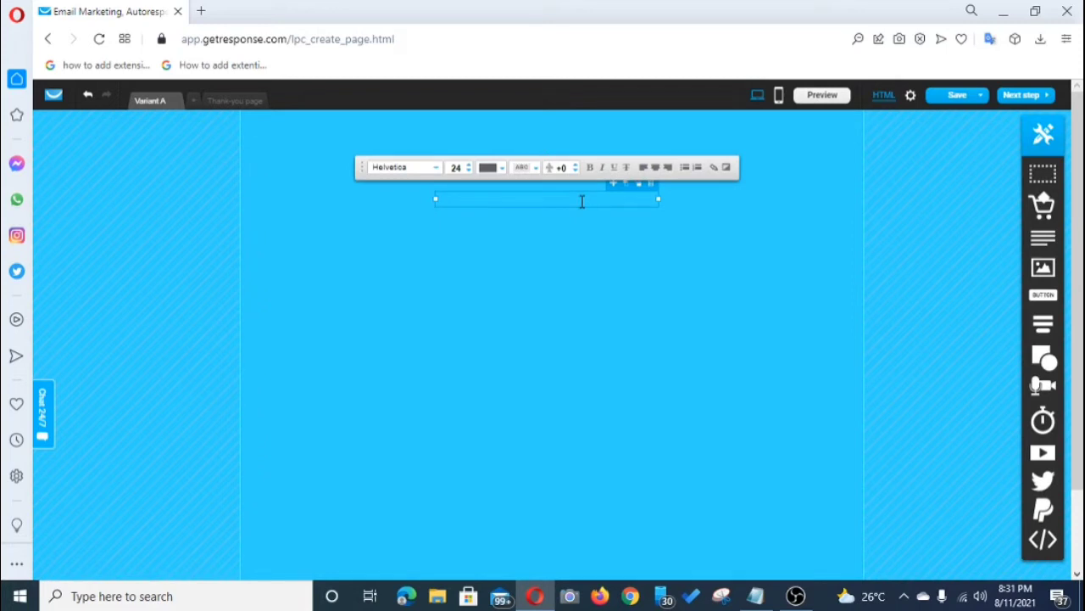
type("Revealed")
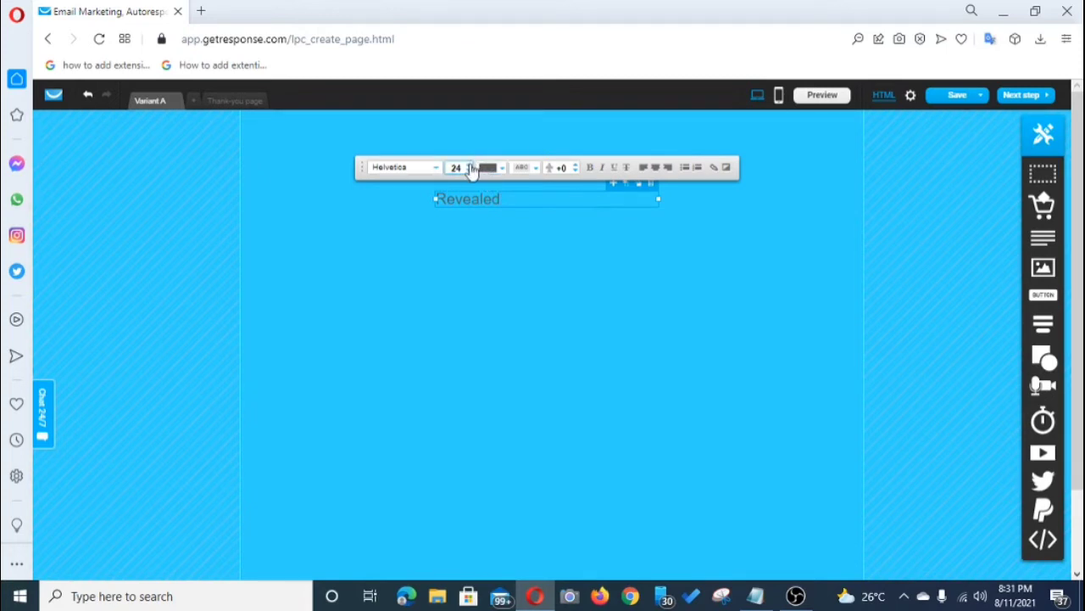
Enlarge the "Revealed" heading to font size 95, widen its box to fit one line, and move it closer to the section's upper edge.
scroll(468, 167, "up", 5)
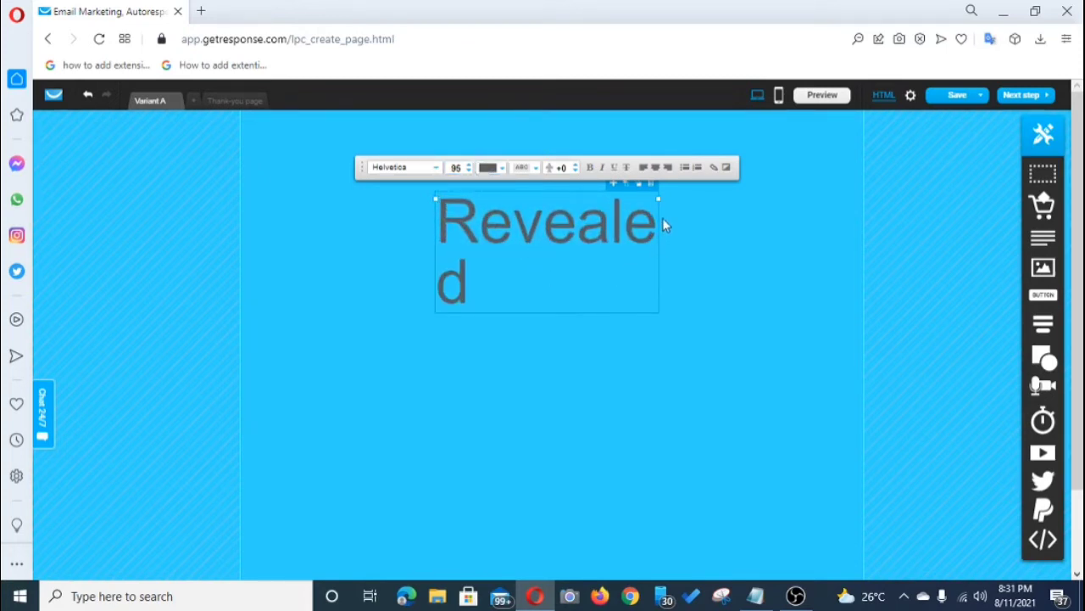
left_click_drag(658, 199, 736, 200)
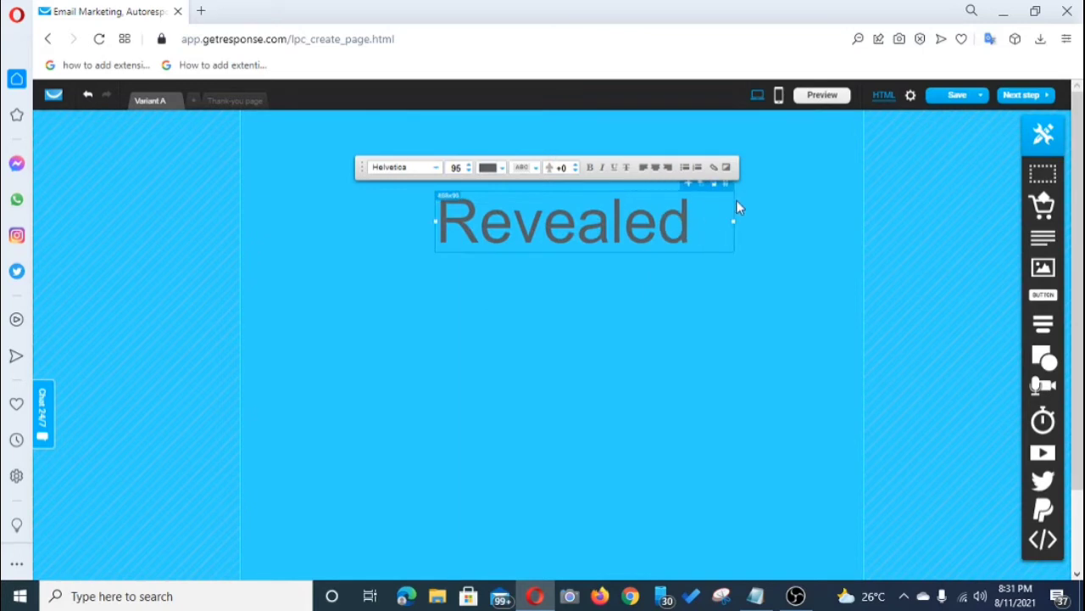
left_click(560, 285)
left_click_drag(593, 223, 585, 173)
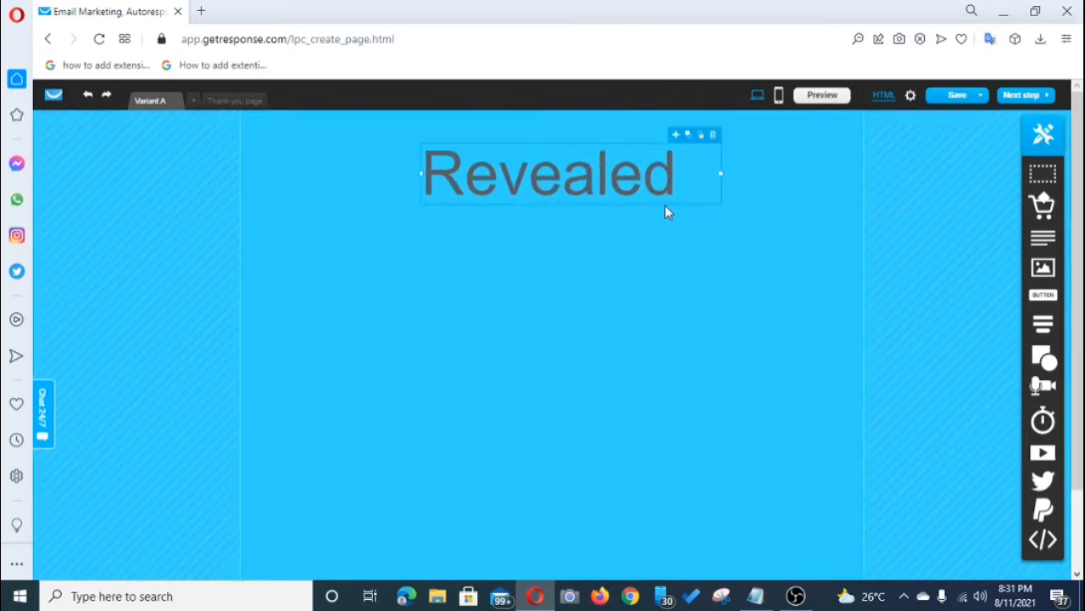
Reduce the "Revealed" heading's font size to 83.
double_click(687, 188)
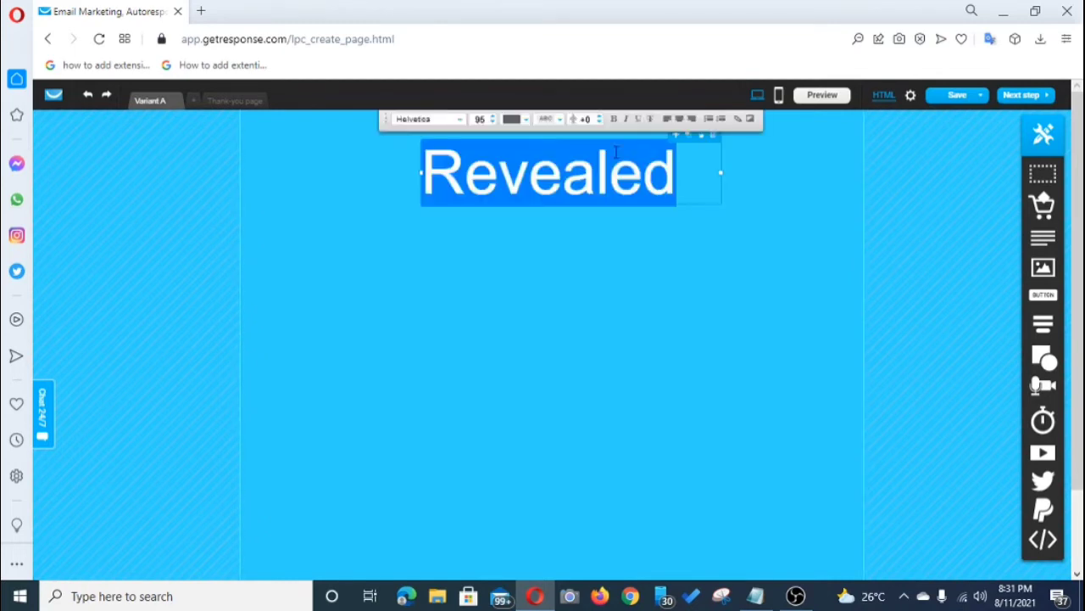
left_click(494, 123)
left_click(493, 124)
left_click(494, 123)
left_click(493, 122)
left_click(494, 123)
left_click(493, 123)
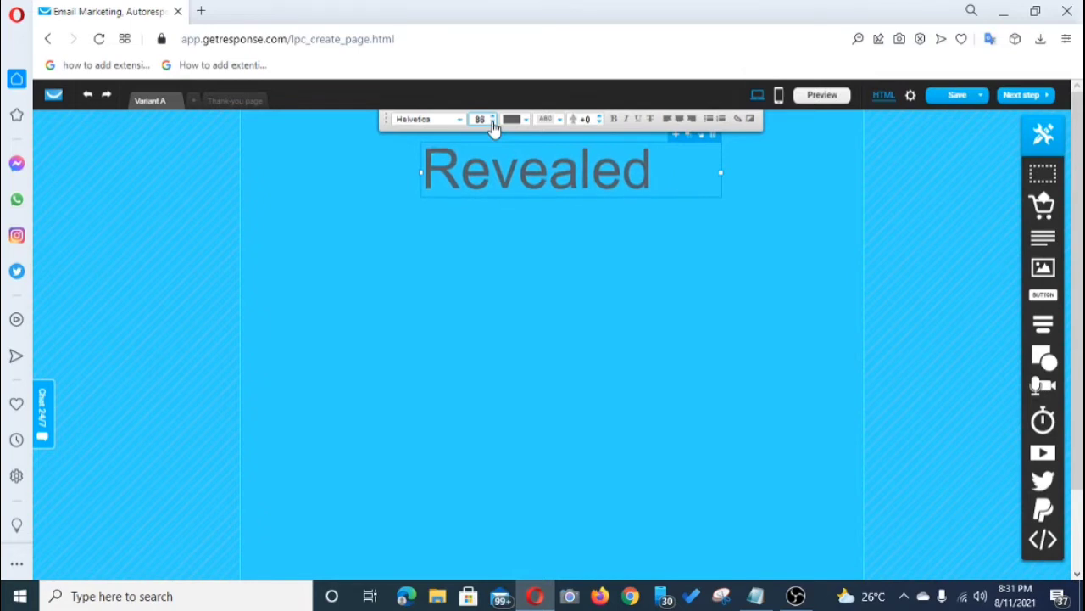
left_click(493, 123)
left_click(494, 123)
left_click(493, 123)
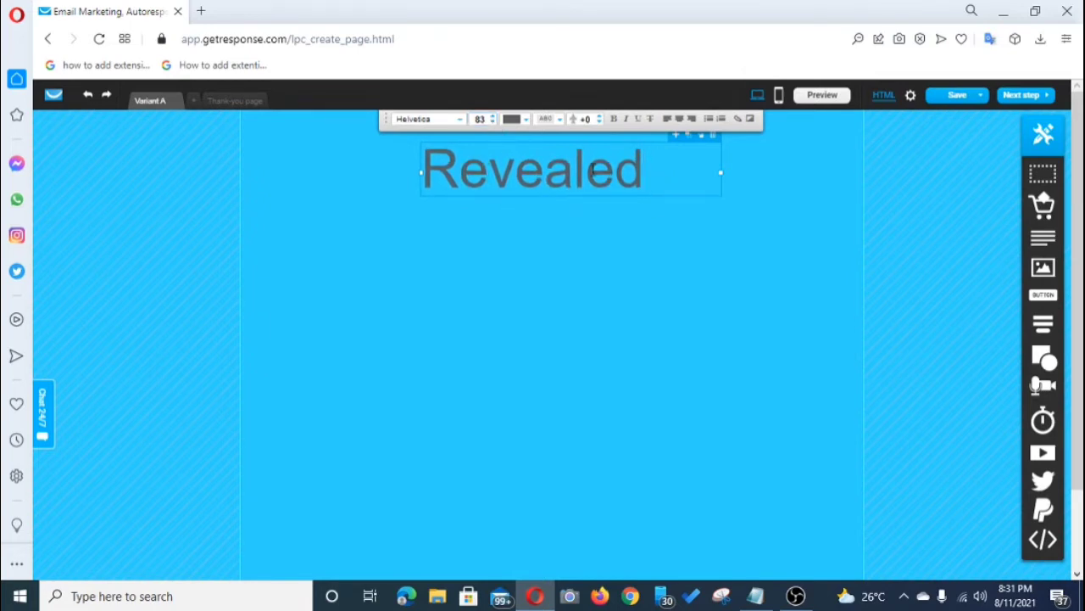
Color the "Revealed" heading pinkish red and shift it slightly to center it on the page.
left_click(515, 119)
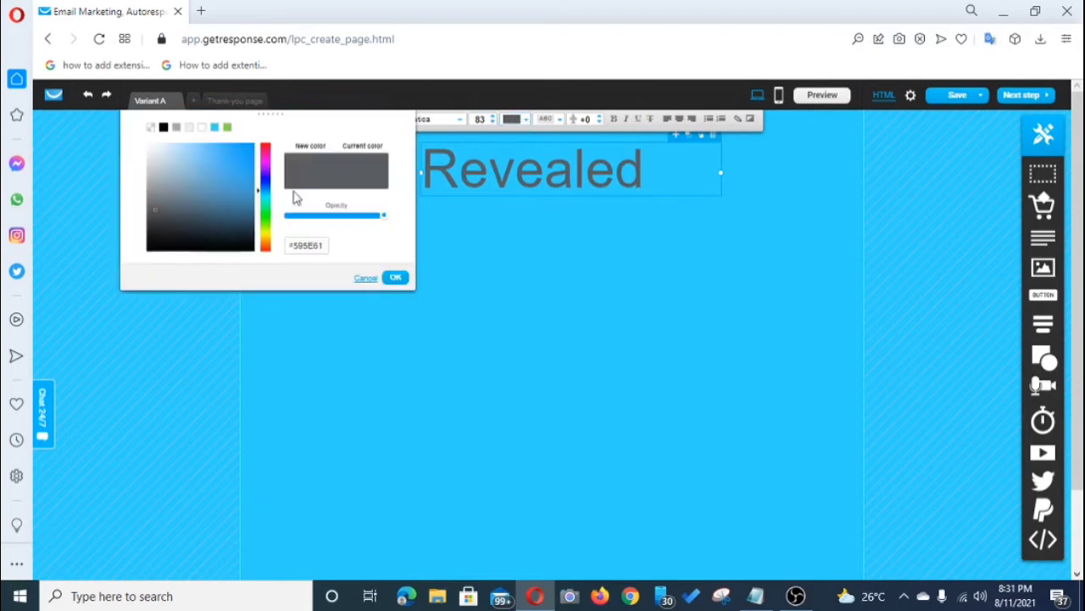
left_click(264, 147)
left_click(245, 149)
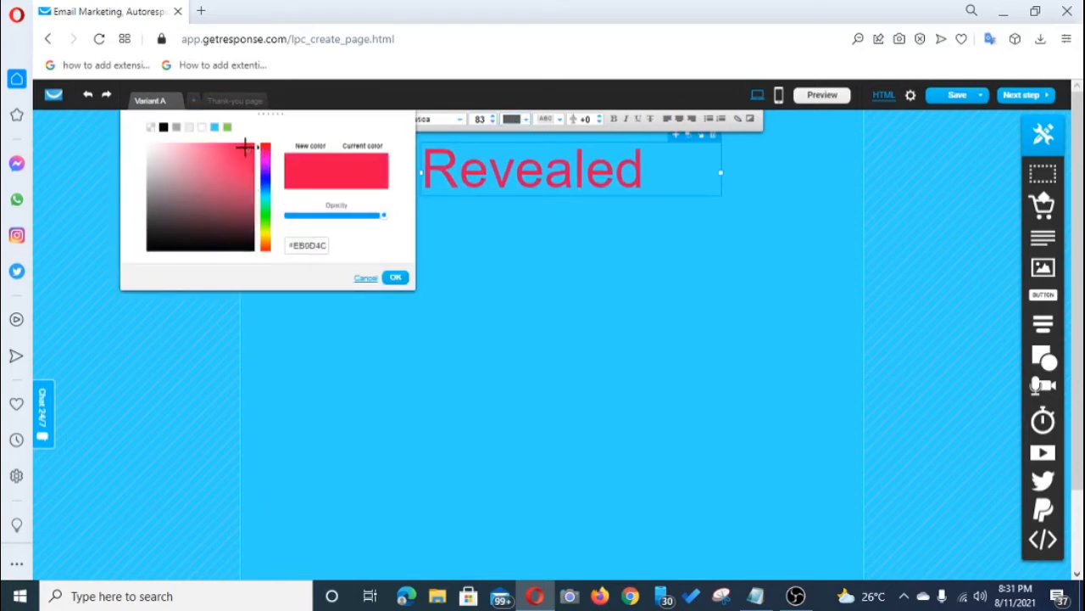
left_click(395, 277)
left_click(584, 257)
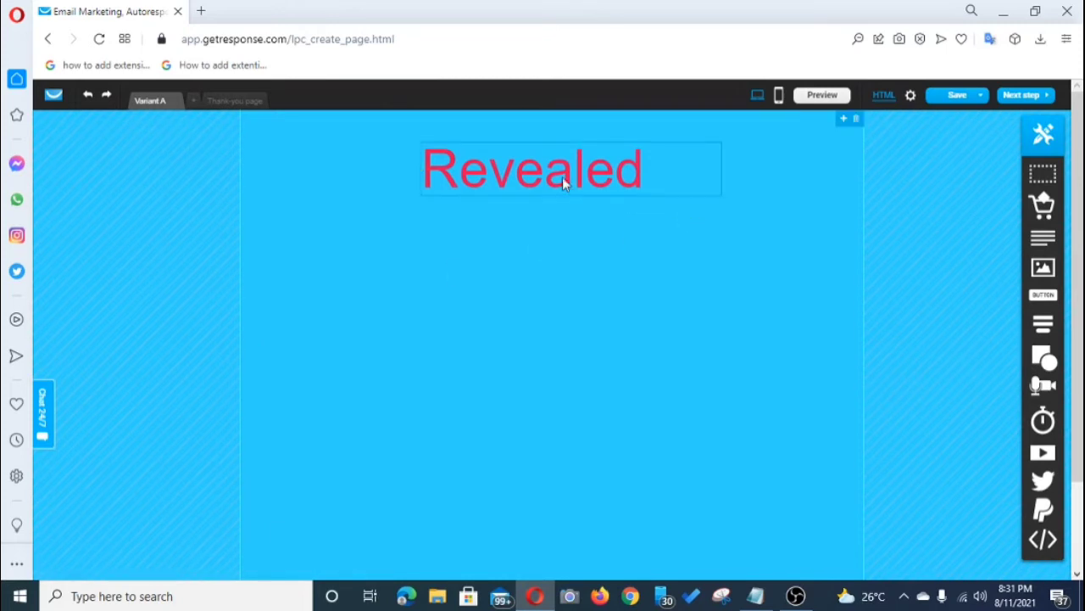
left_click_drag(552, 187, 574, 187)
left_click(585, 271)
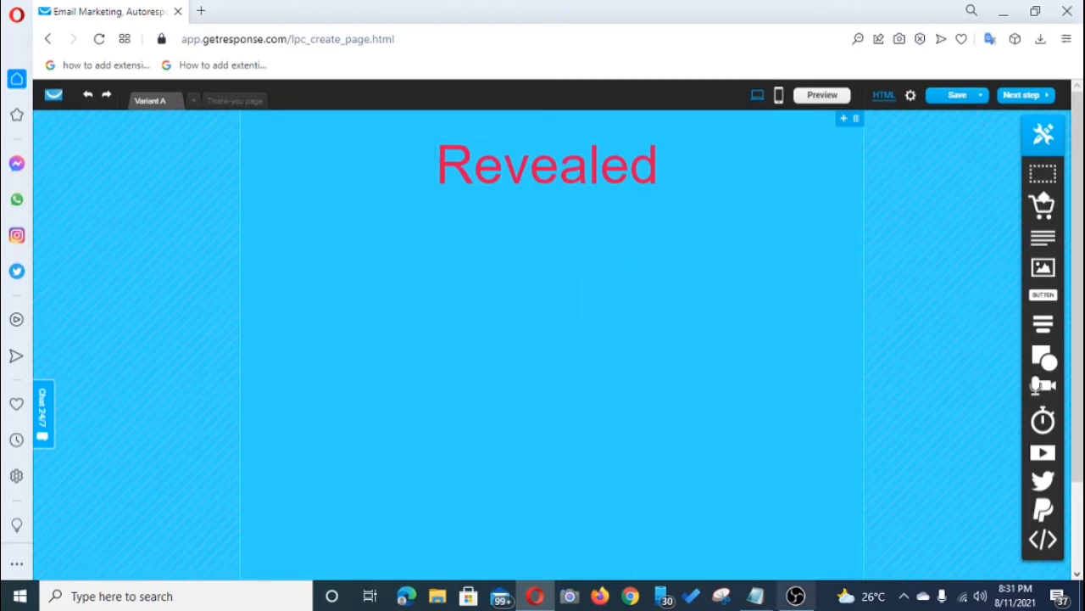
Check the promo text in Notepad, then add a text block below the heading beginning "How To Flip A man Into Infatuation".
left_click(756, 596)
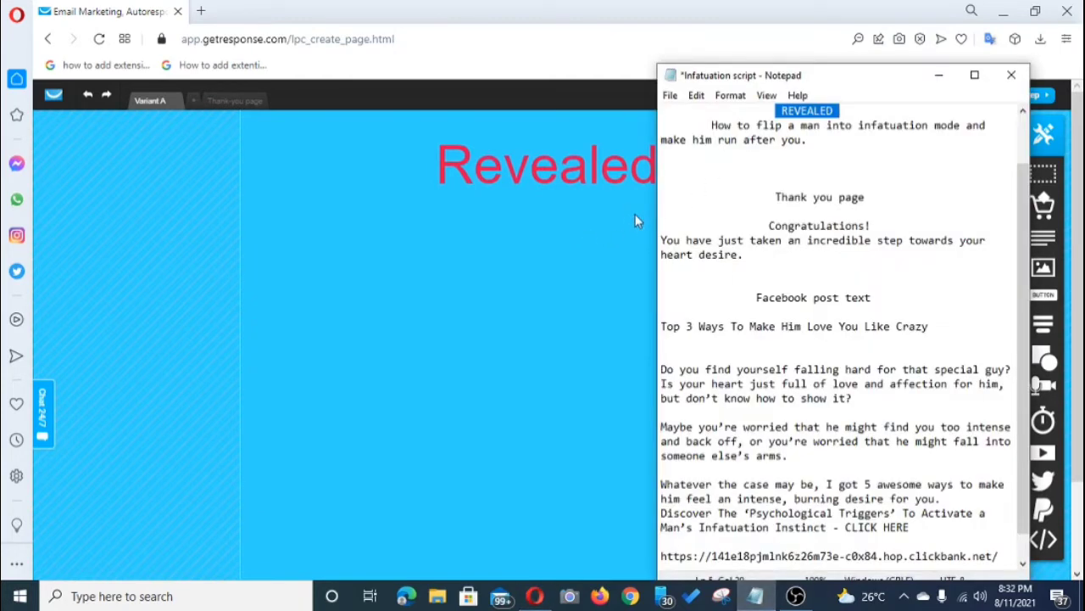
left_click(572, 223)
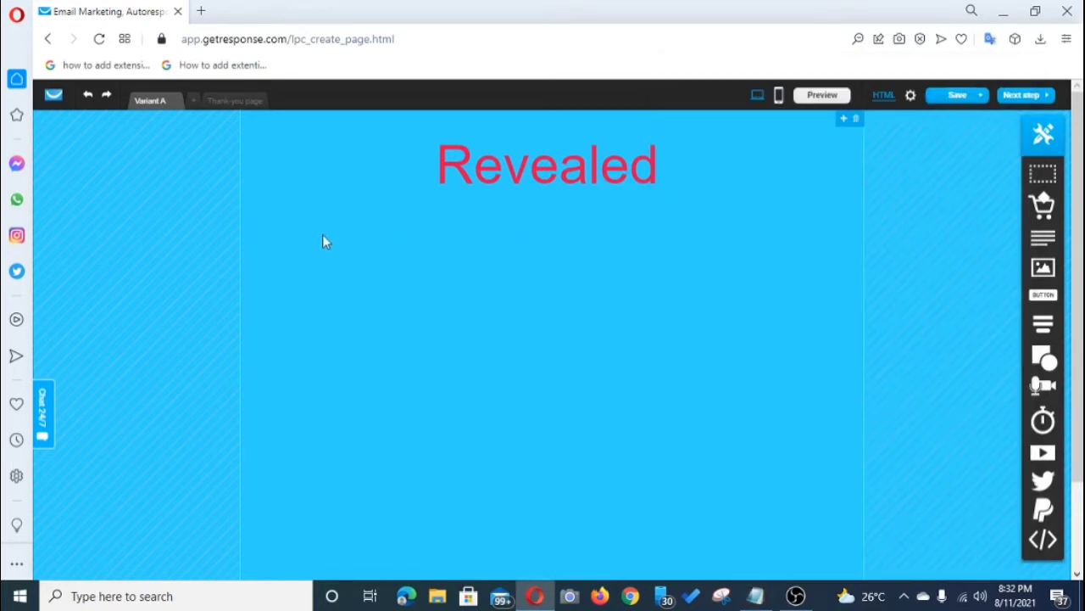
left_click_drag(1043, 244, 592, 230)
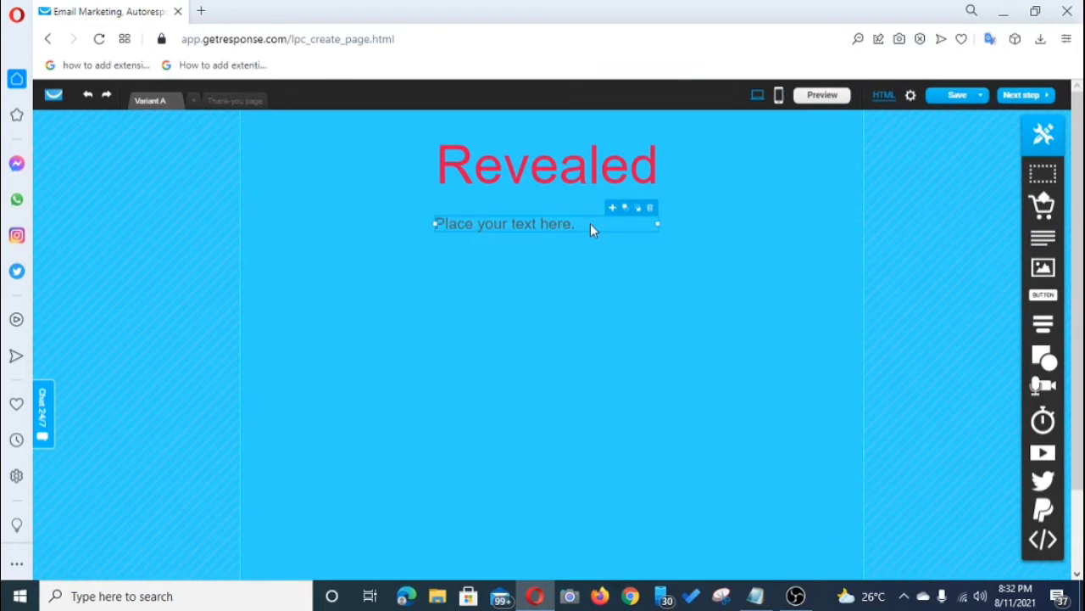
double_click(577, 223)
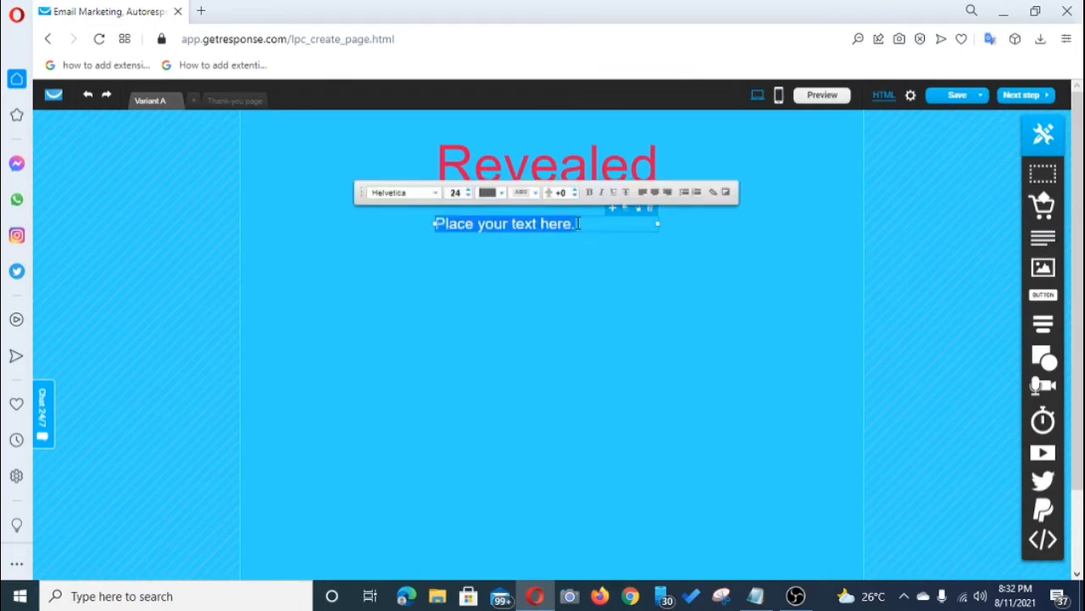
key("BackSpace")
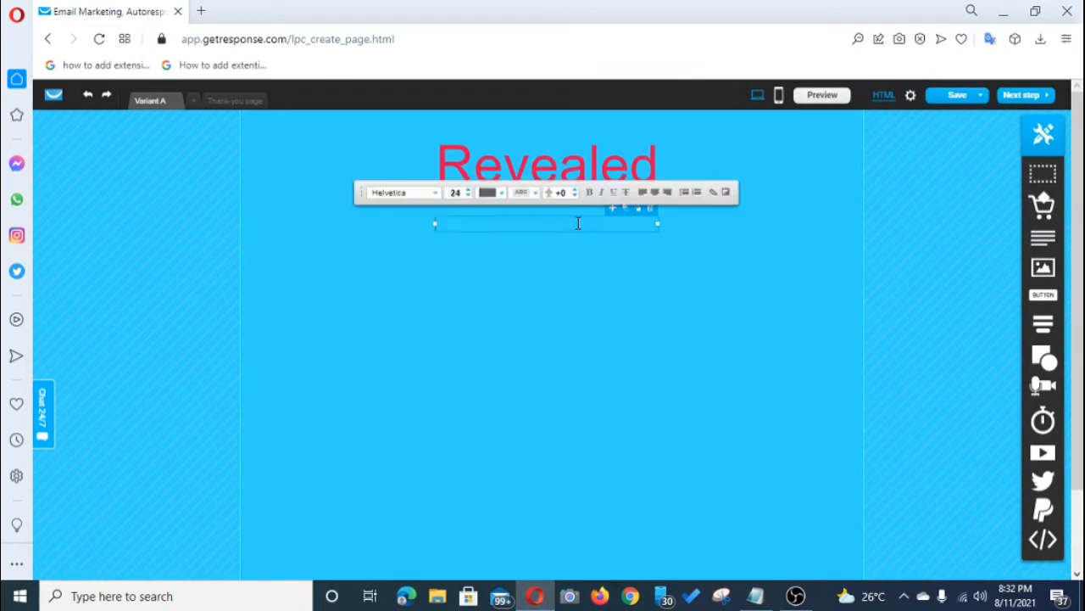
type("How")
type("To Flip A man ")
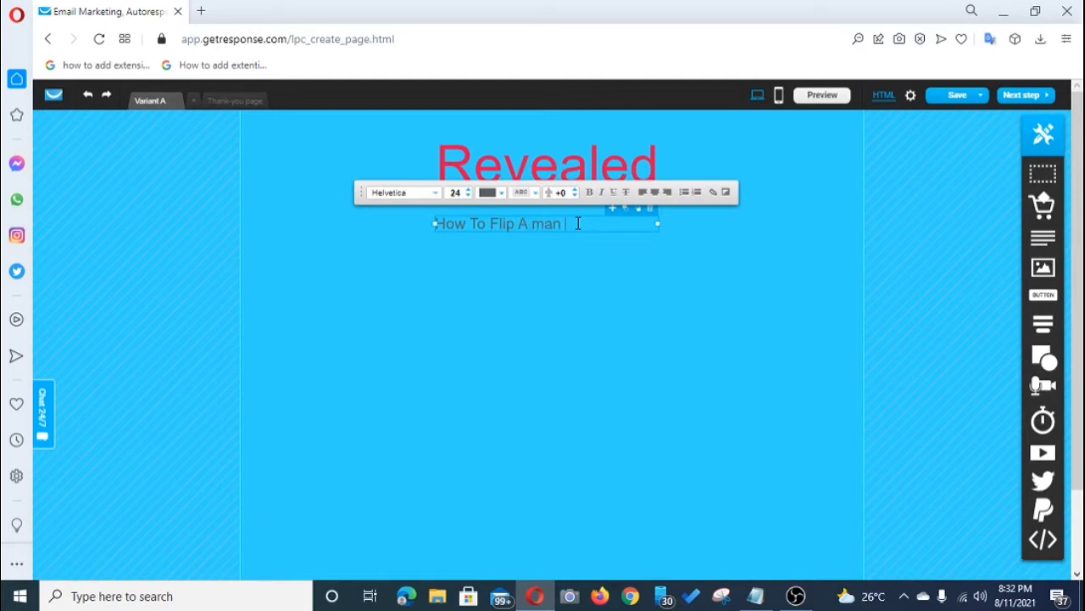
type("into")
key("BackSpace")
key("BackSpace")
key("BackSpace")
key("BackSpace")
key("BackSpace")
type("Into Infatuation ")
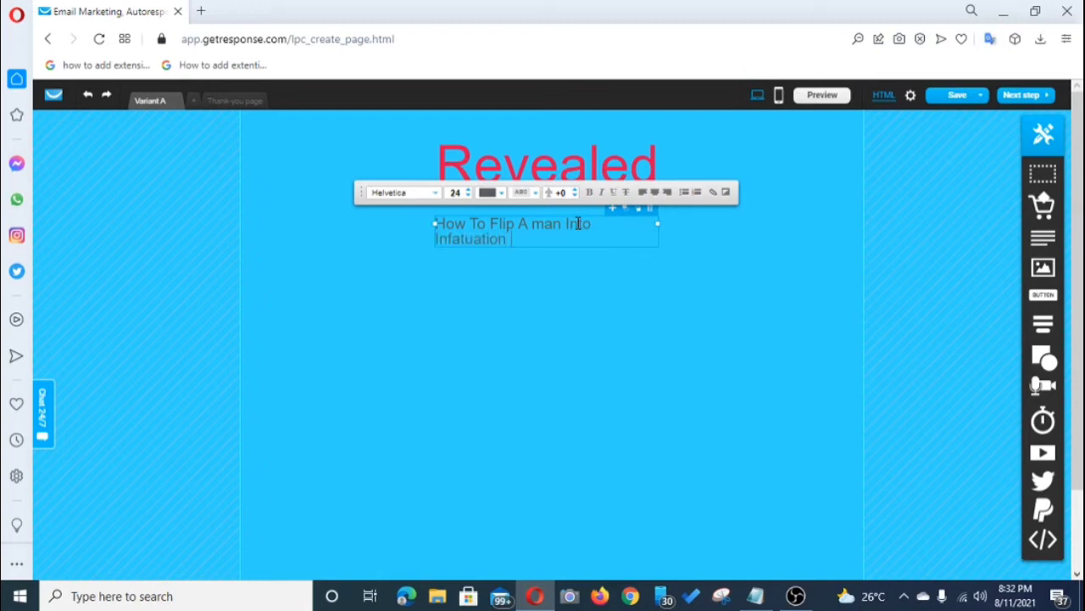
Complete the subheading with "mode And Make Him Run After You" and widen its text box on both sides.
type("mode Ana")
key("BackSpace")
key("BackSpace")
type("d n")
key("BackSpace")
type("ma")
key("BackSpace")
key("BackSpace")
type("Make ")
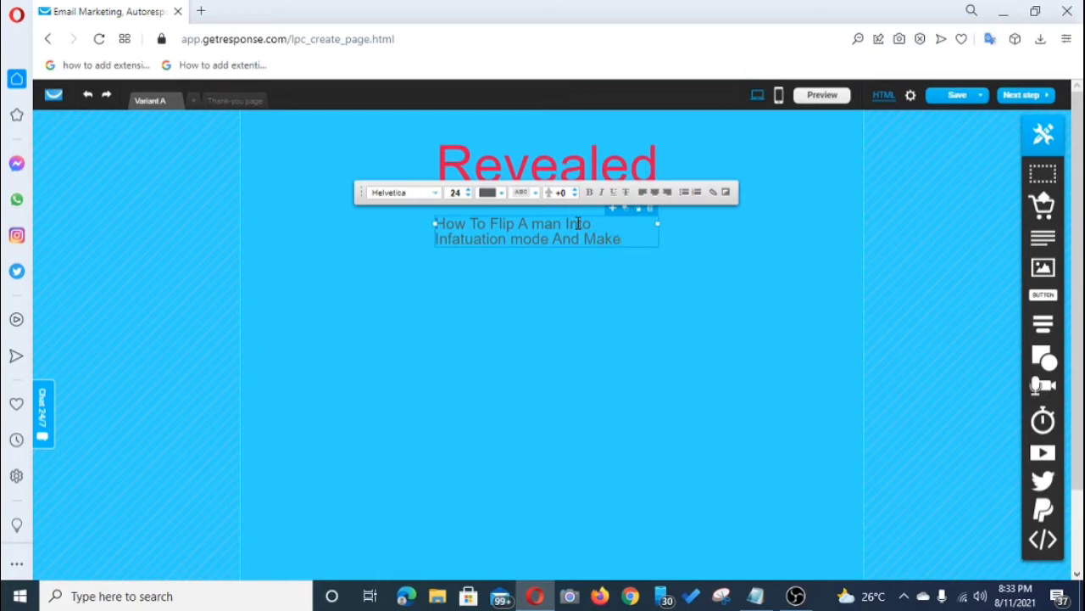
type("Him R")
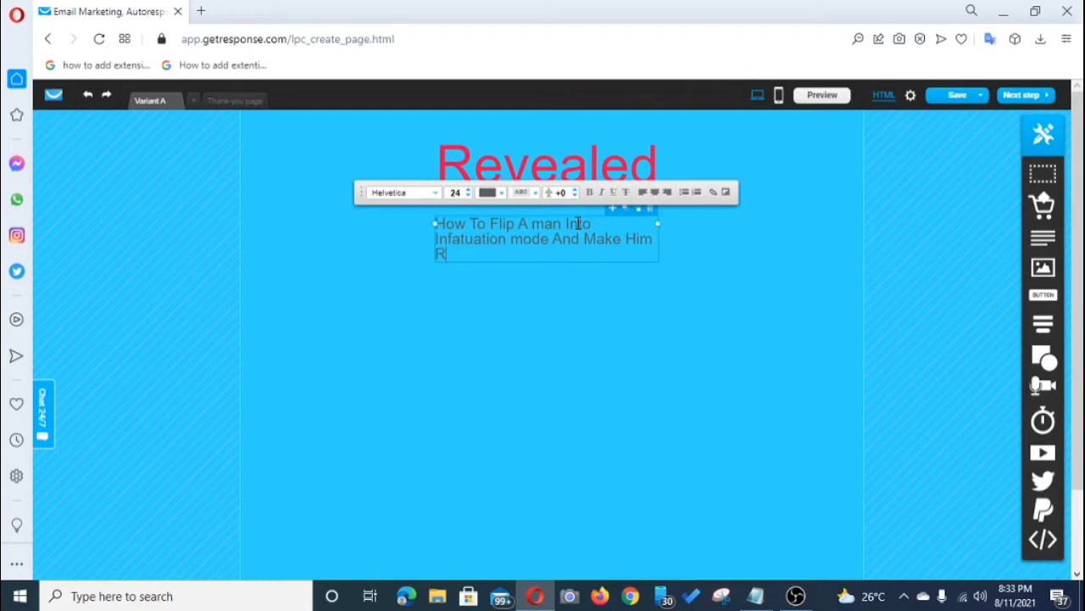
type("un After You")
left_click_drag(660, 225, 723, 224)
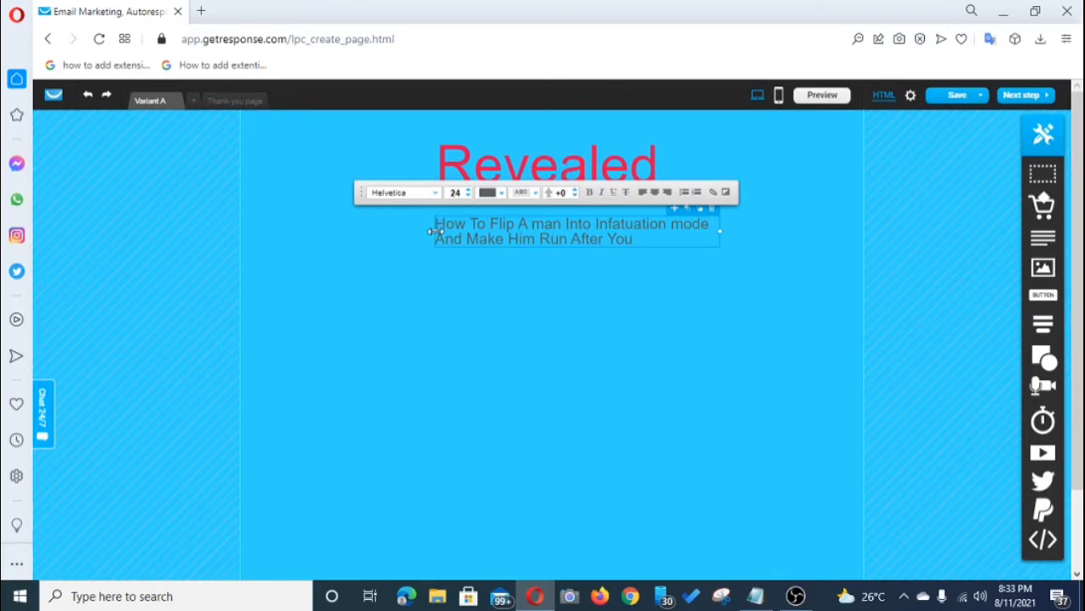
left_click_drag(432, 231, 412, 231)
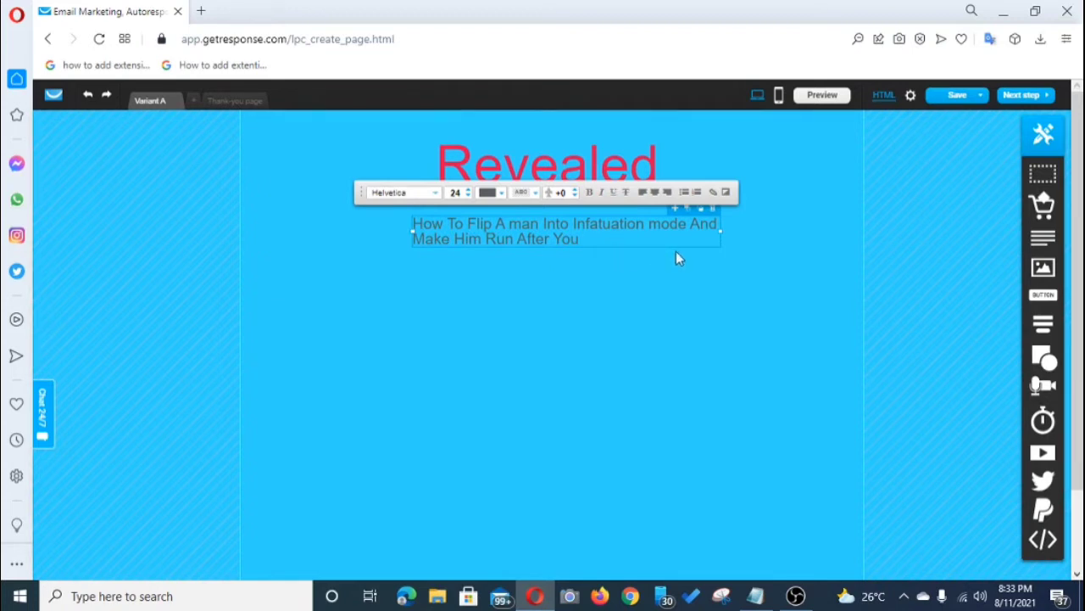
left_click(502, 194)
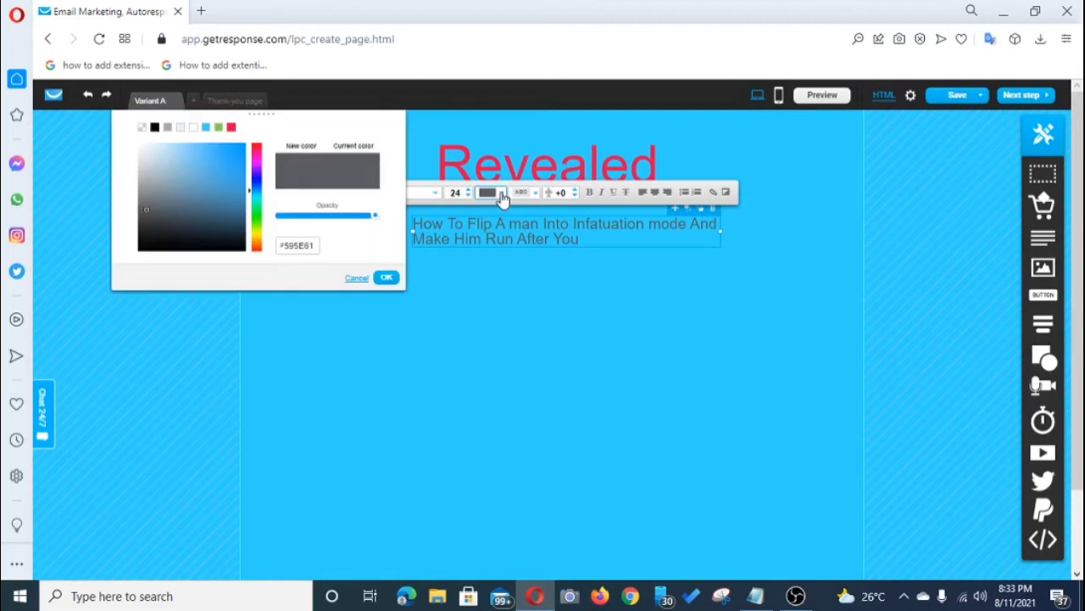
left_click(464, 274)
left_click(597, 242)
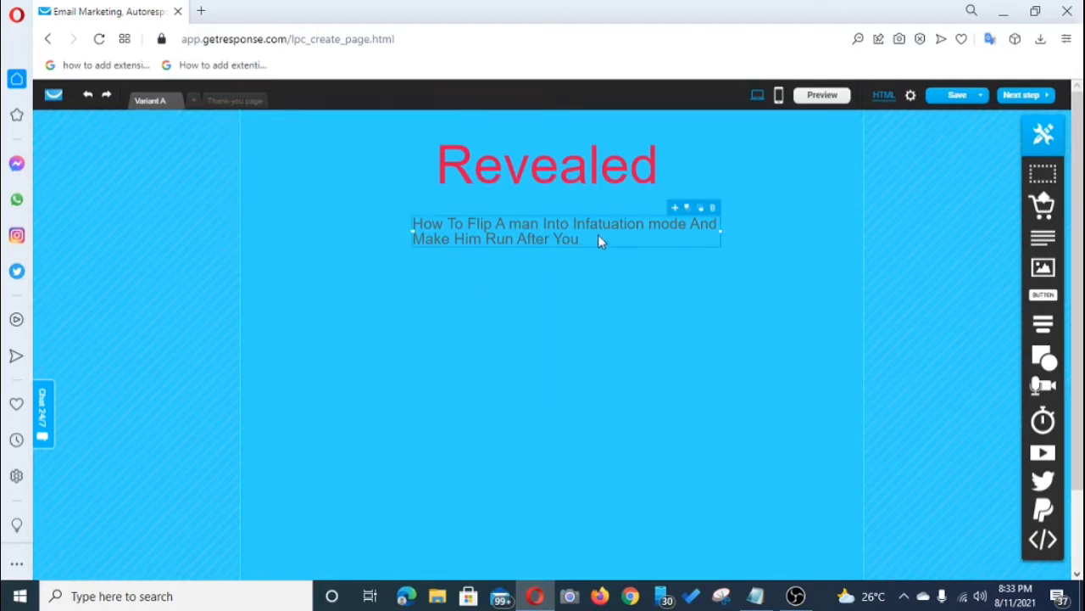
Set the font size of the whole subheading below "Revealed" to 26.
double_click(595, 240)
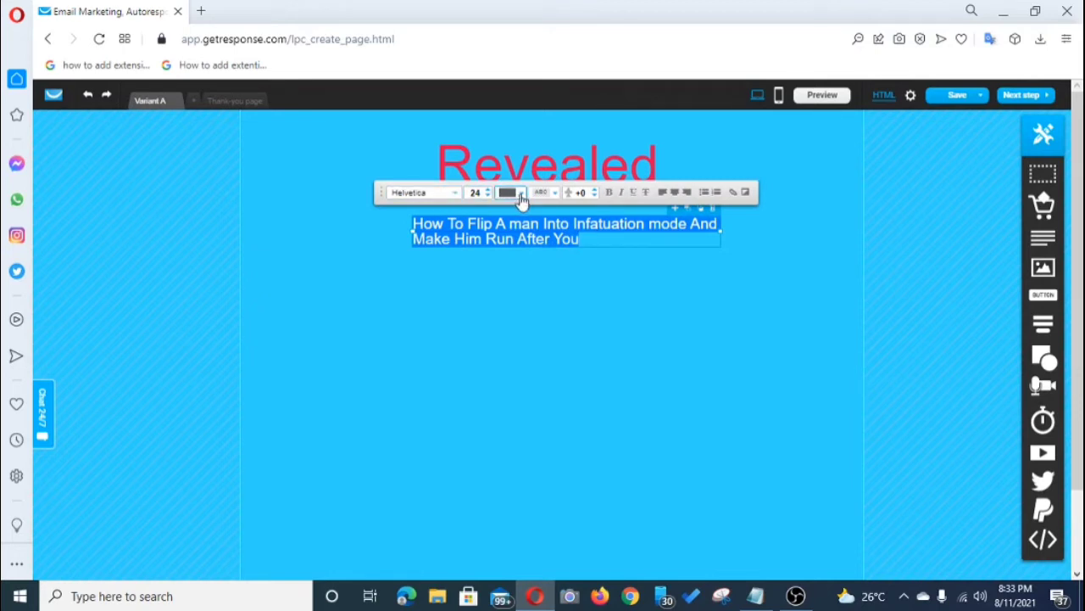
left_click(489, 190)
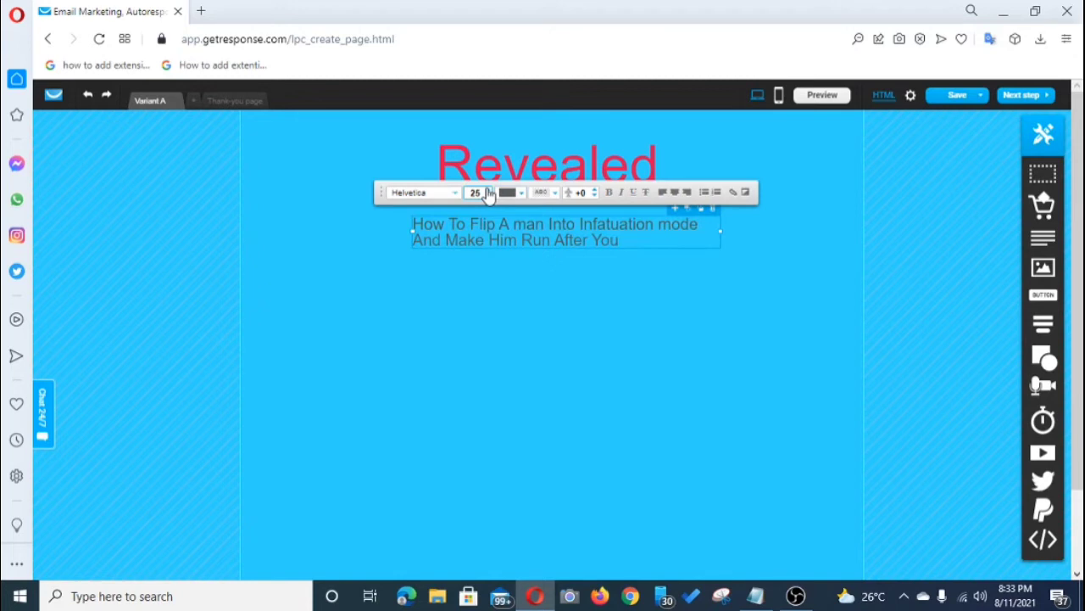
left_click(488, 190)
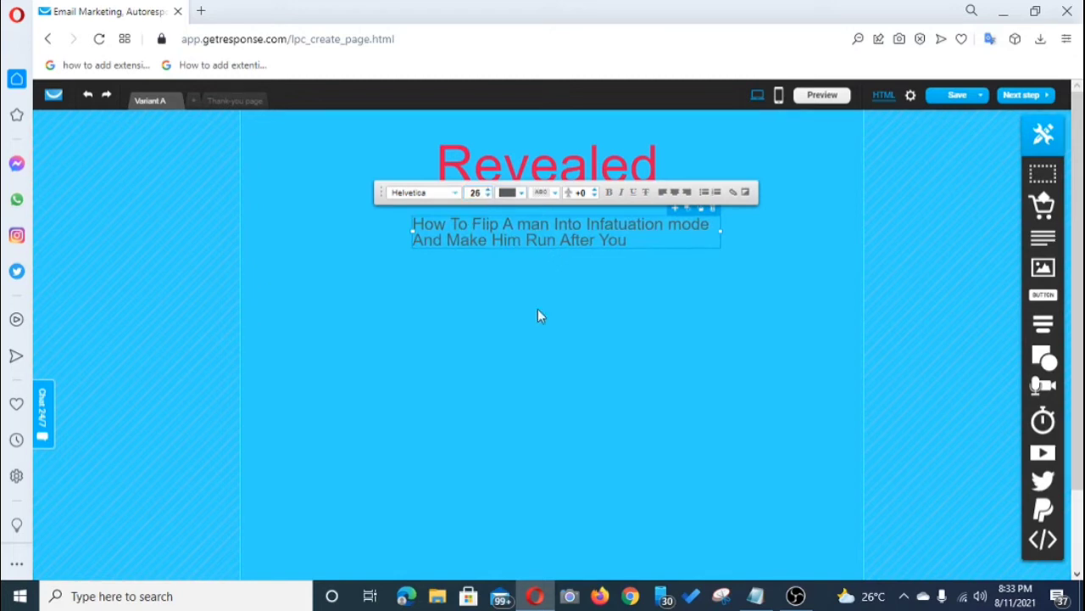
left_click(601, 304)
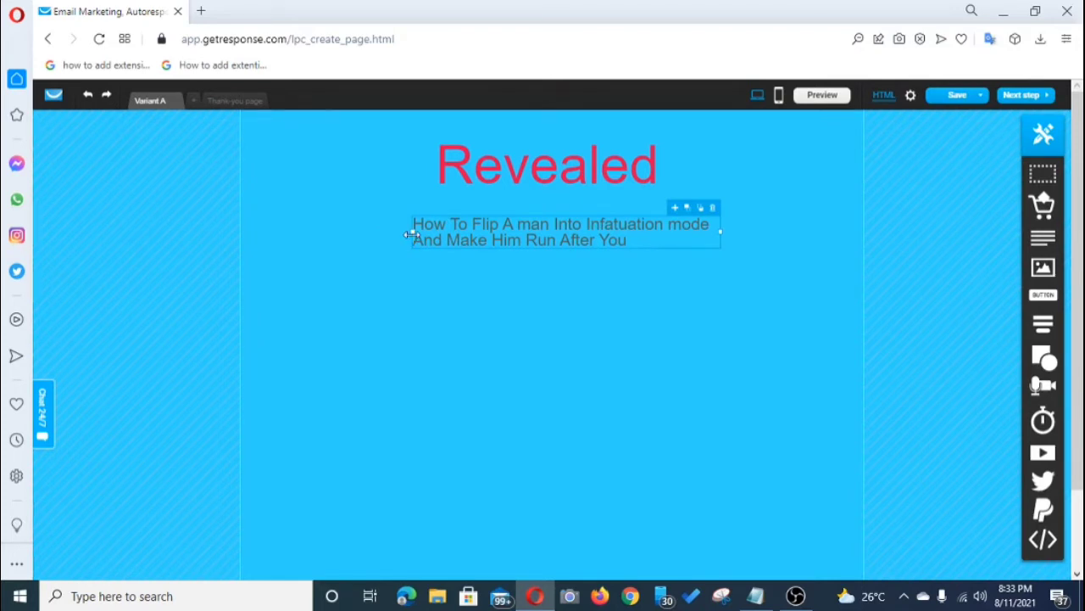
Stretch the subheading's text box on both sides until the sentence fits on one line.
left_click_drag(412, 234, 362, 229)
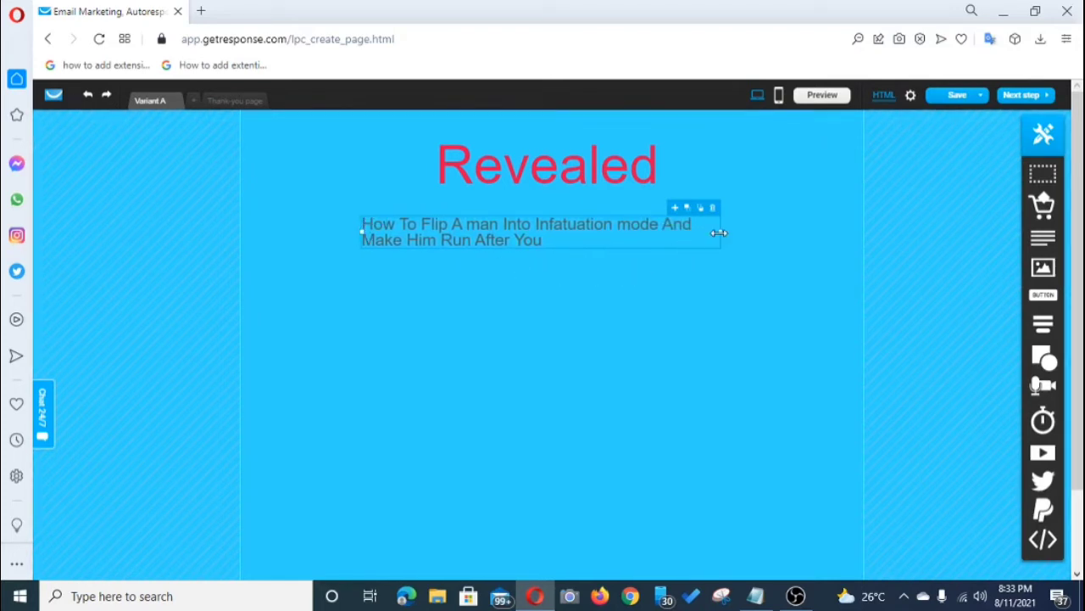
left_click_drag(720, 231, 785, 238)
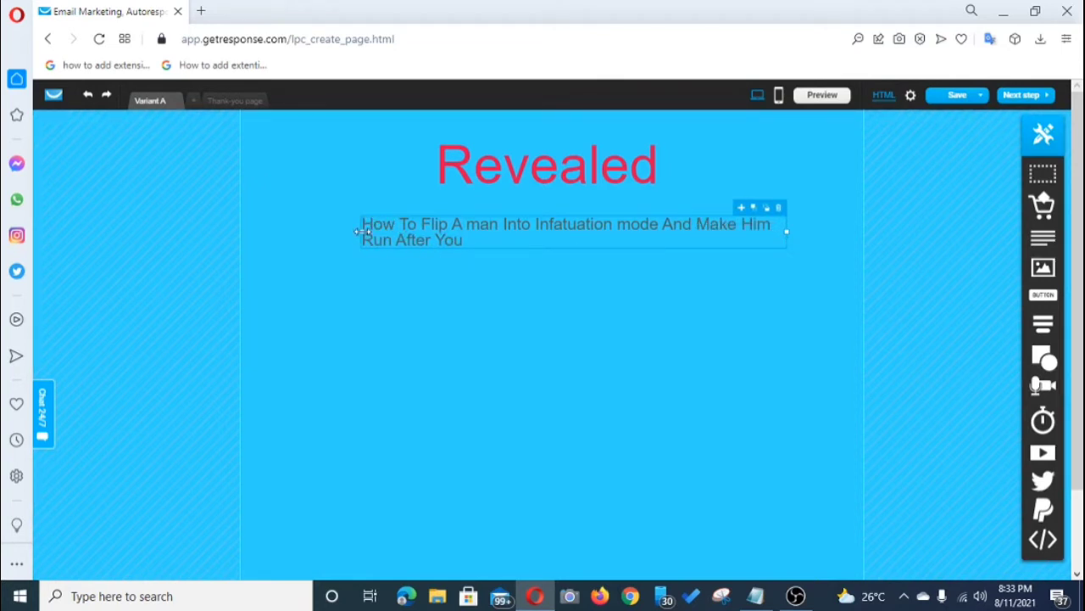
left_click_drag(366, 229, 323, 230)
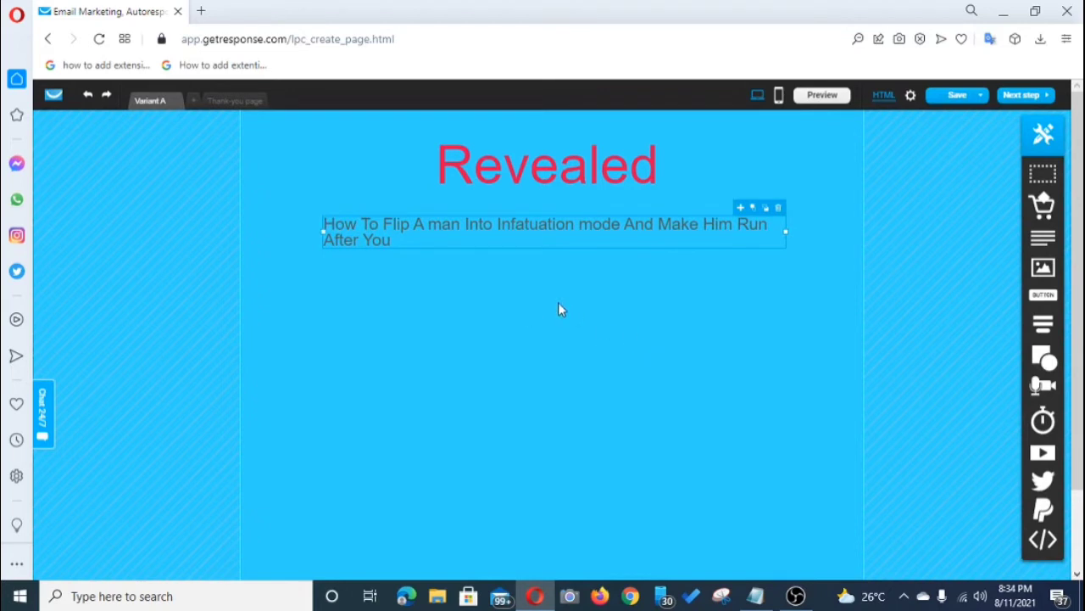
left_click_drag(783, 231, 844, 246)
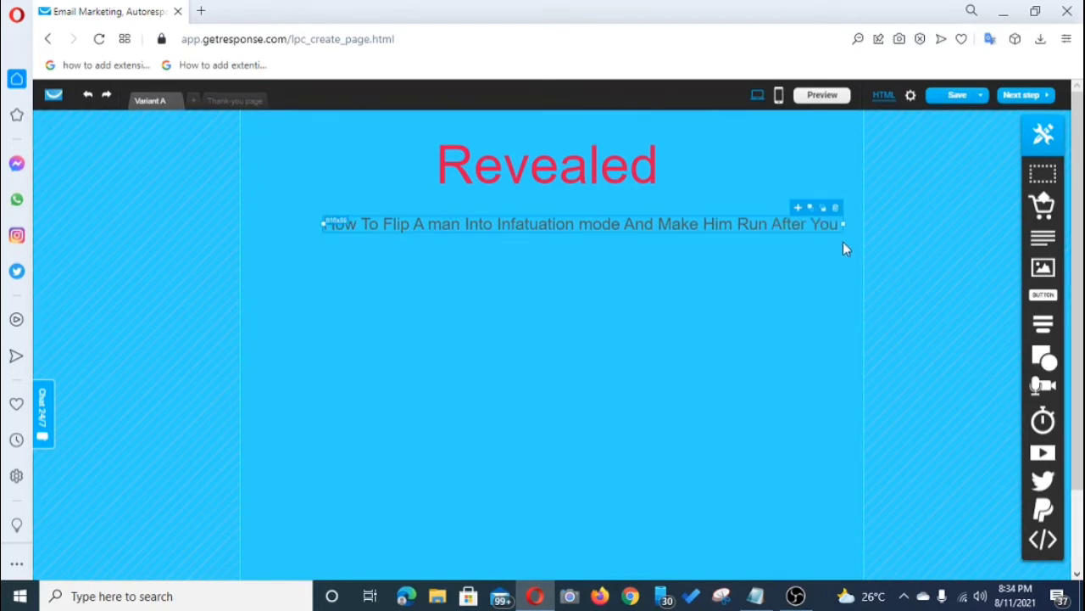
Move the subheading up and sideways so it sits centred just below the "Revealed" heading.
left_click(615, 229)
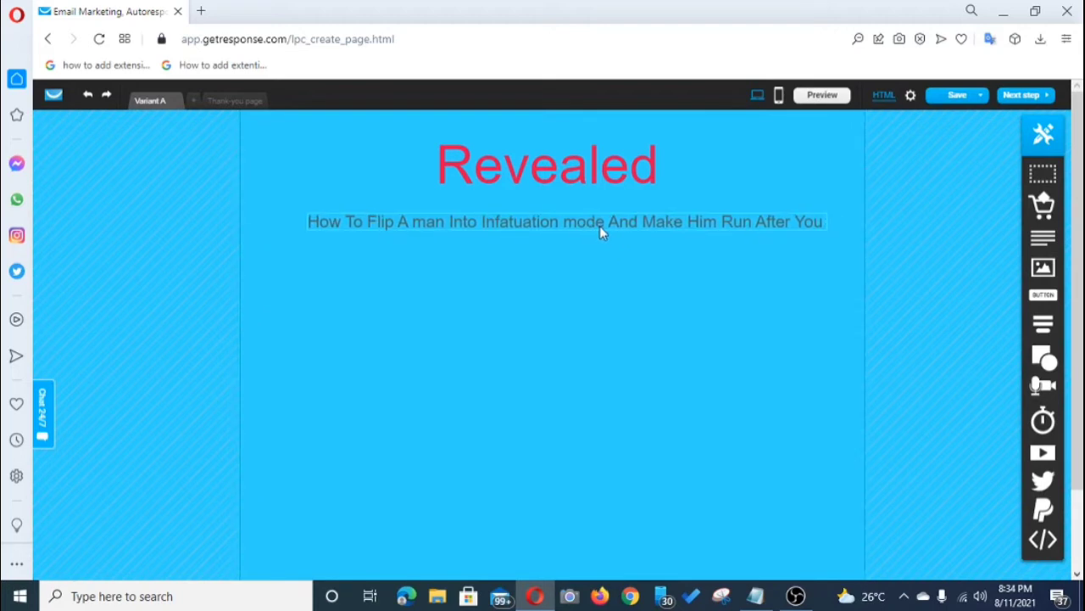
left_click(592, 221)
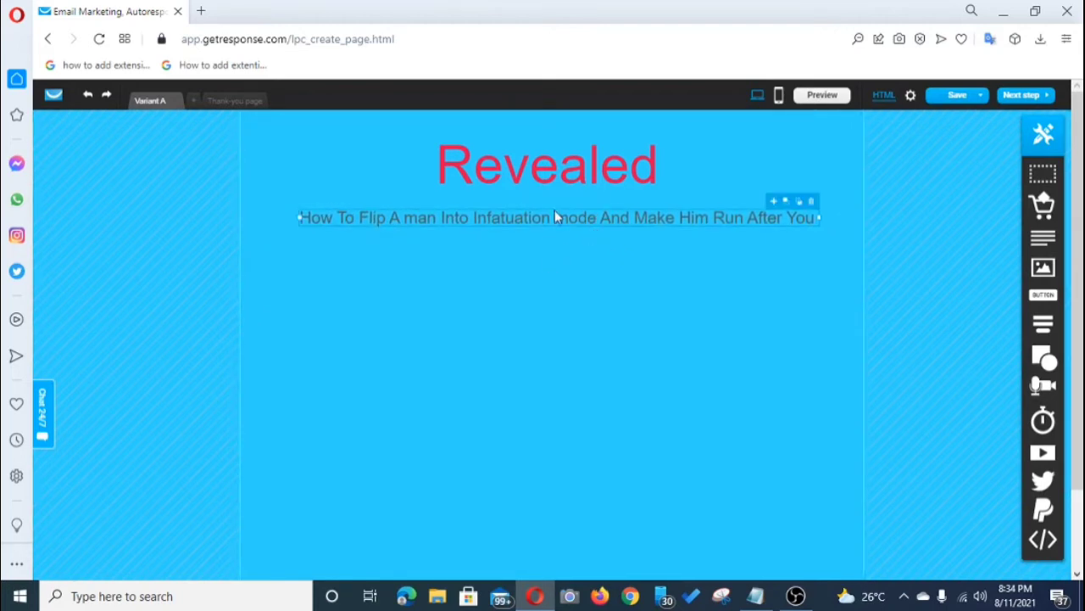
left_click(562, 195)
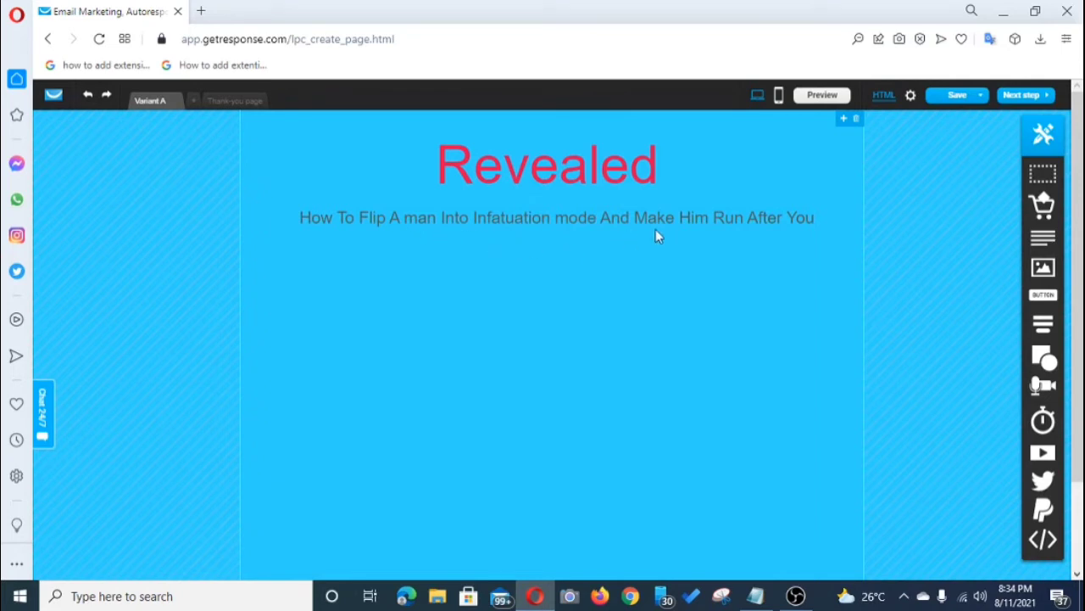
left_click(635, 166)
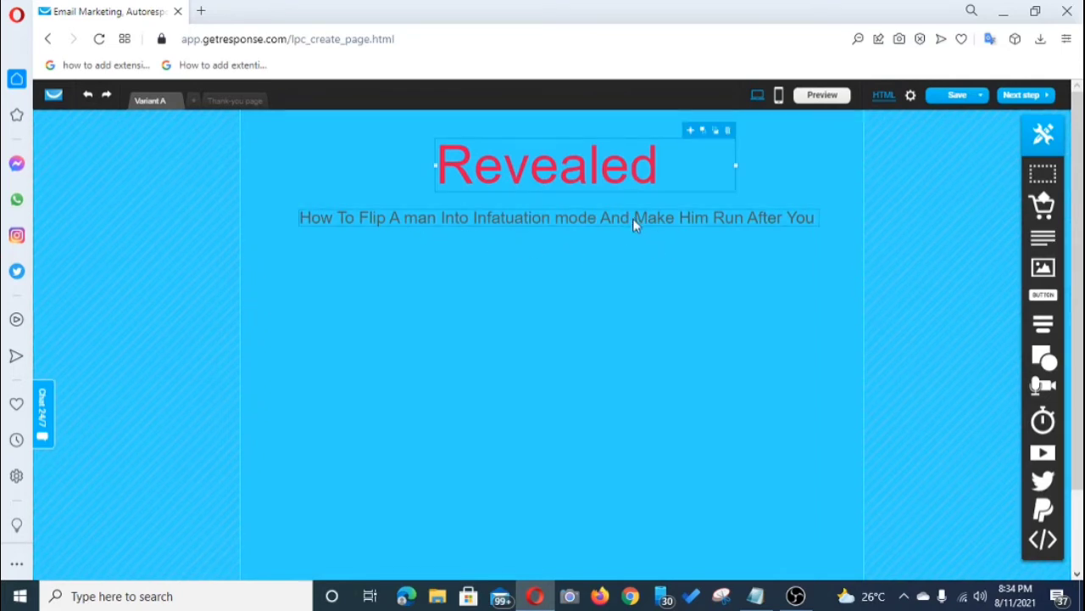
left_click(614, 302)
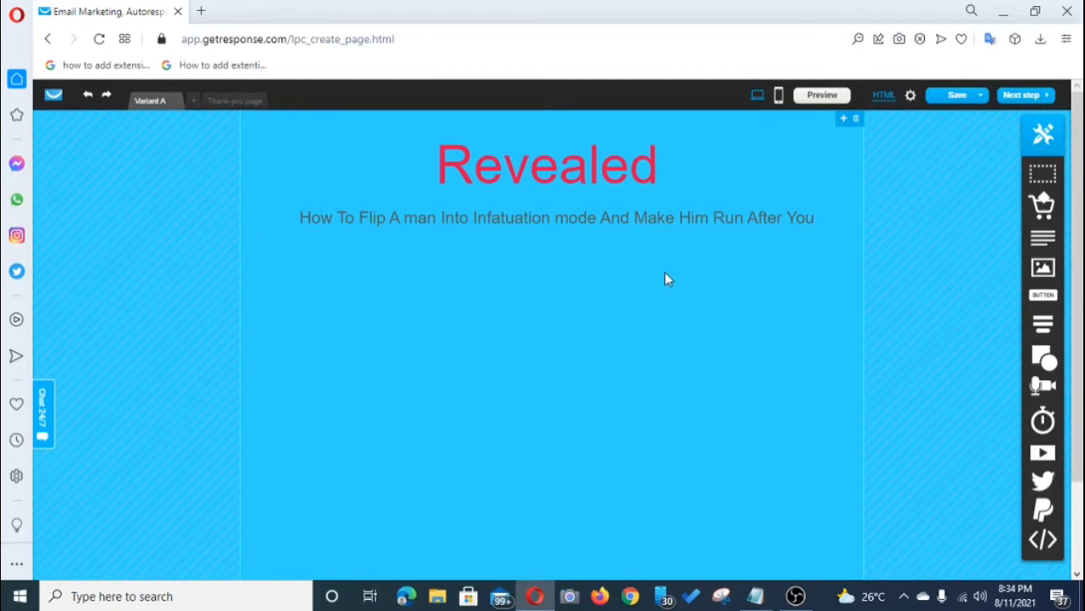
Insert an image block below the subheading and fill it with the couple photo from My files.
left_click_drag(1043, 268, 563, 336)
left_click(594, 406)
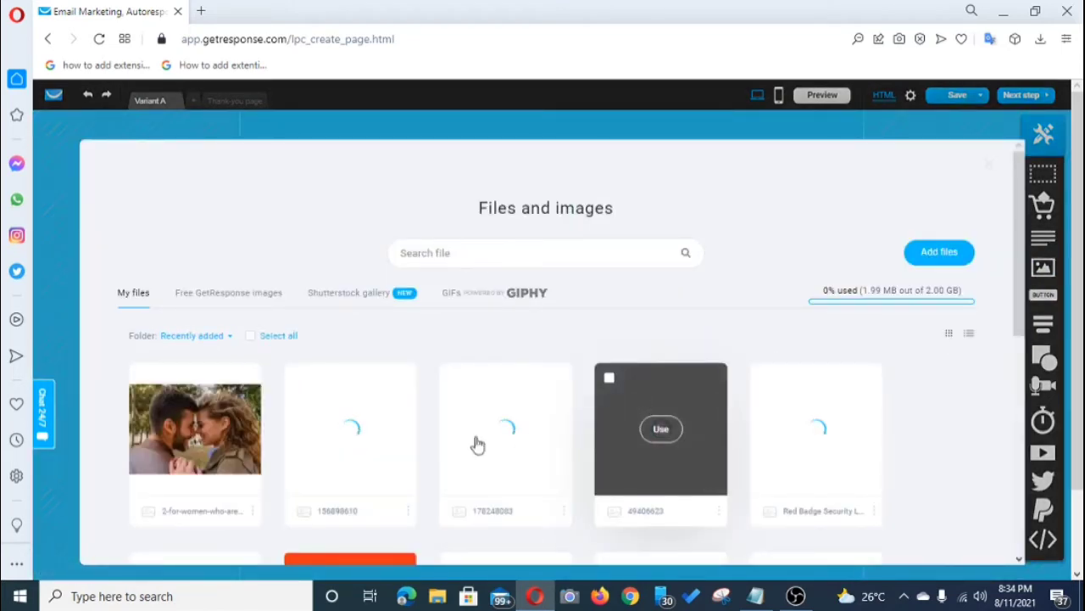
left_click(213, 439)
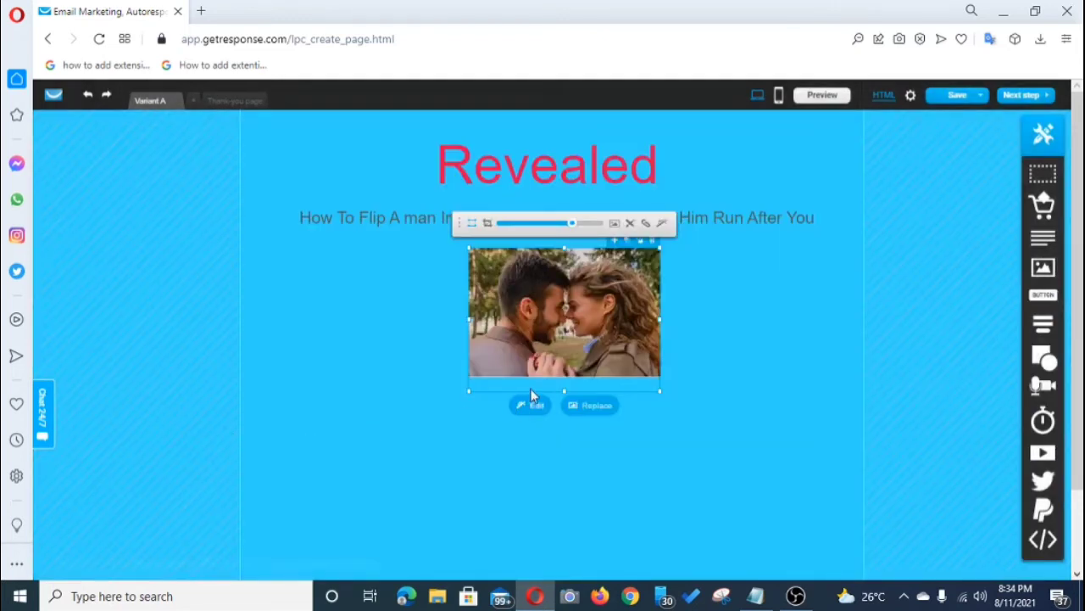
Enlarge the couple photo on both sides and place it centred below the subheading without covering the text.
left_click(660, 394)
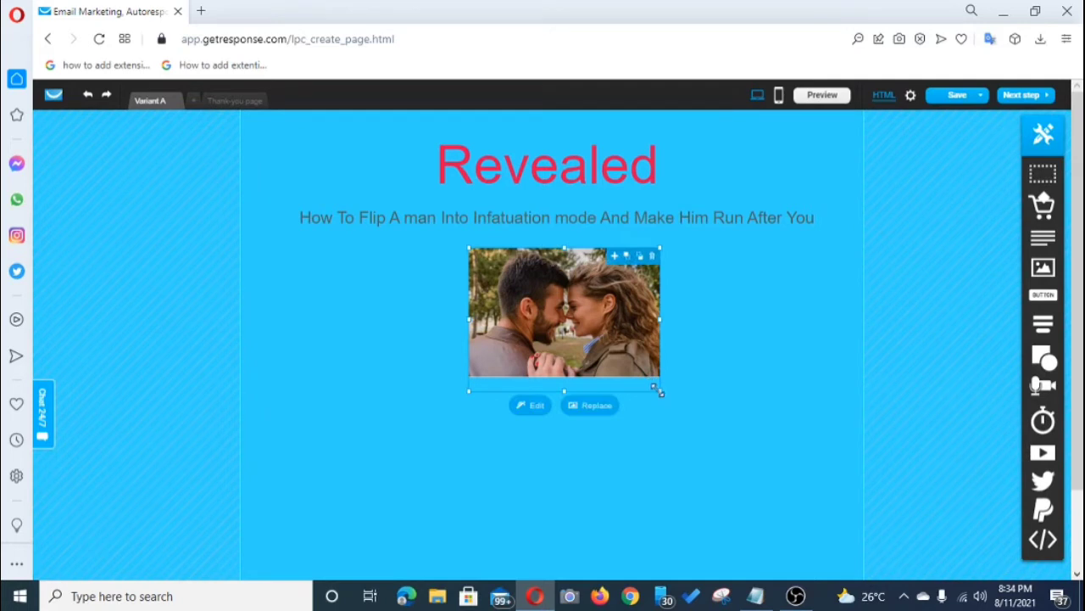
left_click_drag(659, 392, 683, 419)
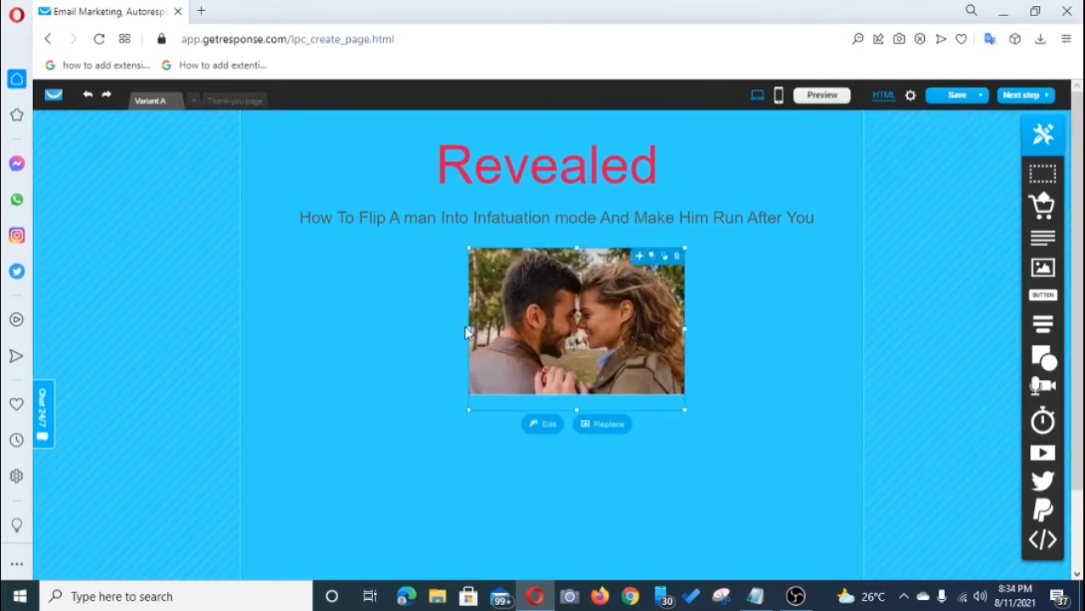
left_click_drag(468, 329, 400, 322)
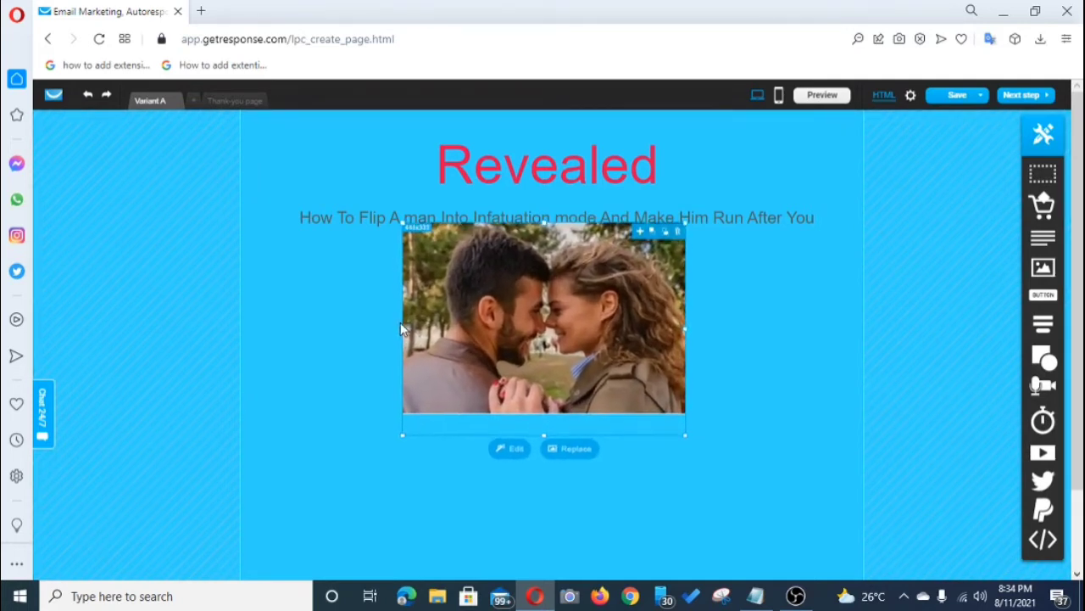
left_click_drag(584, 406, 592, 424)
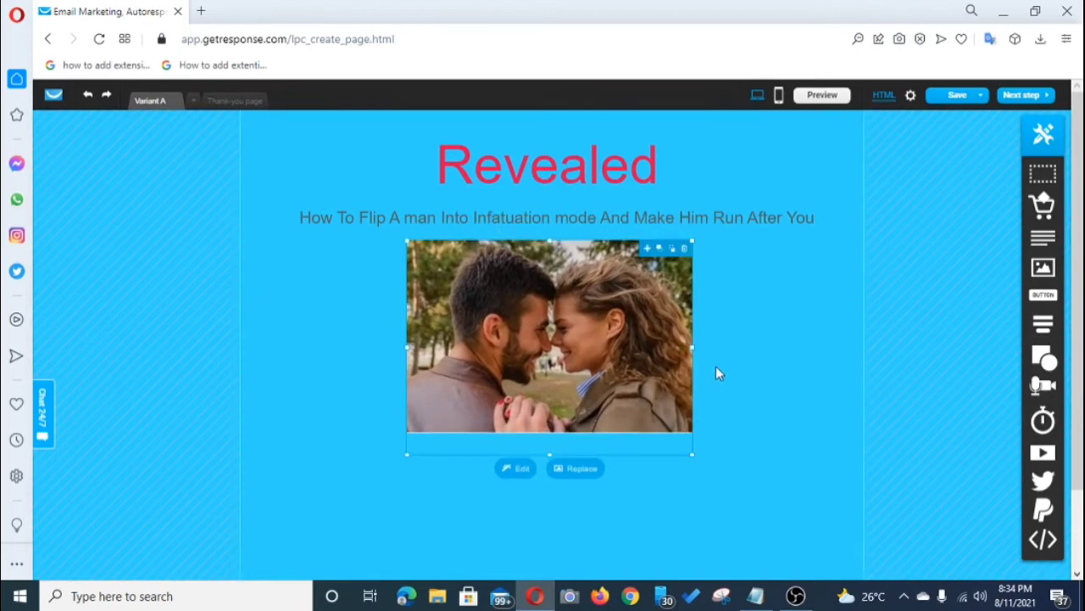
left_click_drag(691, 347, 717, 347)
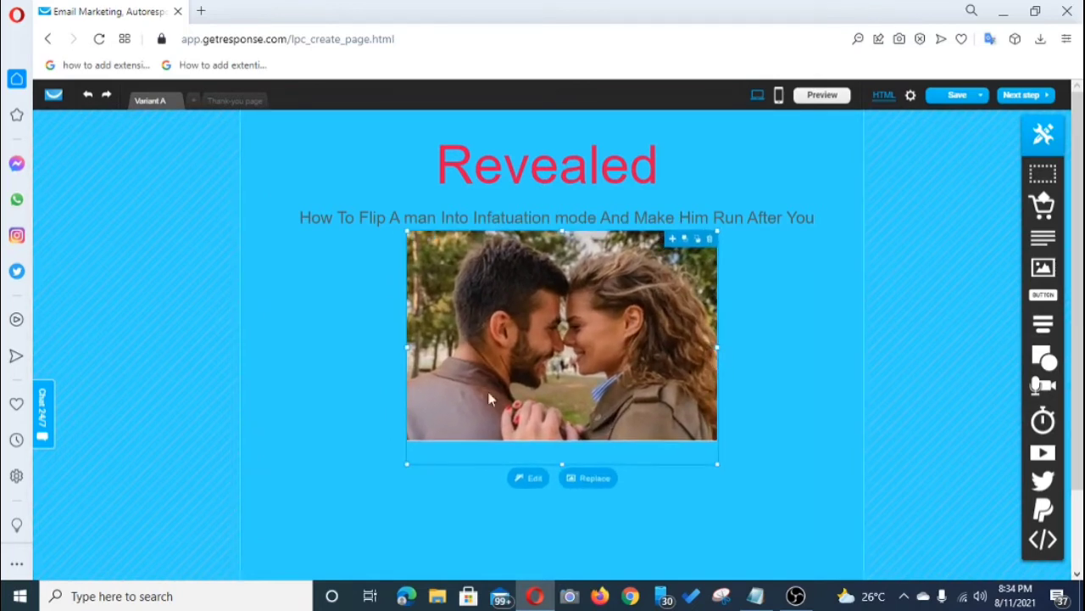
left_click_drag(405, 347, 386, 347)
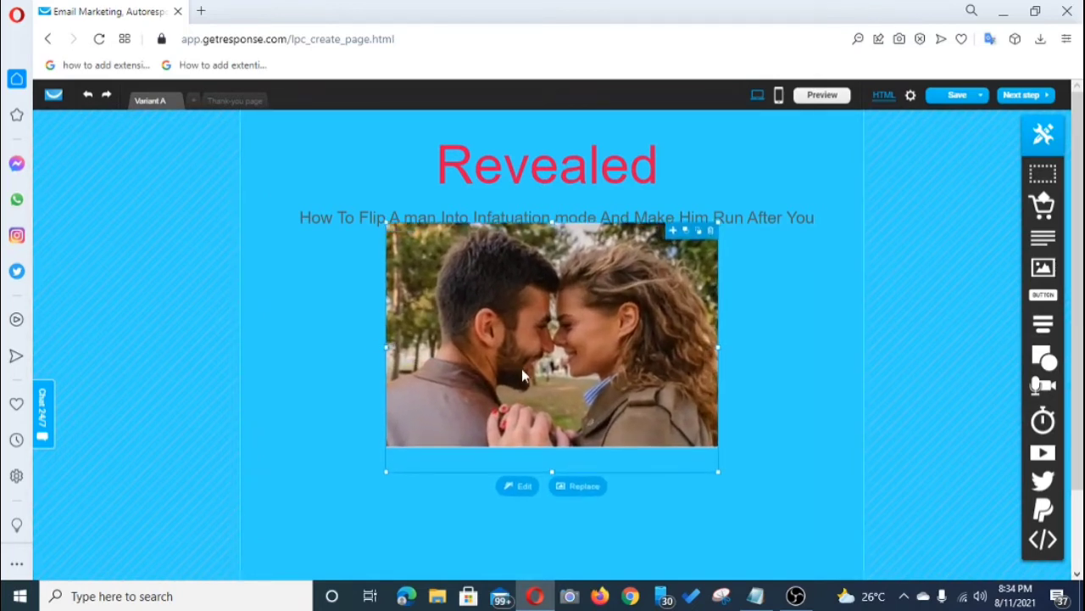
left_click_drag(521, 368, 521, 398)
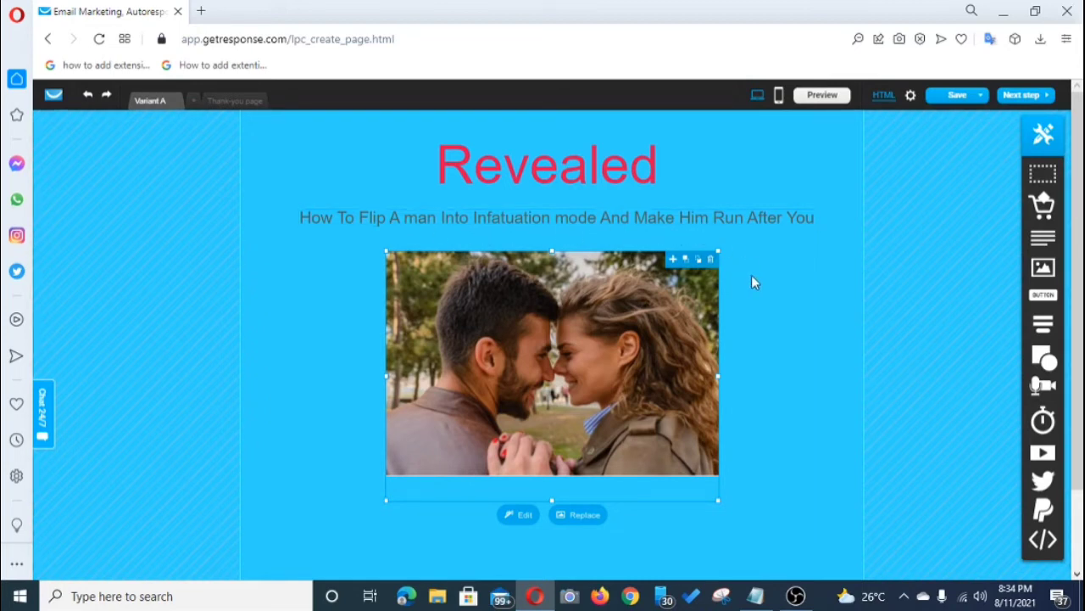
left_click(783, 339)
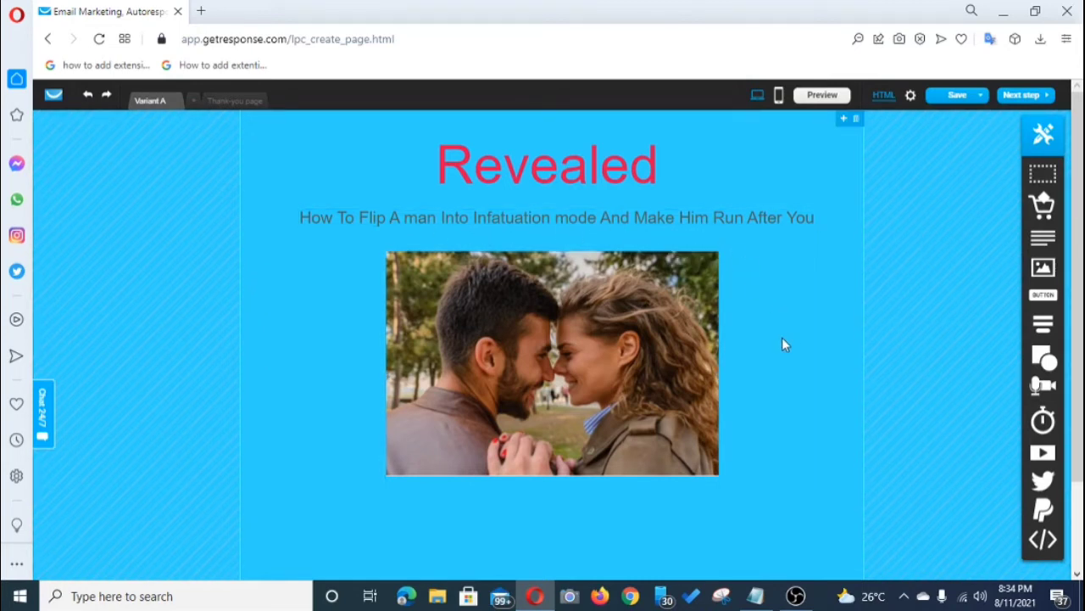
scroll(781, 337, "down", 2)
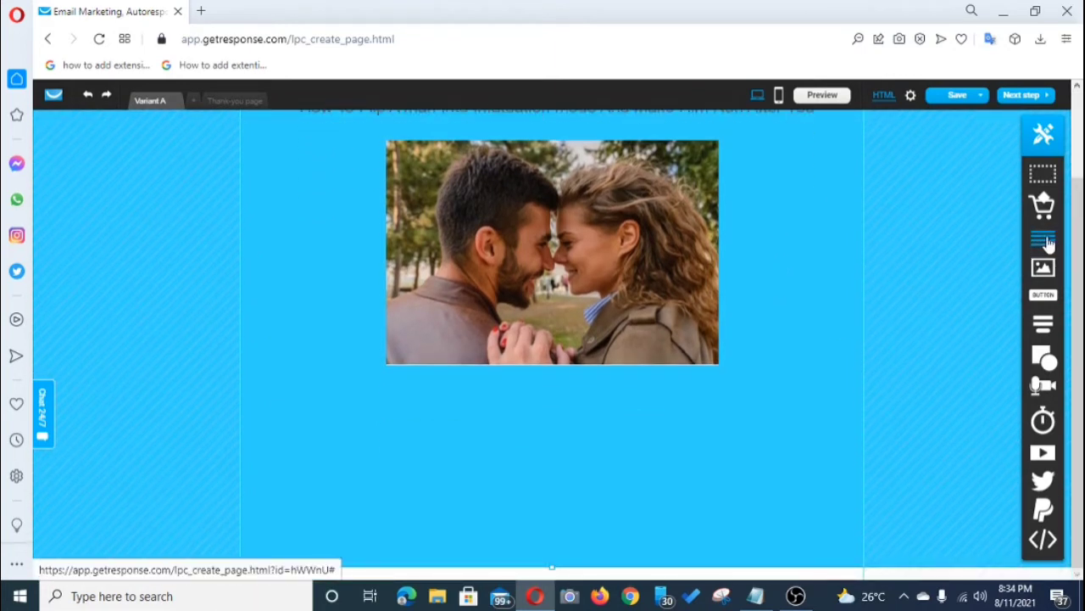
left_click_drag(1048, 243, 1018, 241)
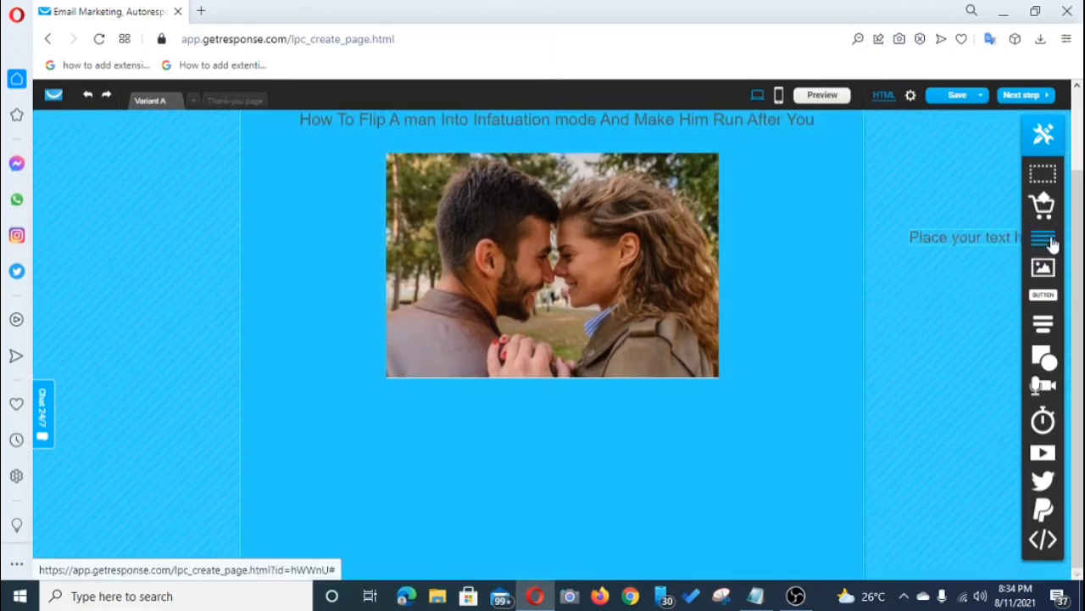
mouse_move(1036, 361)
mouse_move(1043, 324)
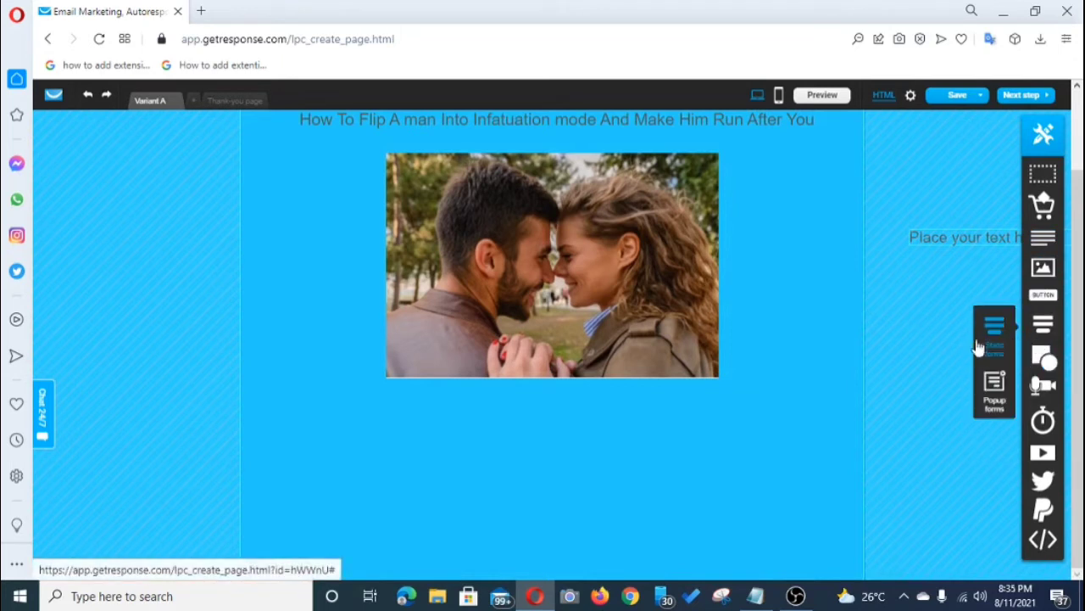
left_click_drag(947, 363, 557, 501)
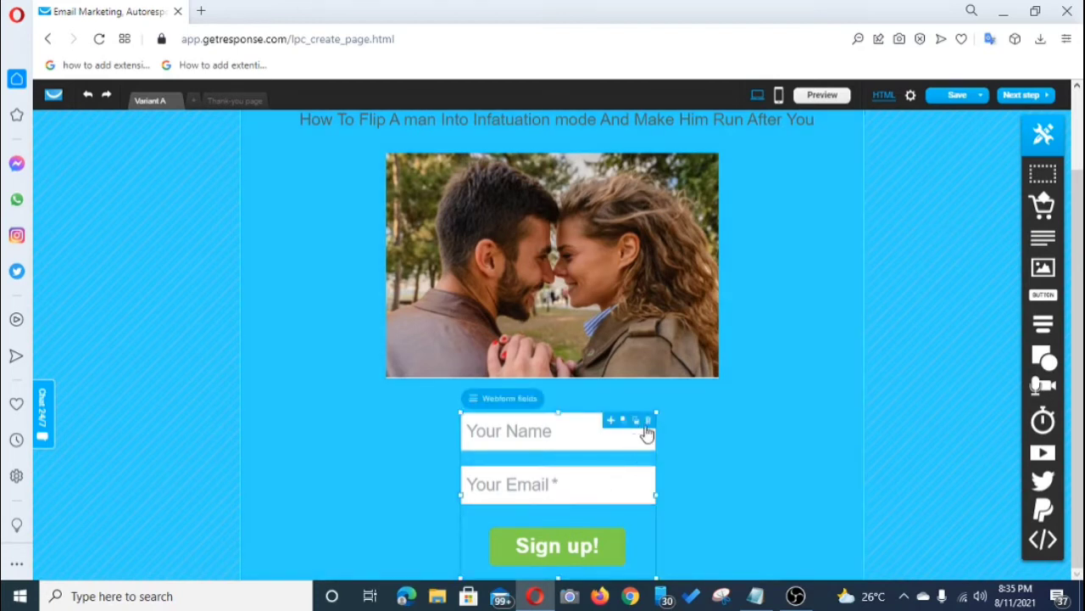
left_click(650, 421)
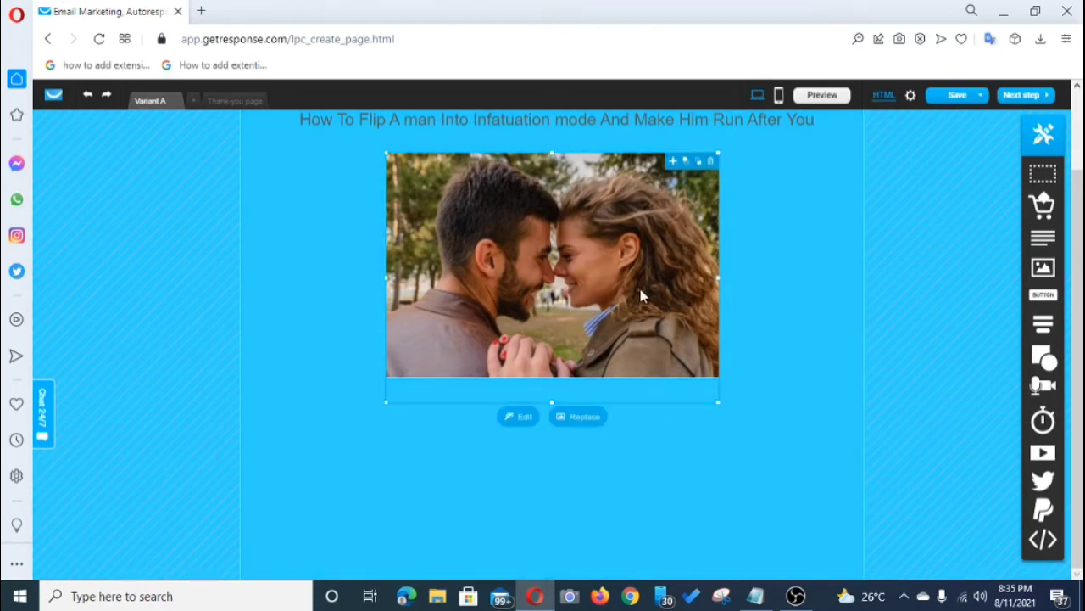
Move the couple photo slightly lower to leave more space below the subheading.
mouse_move(642, 296)
left_mouse_down()
mouse_move(637, 369)
mouse_move(636, 297)
left_mouse_up()
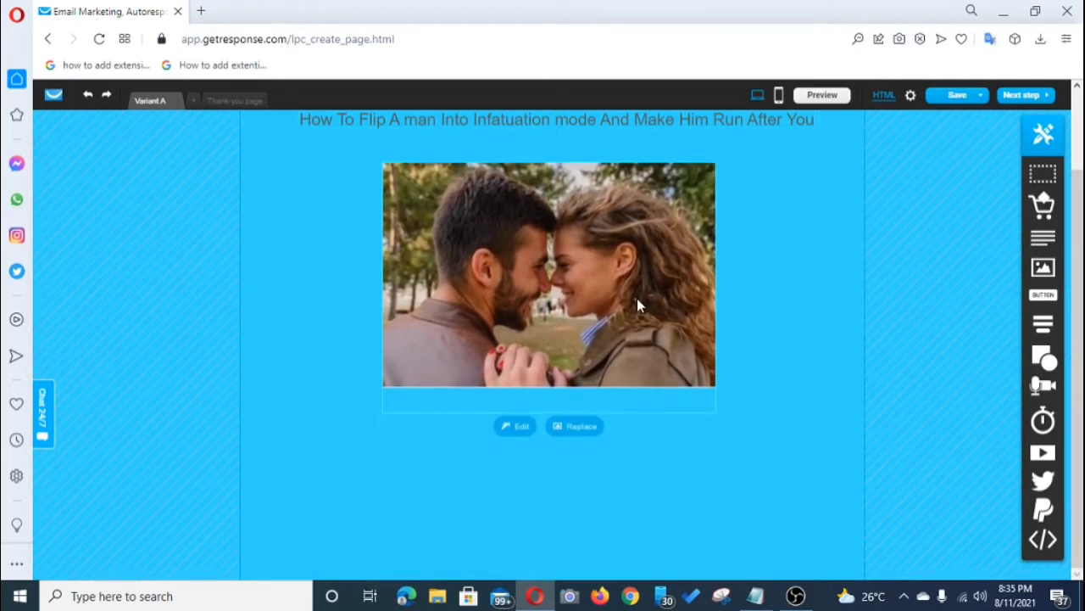
scroll(786, 300, "up", 2)
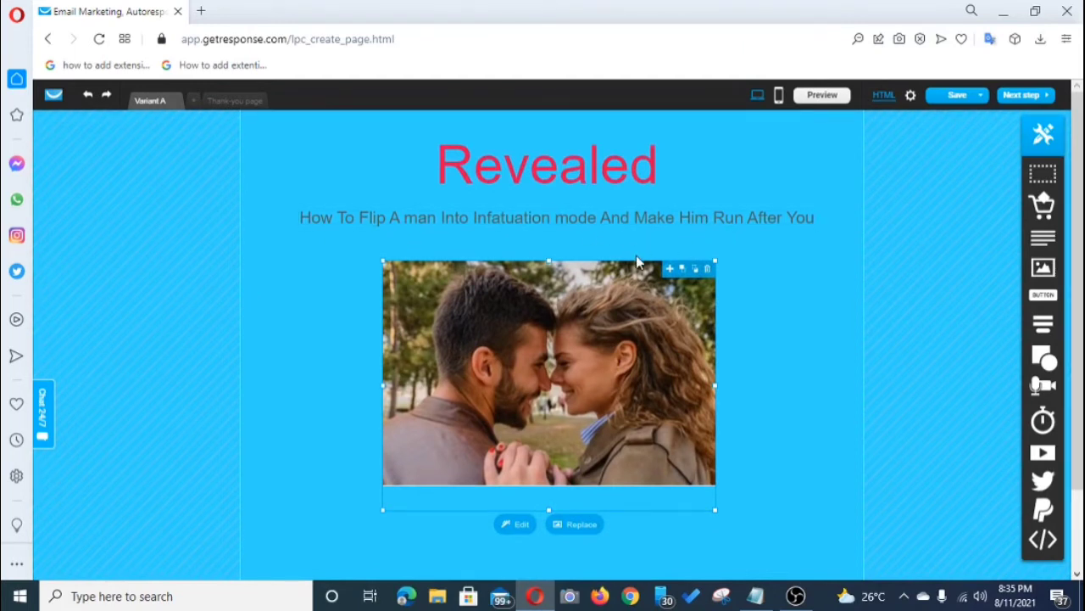
scroll(636, 255, "down", 2)
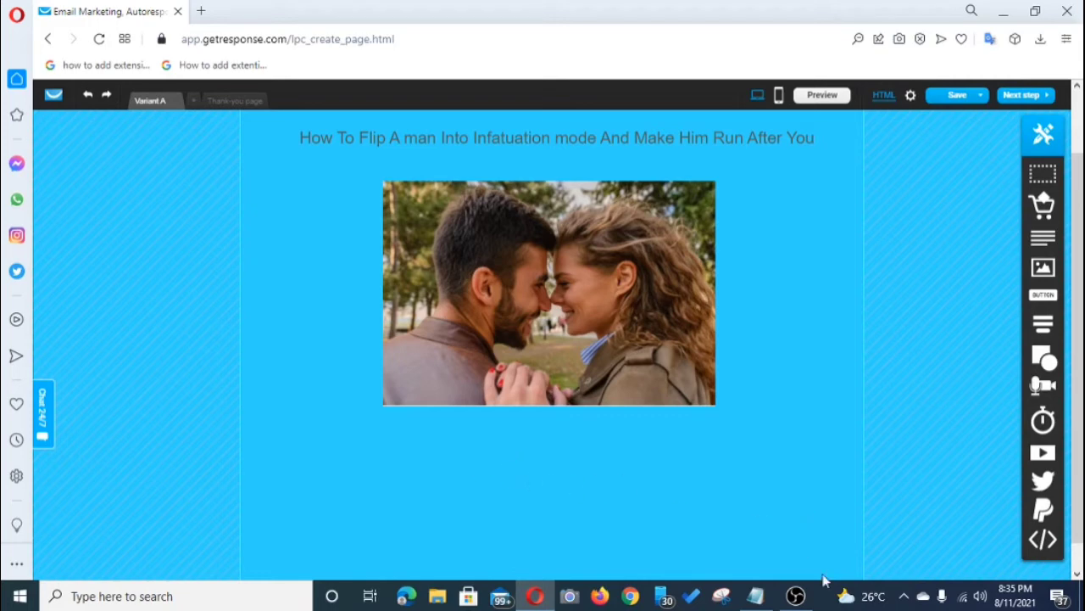
Check the promo text in the Infatuation script file in Notepad, then add a text block below the couple photo.
left_click(756, 596)
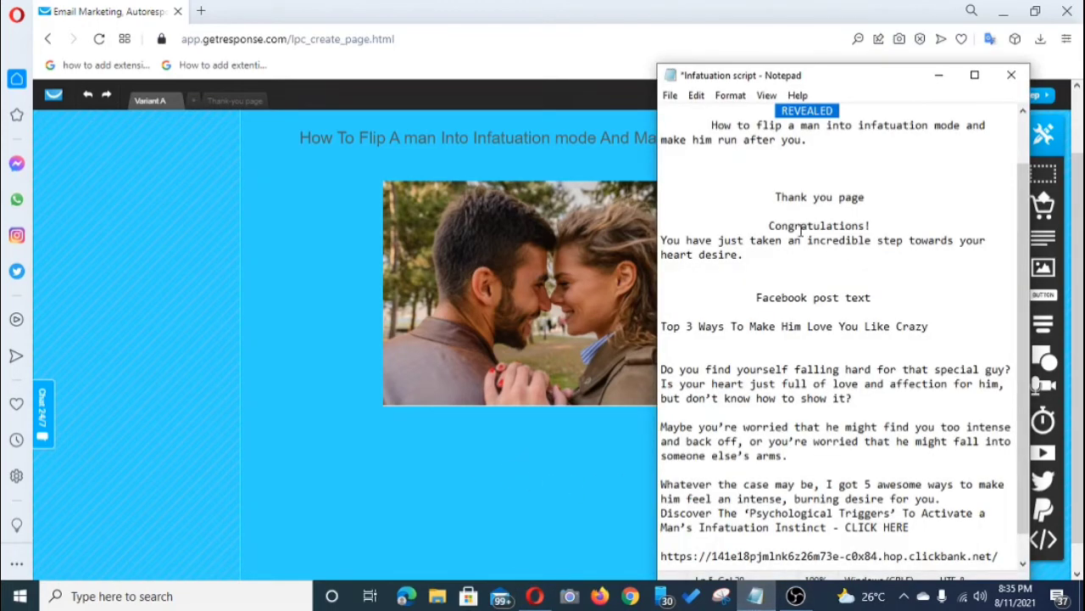
left_click(604, 464)
left_click_drag(1051, 243, 600, 339)
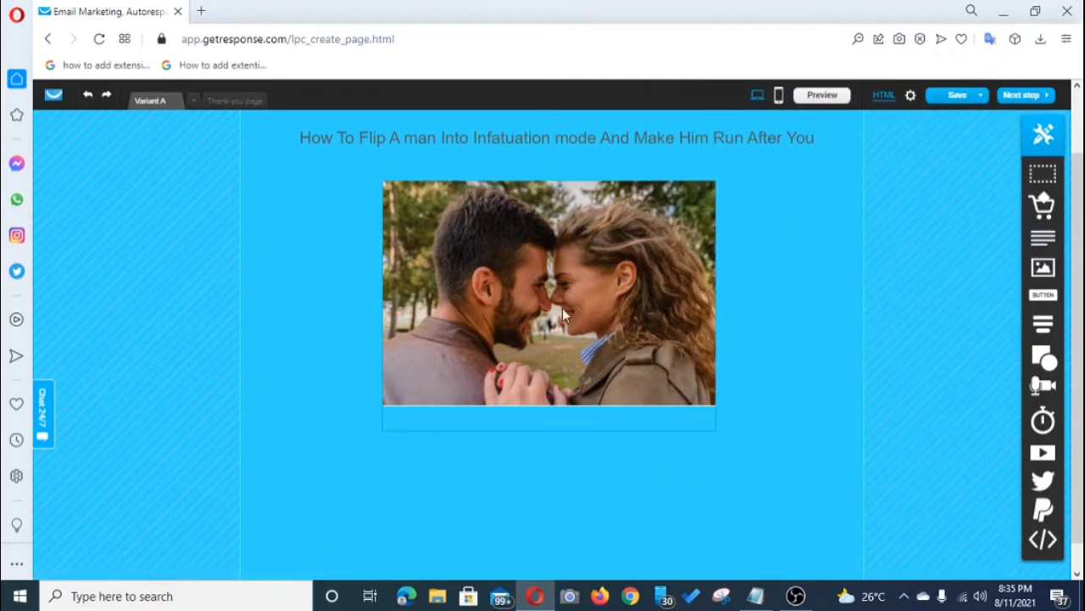
type("Revealed")
scroll(575, 309, "down", 1)
left_click_drag(1044, 240, 550, 436)
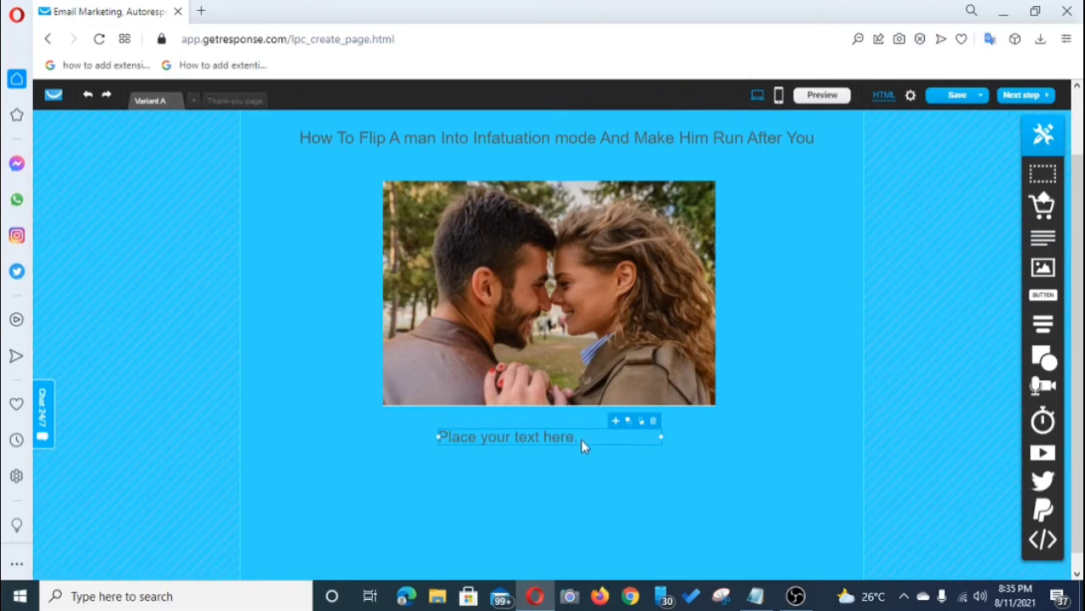
Replace the placeholder in the text block below the photo with "Enter Your best Email To Find Out".
double_click(581, 440)
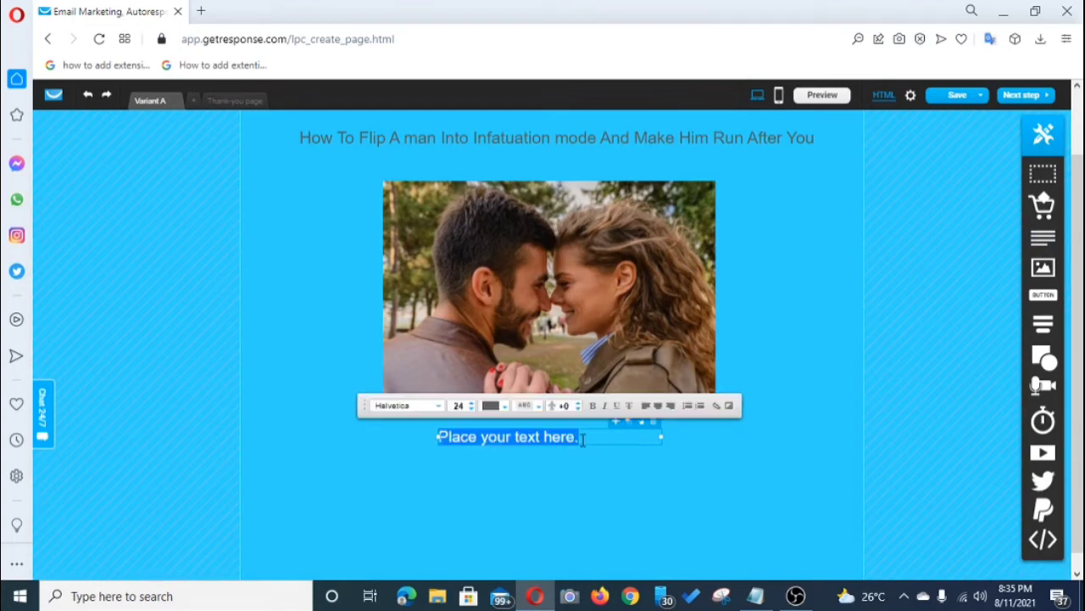
key("BackSpace")
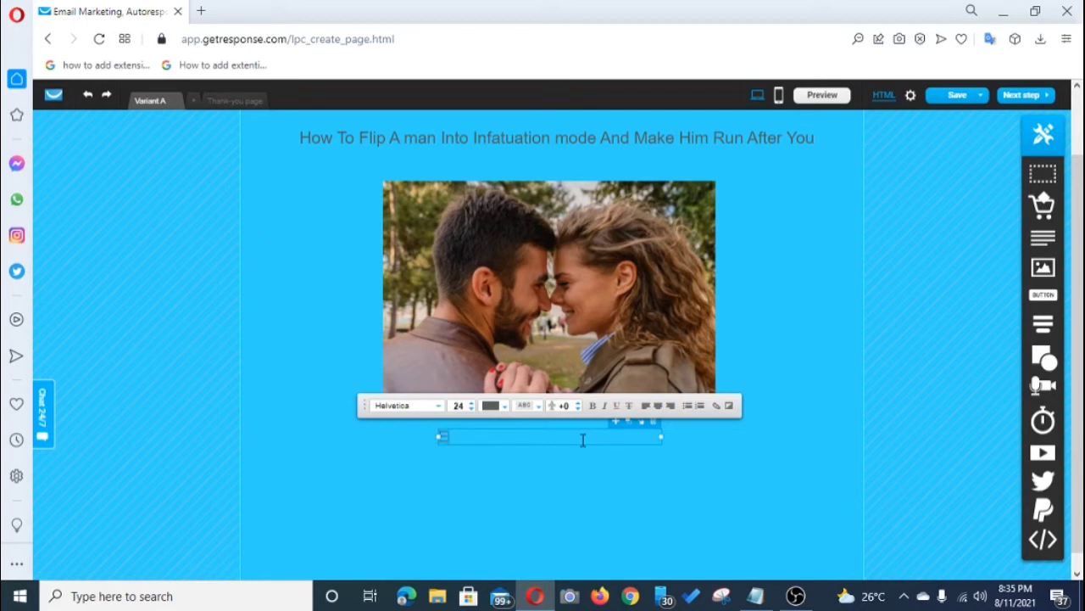
type("Enter")
type("Your best Emai")
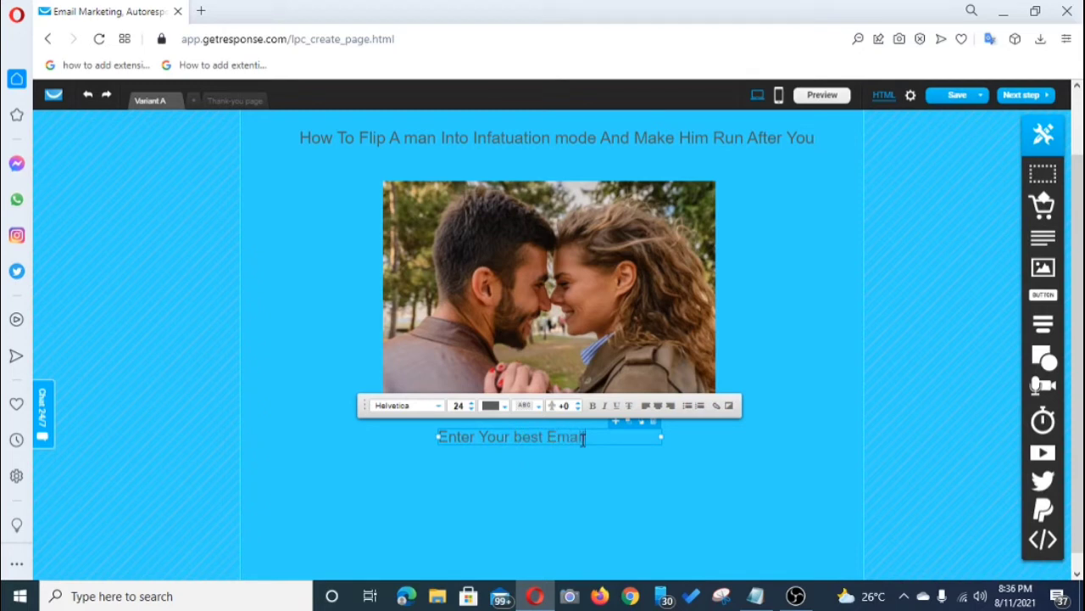
type("l To Find")
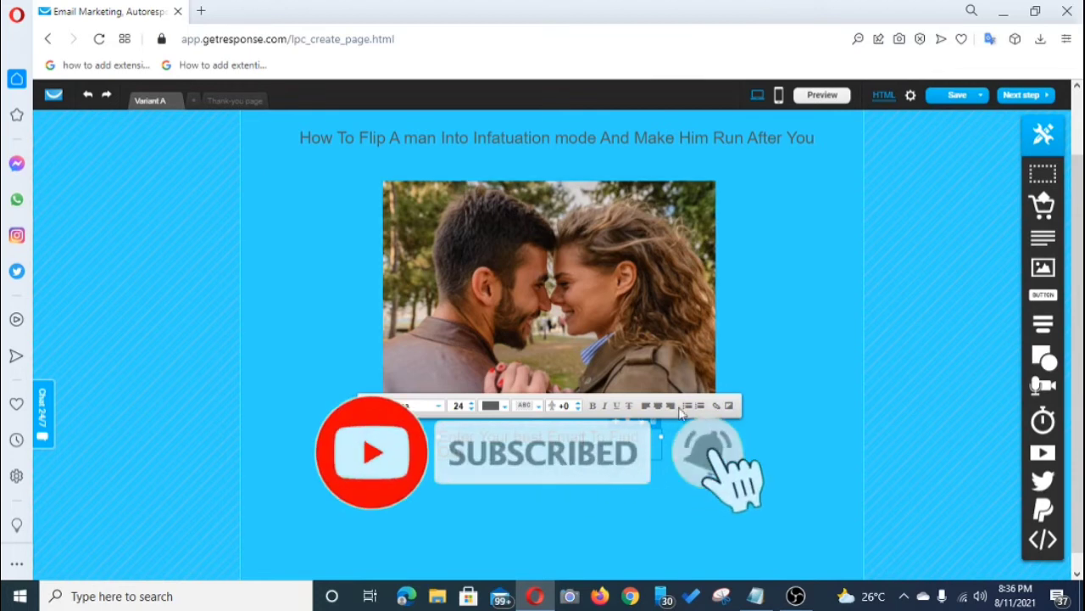
type("Out")
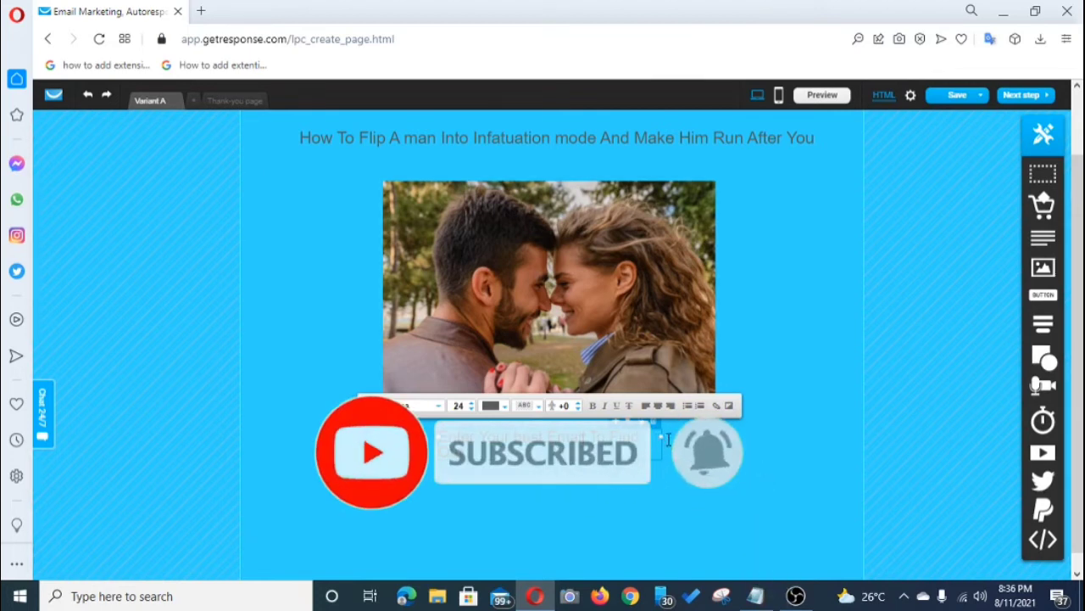
left_click(606, 499)
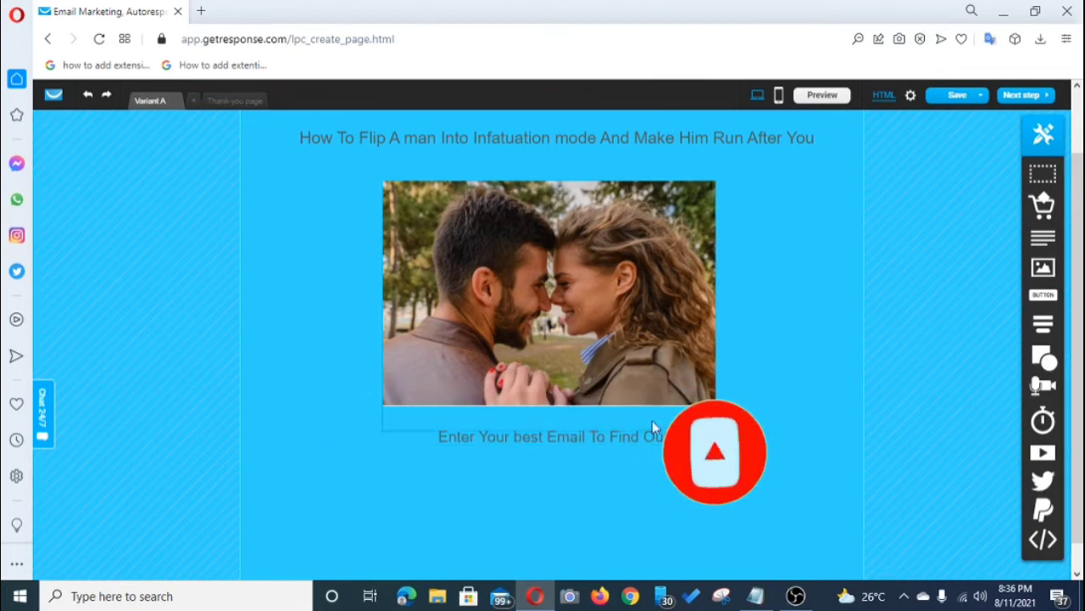
Add a static form with name and email fields below the "Enter Your best Email To Find Out" text.
scroll(725, 360, "up", 1)
scroll(727, 363, "down", 1)
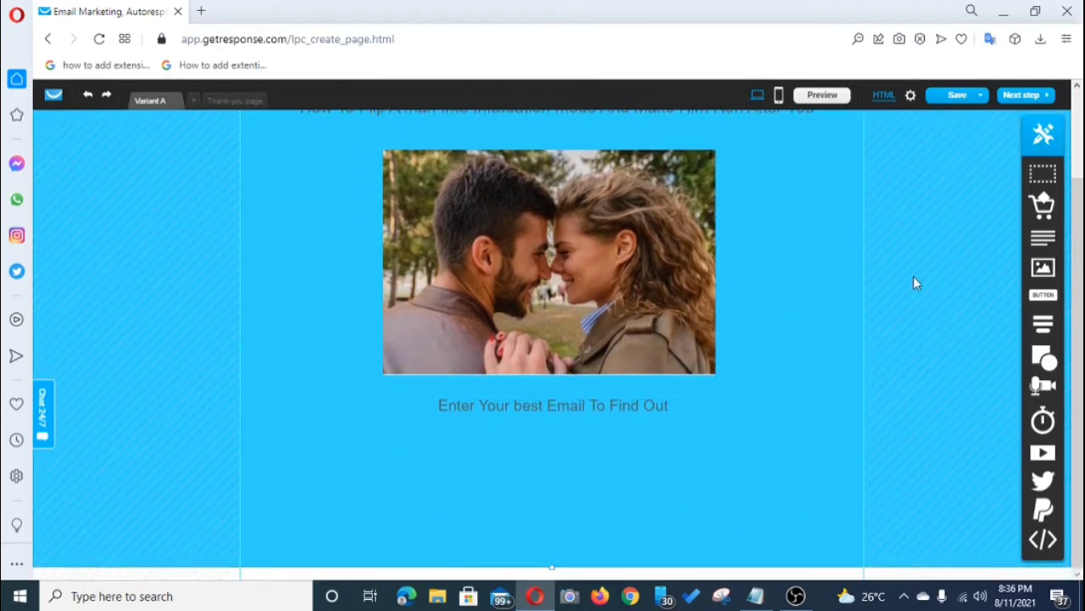
mouse_move(1043, 324)
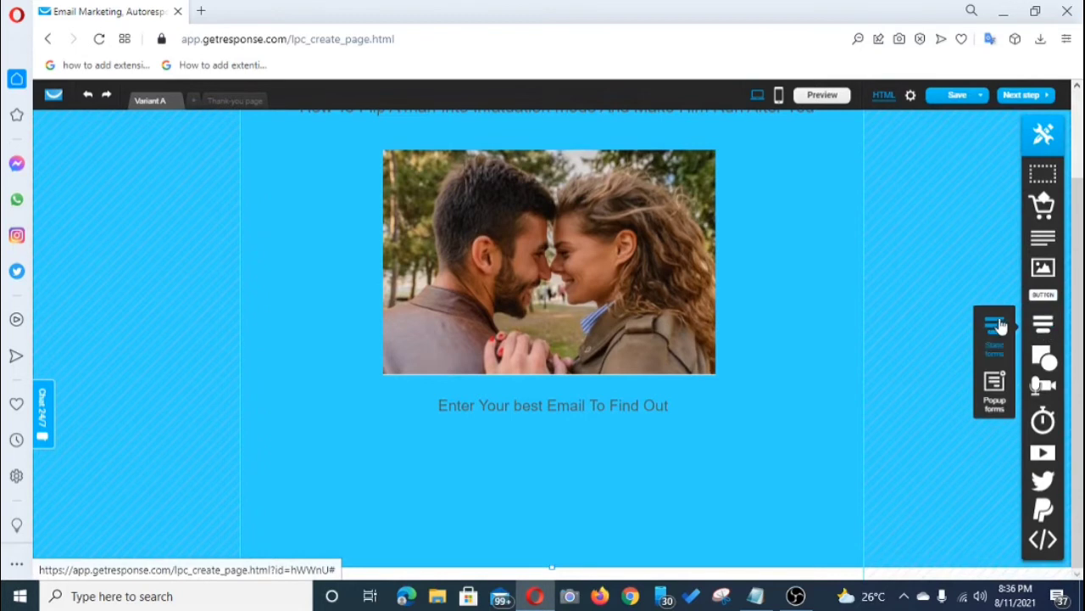
left_click_drag(999, 327, 560, 535)
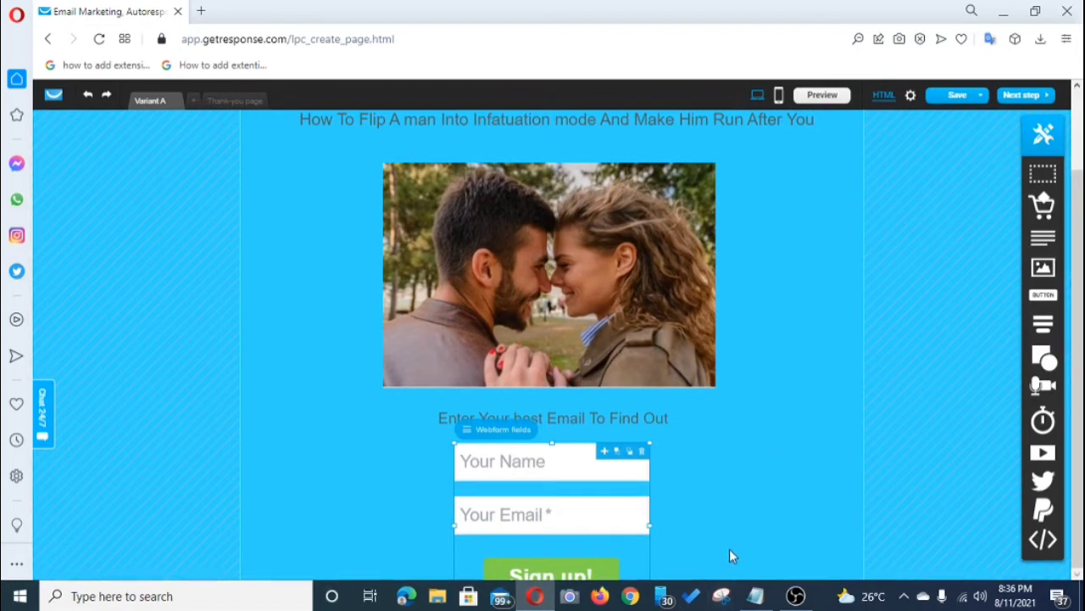
left_click(758, 470)
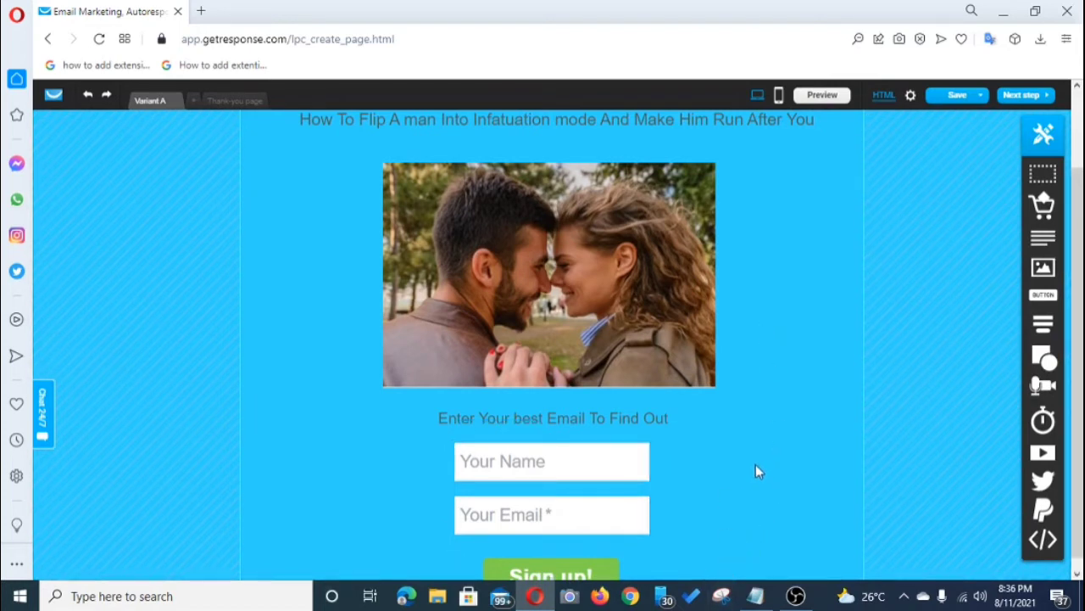
left_click(778, 532)
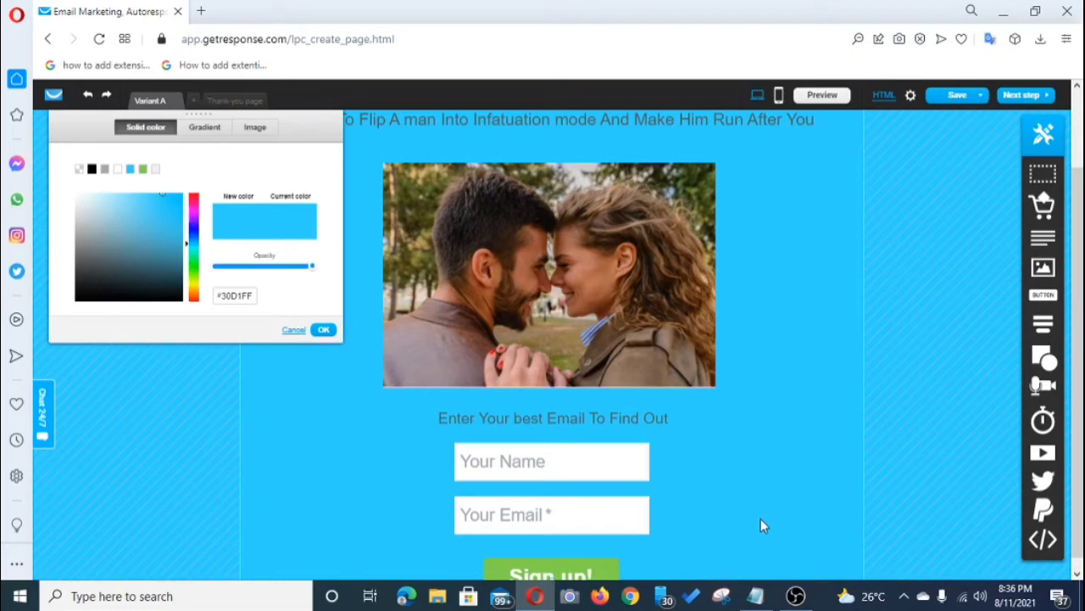
scroll(705, 514, "down", 1)
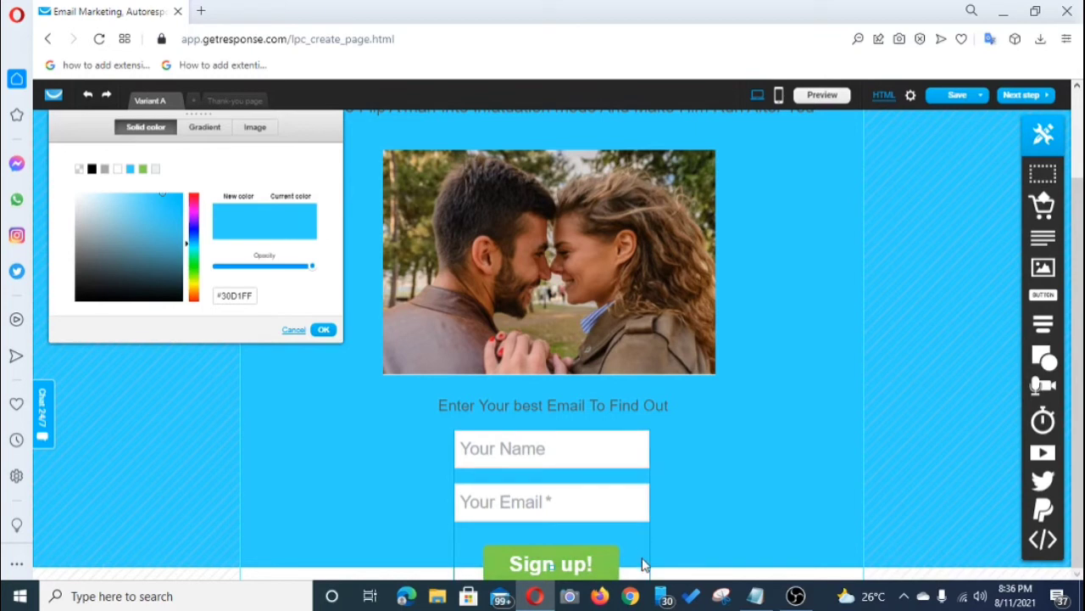
left_click(475, 465)
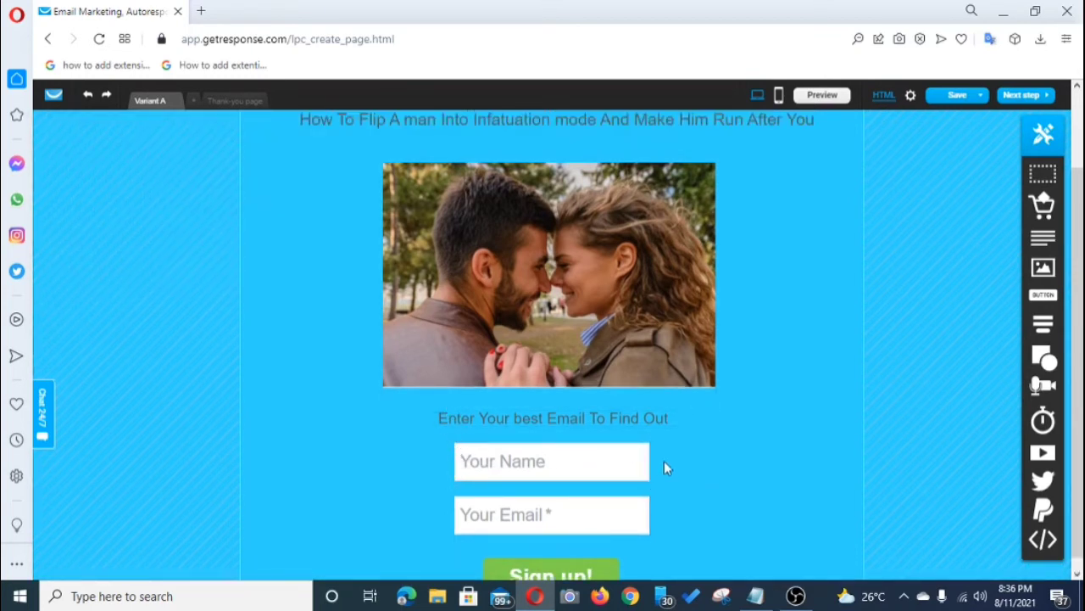
left_click(659, 545)
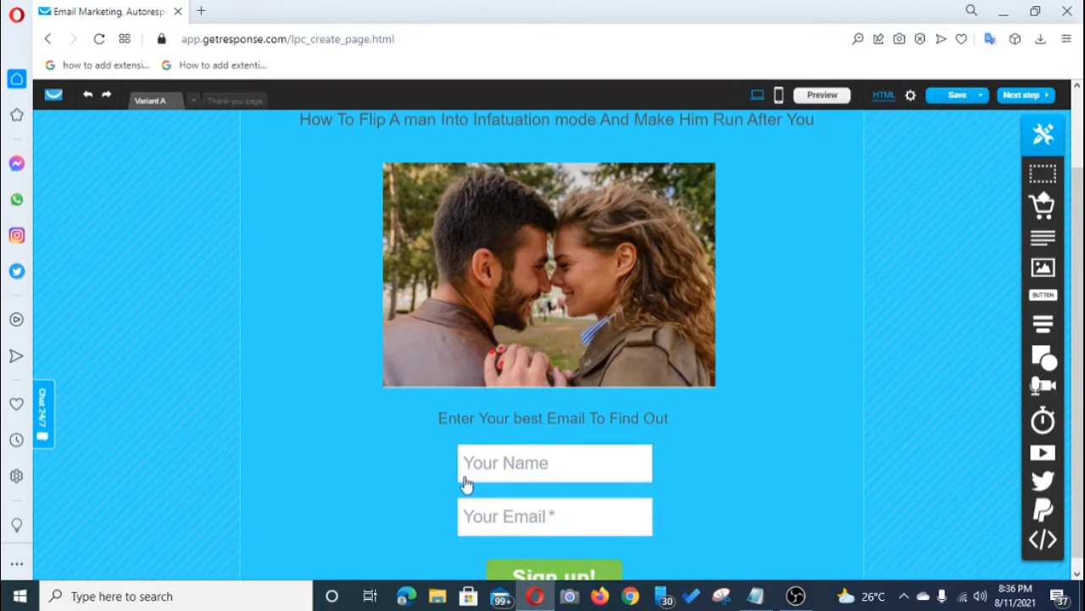
Move the sign-up form slightly lower and delete its name field.
left_click(464, 480)
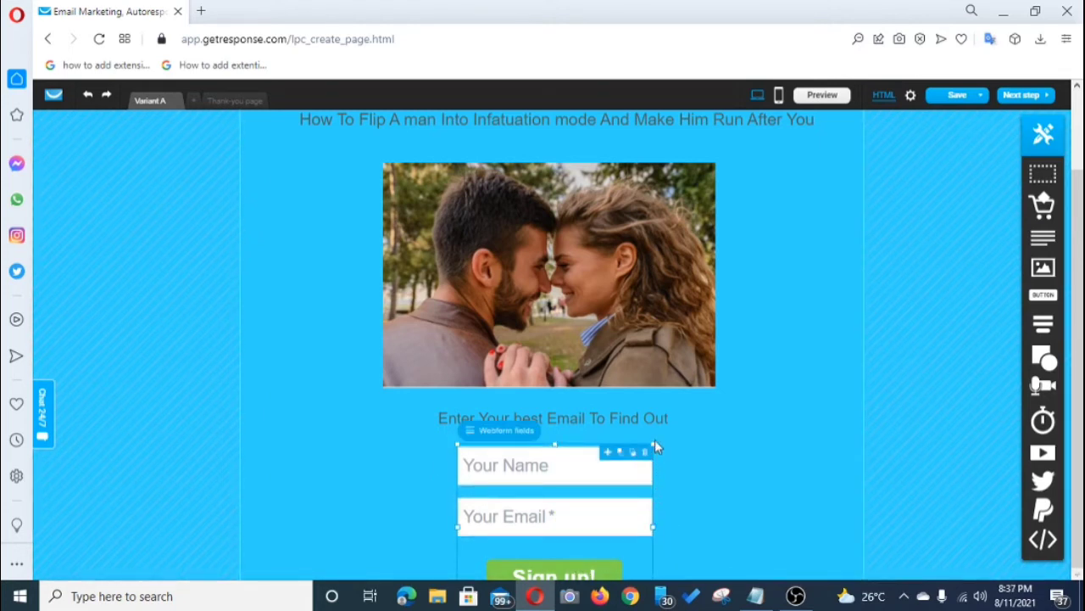
left_click_drag(655, 441, 655, 468)
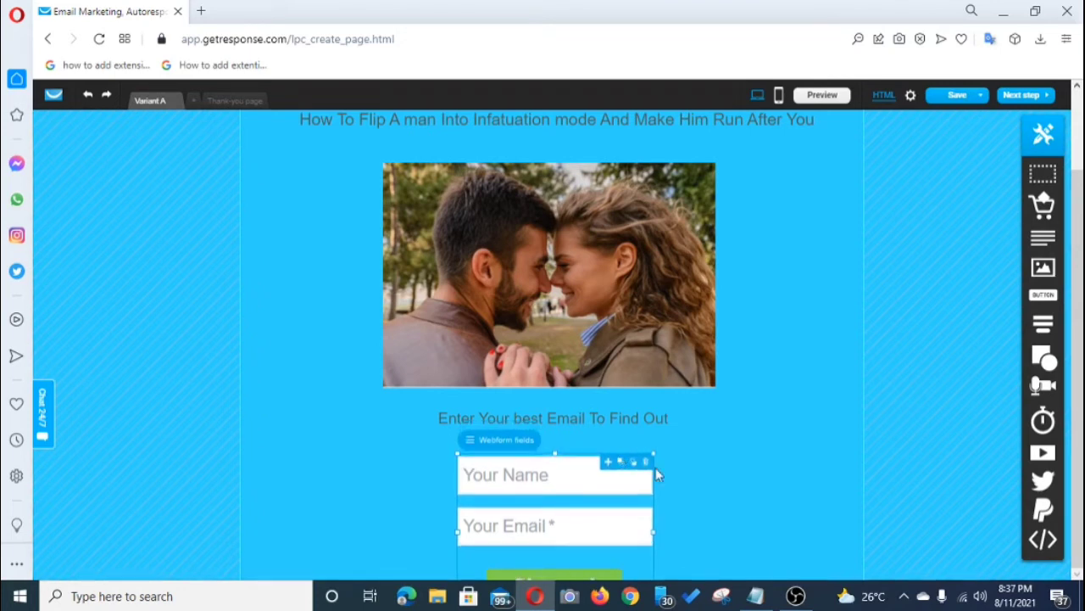
left_click(618, 488)
key("Delete")
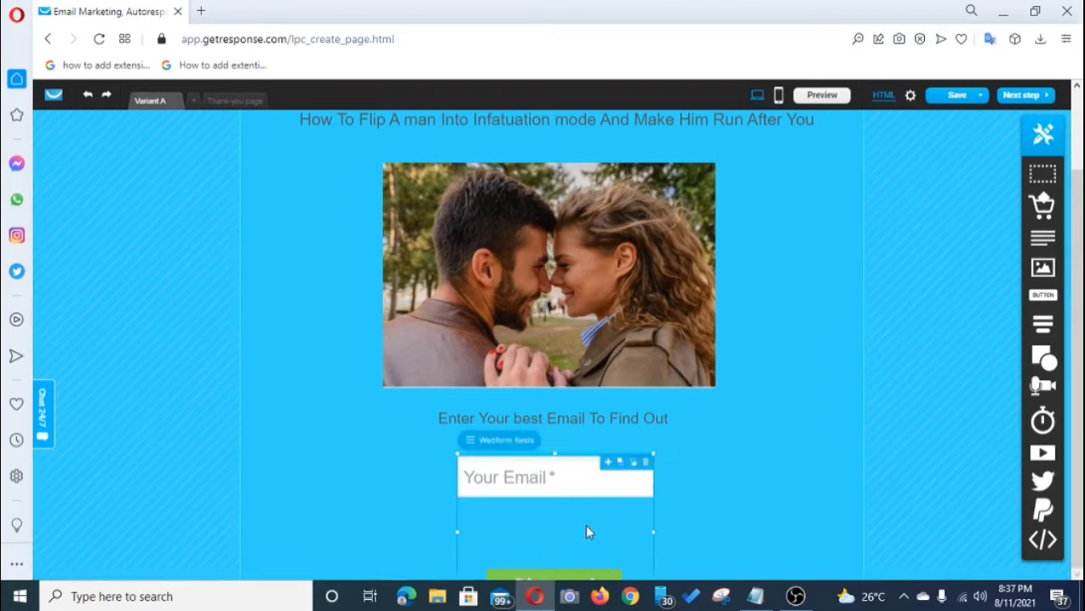
Delete the sign-up form and extend the blue section downward to make more room below the call-to-action text.
left_click(648, 462)
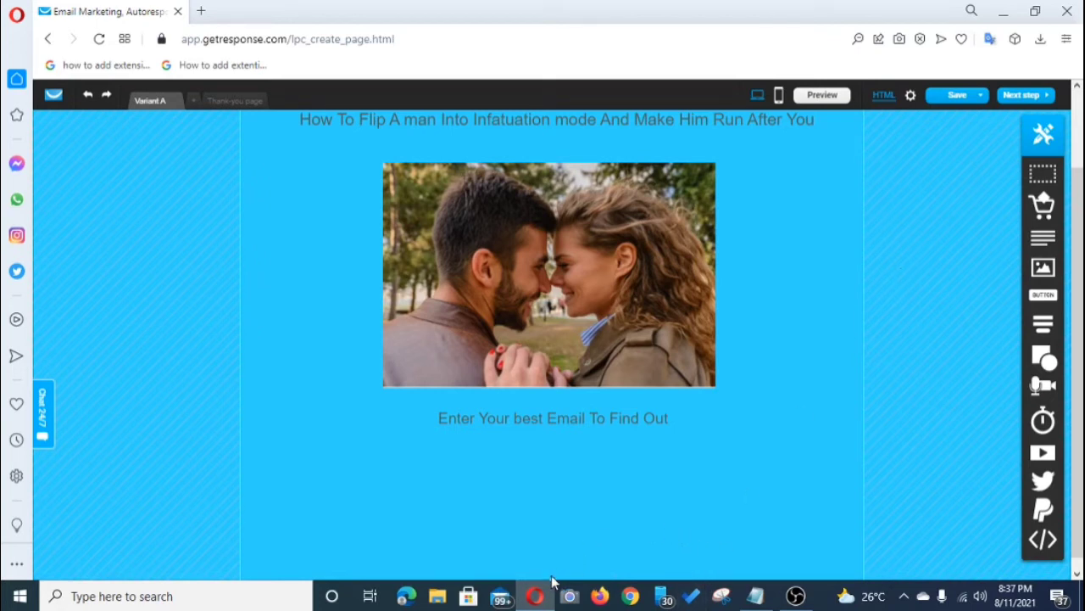
left_click_drag(551, 578, 556, 576)
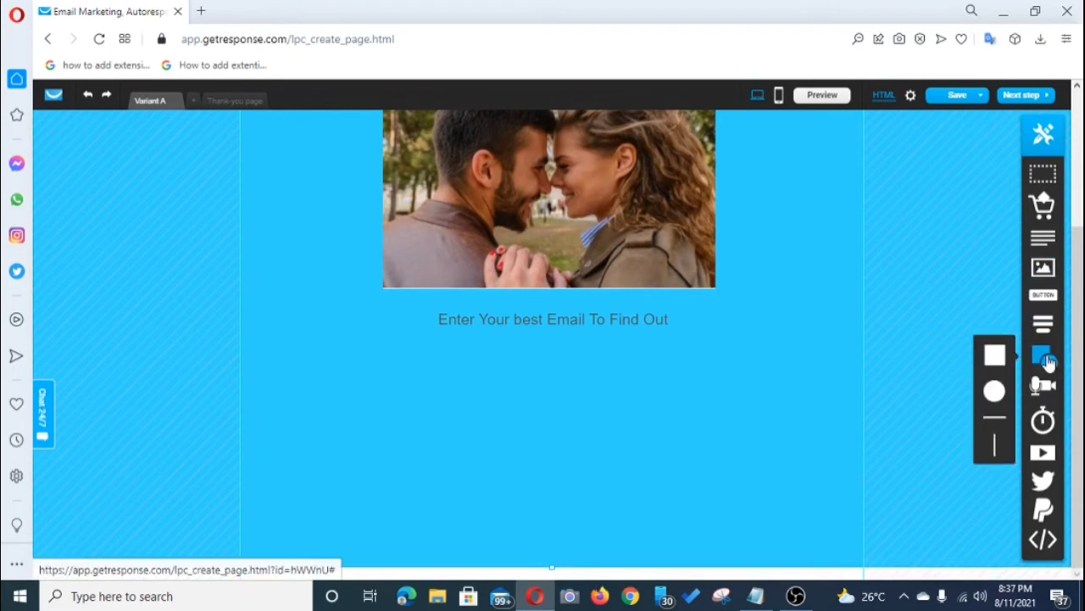
Add a new static form with name and email fields below the "Enter Your best Email To Find Out" text.
mouse_move(1043, 323)
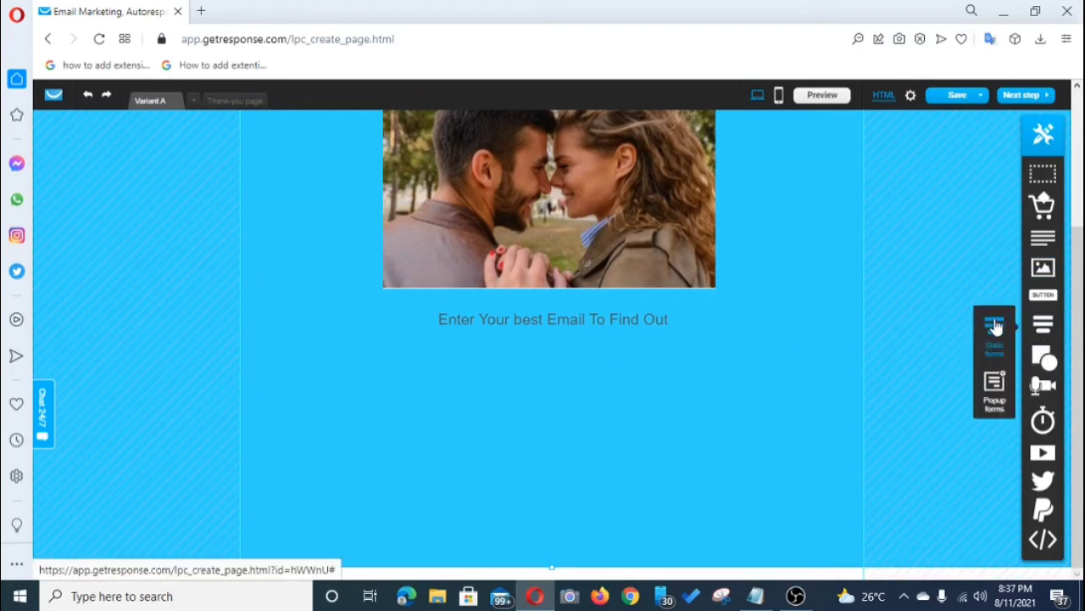
left_click_drag(992, 325, 548, 455)
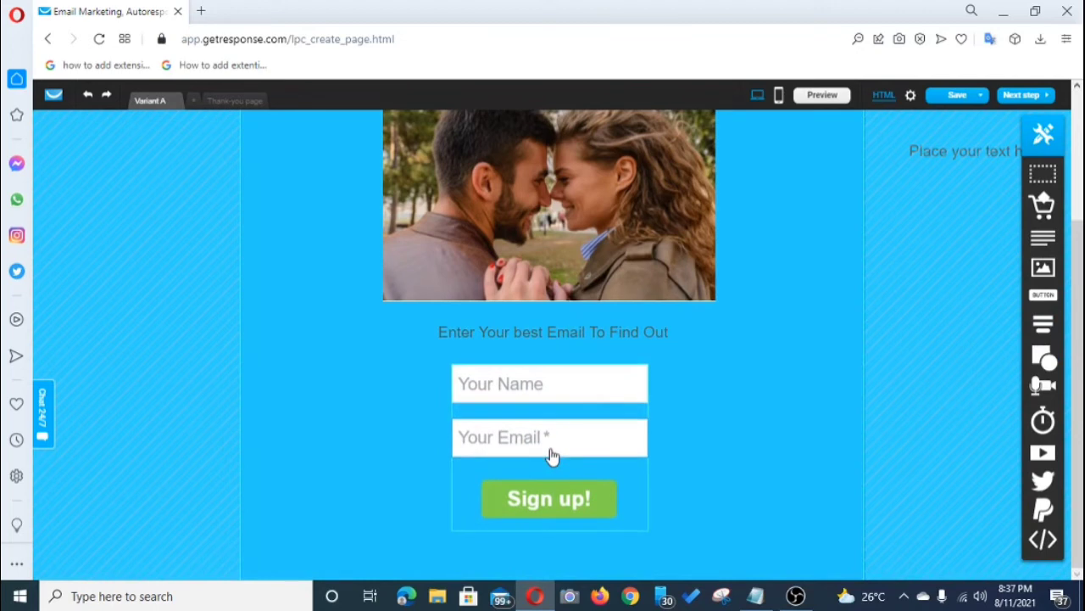
left_click(732, 422)
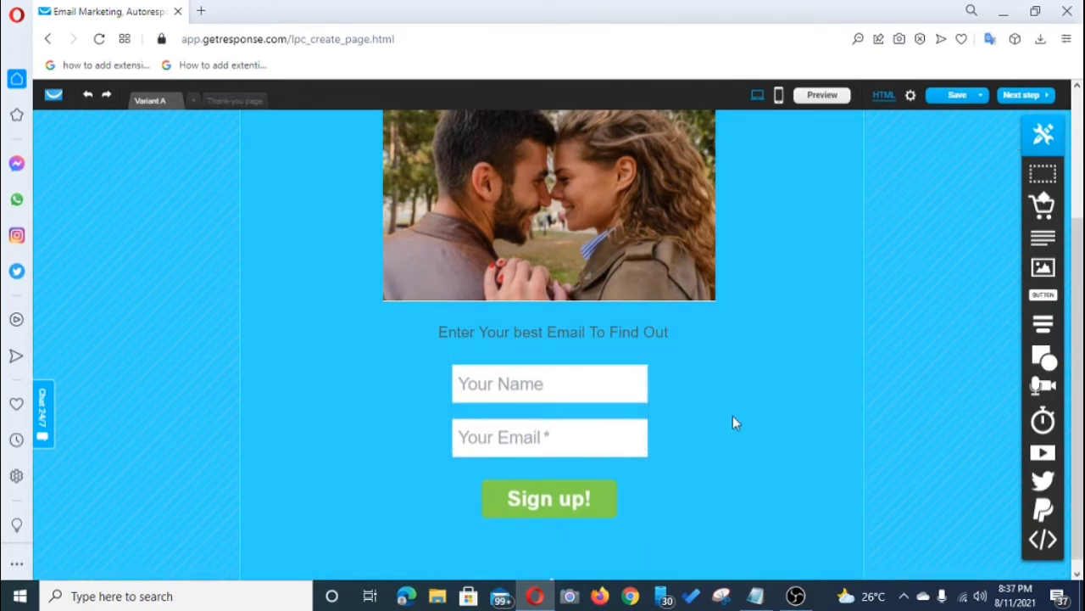
Widen the sign-up form container on both sides and recentre the "Sign up!" button beneath the call-to-action text.
left_click(628, 426)
left_click(683, 395)
left_click(613, 416)
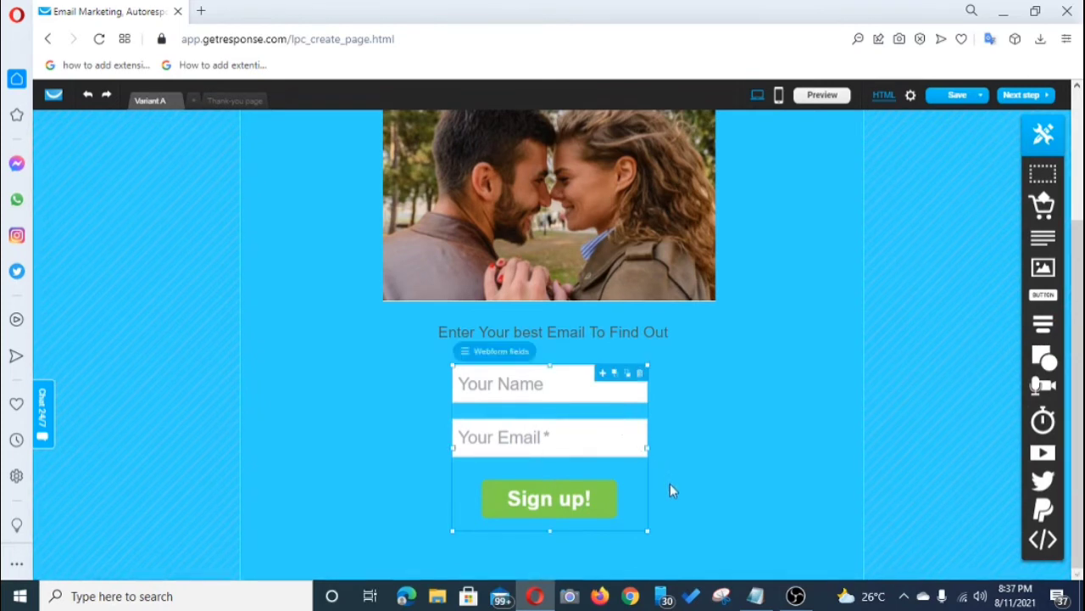
left_click_drag(650, 448, 698, 447)
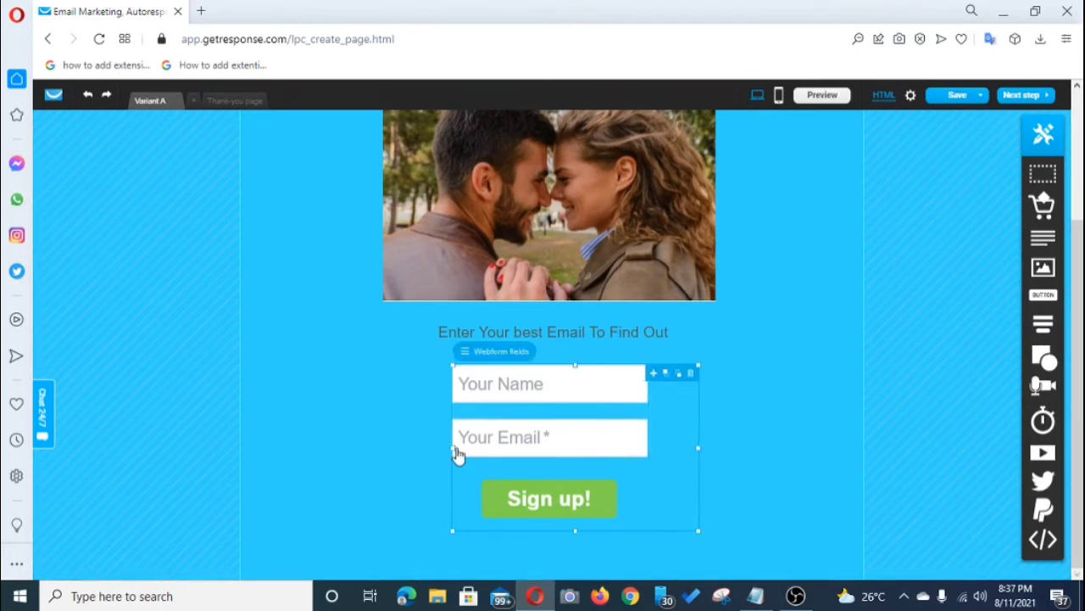
left_click_drag(454, 448, 400, 448)
left_click_drag(502, 520, 554, 518)
Widen the "Your Email" and "Your Name" fields to roughly the same length inside the enlarged form.
left_click(595, 439)
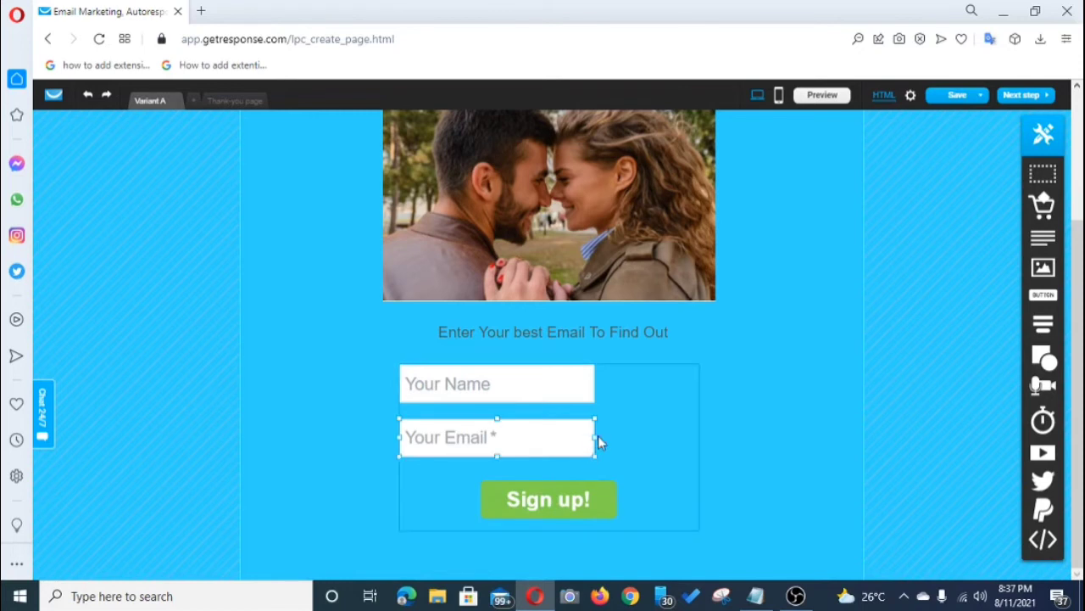
left_click_drag(597, 437, 644, 438)
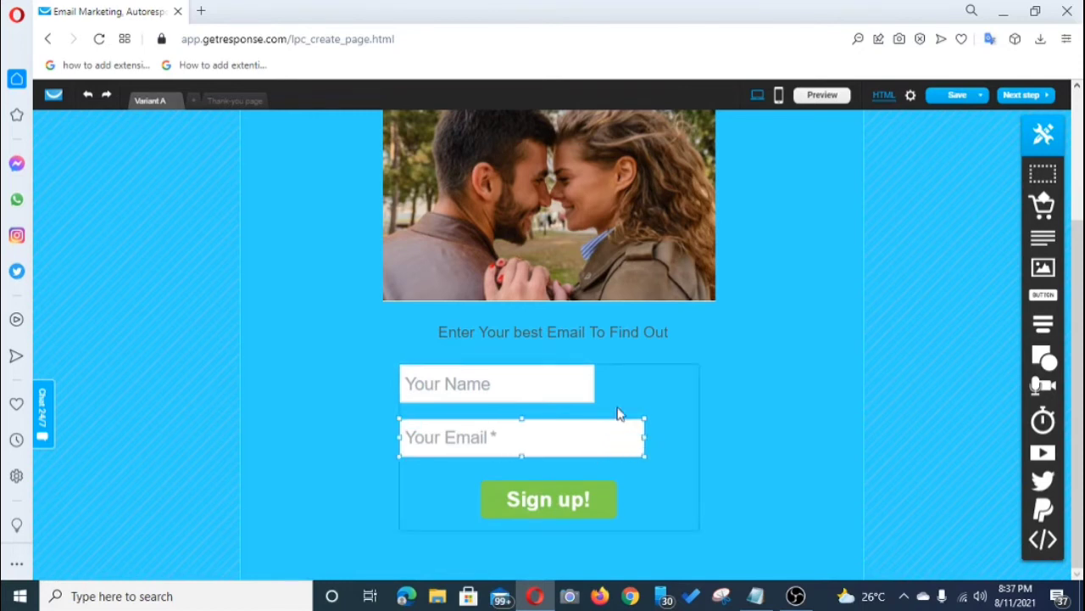
left_click(589, 383)
left_click_drag(593, 386, 646, 398)
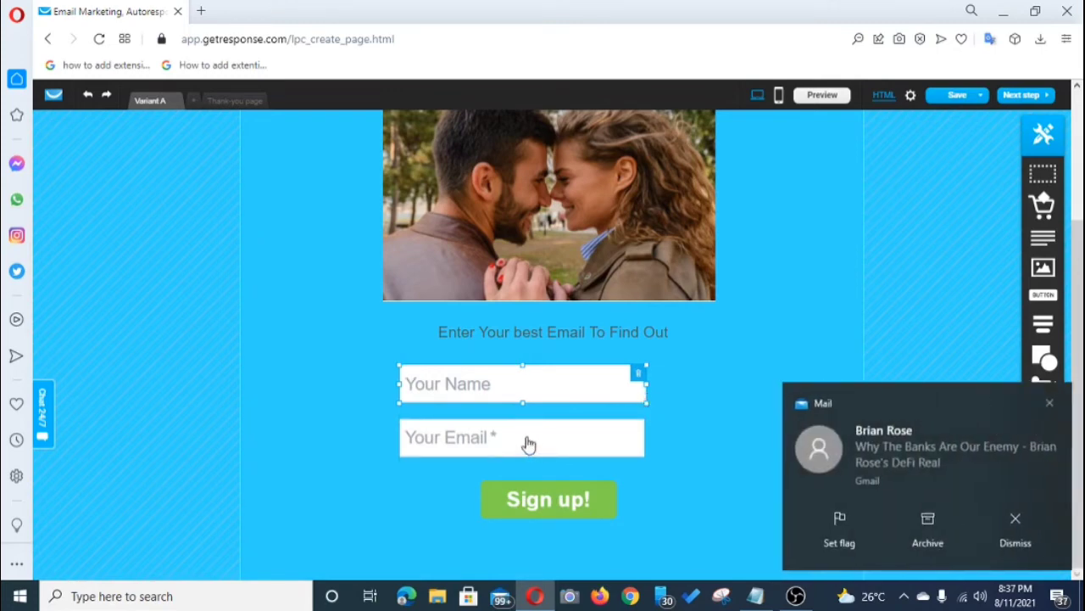
Check the desktop page from headline to sign-up button, then create the mobile version of the landing page.
scroll(527, 444, "up", 2)
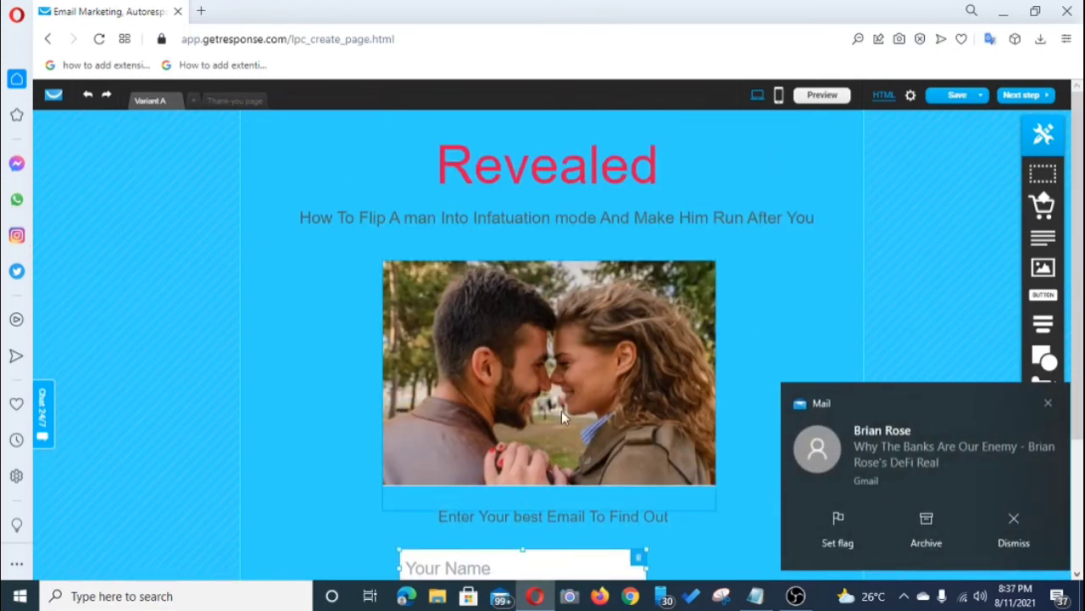
scroll(561, 410, "down", 2)
scroll(561, 418, "up", 3)
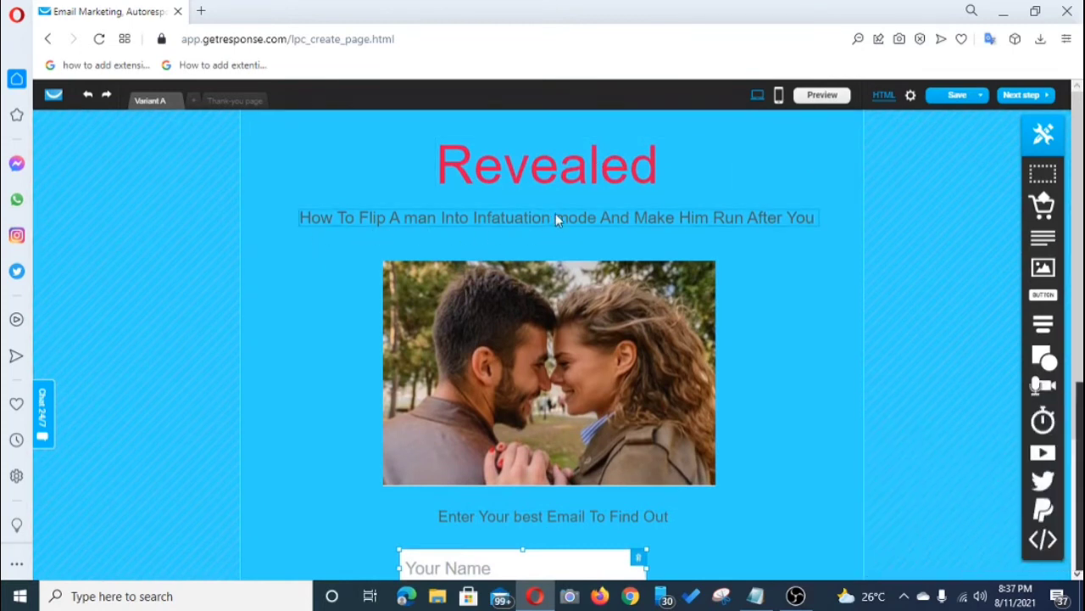
scroll(661, 335, "down", 3)
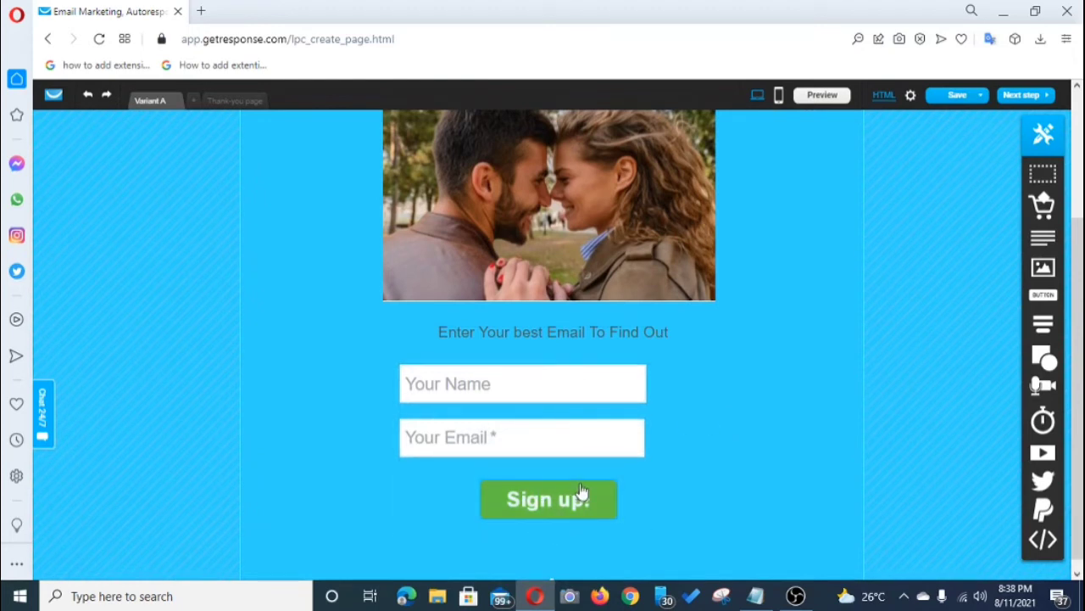
scroll(654, 271, "up", 3)
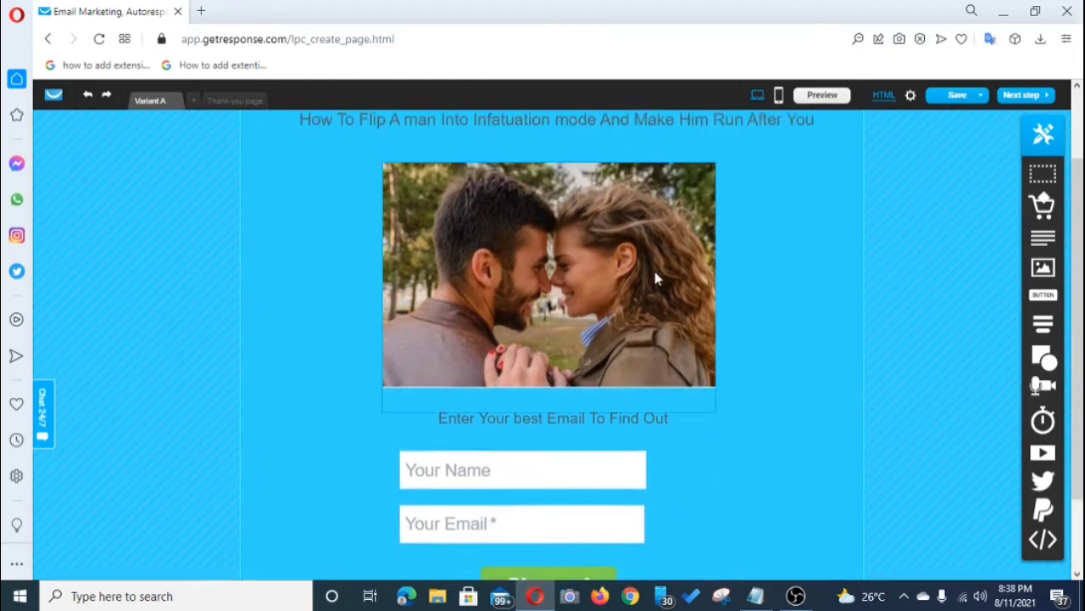
scroll(650, 330, "down", 3)
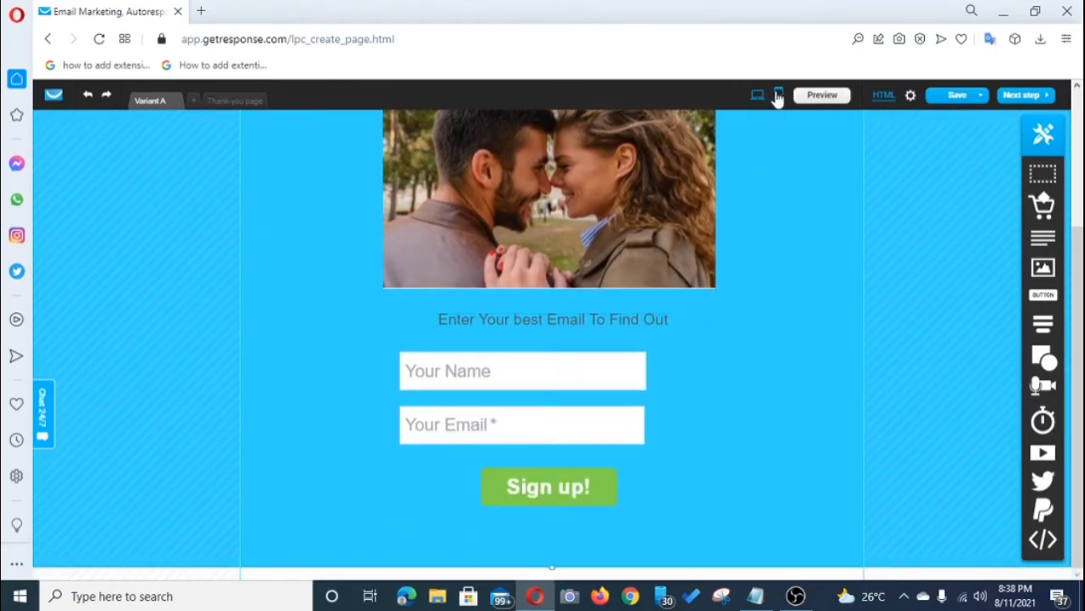
left_click(780, 97)
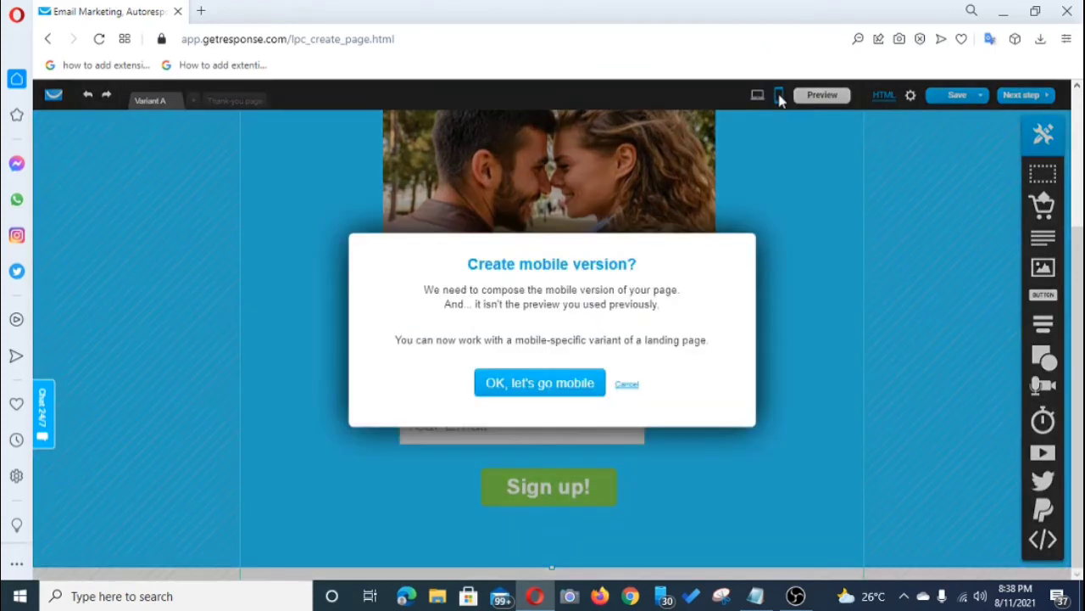
left_click(544, 383)
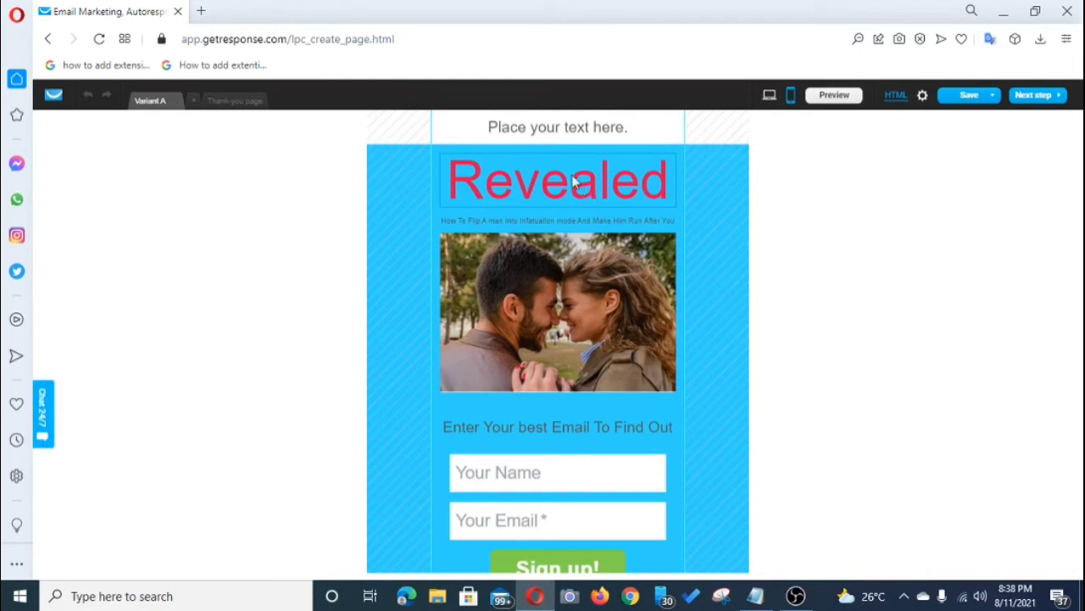
Delete the leftover "Place your text here." block above the headline in the mobile version.
left_click(559, 136)
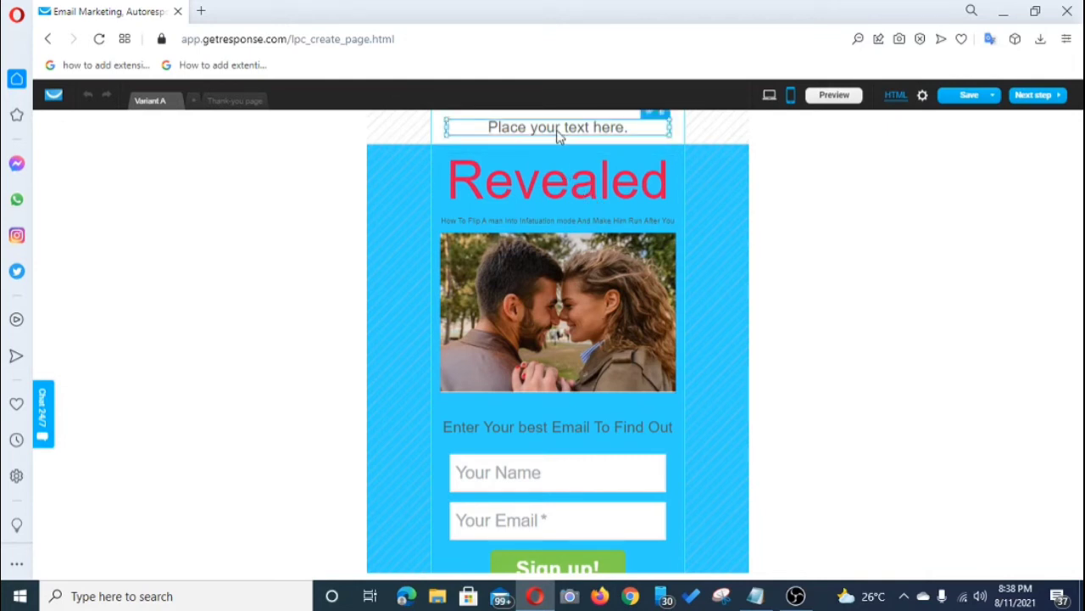
left_click(662, 117)
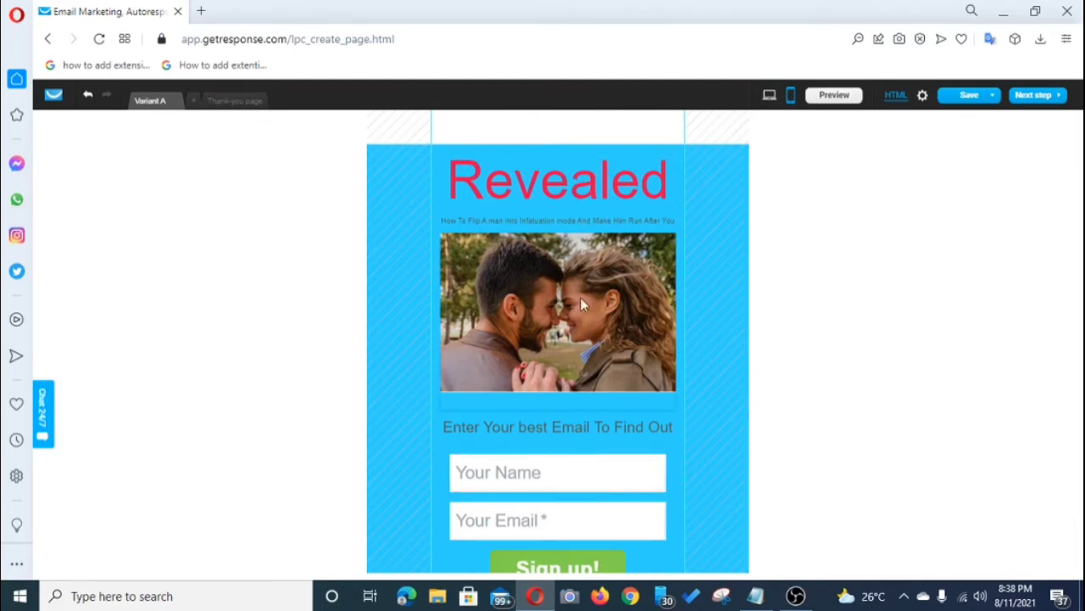
Adjust the mobile "Enter Your best Email To Find Out" text box so it sits slightly higher on one line above the form.
left_click(580, 161)
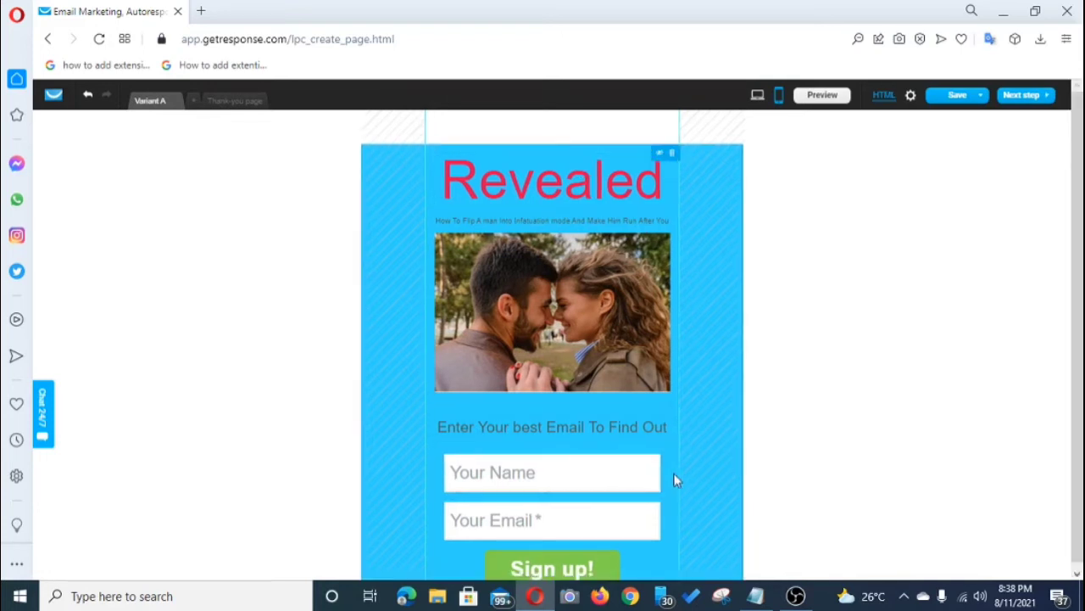
left_click(561, 220)
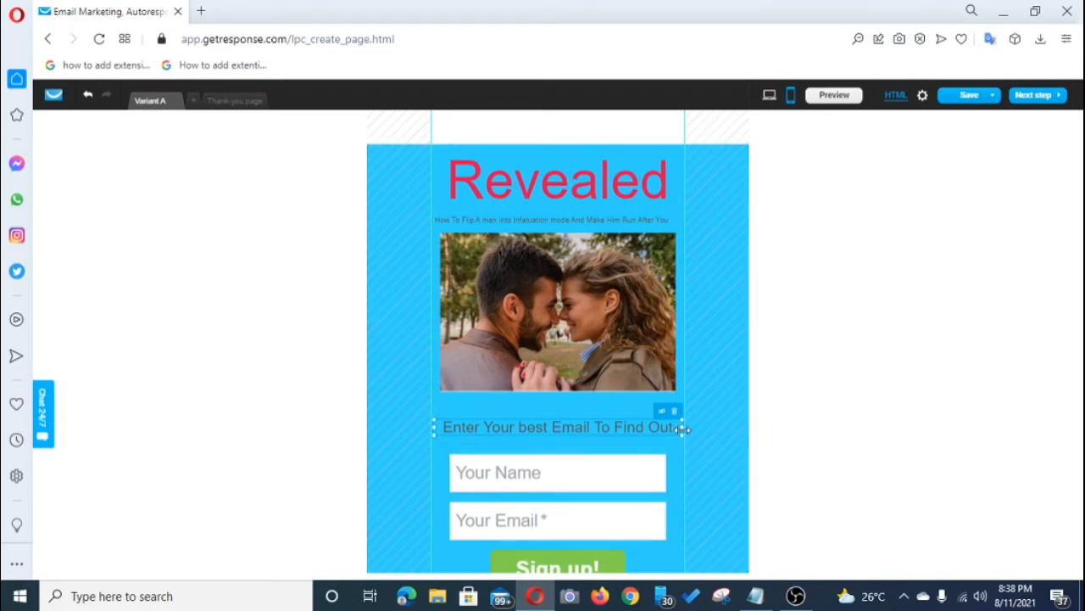
left_click_drag(683, 429, 628, 442)
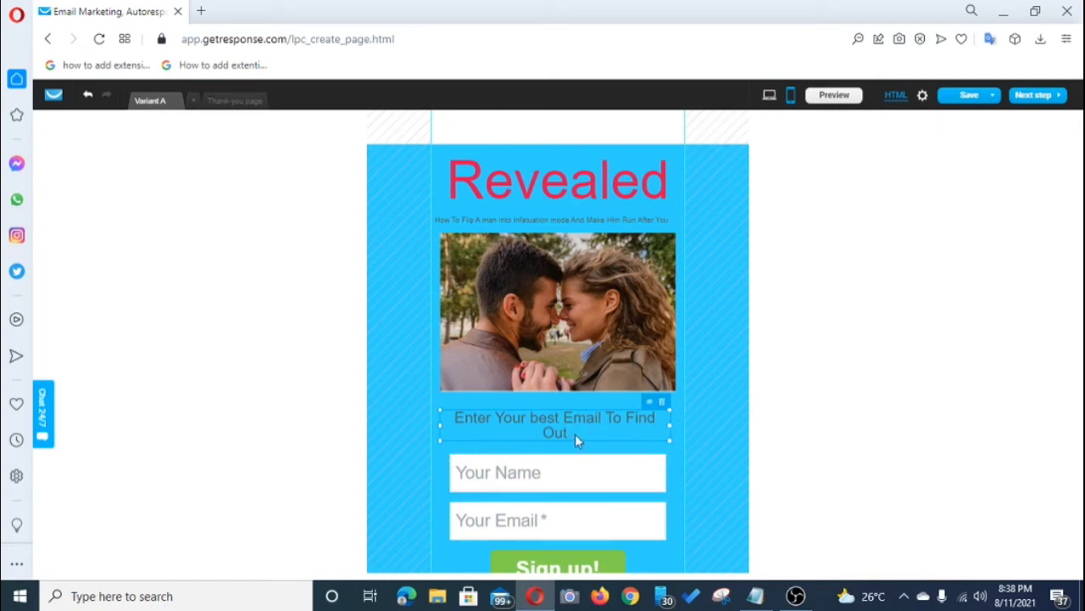
left_click_drag(671, 424, 683, 425)
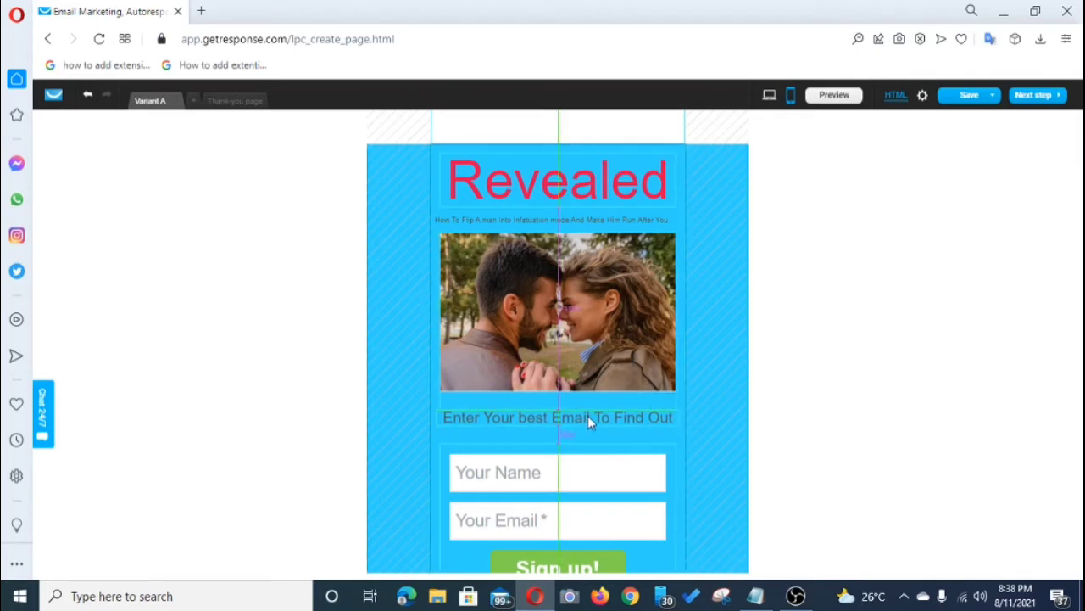
left_click(606, 482)
left_click(629, 534)
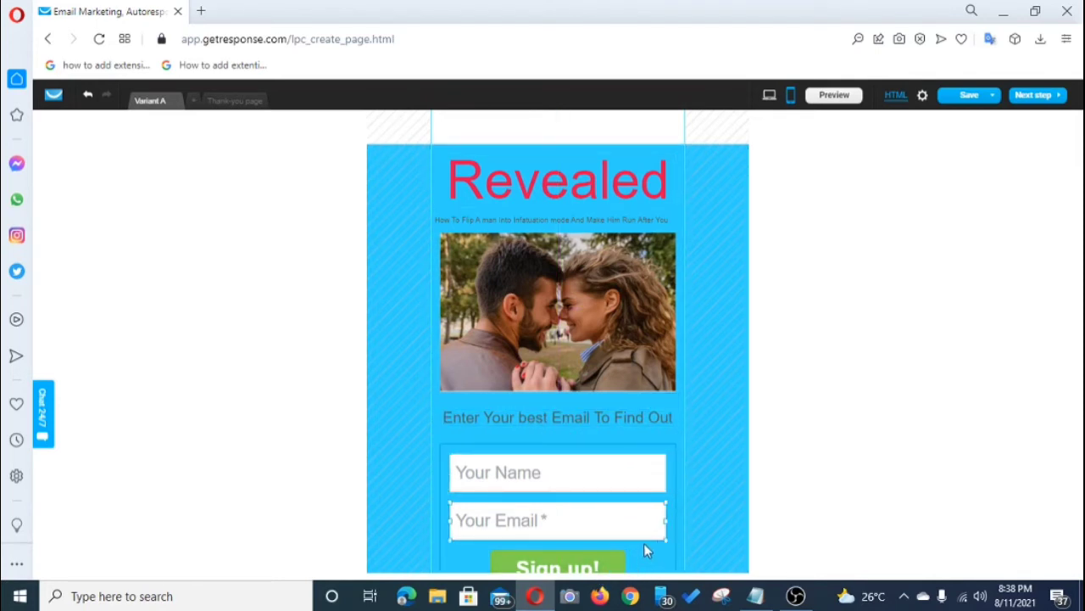
left_click(643, 548)
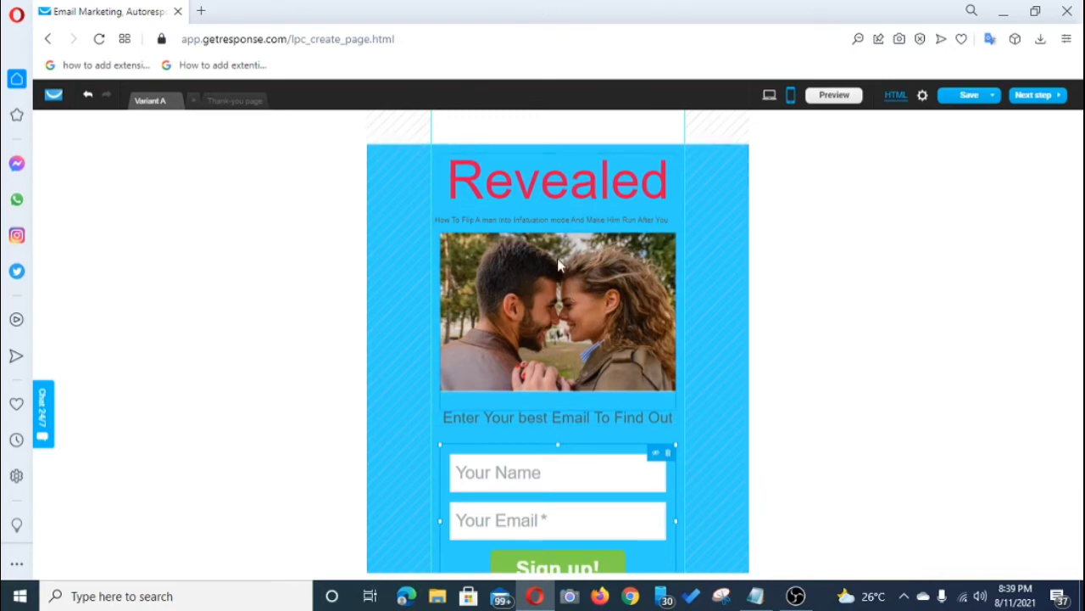
Return to the desktop version of the landing page and look over its layout.
left_click(769, 98)
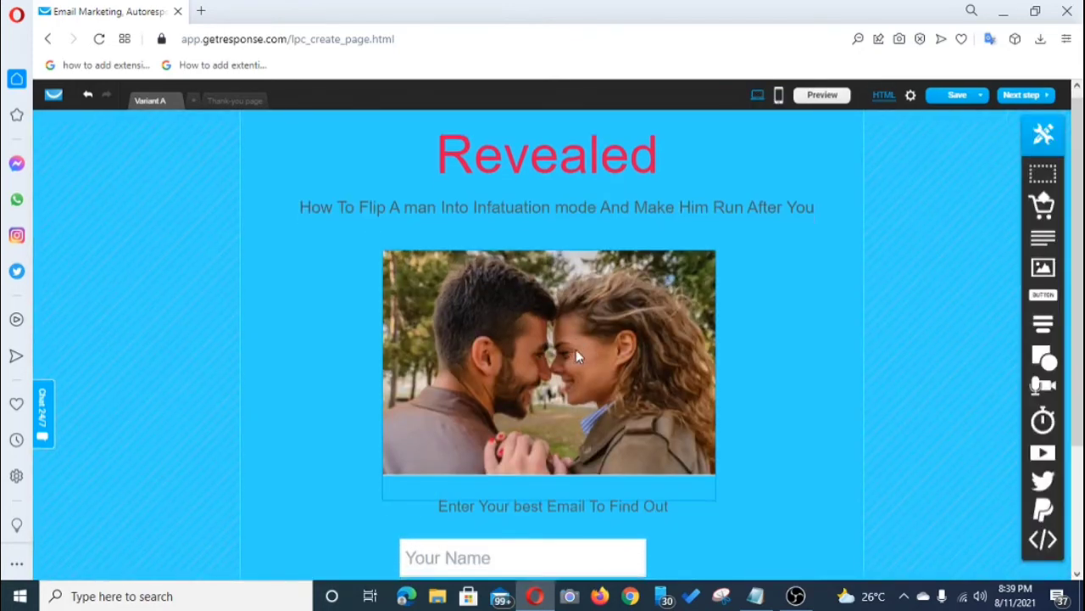
scroll(576, 350, "down", 2)
scroll(576, 349, "up", 2)
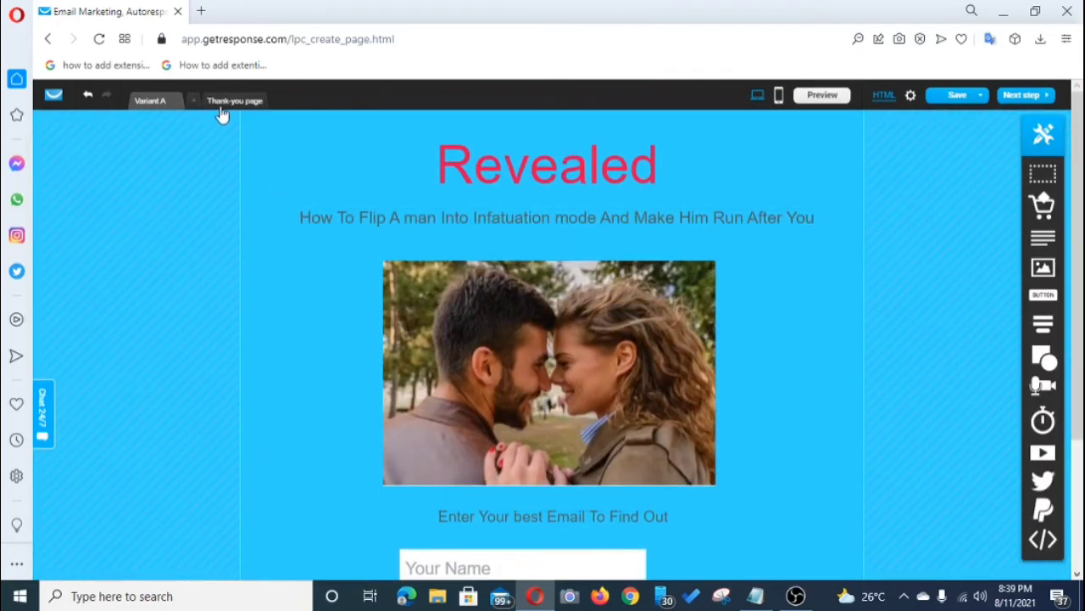
On the thank-you page, delete the brand logo and the empty image placeholder.
left_click(224, 100)
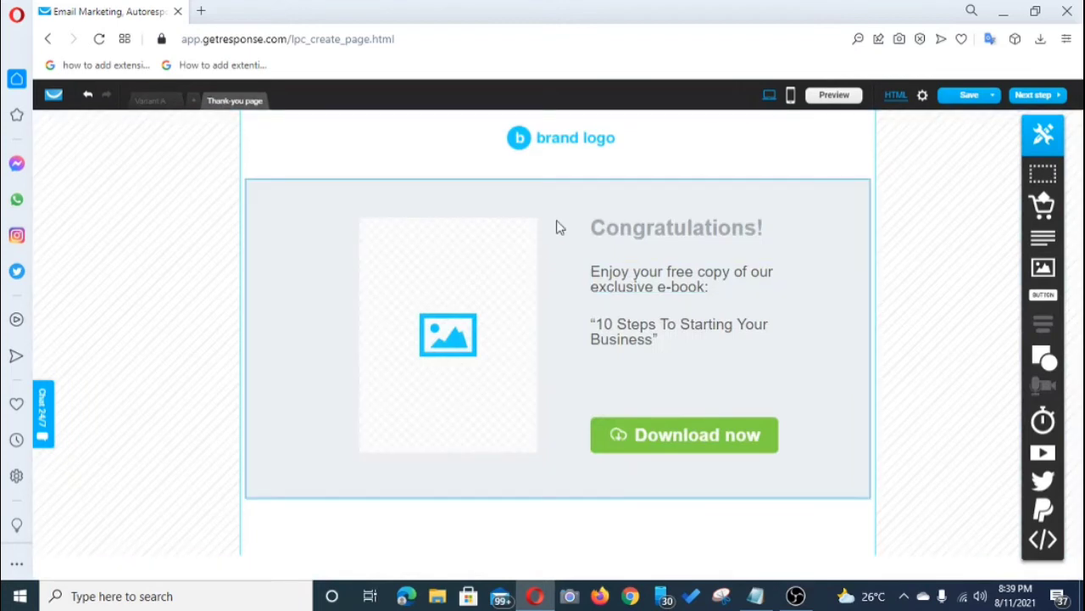
left_click(574, 136)
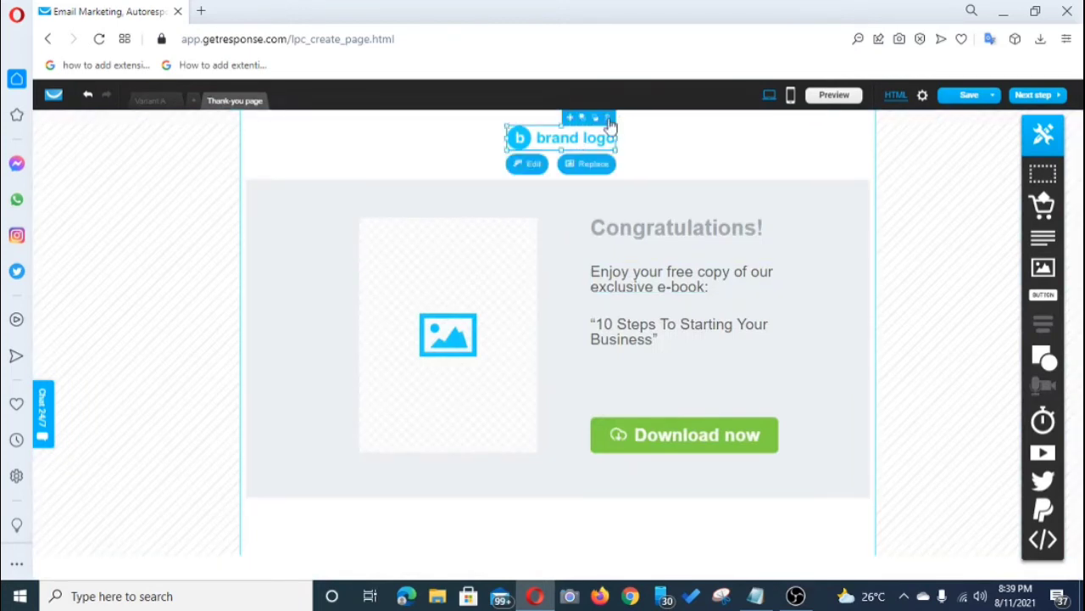
left_click(607, 117)
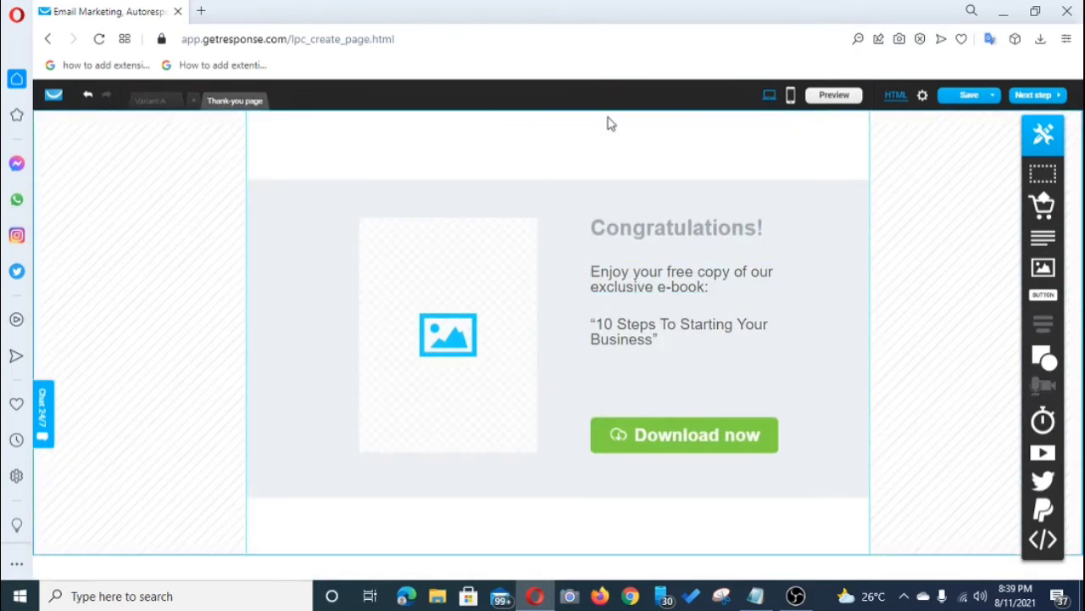
left_click(506, 334)
left_click(533, 234)
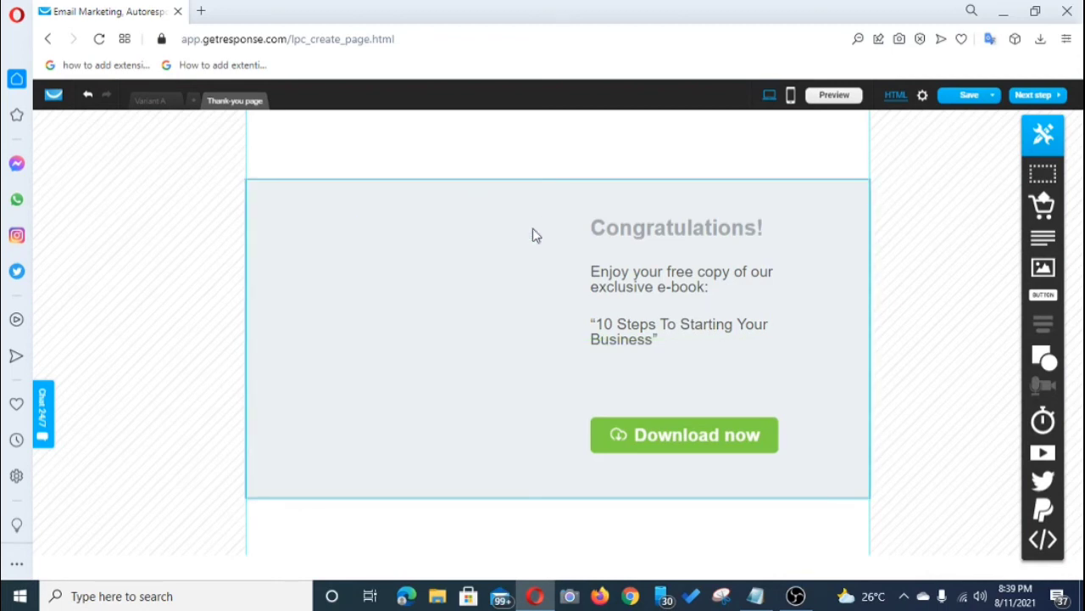
Delete the free e-book message and the "10 Steps To Starting Your Business" text below the Congratulations! heading.
left_click(685, 287)
left_click(768, 254)
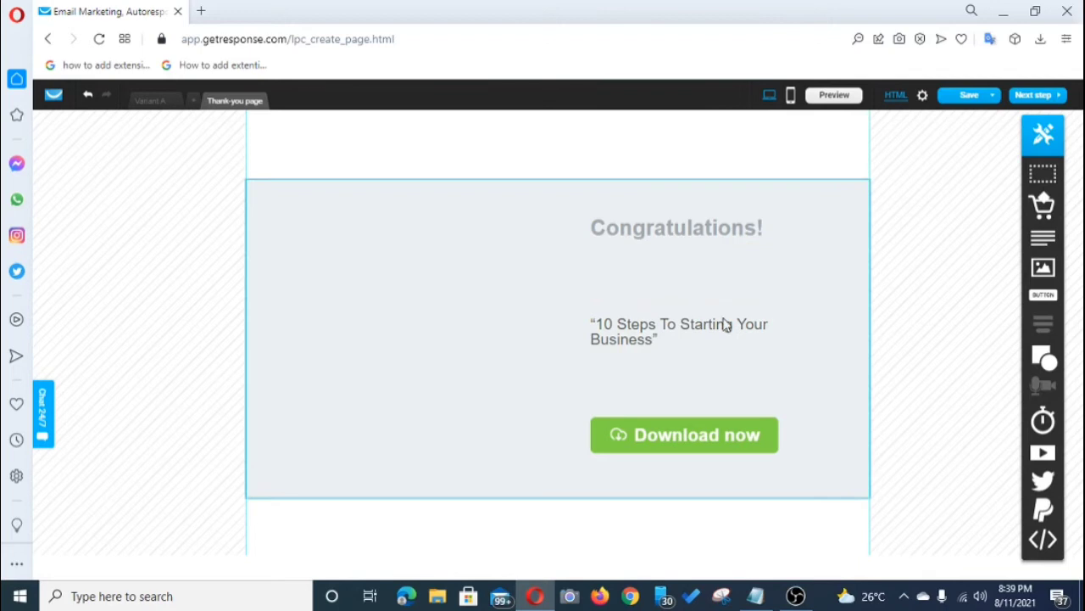
left_click(644, 342)
left_click(768, 308)
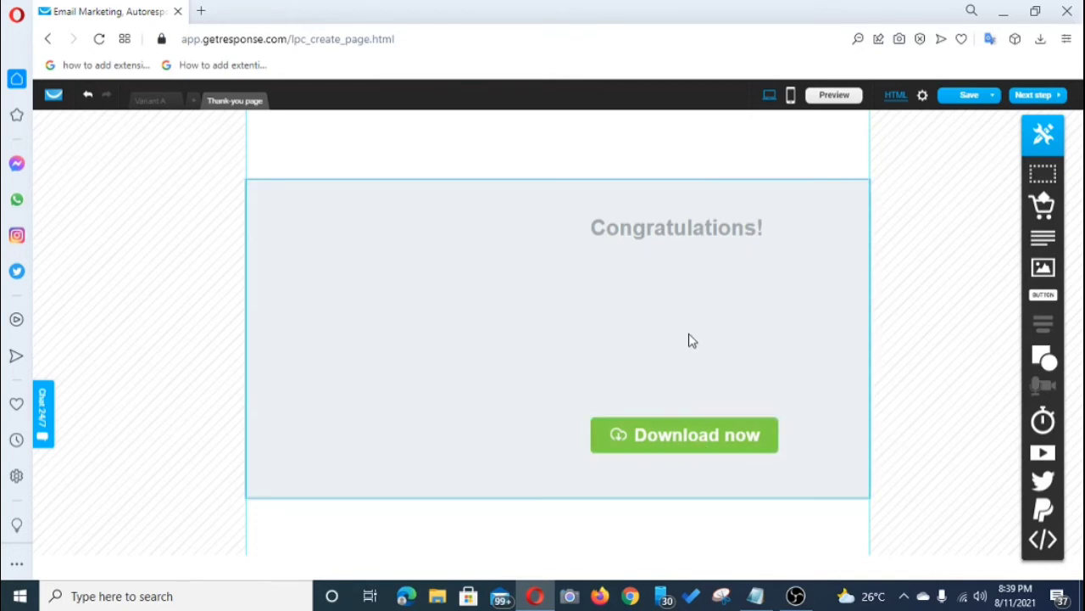
Add an image beside the heading, replace it with the uploaded couple photo, and enlarge it.
left_click(396, 333)
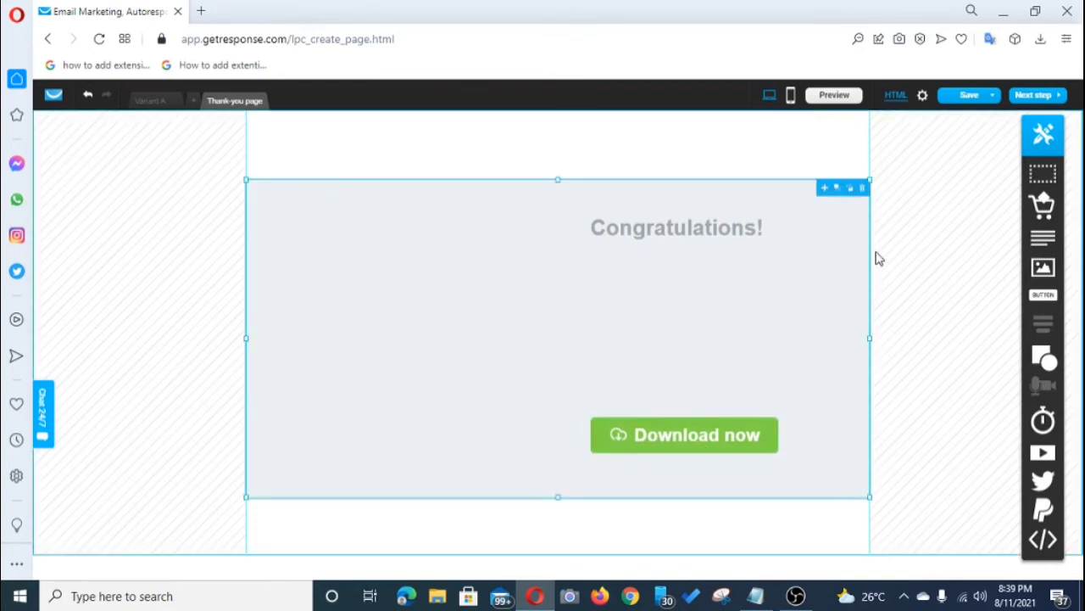
left_click_drag(1043, 268, 419, 377)
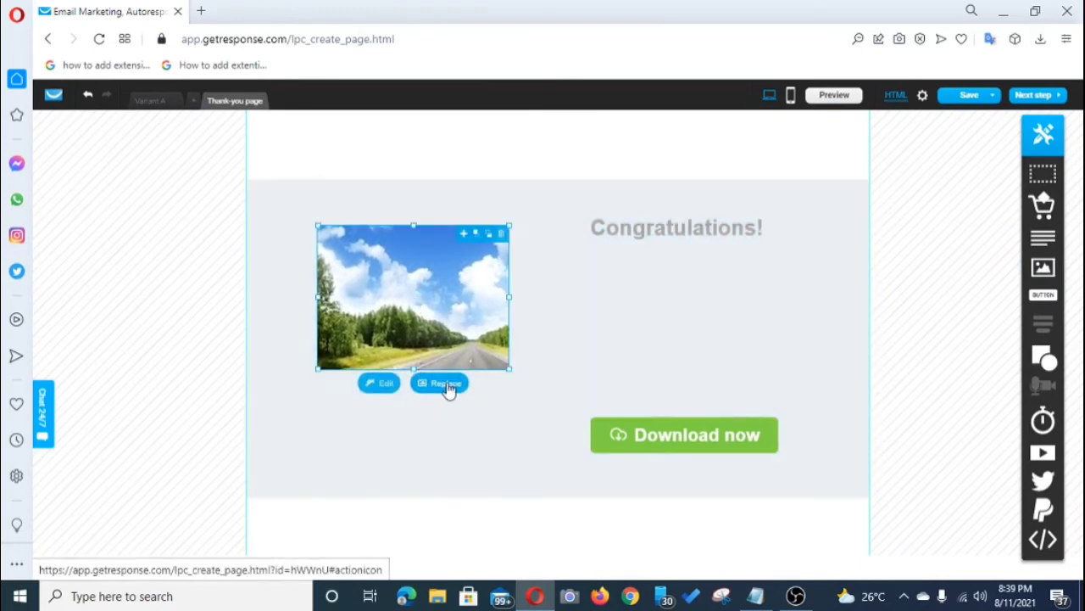
left_click(448, 386)
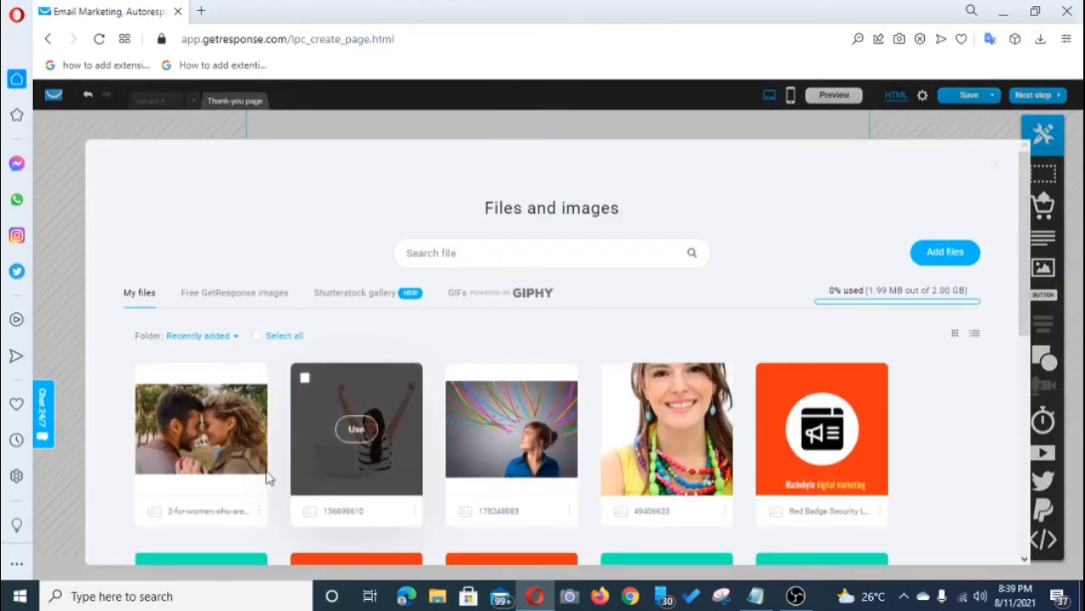
left_click(200, 429)
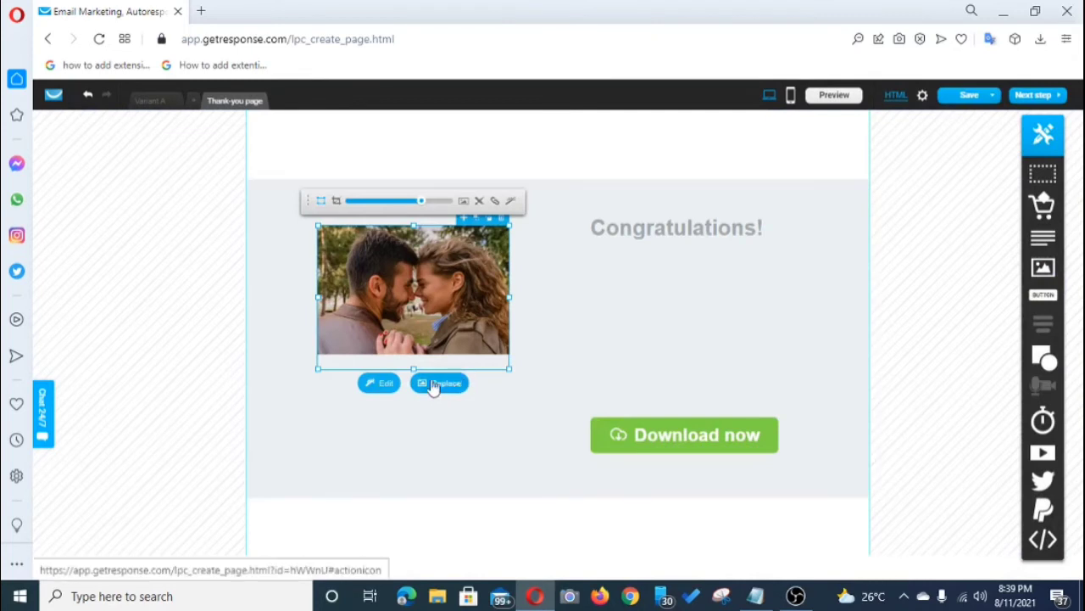
left_click_drag(413, 369, 413, 400)
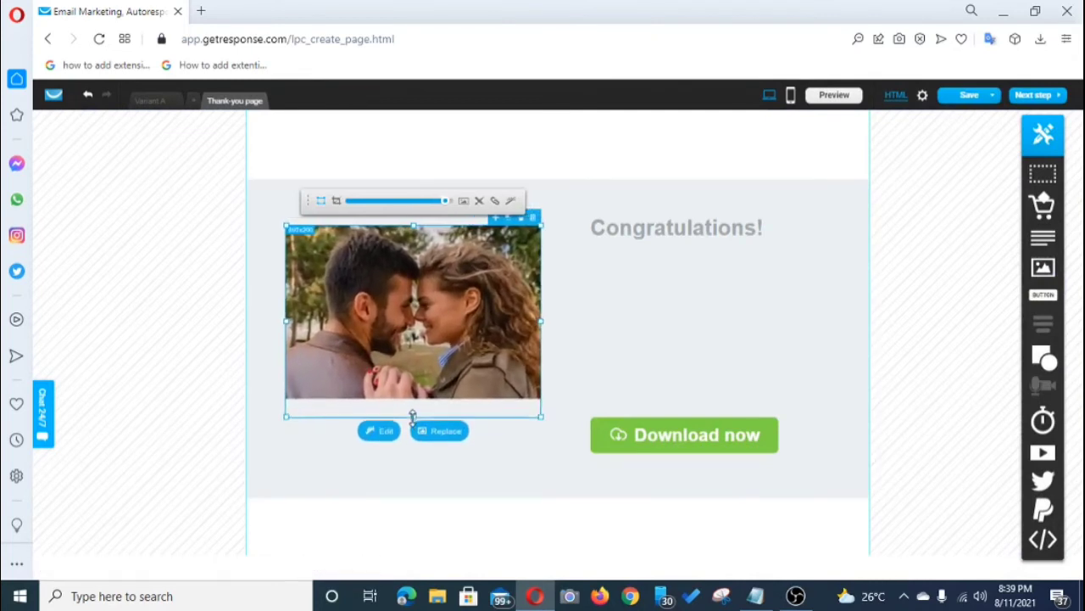
Set the text color of the "Congratulations!" heading to blue #099AE2.
left_click(707, 265)
left_click(685, 233)
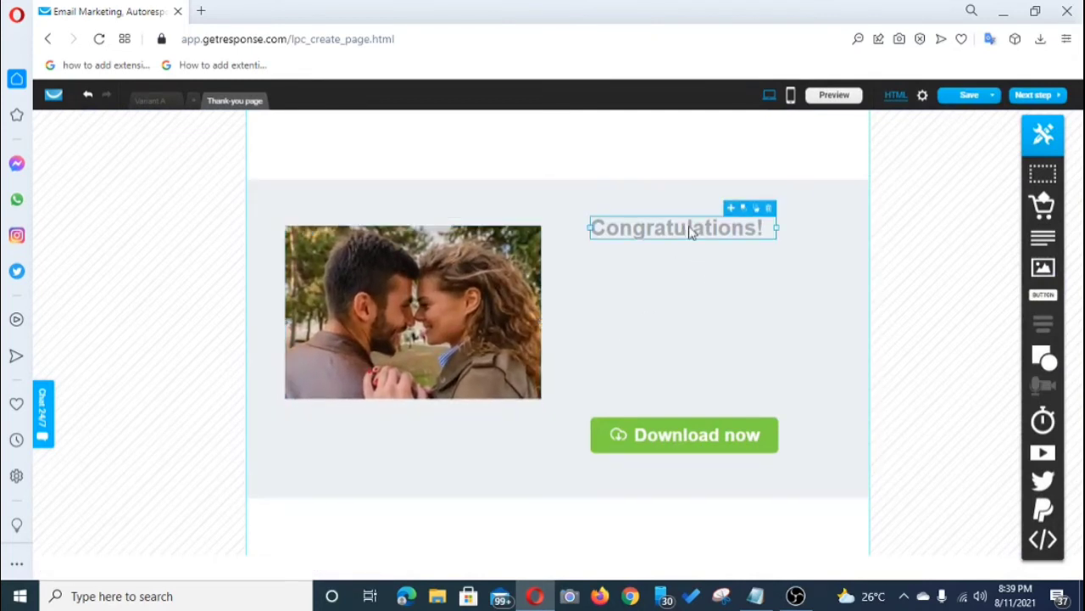
double_click(766, 232)
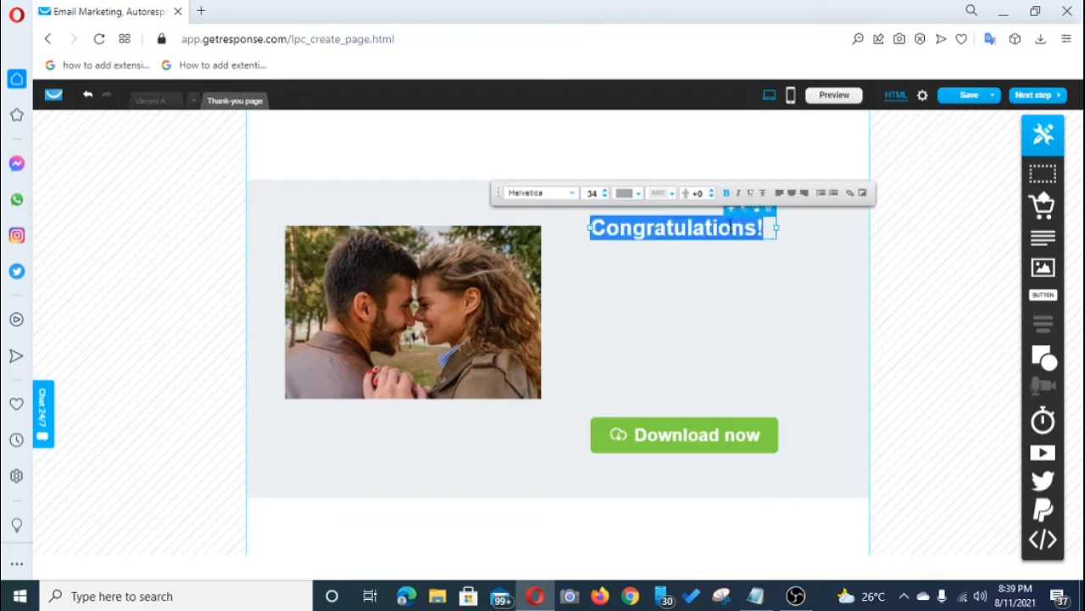
left_click(625, 195)
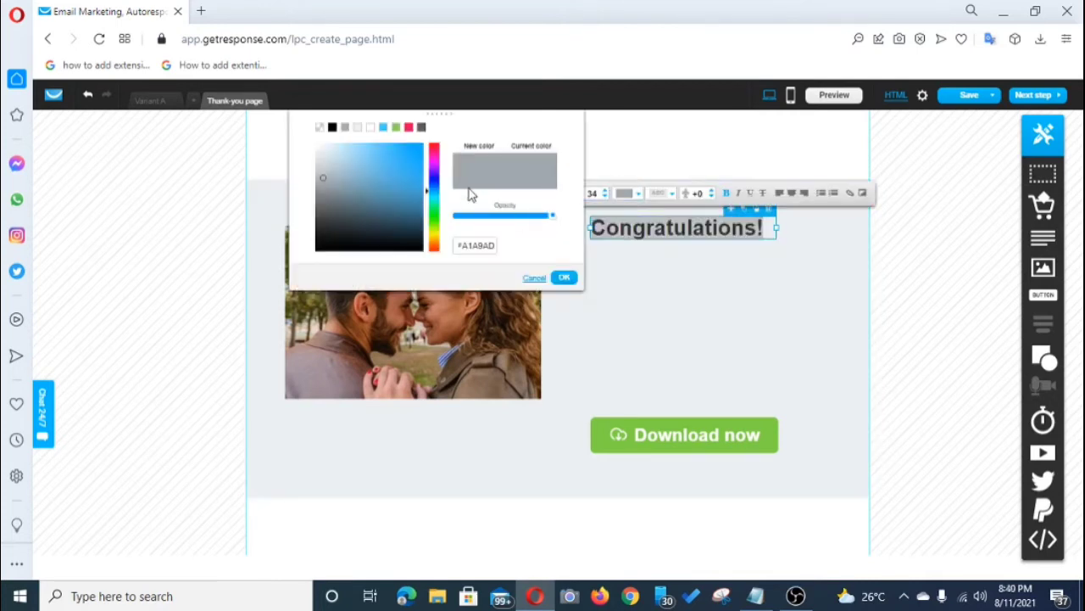
left_click(418, 153)
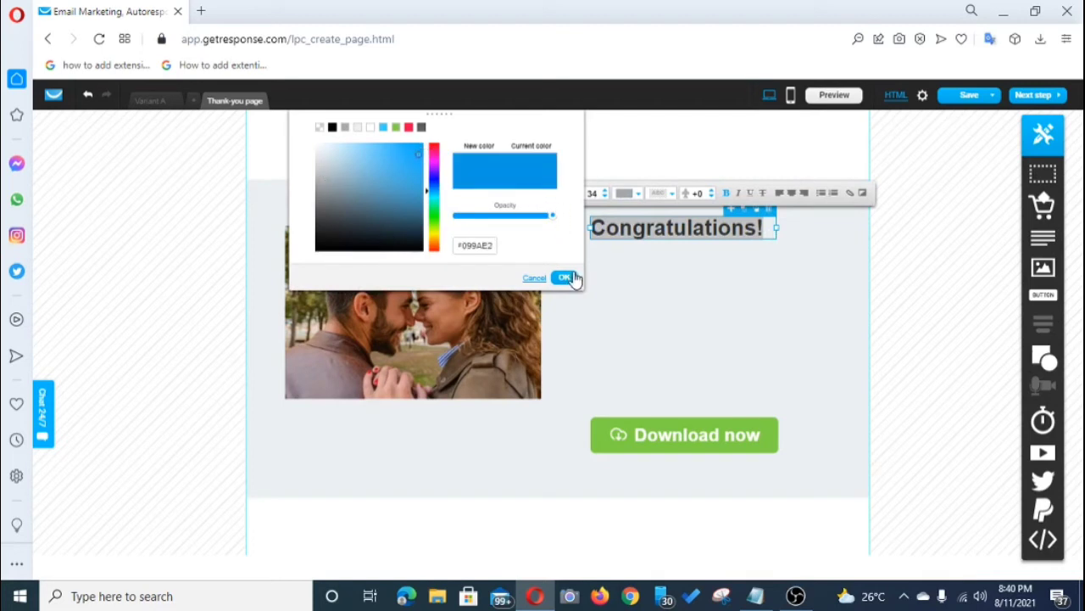
left_click(565, 278)
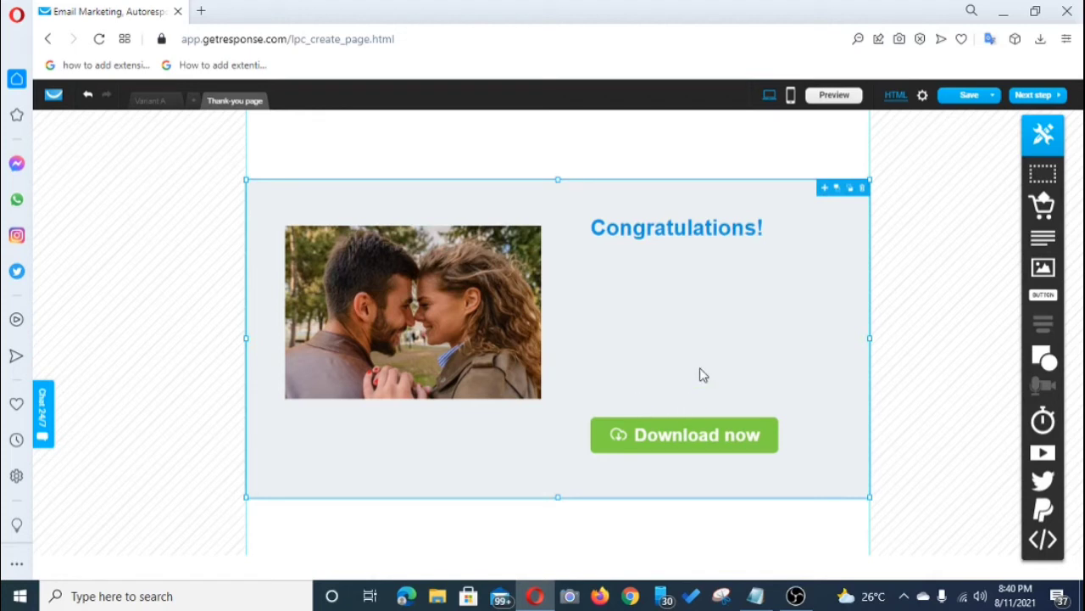
Consult the thank-you text in the Notepad notes, then add a text block under the heading reading "You have just taken an incredible step towards your dream".
left_click(756, 595)
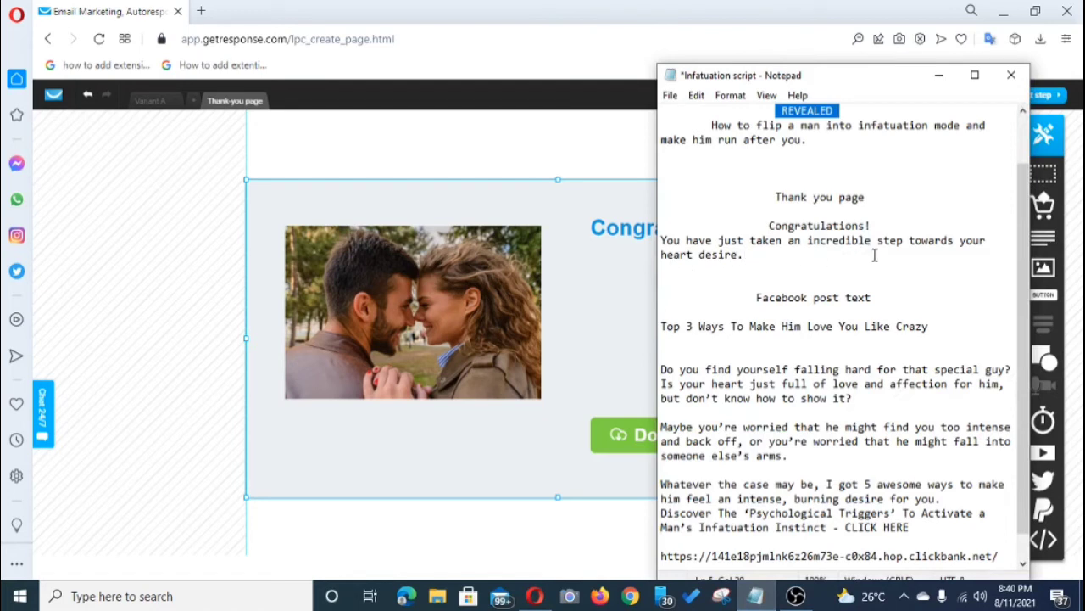
left_click(621, 285)
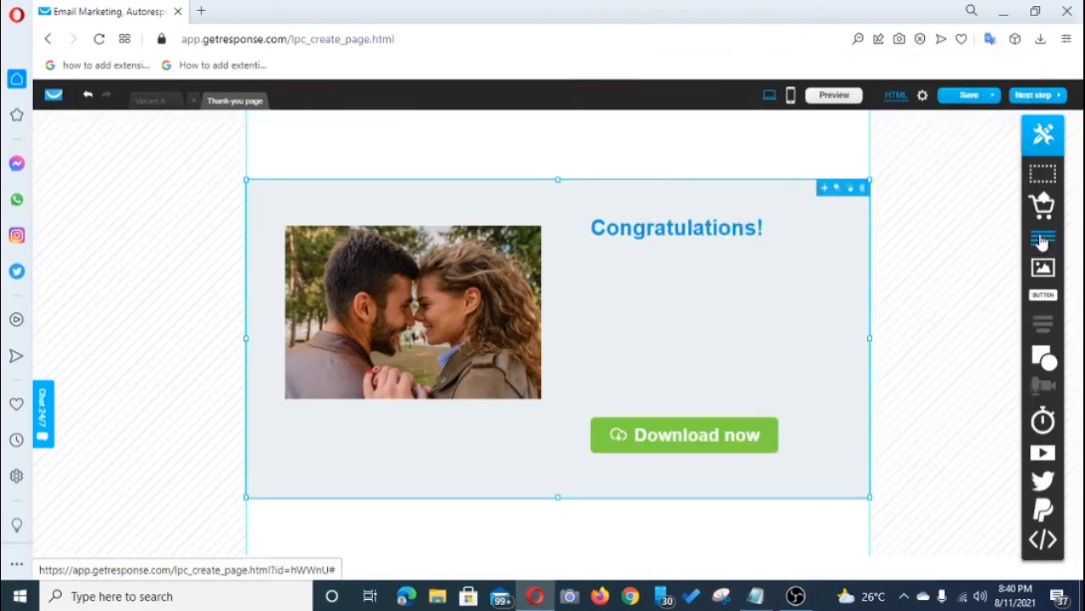
left_click_drag(1043, 242, 741, 279)
double_click(742, 270)
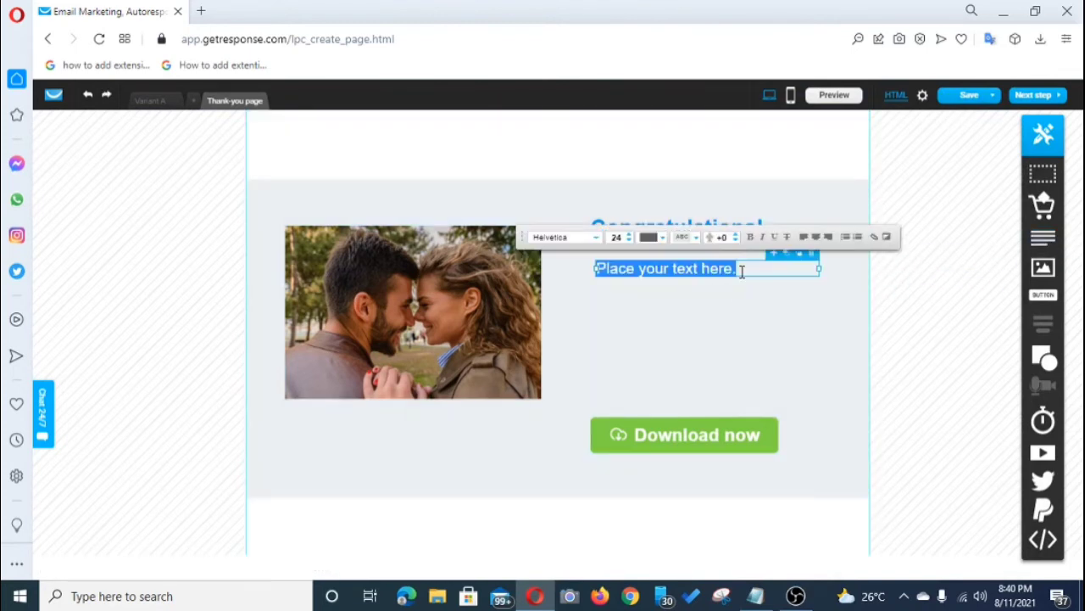
key("BackSpace")
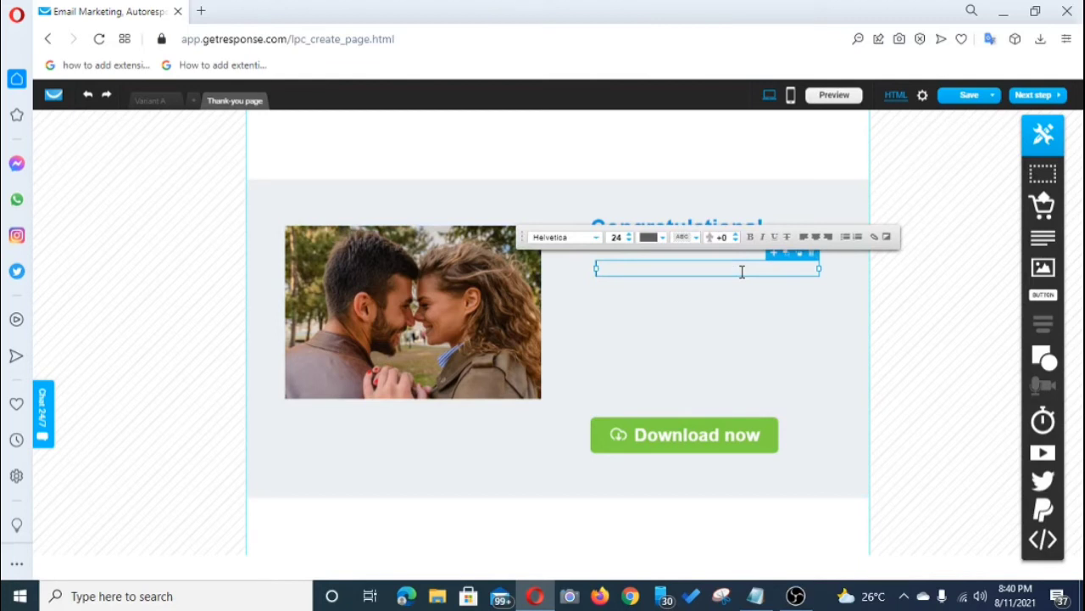
type("You have just")
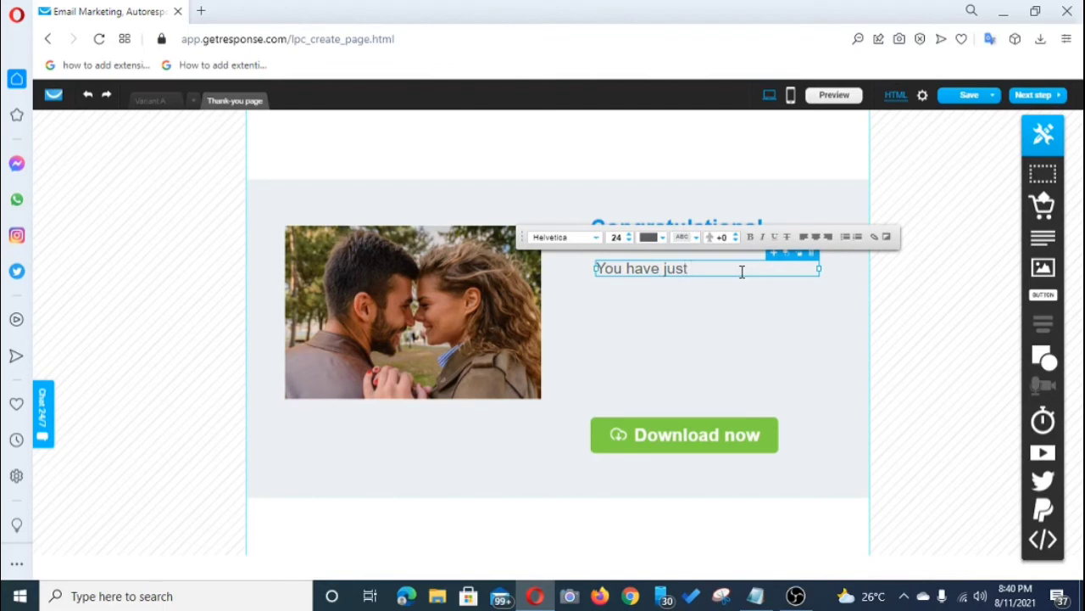
type(" taken an incr")
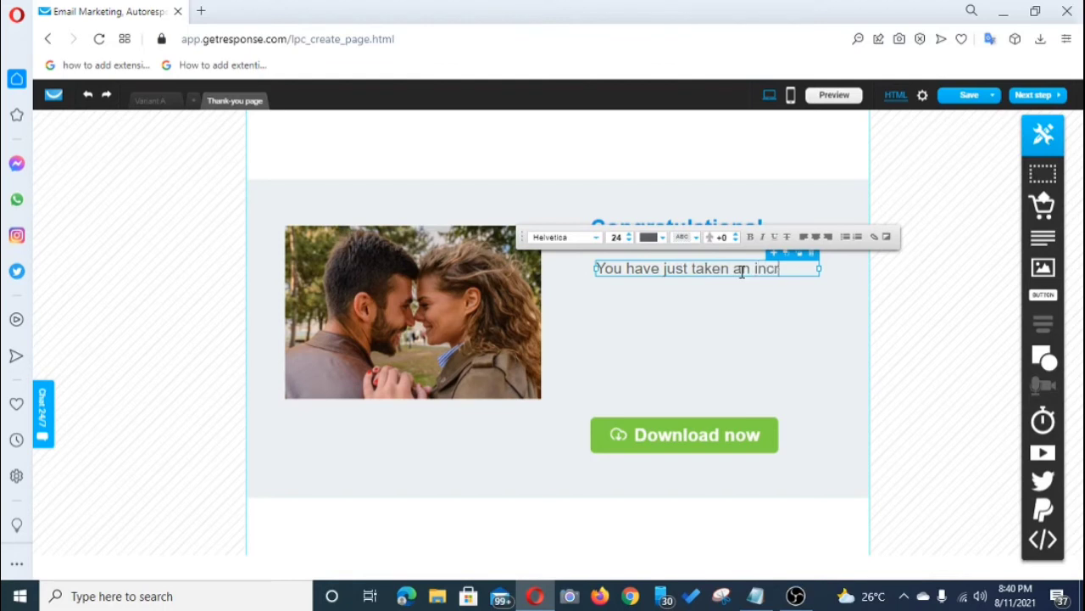
type("edible")
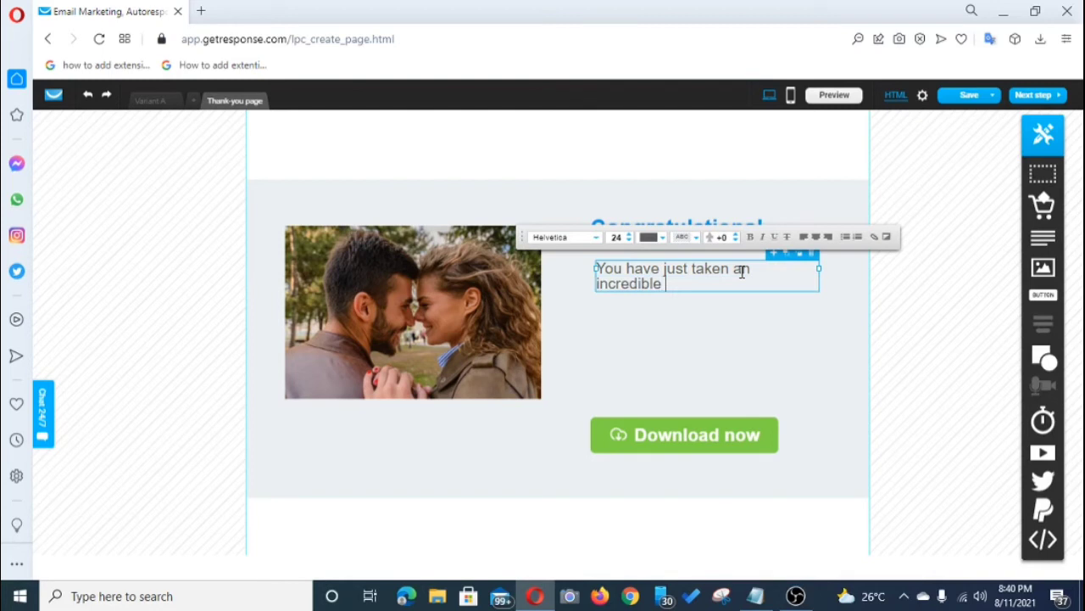
type(" step towards")
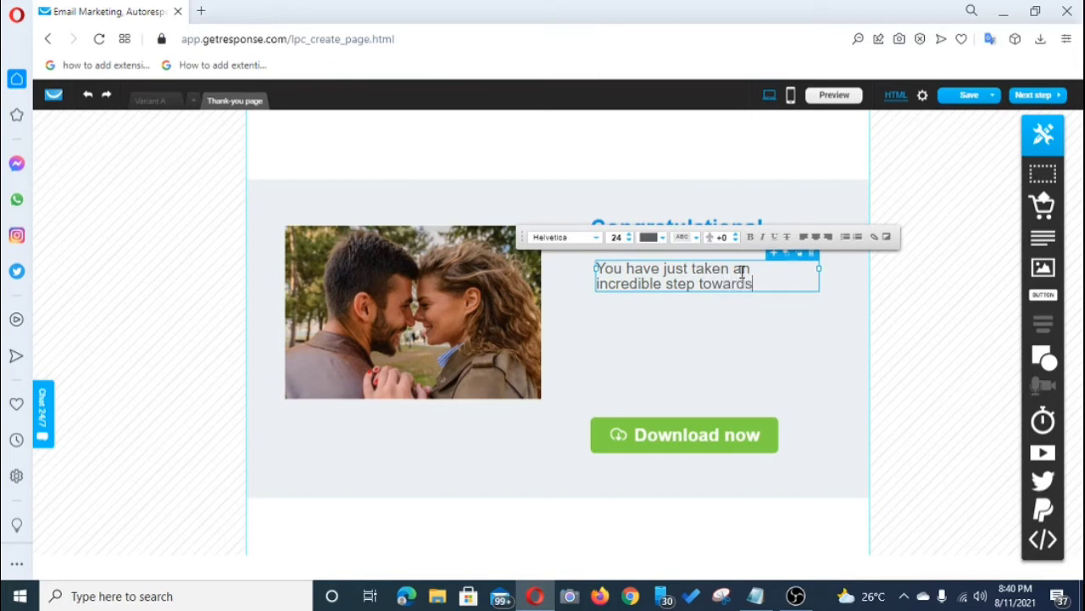
type(" your dream")
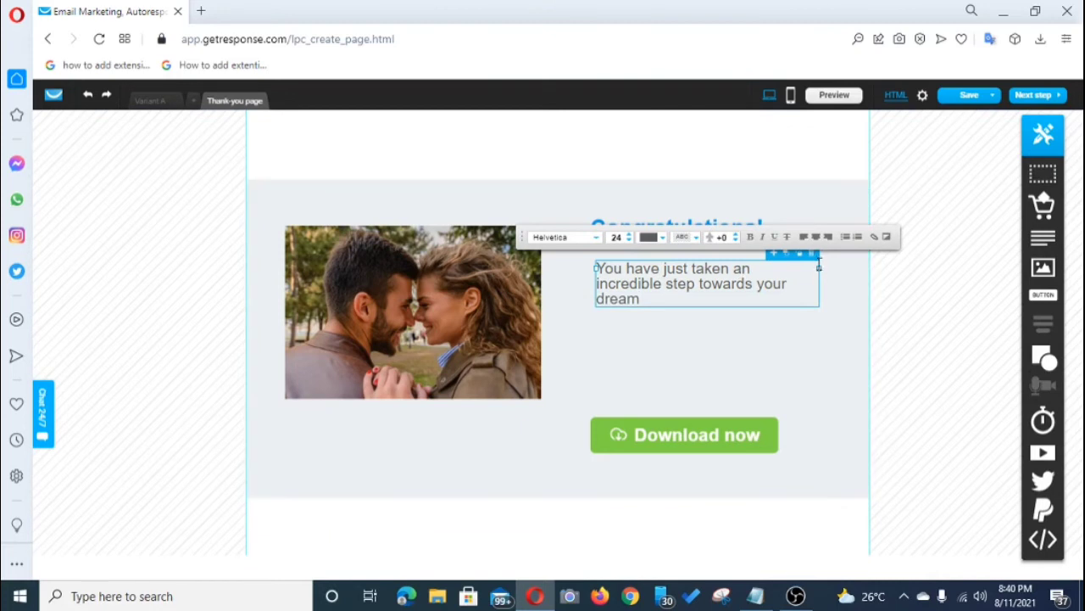
Widen the new message text box on both sides so its text fits on two lines.
left_click_drag(819, 268, 853, 269)
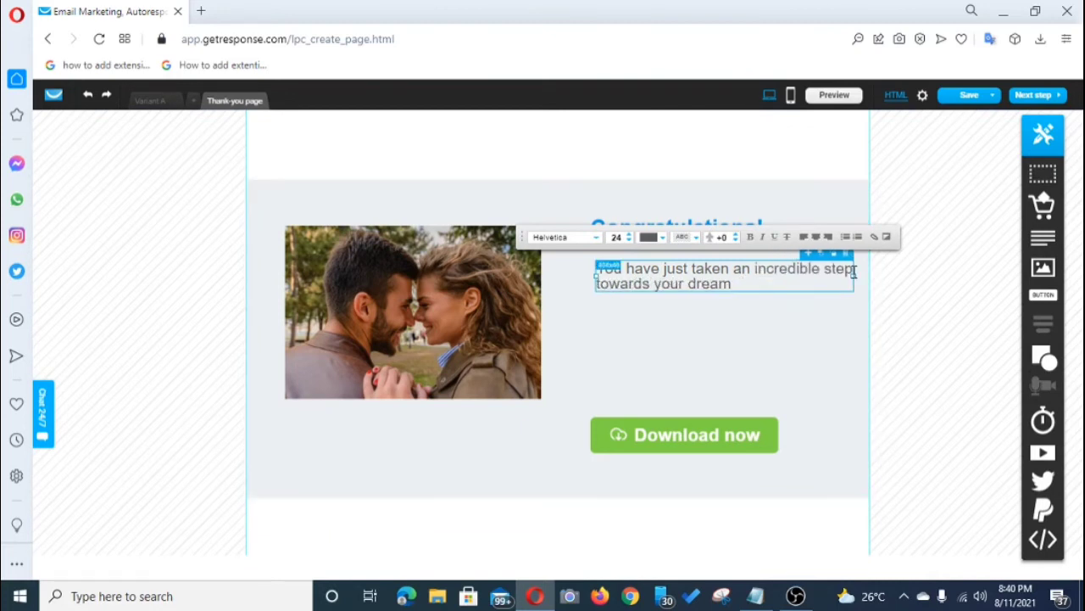
left_click(596, 283)
left_click(594, 276)
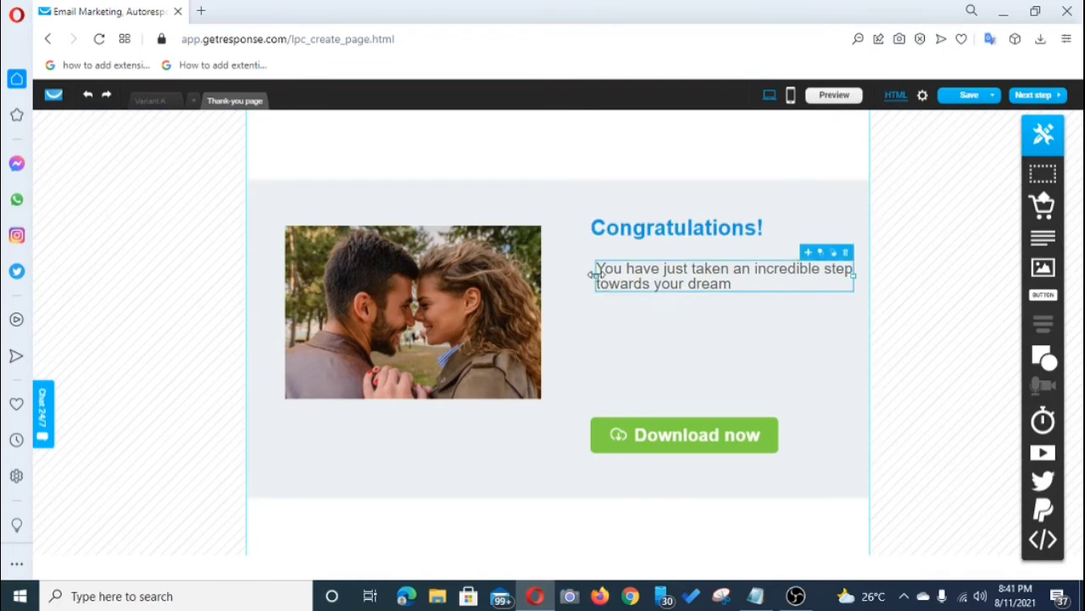
left_click_drag(592, 275, 568, 276)
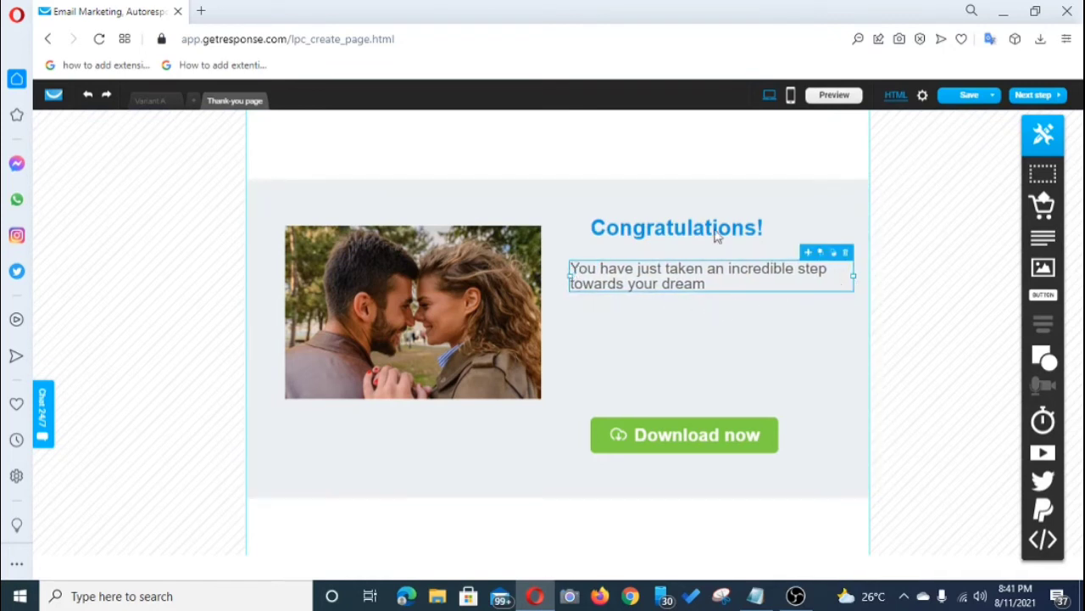
Move the message text lower in the section and raise the "Download now" button to sit just beneath it.
left_click_drag(706, 282, 722, 340)
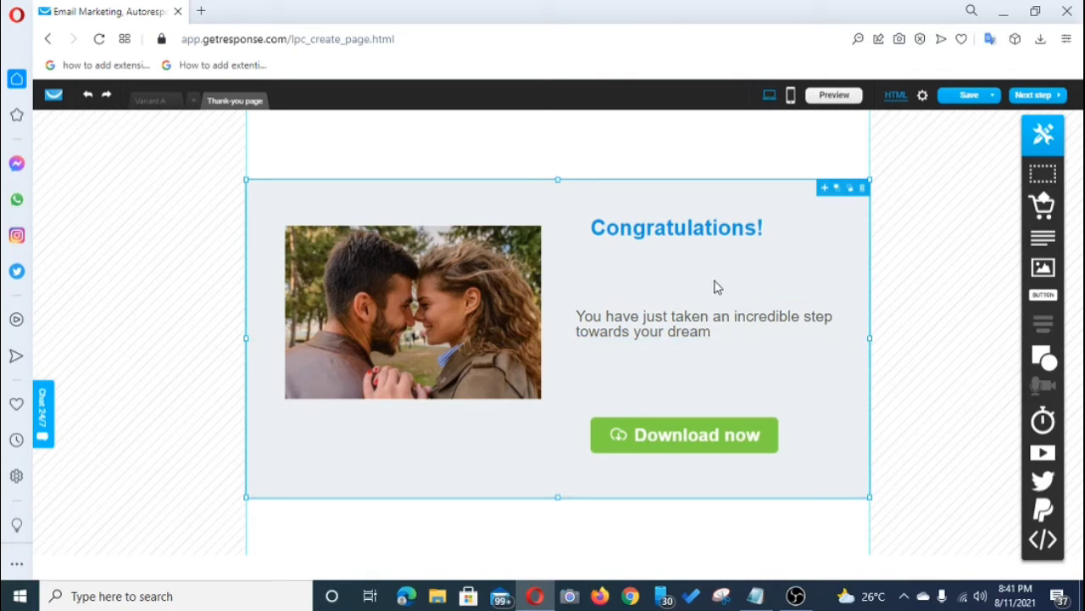
left_click(728, 442)
left_click_drag(729, 446, 727, 409)
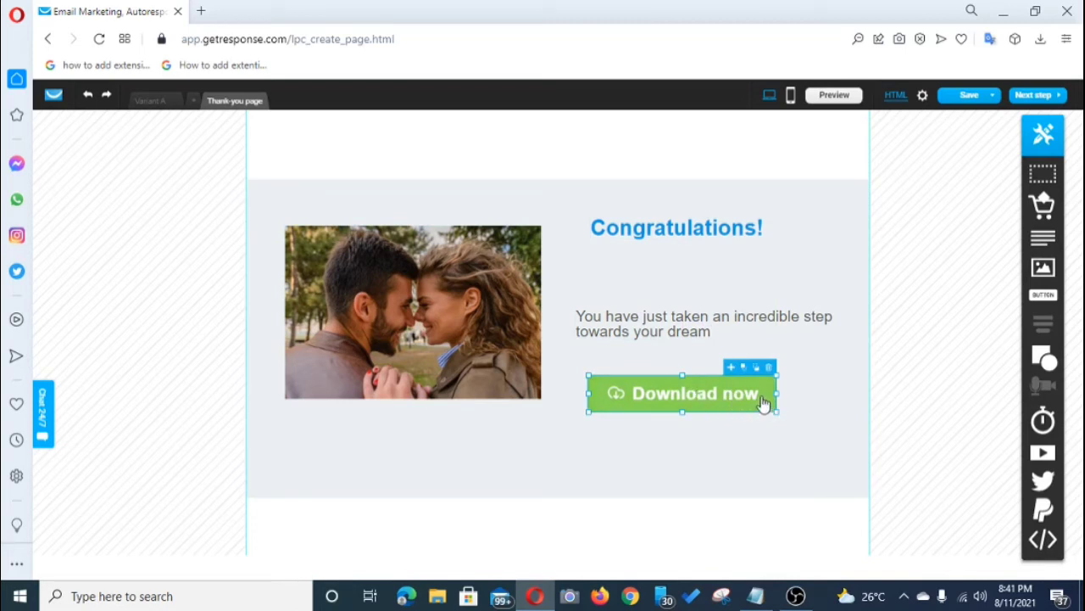
Replace the label of the "Download now" button on the thank-you page with "Watch now".
double_click(763, 404)
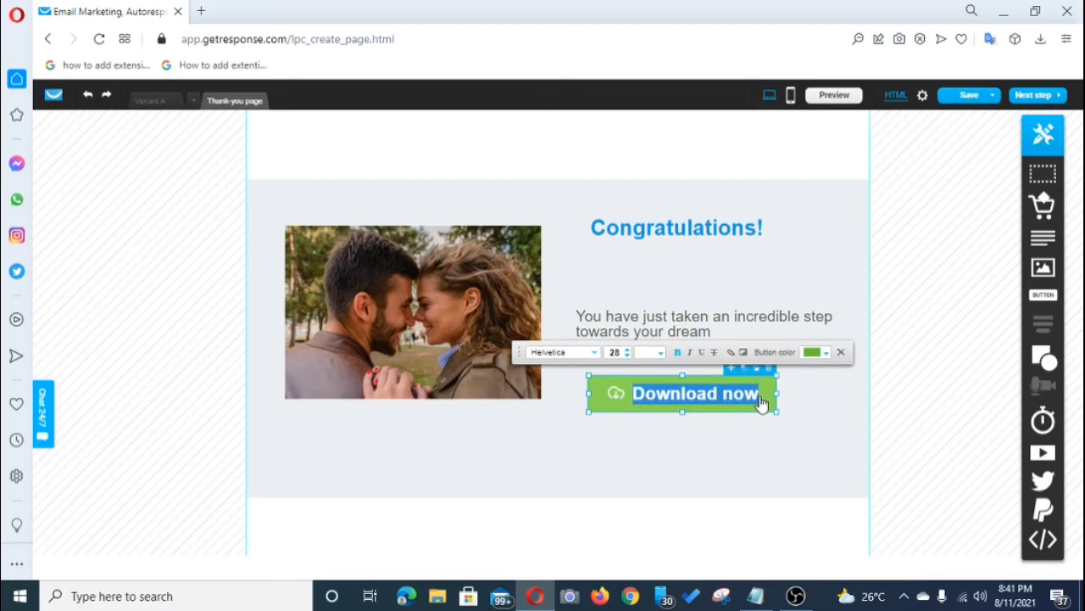
left_click(752, 597)
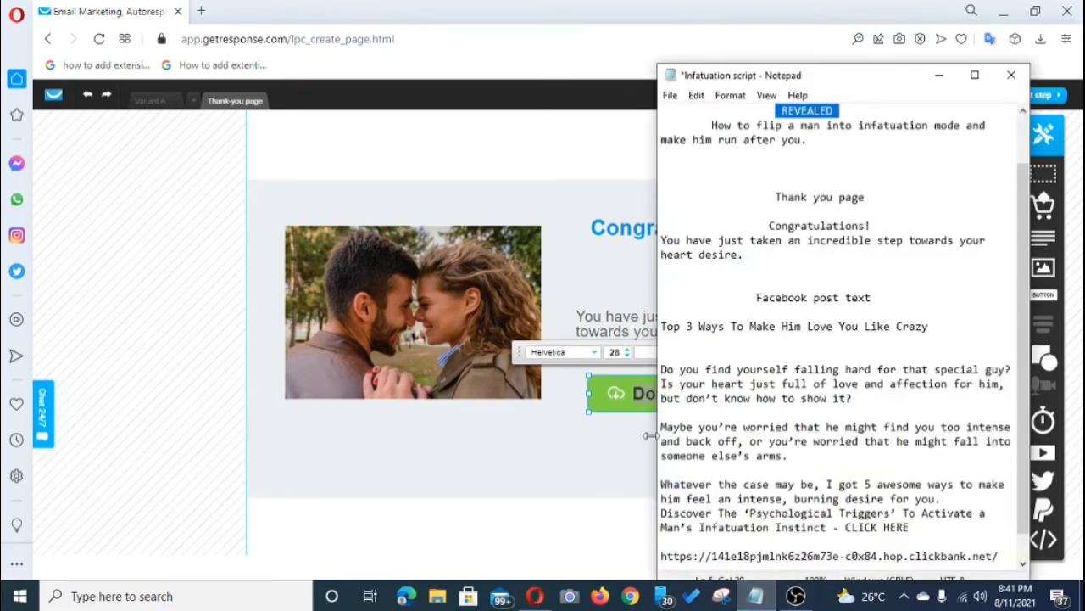
left_click(630, 451)
left_click(759, 407)
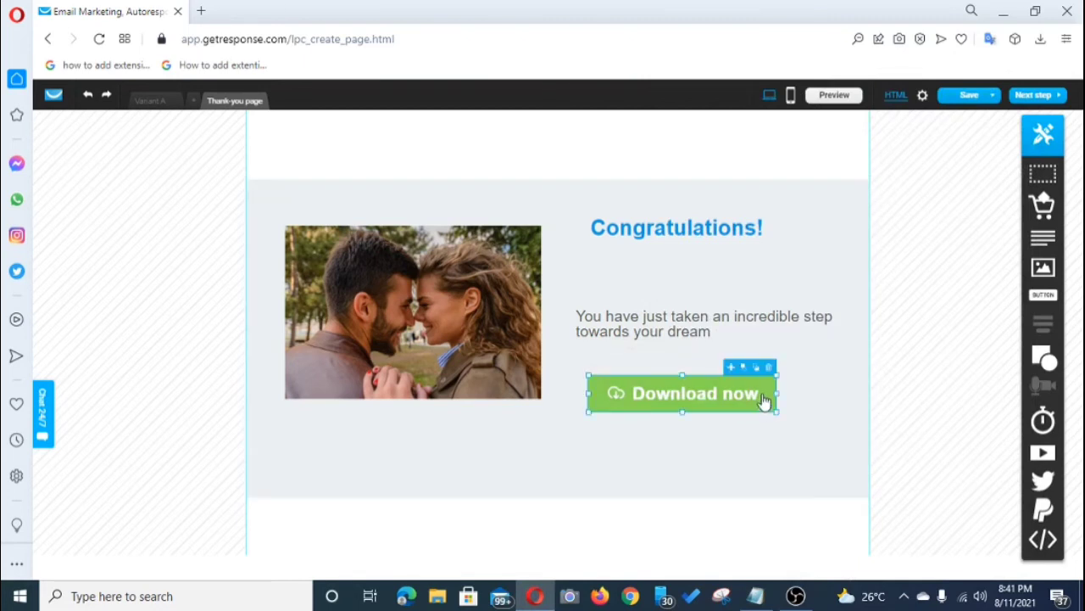
double_click(764, 399)
key("BackSpace")
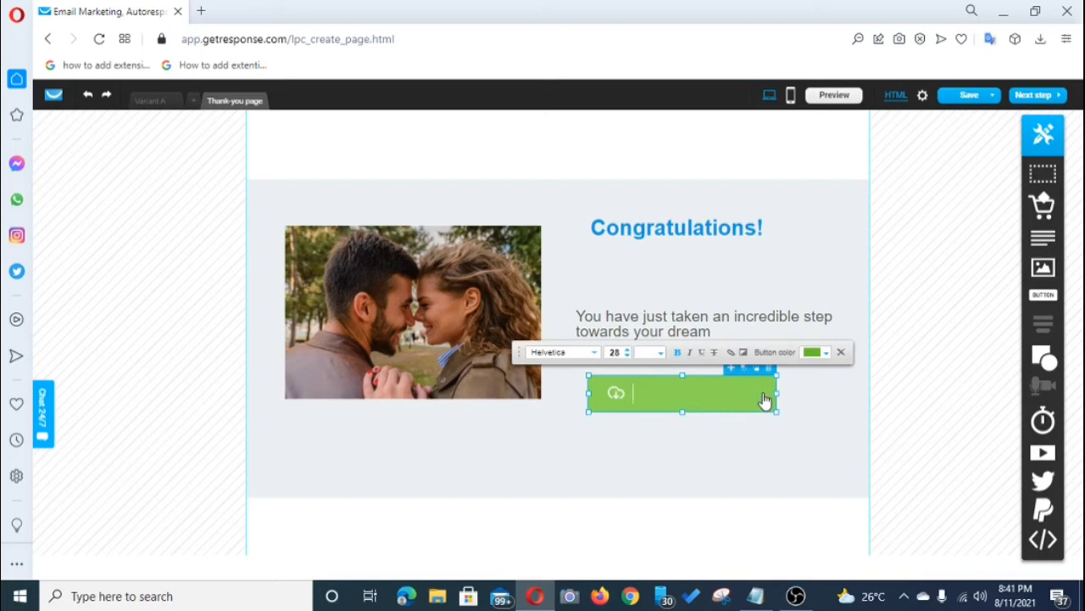
type("WAT")
key("BackSpace")
type("ch")
type("t")
key("BackSpace")
key("BackSpace")
key("BackSpace")
type("atch")
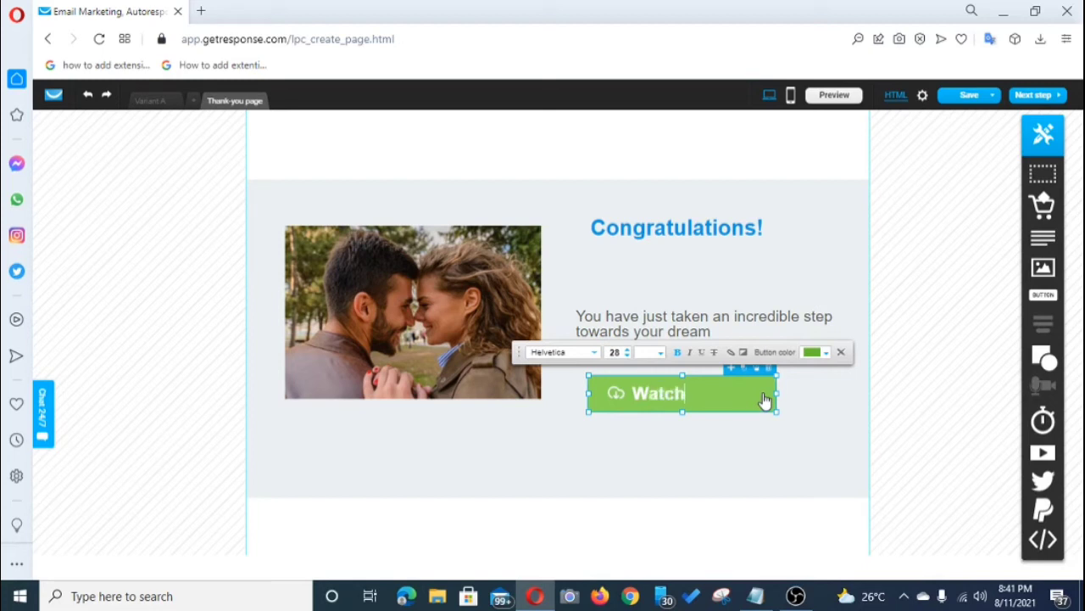
type(" now")
Open the link settings of the "Watch now" button and copy the ClickBank affiliate link from the end of the Notepad notes.
left_click(729, 354)
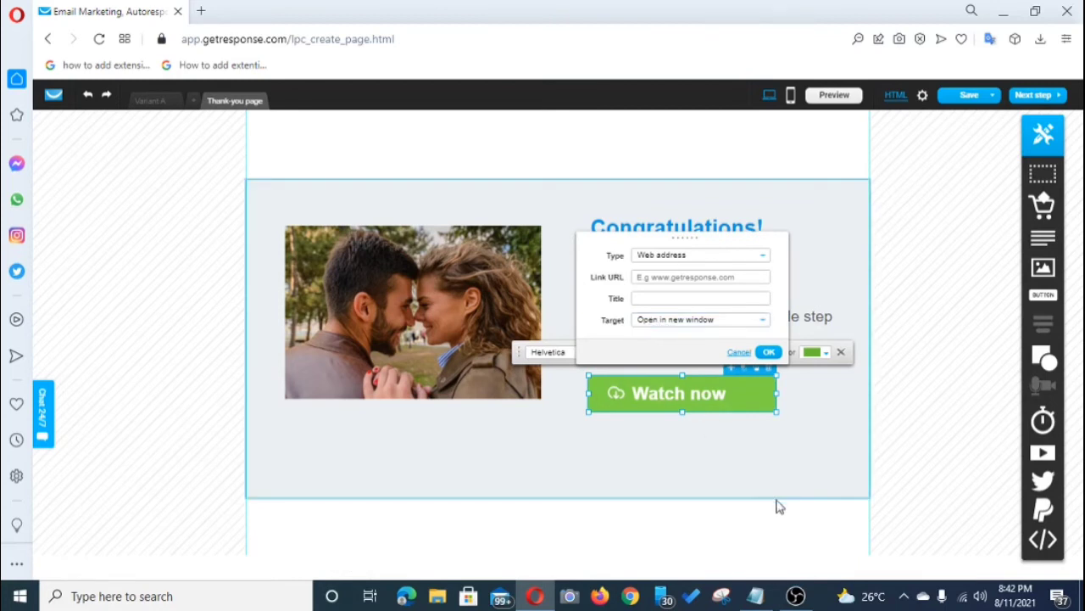
left_click(757, 596)
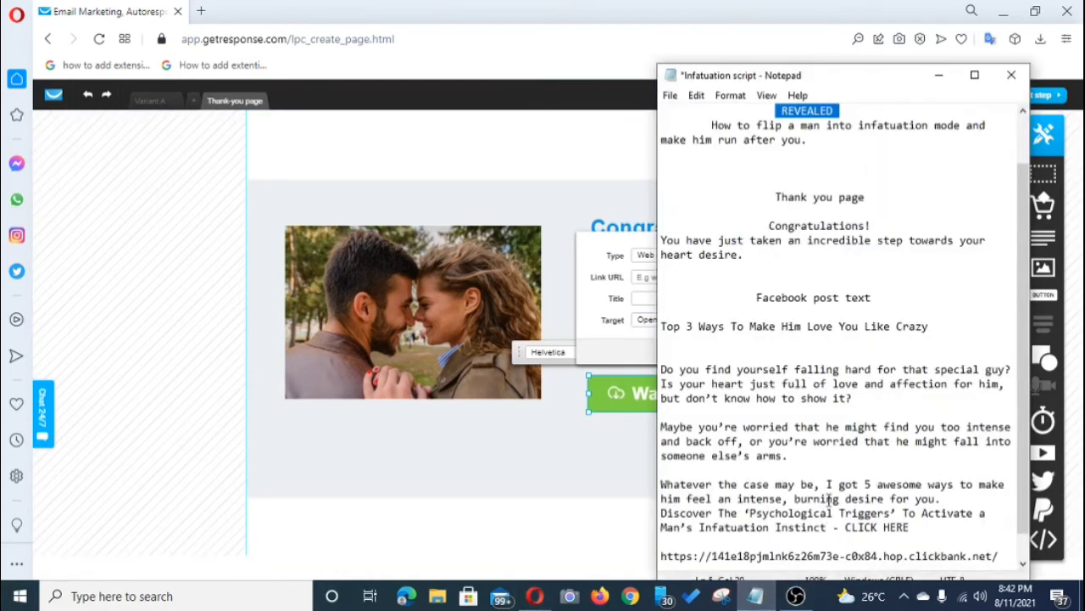
scroll(829, 501, "down", 1)
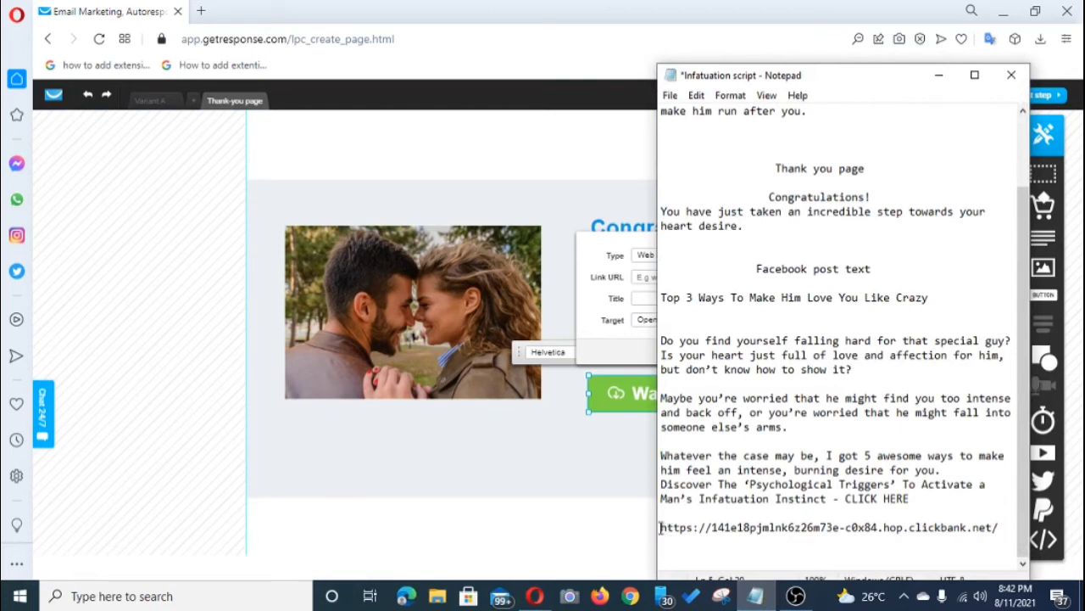
left_click_drag(661, 531, 984, 540)
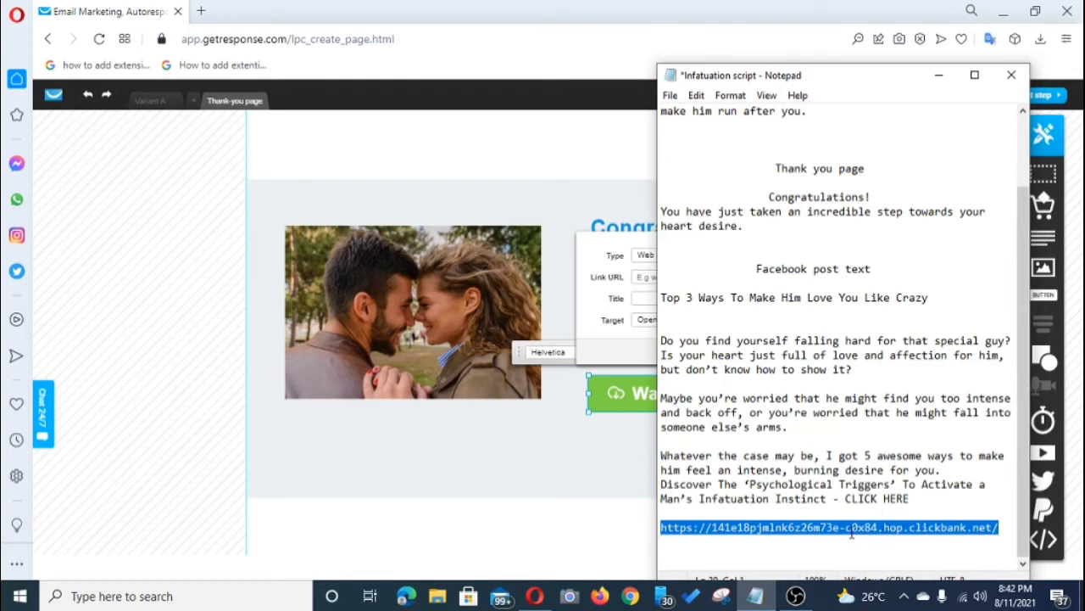
key("ctrl+c")
right_click(906, 527)
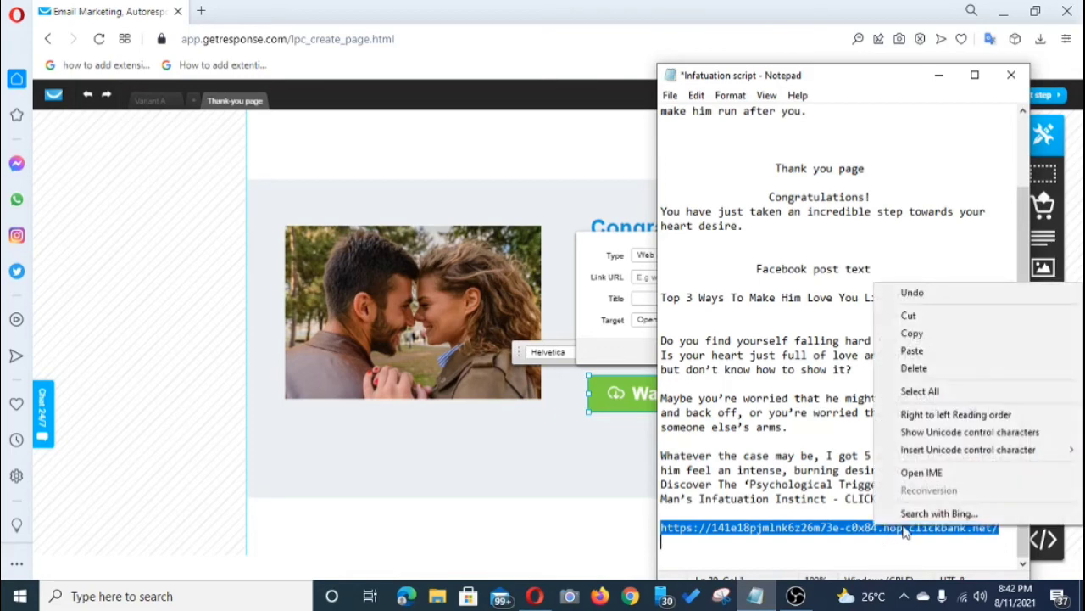
left_click(916, 332)
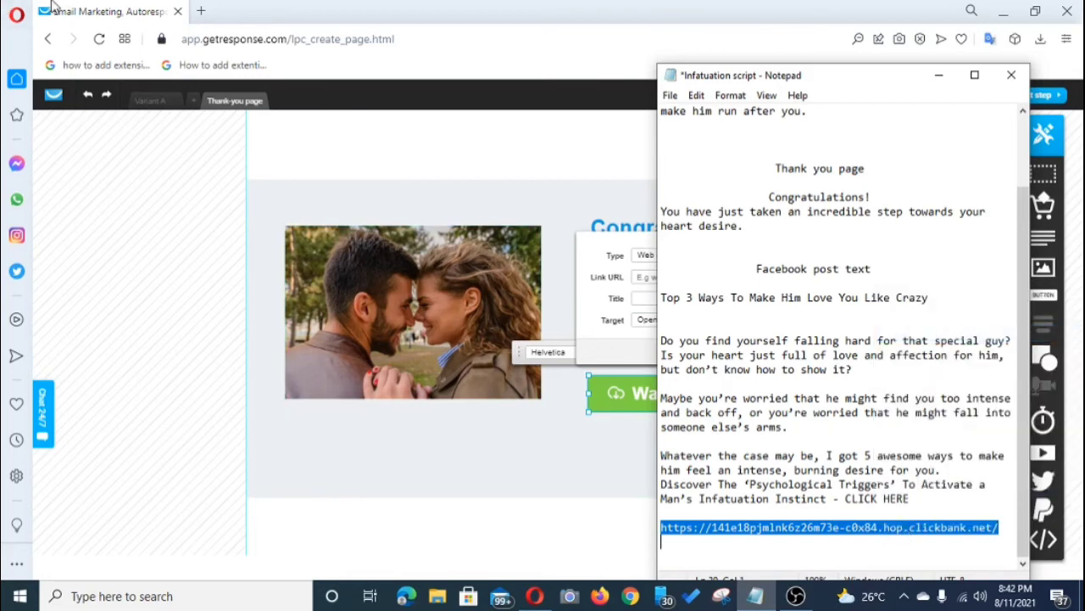
Open the Bitly website in a new browser tab.
left_click(201, 11)
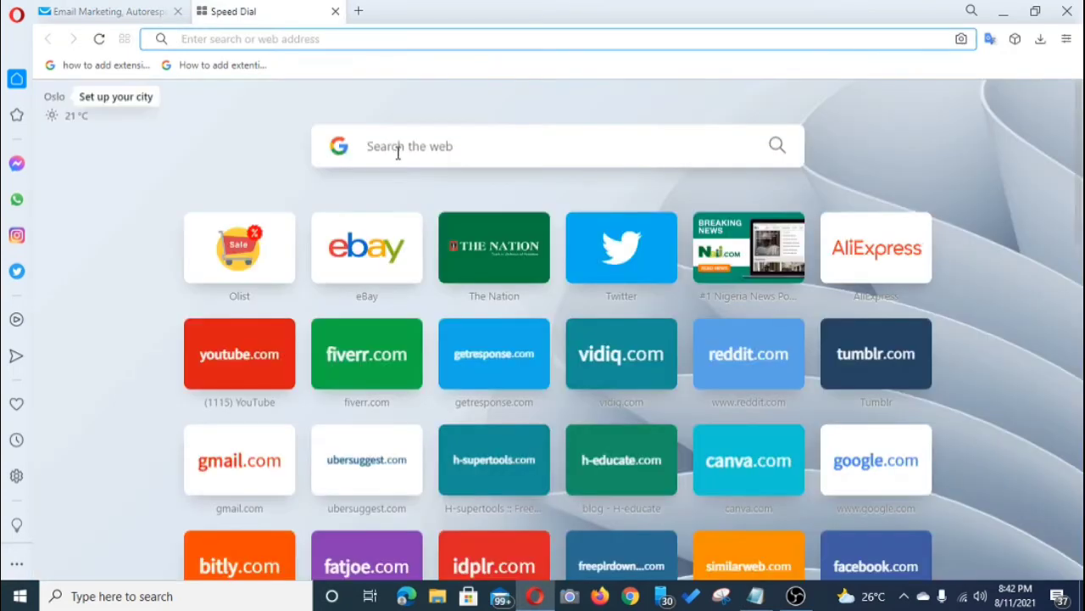
scroll(353, 373, "down", 3)
left_click(243, 354)
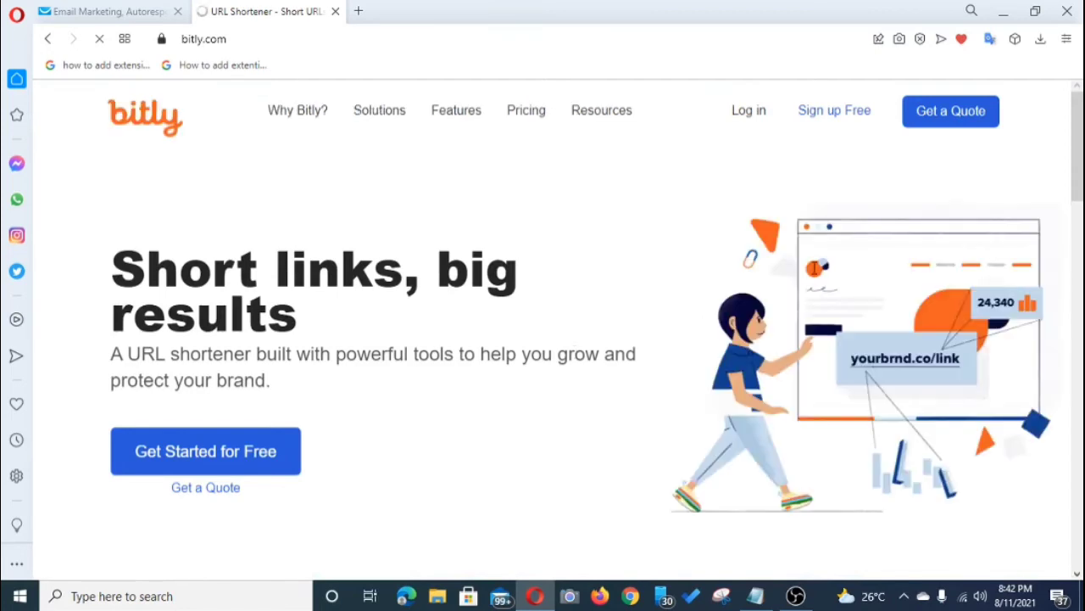
Shorten the copied ClickBank affiliate link with Bitly, dismissing the free plan promotion, and copy the short link.
scroll(814, 316, "down", 3)
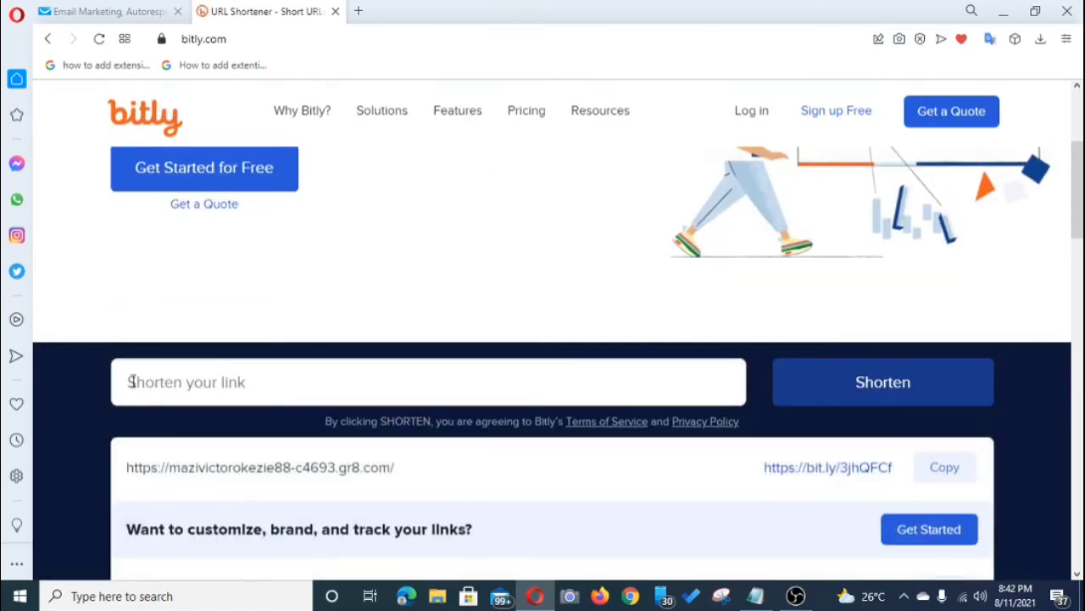
left_click(128, 381)
right_click(133, 384)
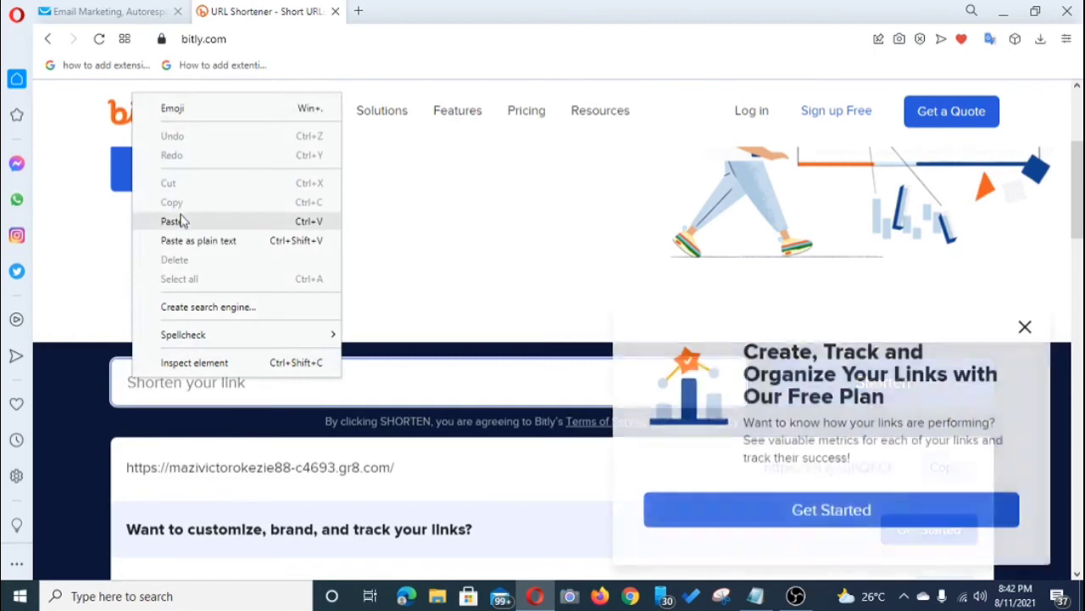
left_click(181, 220)
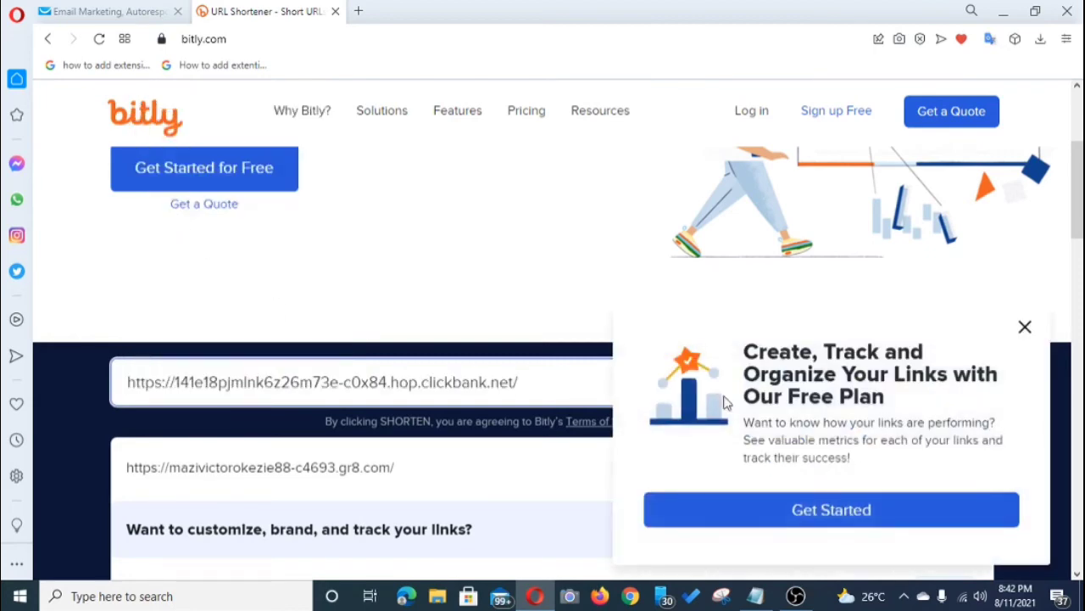
left_click(1026, 327)
left_click(889, 388)
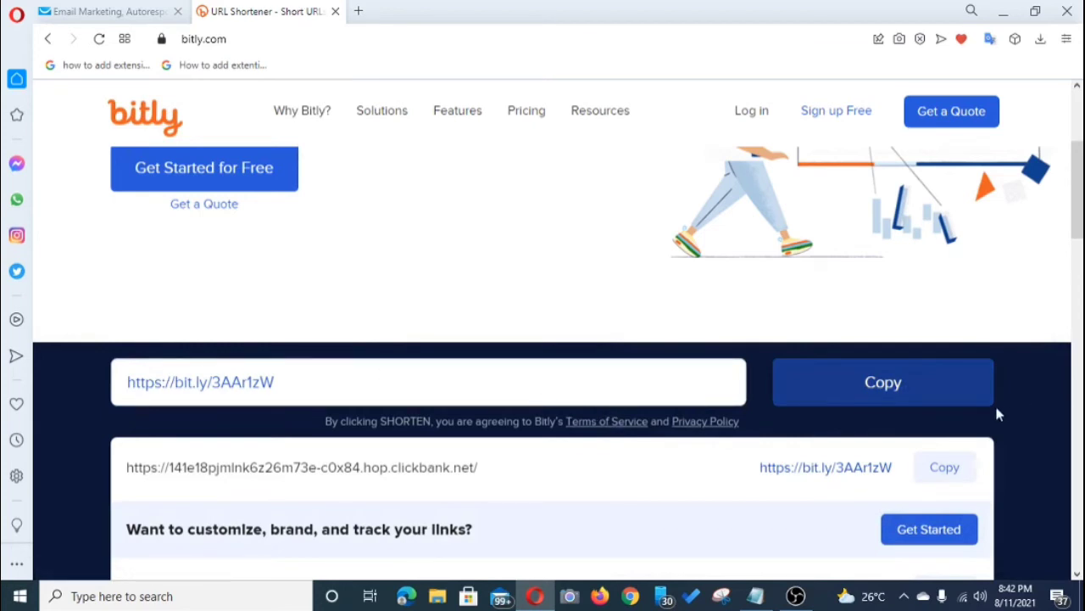
left_click(880, 383)
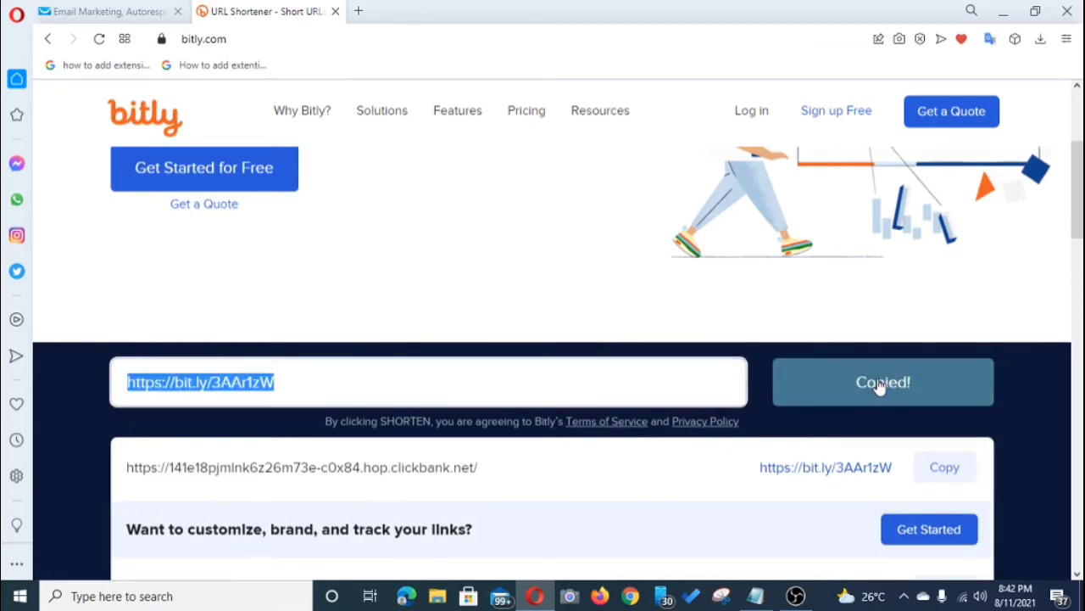
left_click(123, 12)
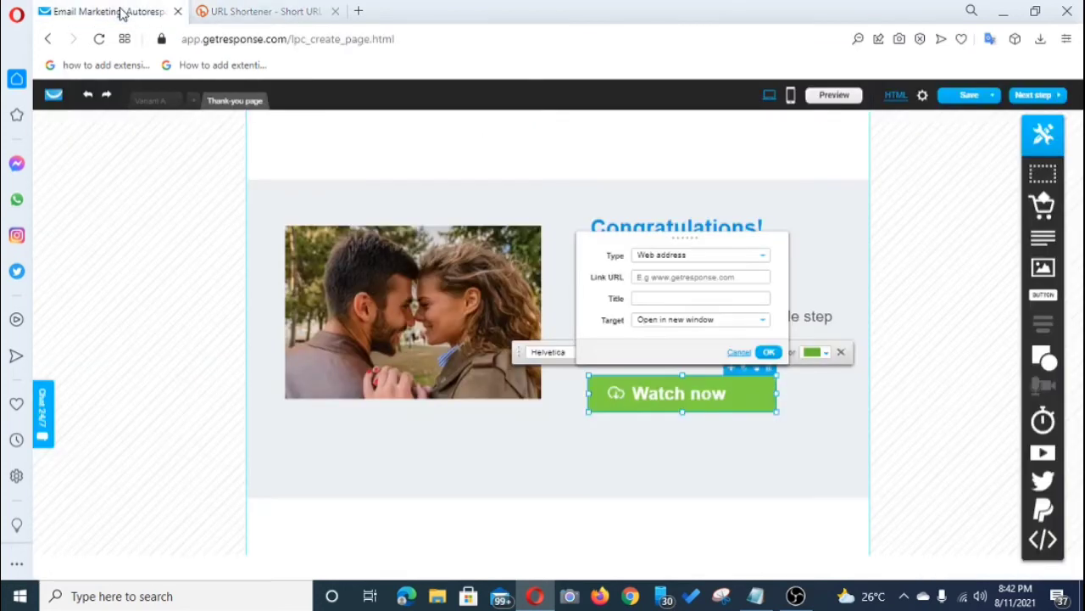
left_click(647, 277)
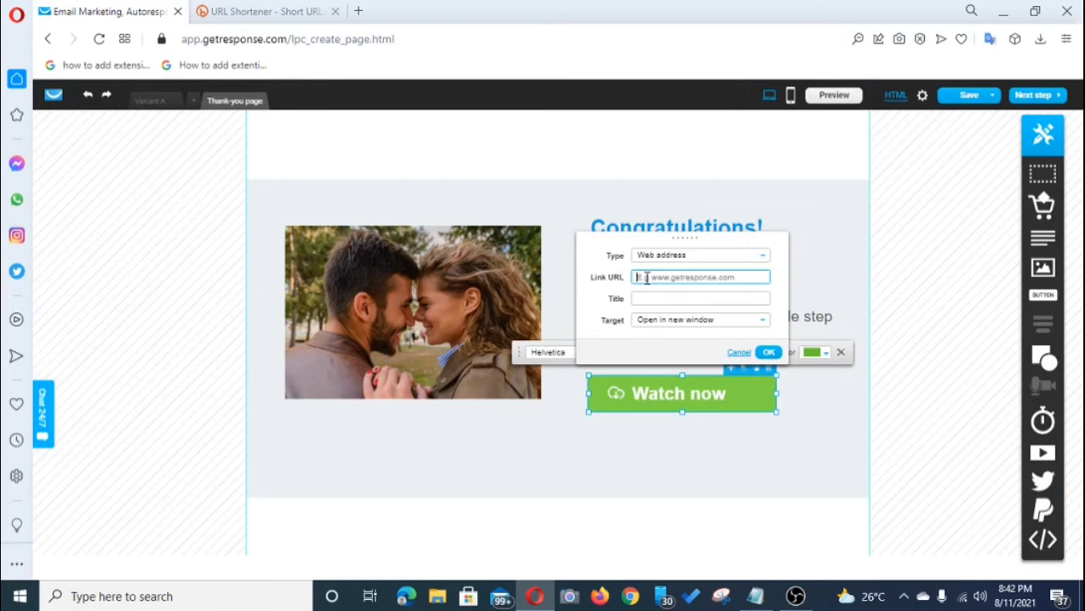
right_click(647, 277)
left_click(685, 404)
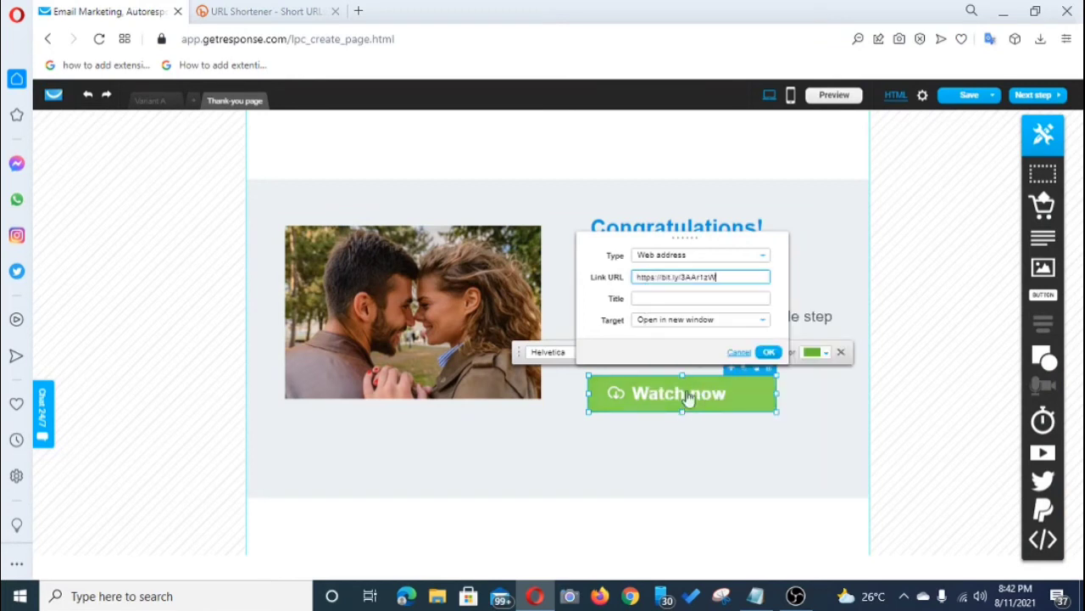
left_click(774, 353)
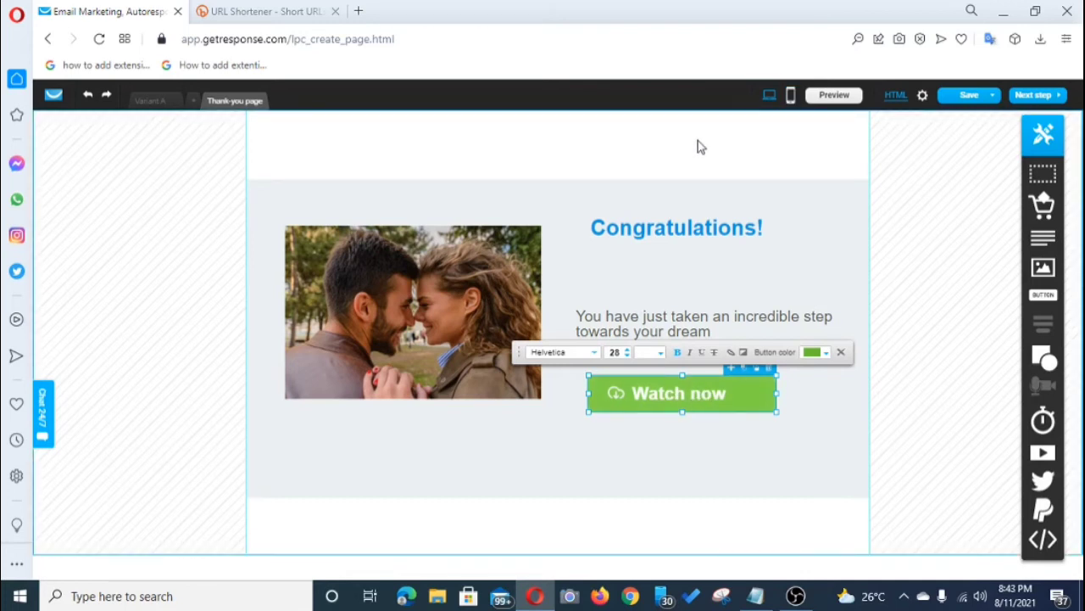
Create the mobile version of the thank-you page.
left_click(790, 95)
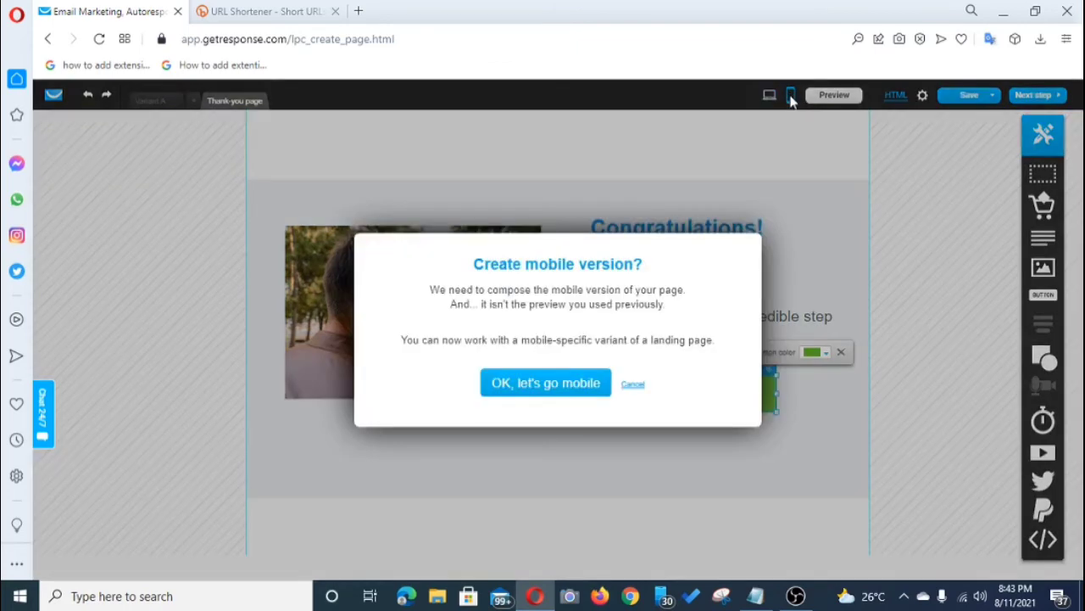
left_click(545, 388)
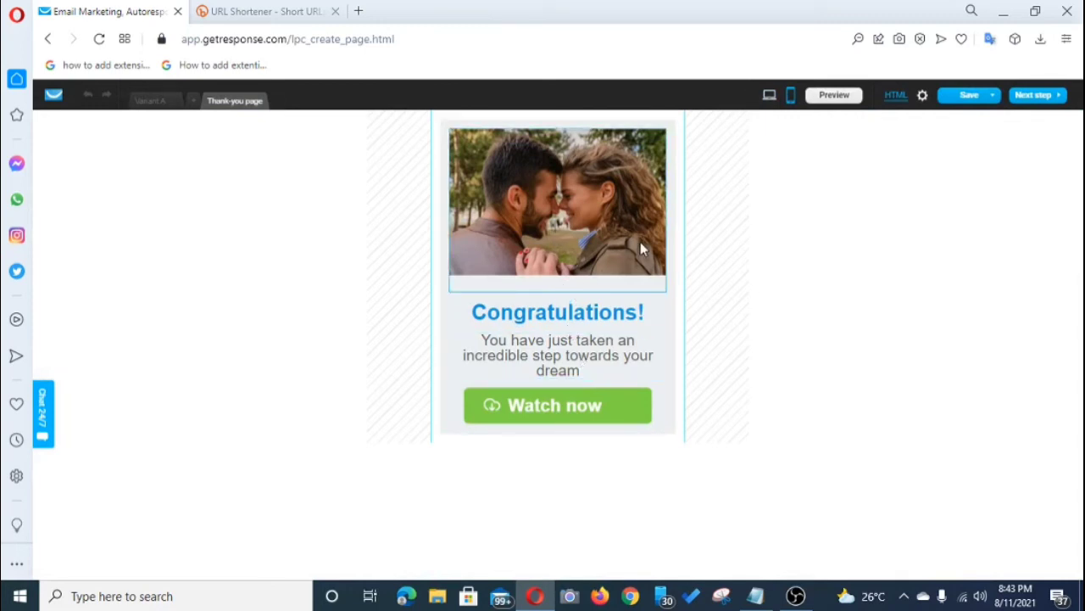
mouse_move(940, 99)
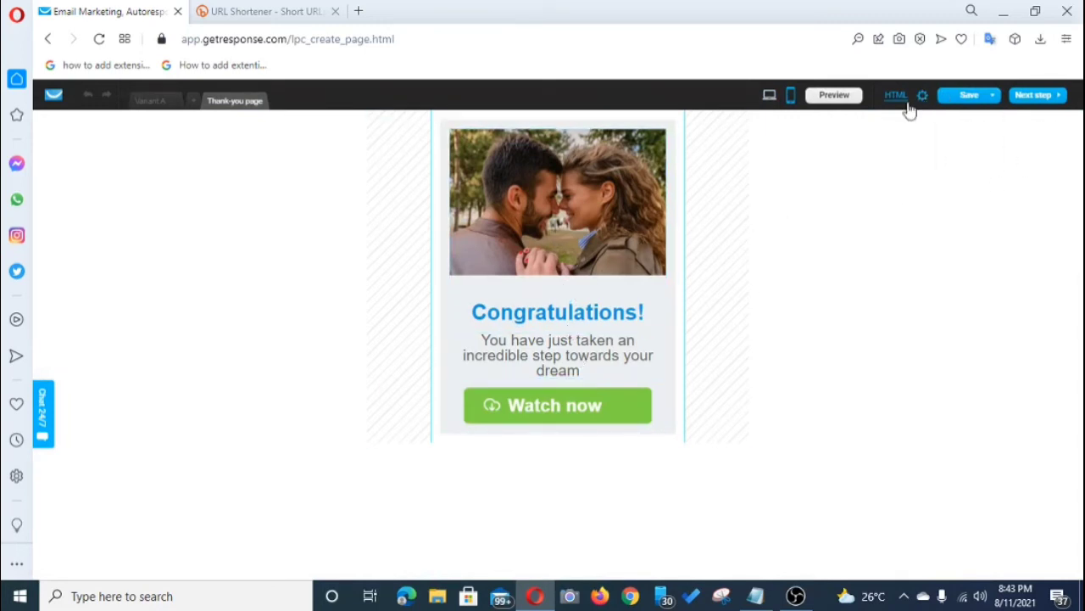
Return to the Variant A page, accept its SEO settings as they are, and proceed to the landing page settings.
left_click(146, 101)
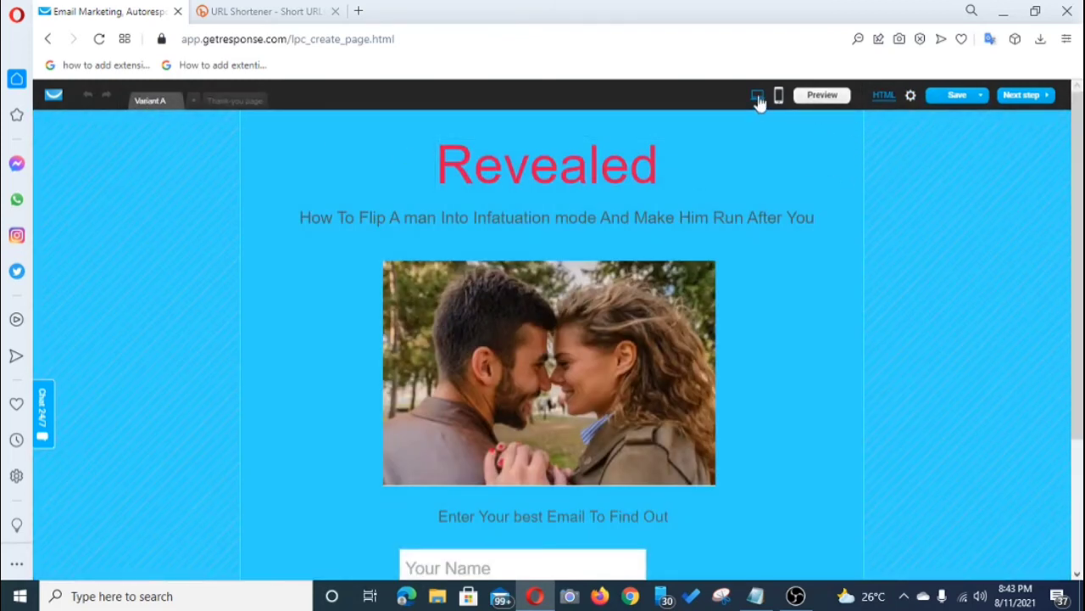
left_click(911, 96)
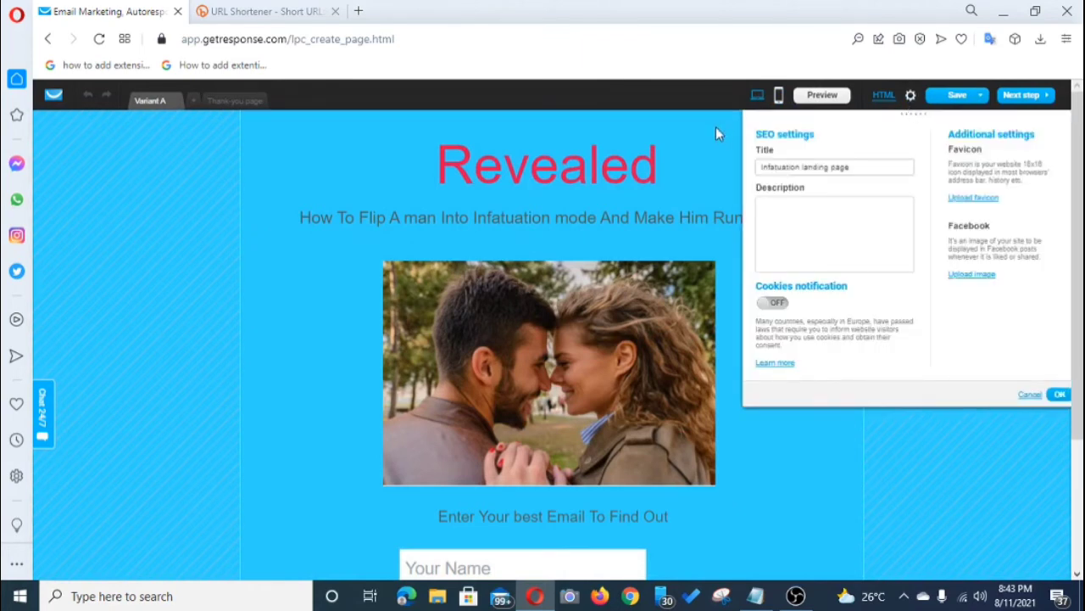
left_click(1059, 394)
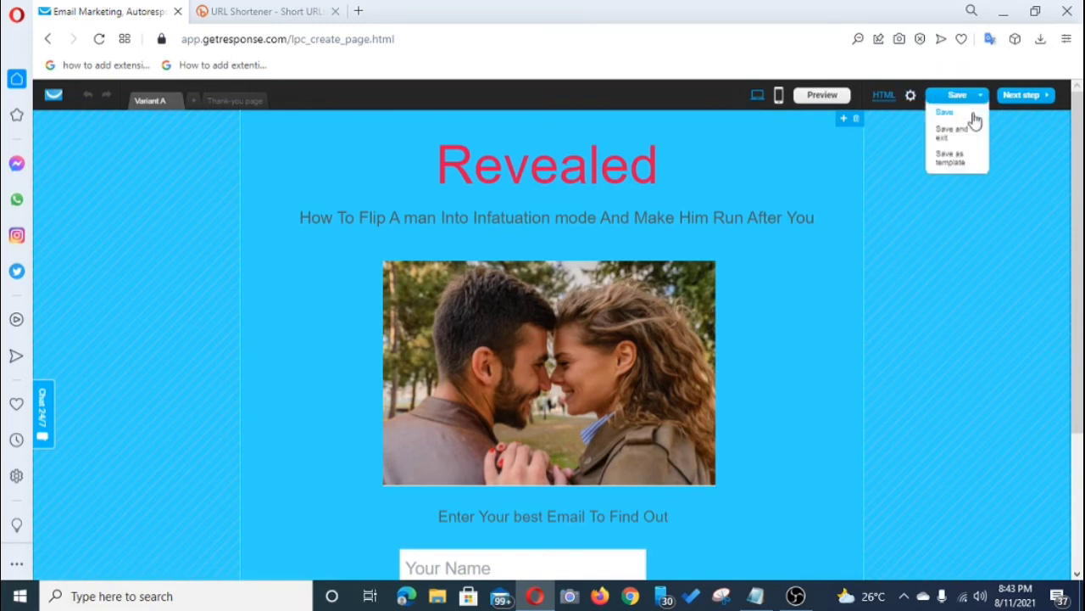
left_click(1021, 98)
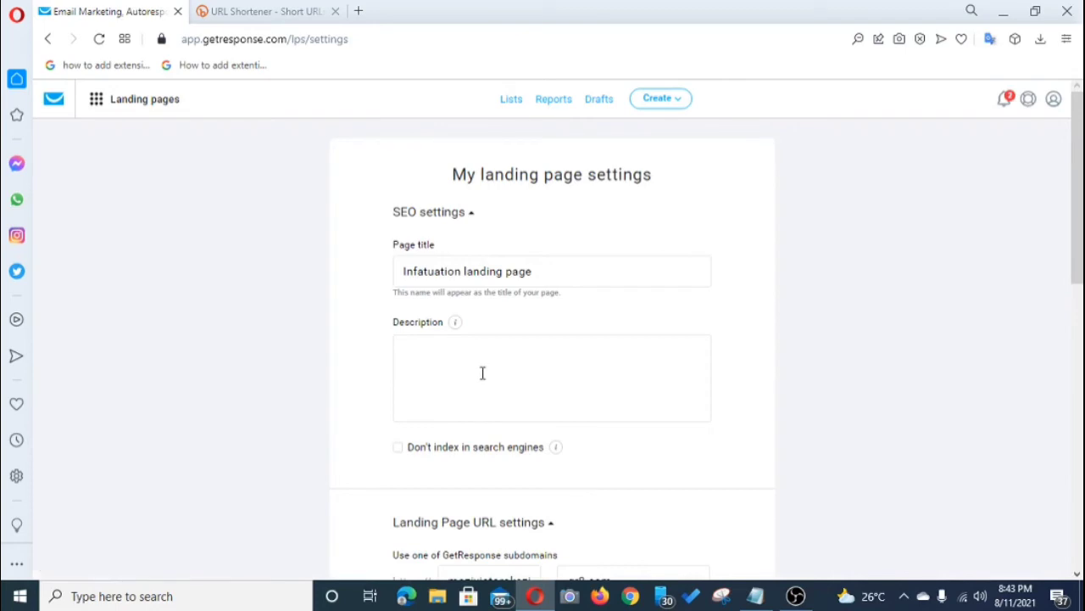
Review the landing page's SEO, URL and subscription settings, including the available contact lists and the thank-you page option.
scroll(465, 369, "down", 3)
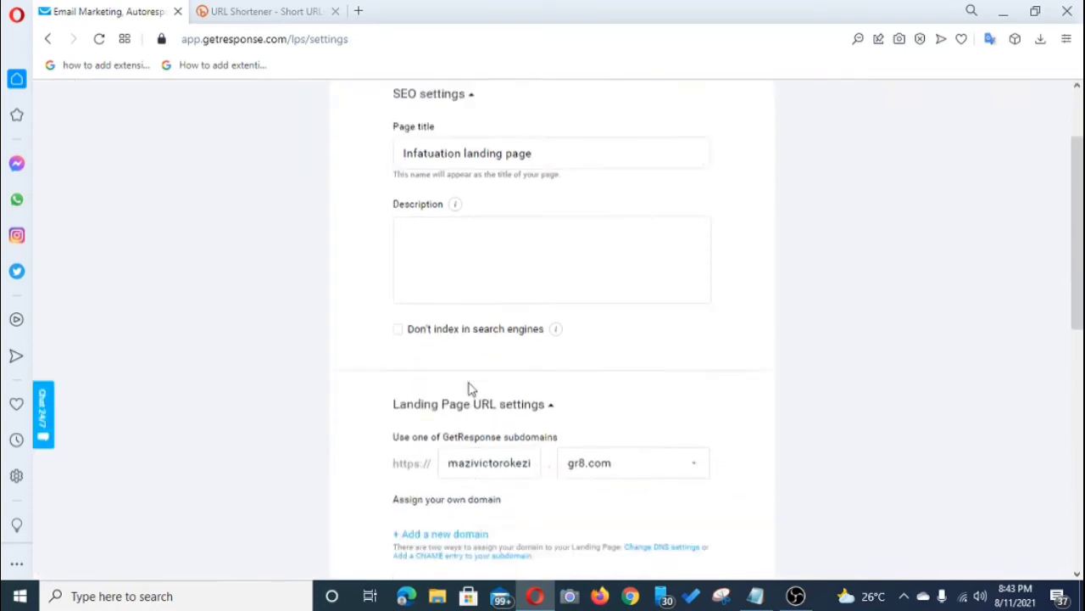
scroll(547, 373, "down", 2)
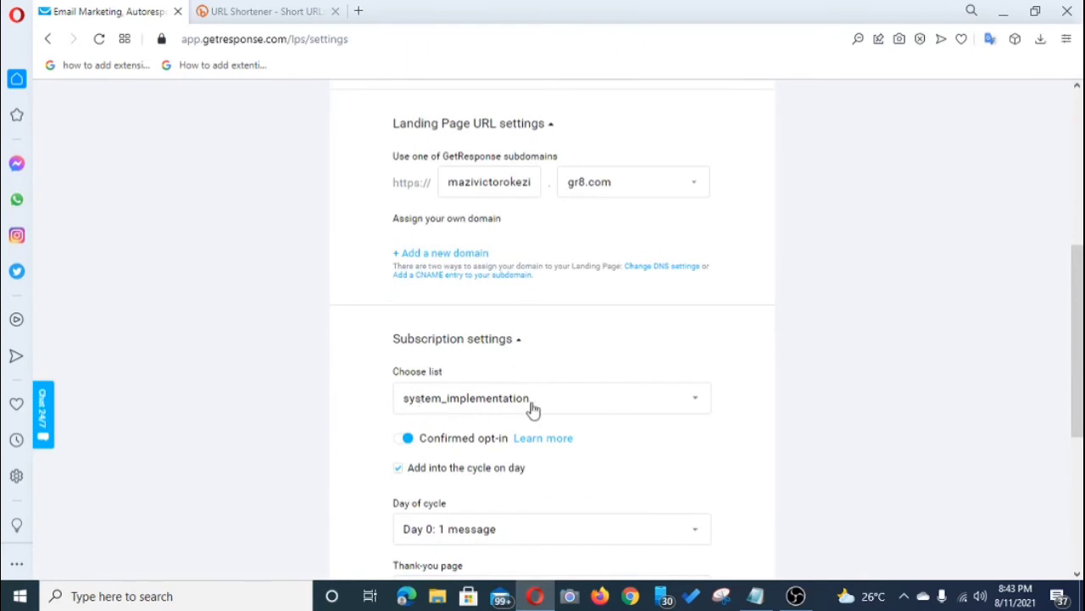
left_click(694, 405)
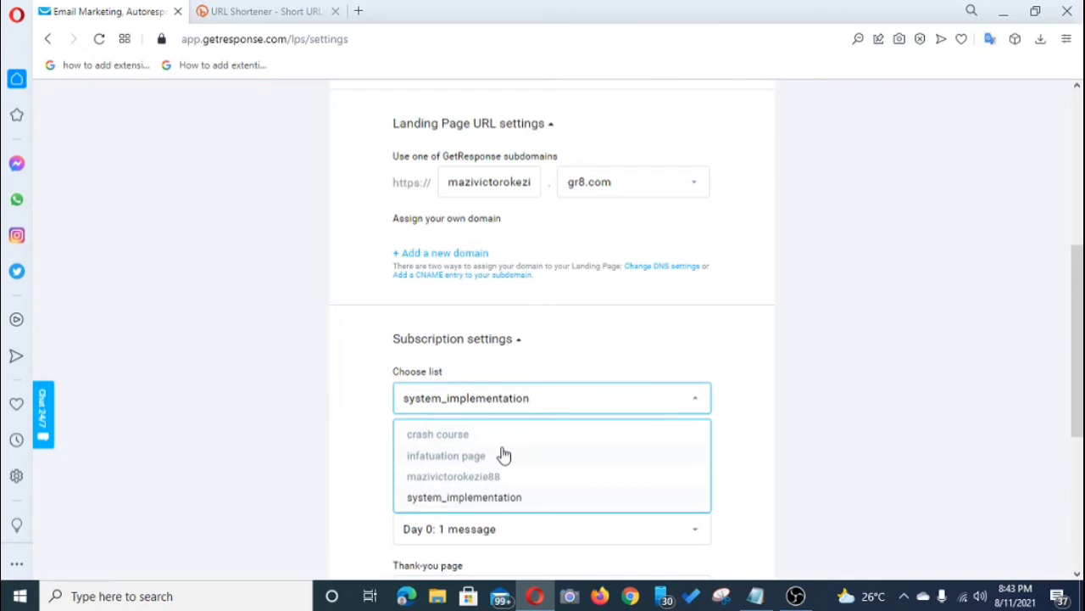
left_click(736, 423)
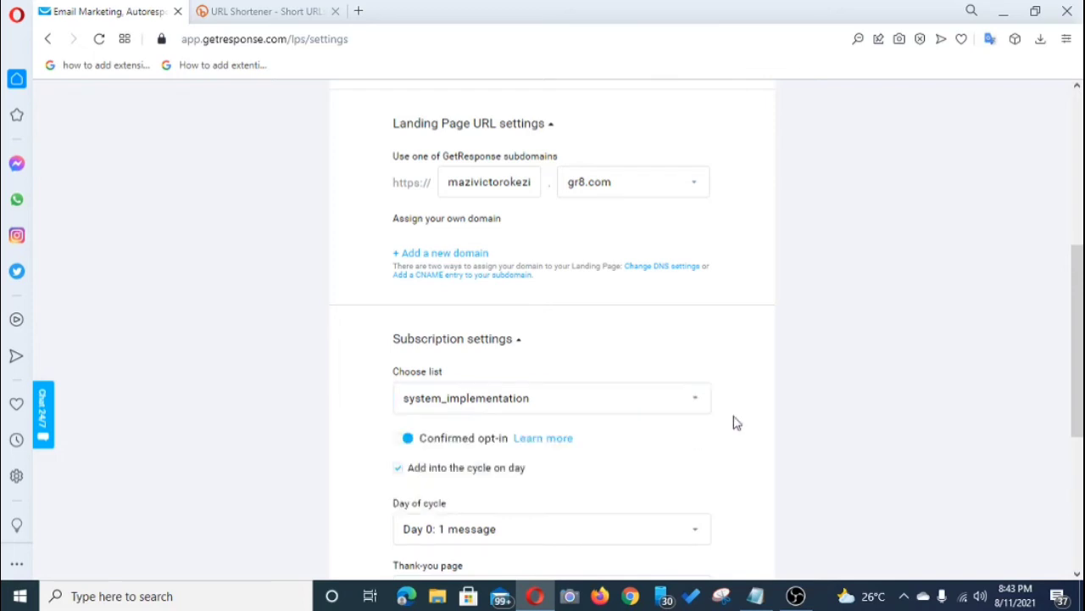
scroll(736, 422, "down", 4)
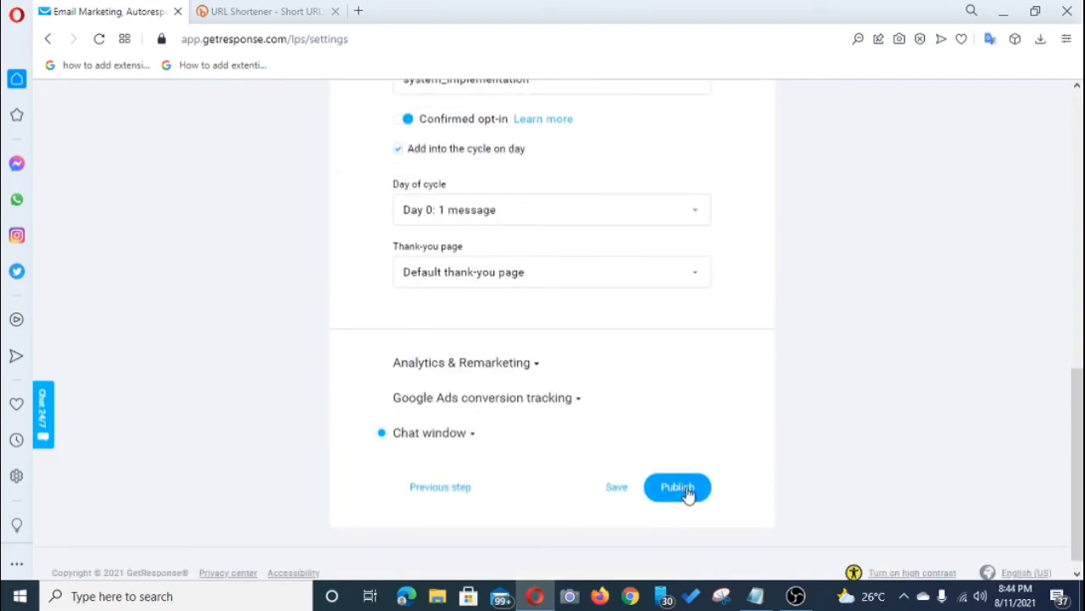
scroll(687, 489, "up", 4)
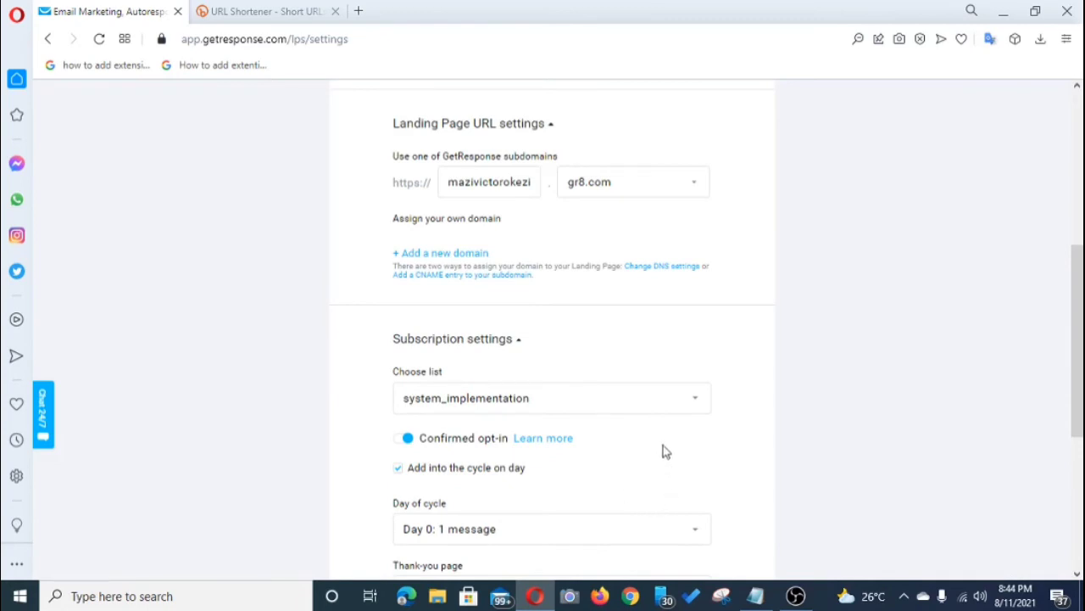
Publish the landing page, leaving the remaining subscription and tracking settings as they are.
scroll(665, 451, "down", 3)
scroll(675, 493, "down", 2)
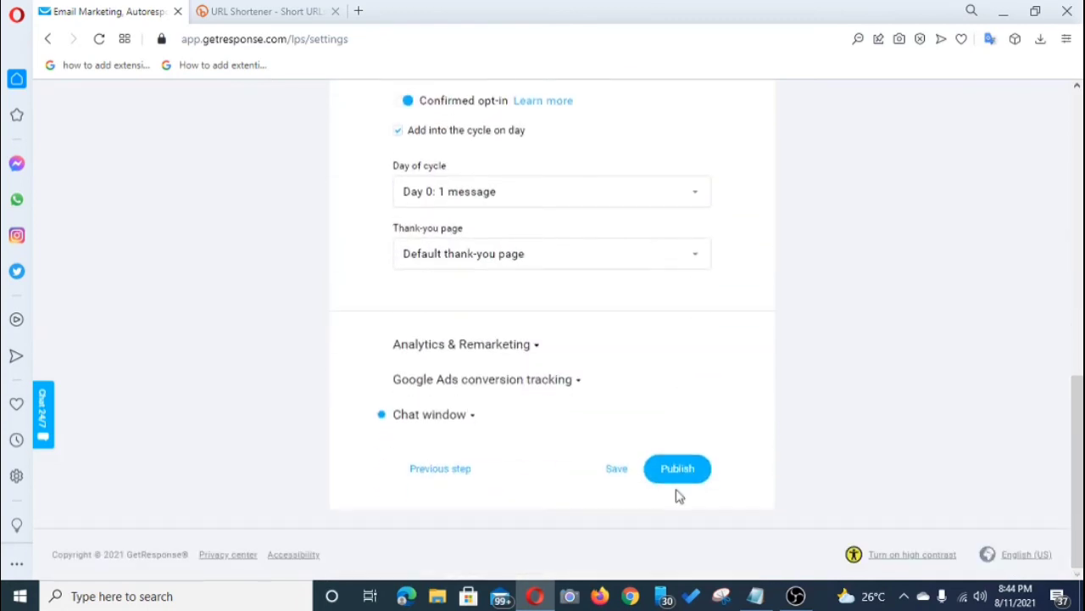
left_click(683, 472)
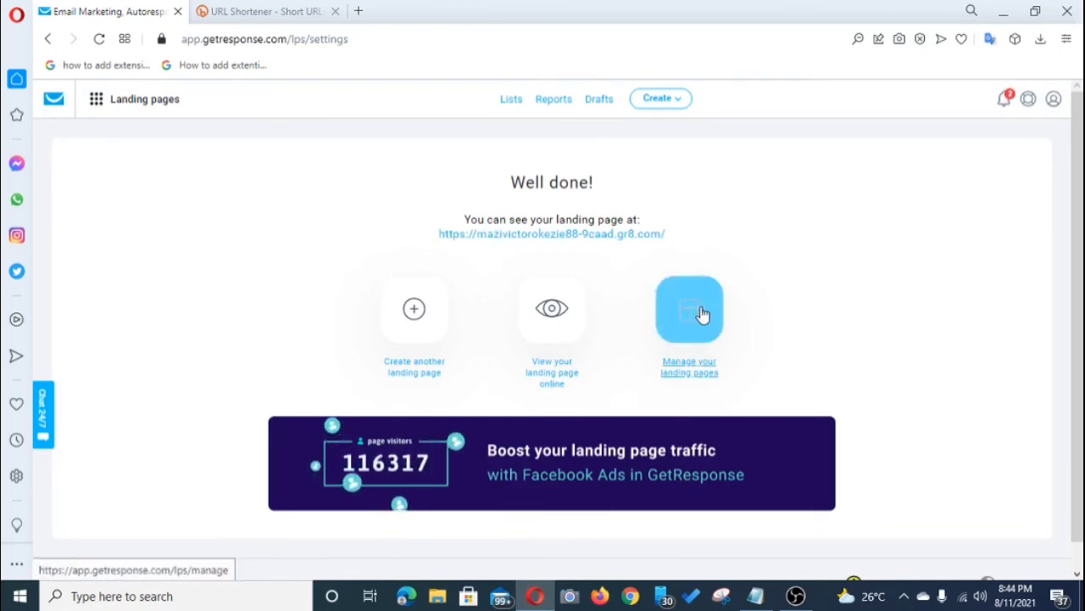
Open the published landing page at its live address and review its headline, image and sign-up form.
left_click(559, 235)
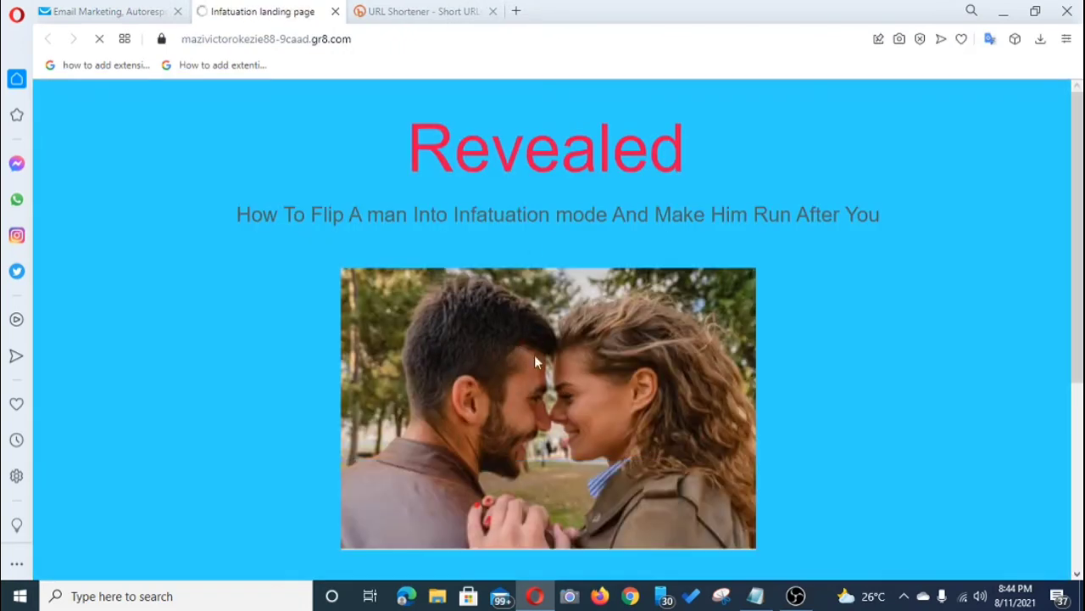
scroll(508, 298, "down", 4)
scroll(511, 308, "up", 4)
scroll(509, 305, "down", 4)
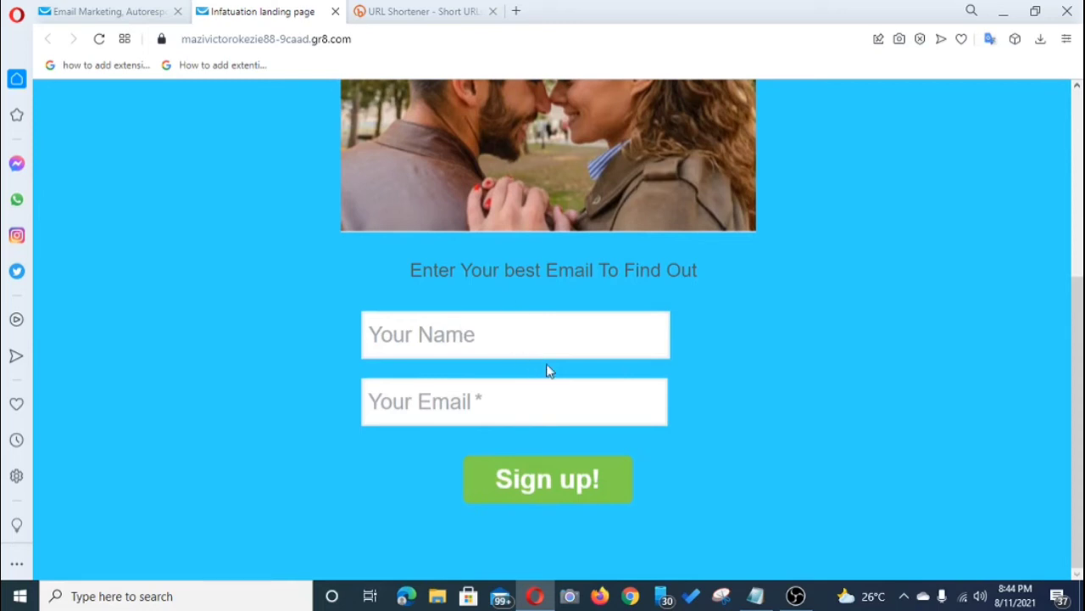
scroll(546, 370, "up", 4)
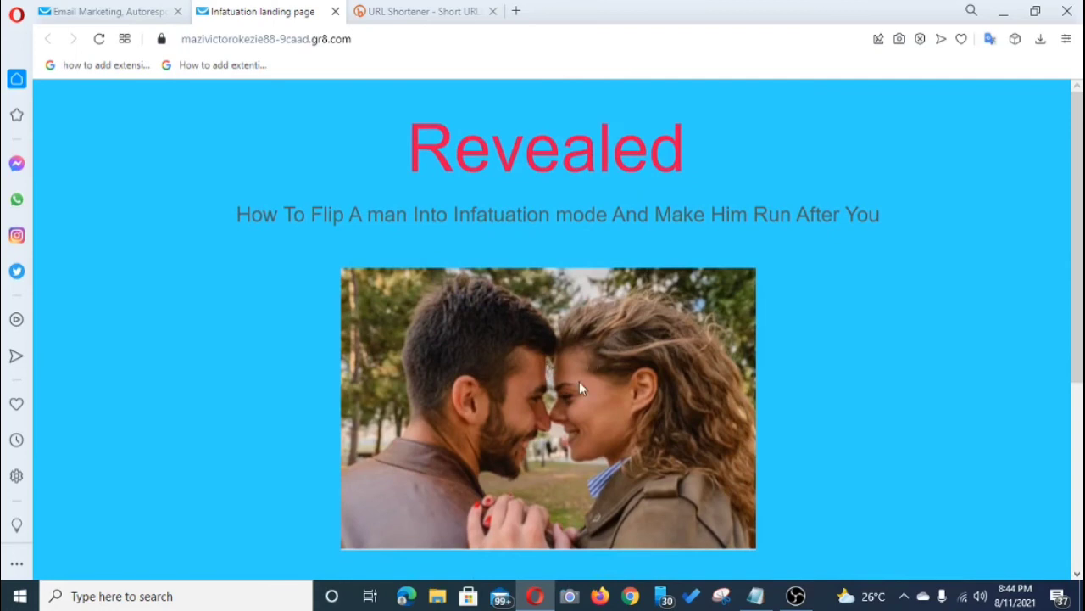
scroll(579, 381, "down", 3)
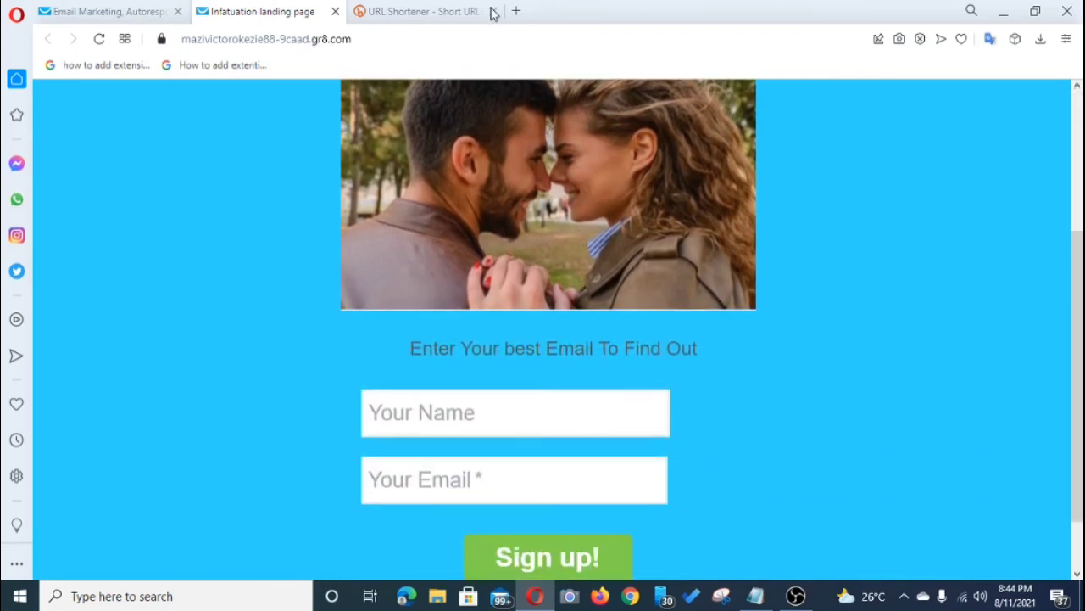
key("Home")
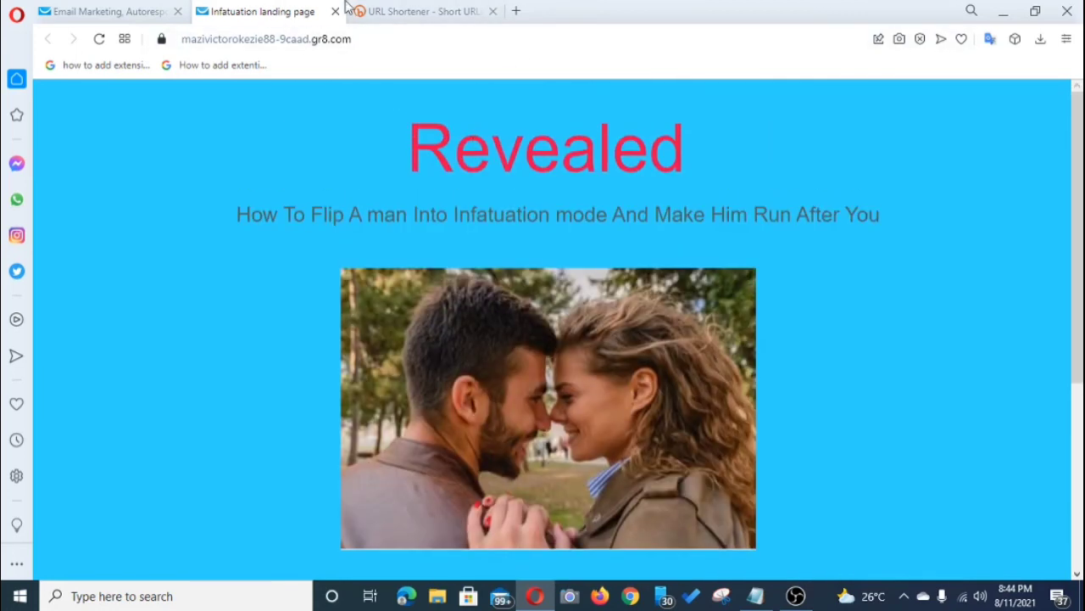
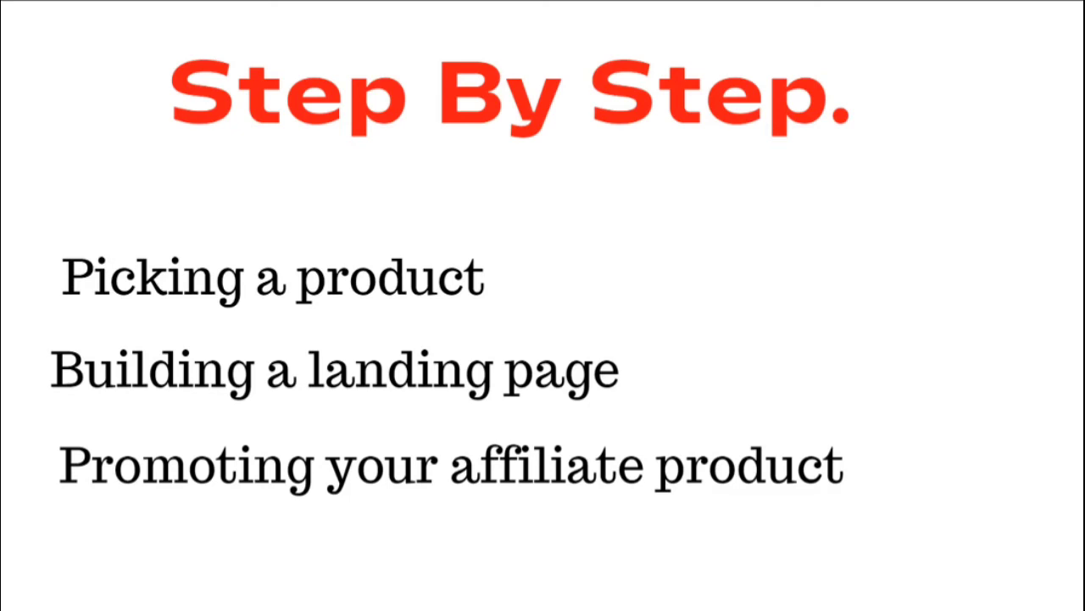
Leave the Canva presentation, switch to Facebook in Chrome, and look through recent posts in the group "Older women with younger guys, how's your relationship?".
key("Escape")
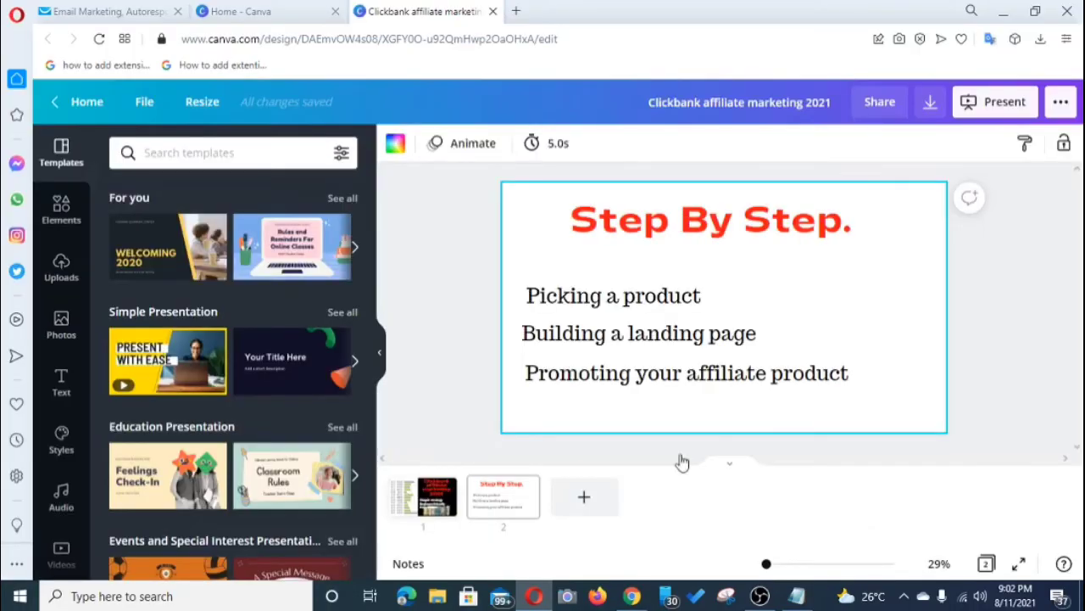
left_click(632, 596)
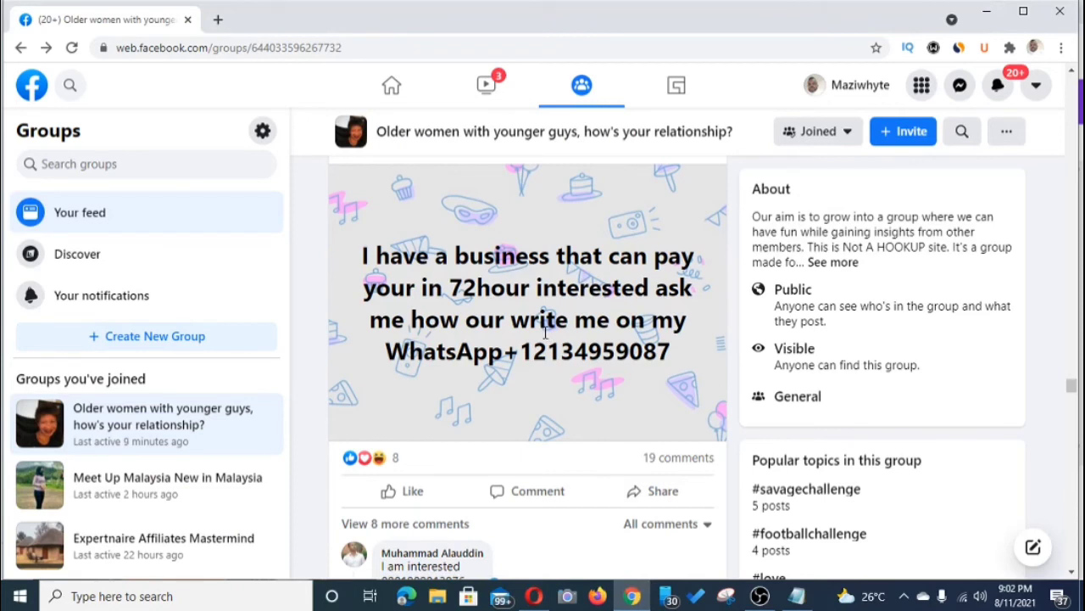
scroll(545, 332, "up", 4)
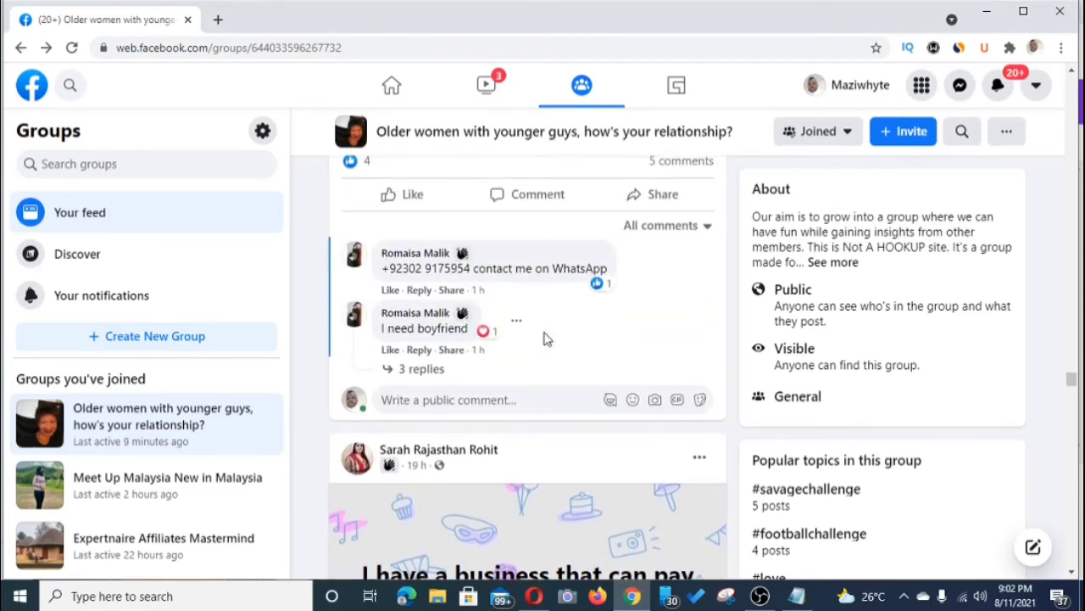
scroll(545, 339, "up", 5)
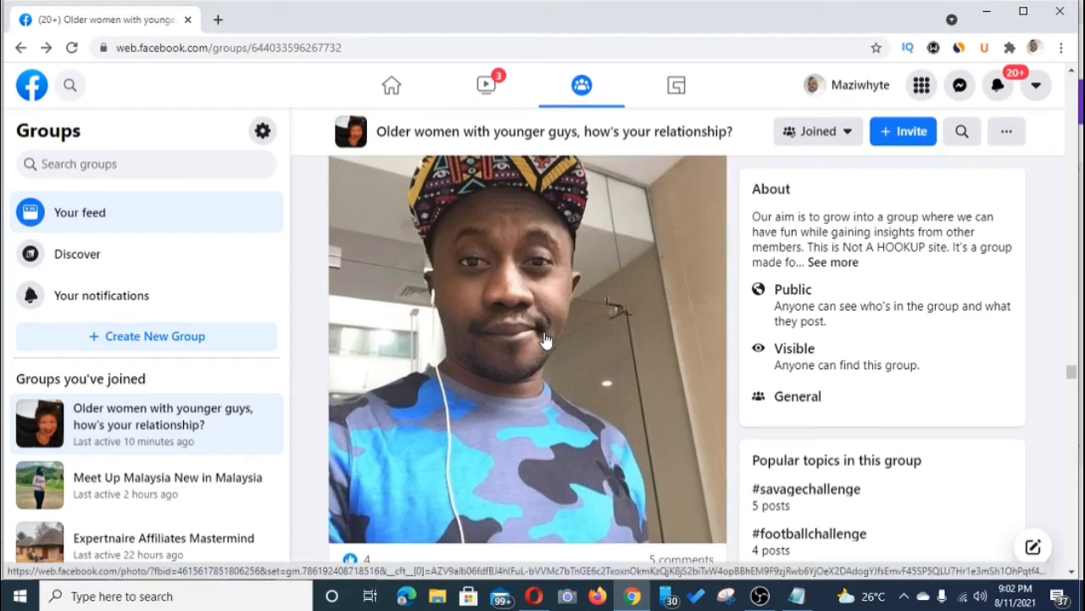
scroll(546, 339, "up", 4)
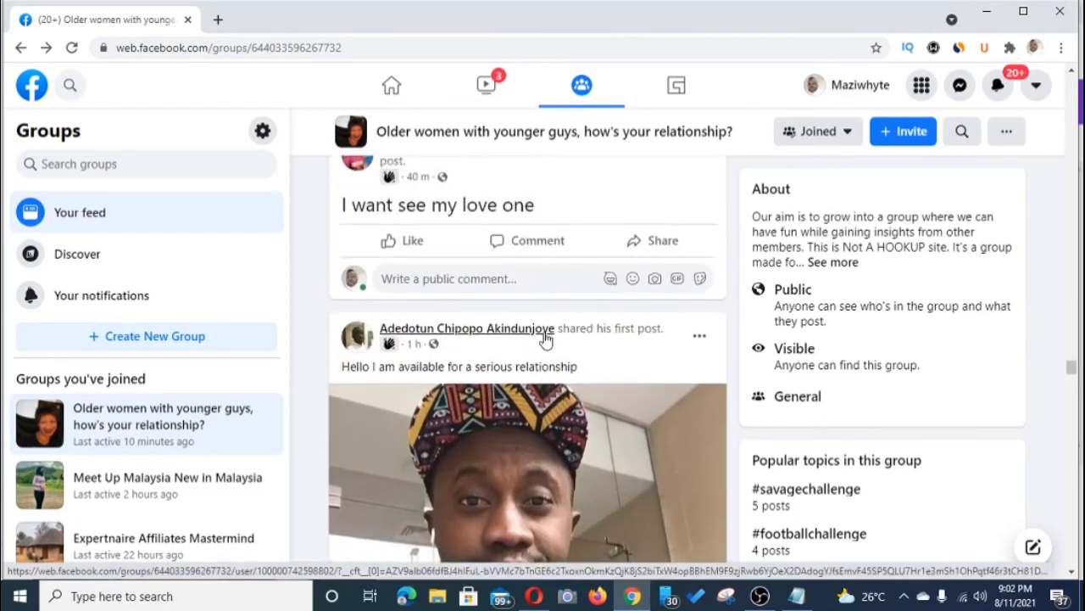
scroll(545, 339, "up", 2)
scroll(545, 340, "up", 1)
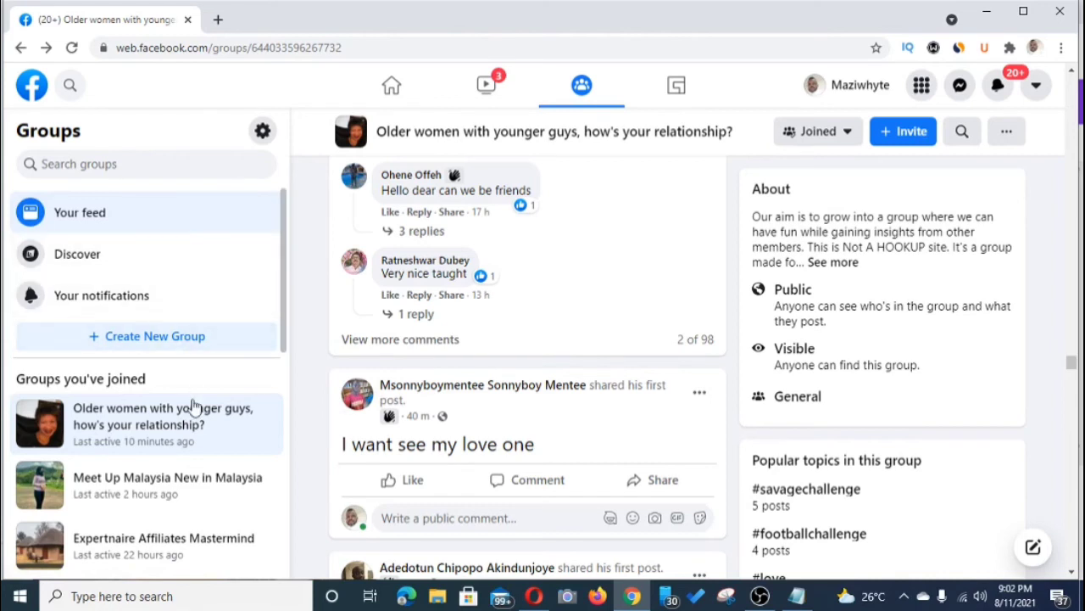
Check the recent group searches and the joined groups, and select the "Older women with younger guys, how's your relationship?" group.
left_click(122, 164)
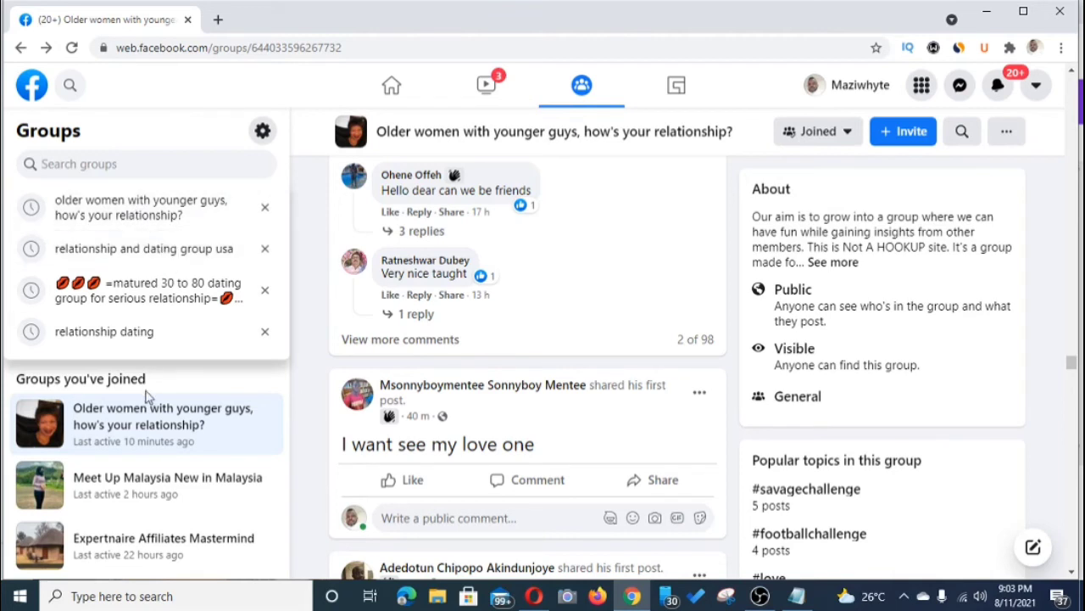
scroll(167, 436, "down", 3)
scroll(169, 431, "up", 3)
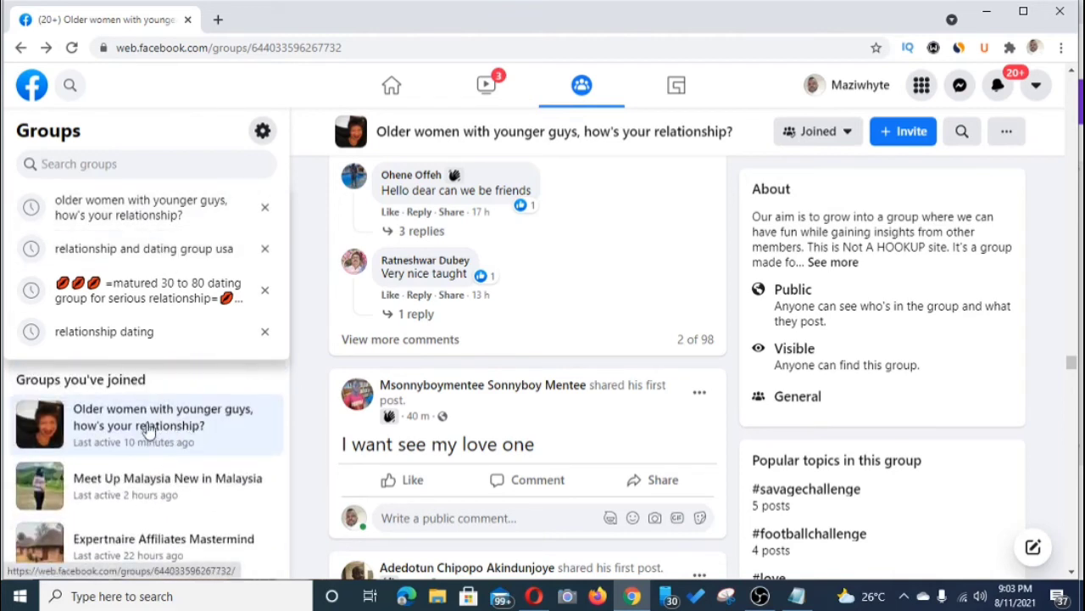
left_click(146, 430)
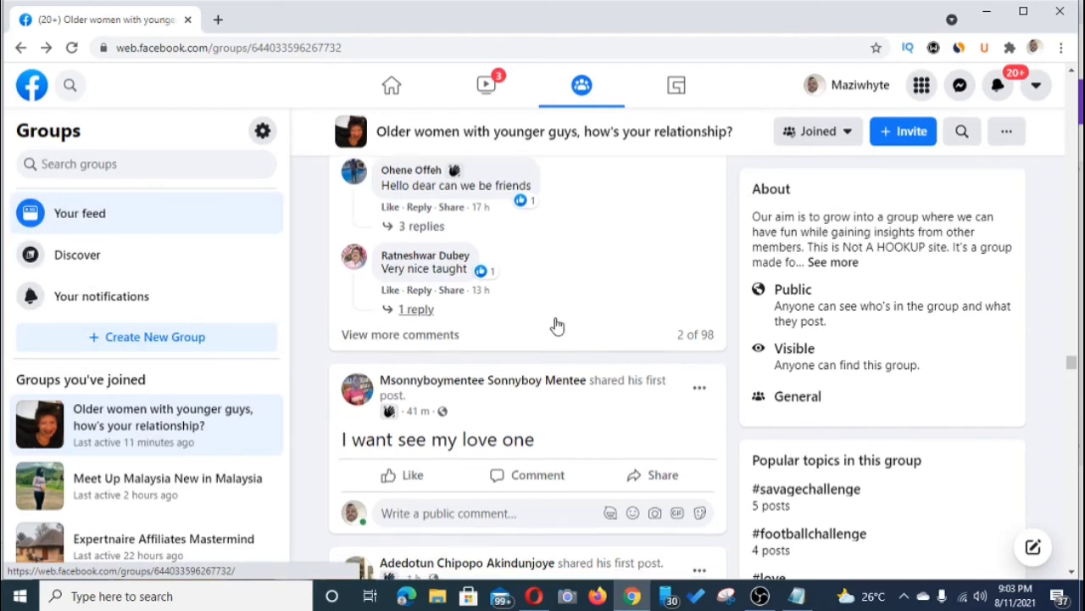
Browse the members' posts and comments in the "Older women with younger guys" group to judge its audience and activity.
scroll(557, 325, "down", 4)
scroll(557, 324, "up", 15)
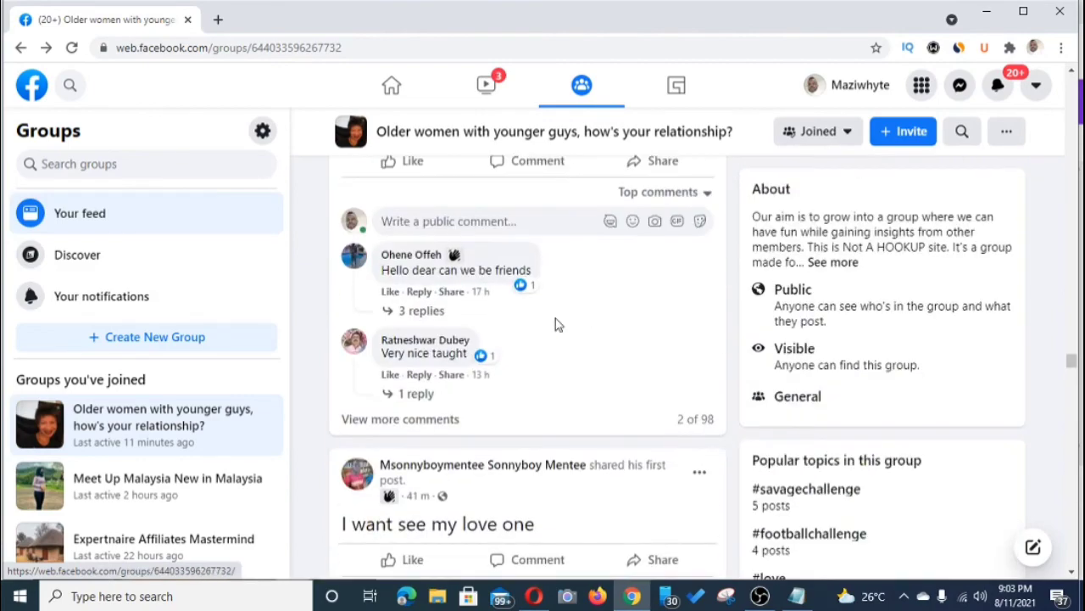
scroll(557, 326, "up", 10)
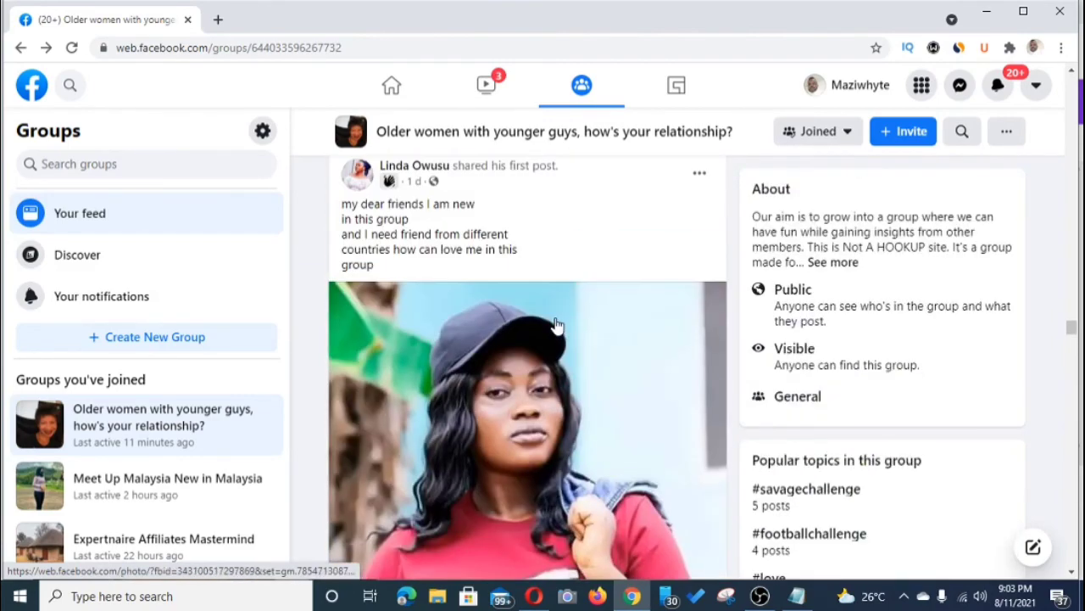
scroll(557, 326, "down", 10)
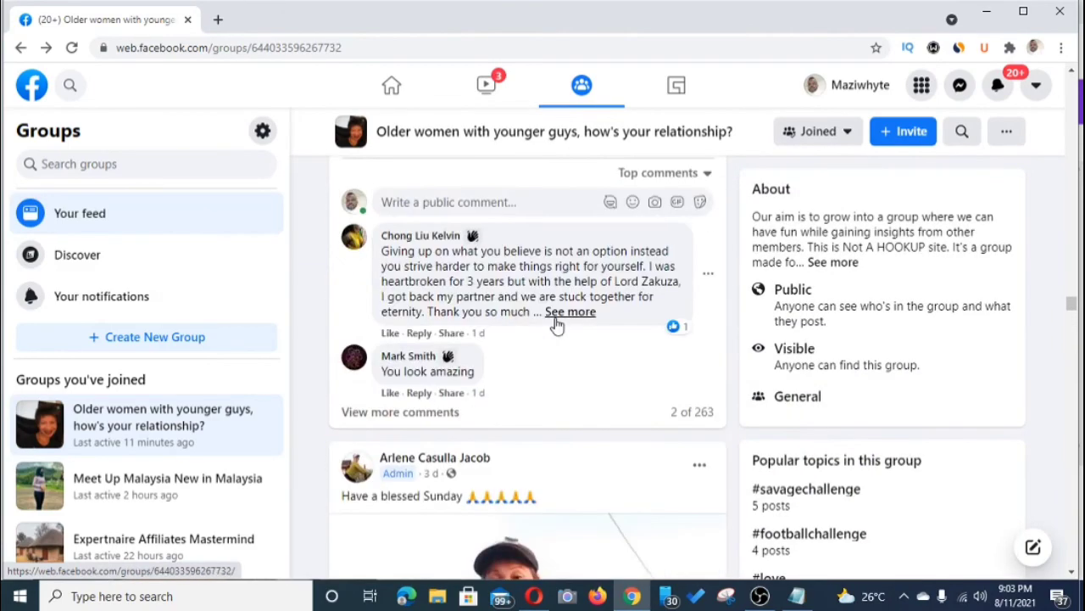
scroll(557, 326, "up", 3)
scroll(557, 324, "up", 10)
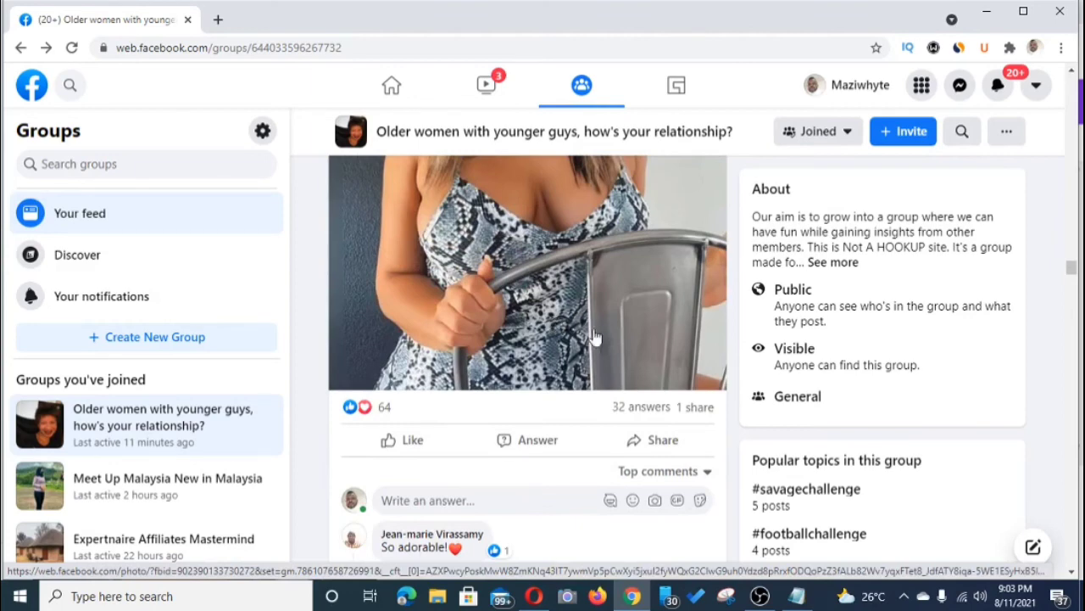
scroll(594, 343, "up", 4)
scroll(594, 342, "up", 5)
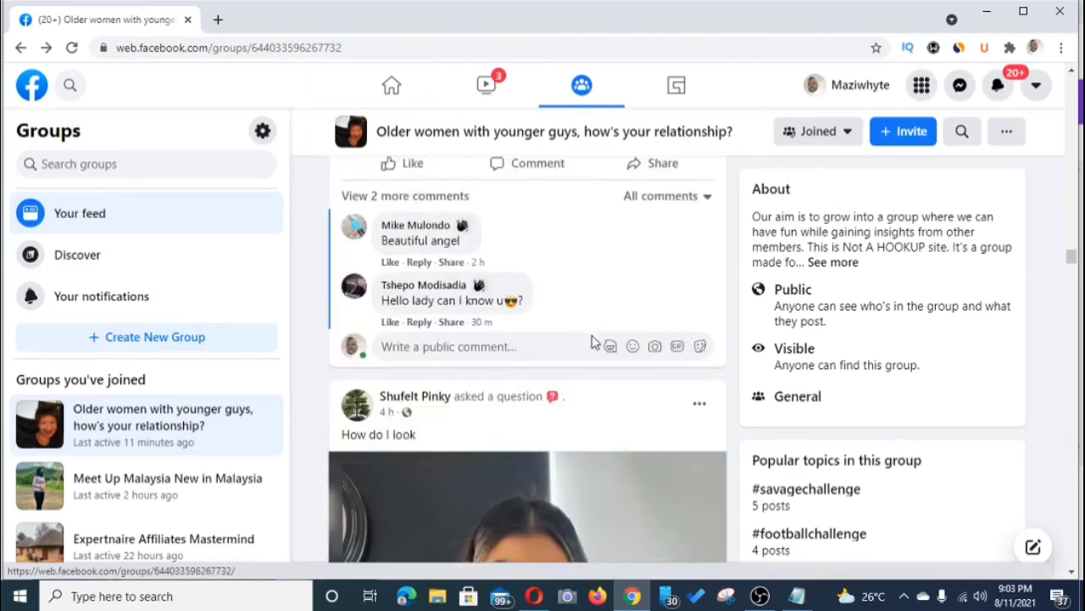
scroll(593, 342, "up", 10)
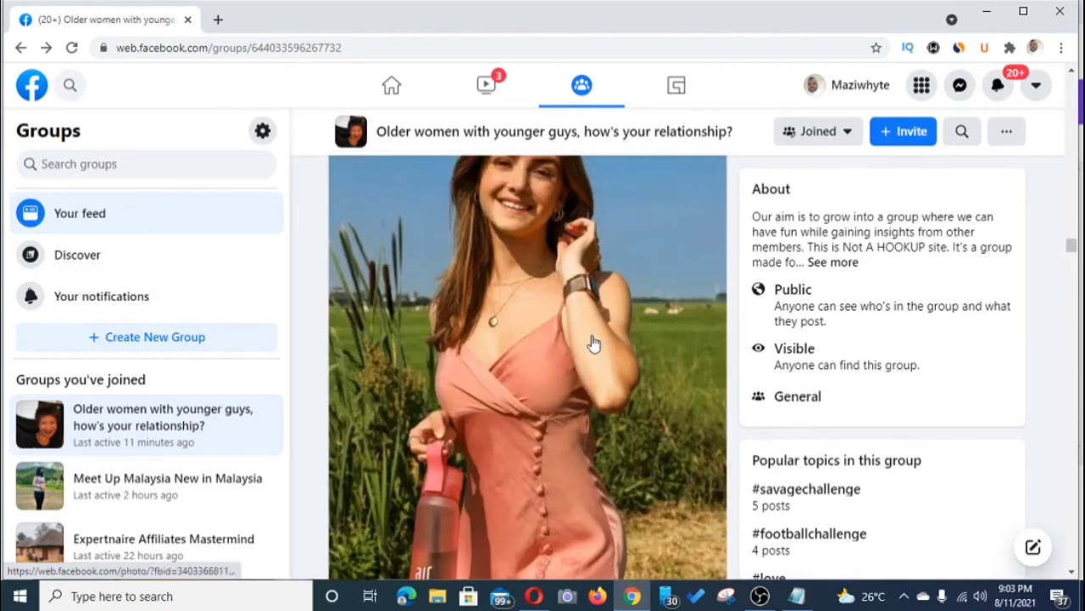
scroll(593, 337, "up", 4)
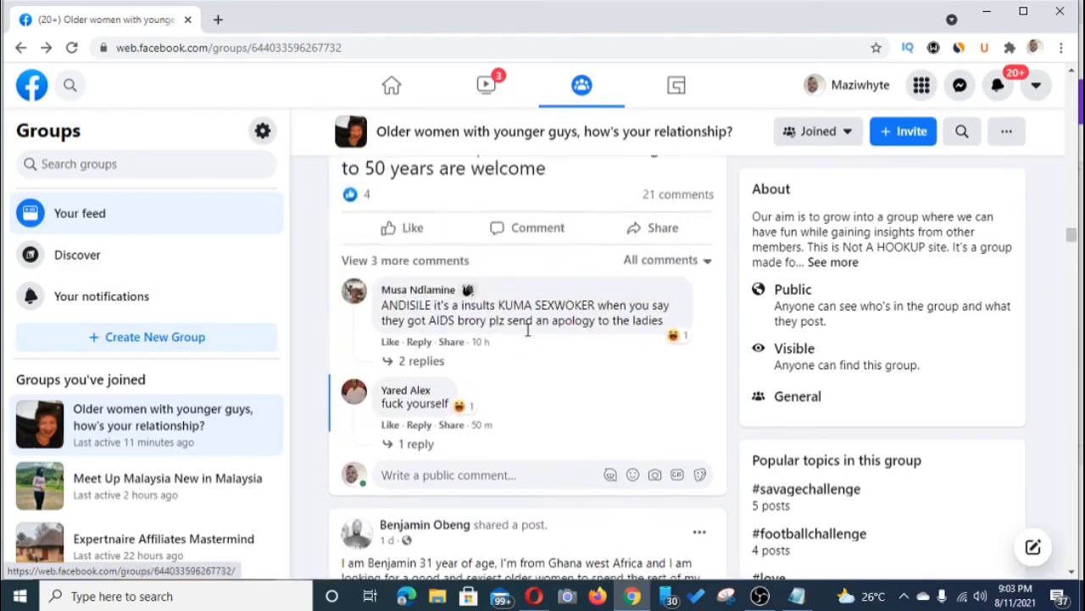
scroll(497, 328, "up", 5)
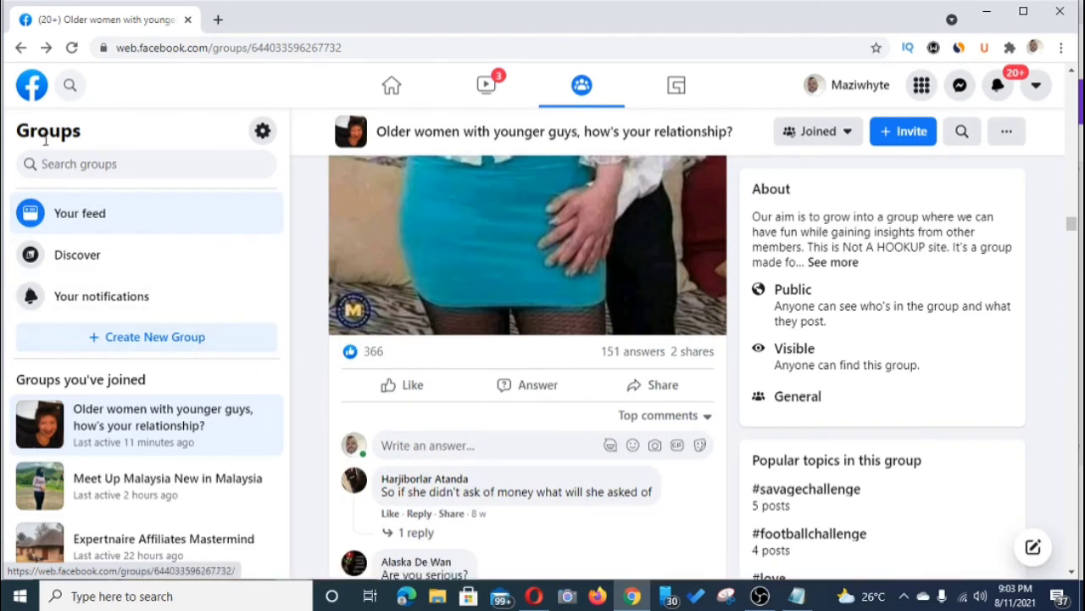
Search Facebook groups for "relationship and dating group usa" and open the Relationship & Dating Group.
left_click(67, 164)
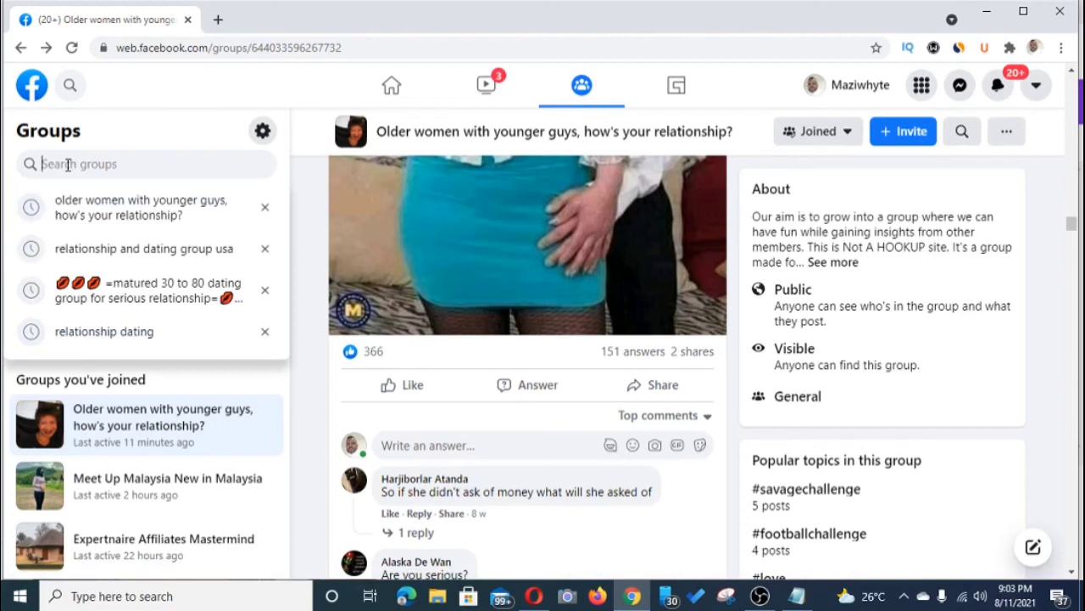
left_click(179, 249)
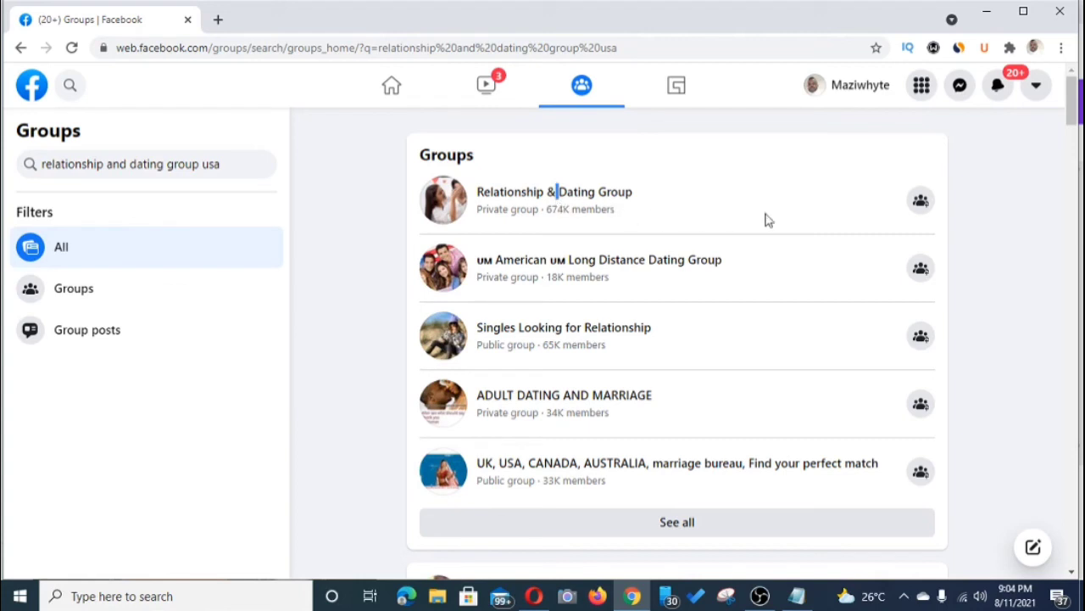
left_click(509, 194)
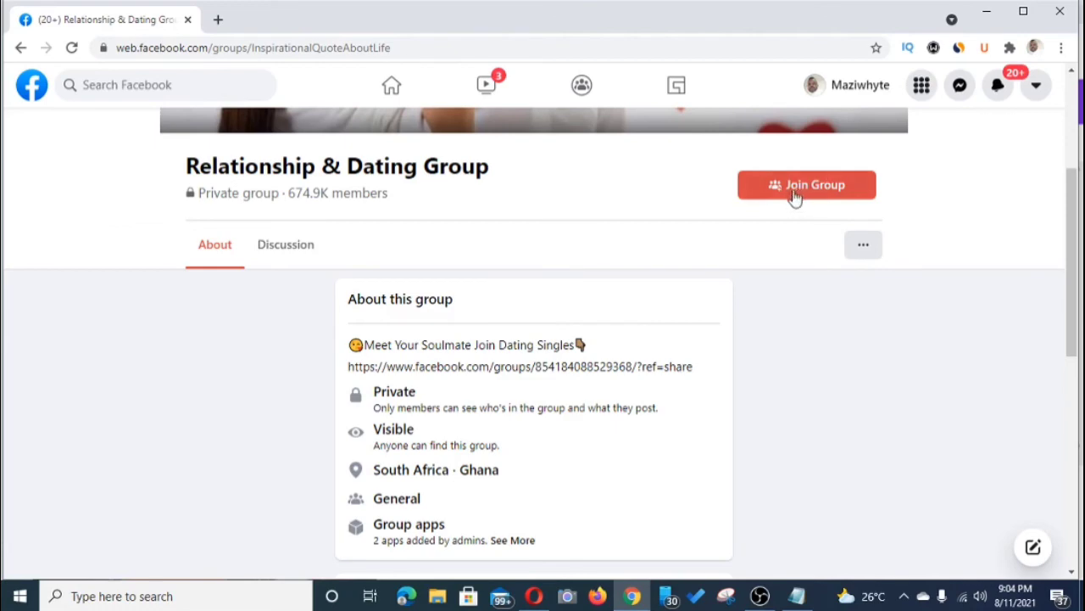
Examine the Relationship & Dating Group's description, history, members and activity.
scroll(655, 266, "up", 3)
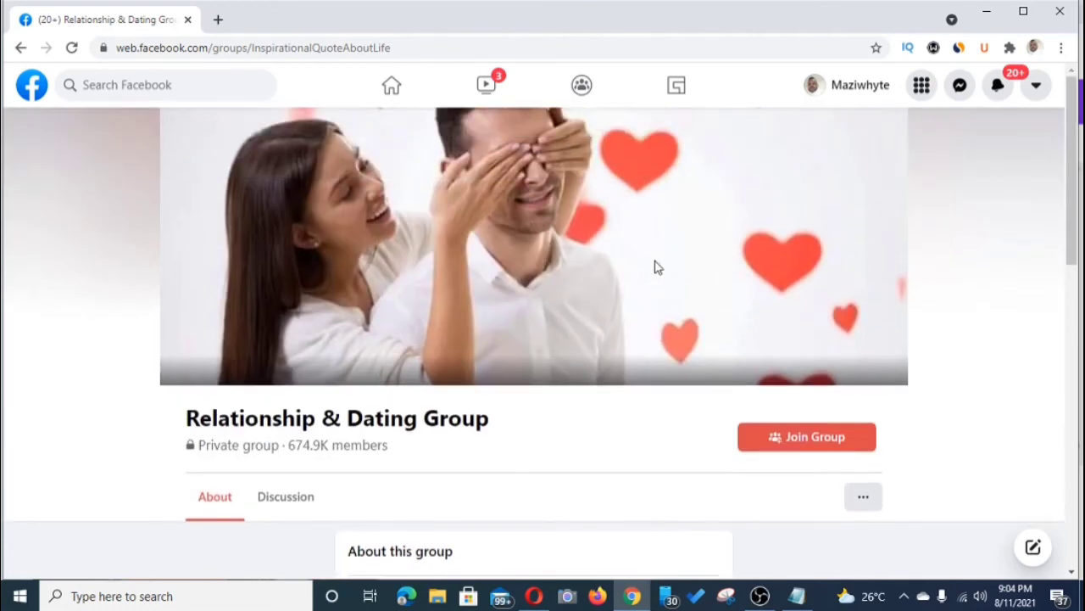
scroll(654, 266, "down", 6)
scroll(654, 261, "down", 4)
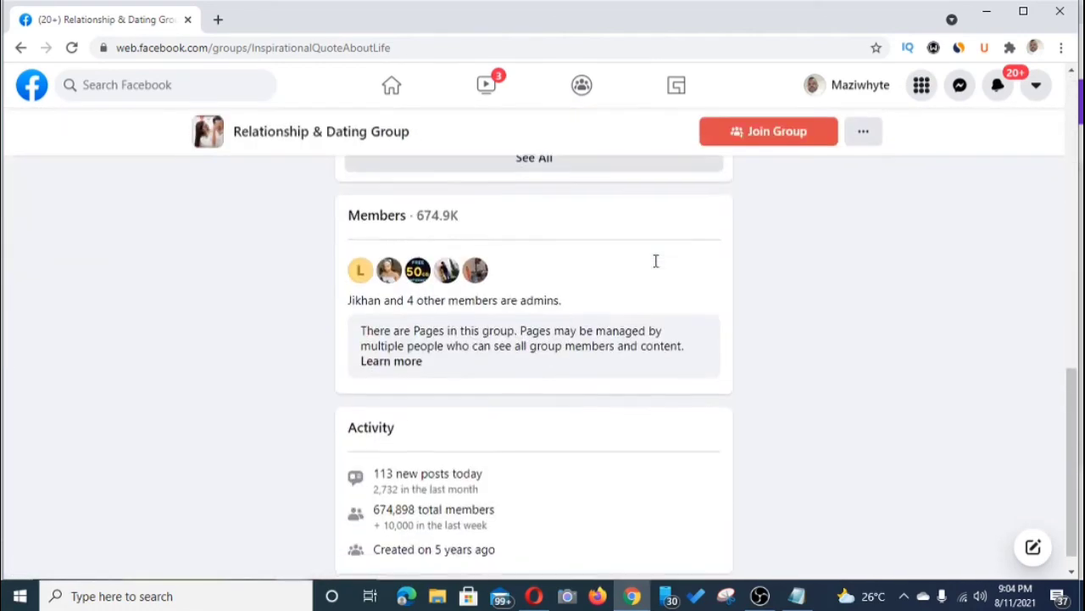
scroll(467, 266, "up", 3)
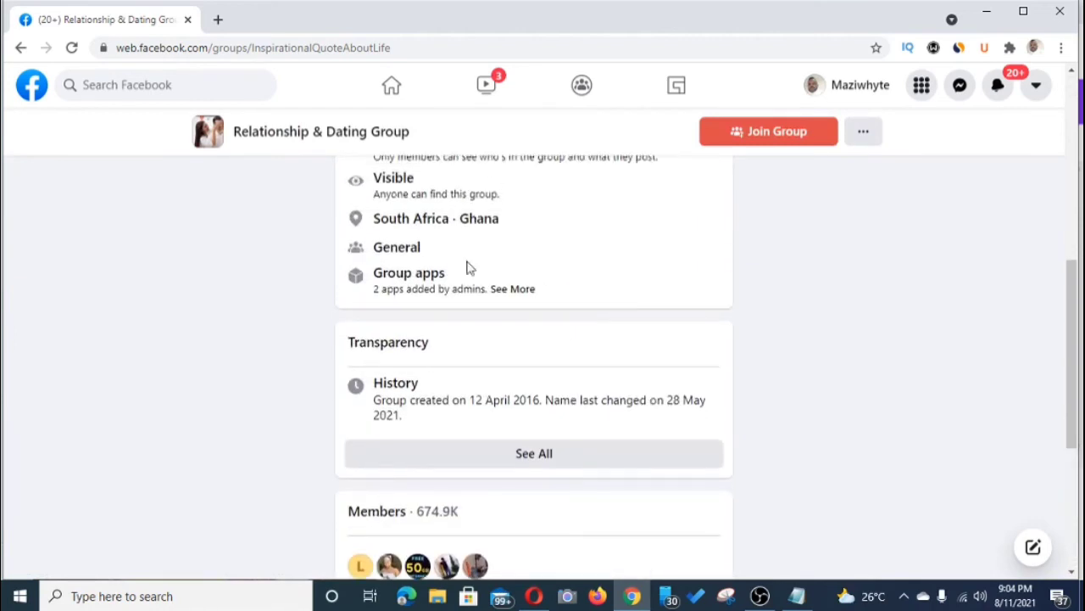
Go back to the groups feed and open the joined group "Older women with younger guys, how's your relationship?".
left_click(21, 48)
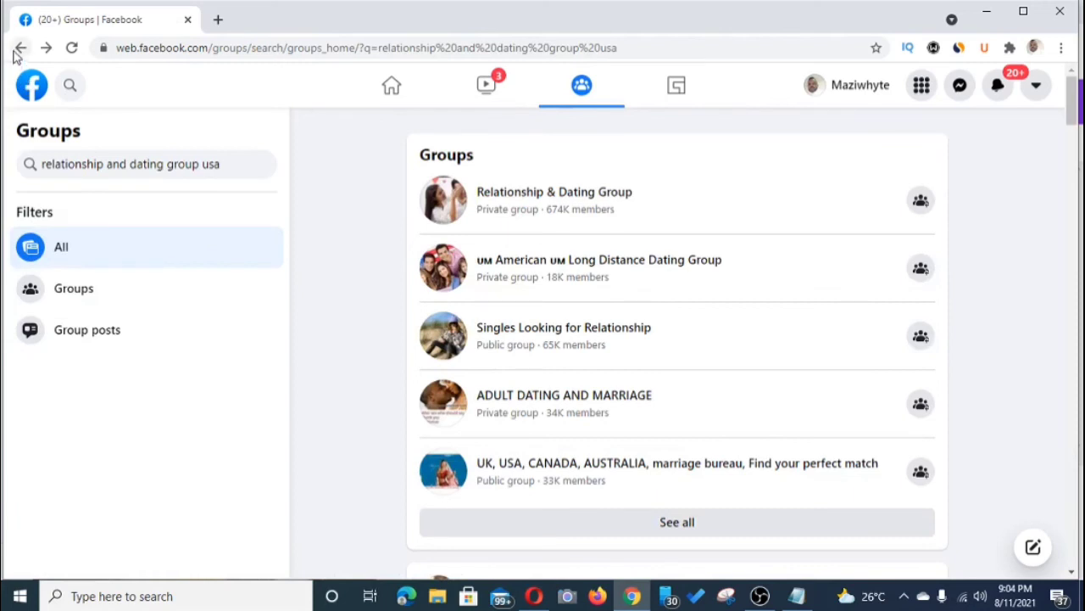
left_click(20, 47)
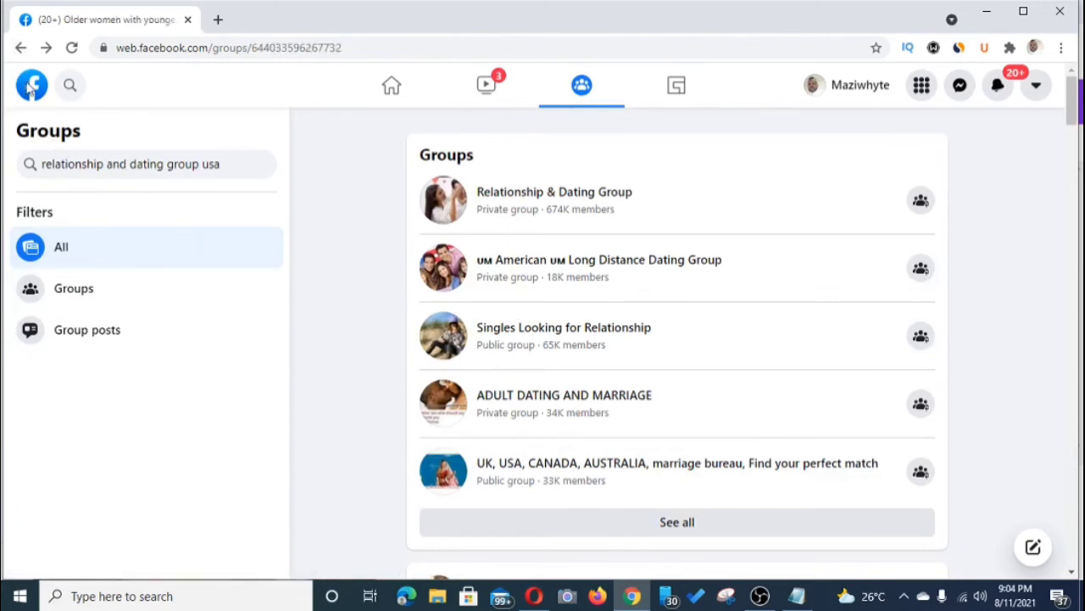
left_click(20, 48)
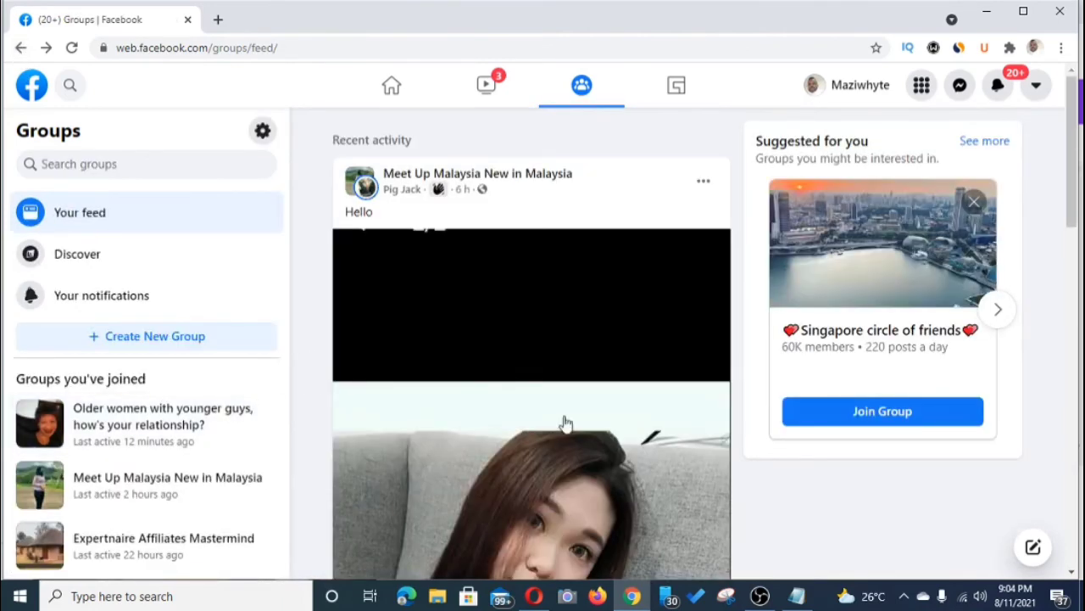
left_click(197, 440)
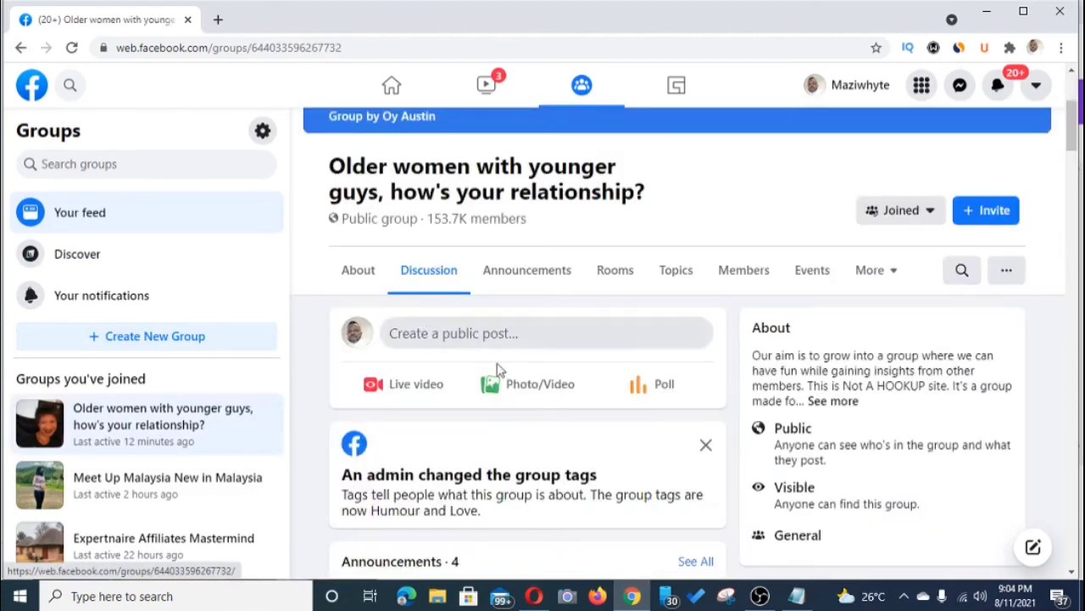
Look through the group's pinned announcement and its member comments to see who is active.
scroll(424, 377, "up", 3)
scroll(424, 381, "down", 9)
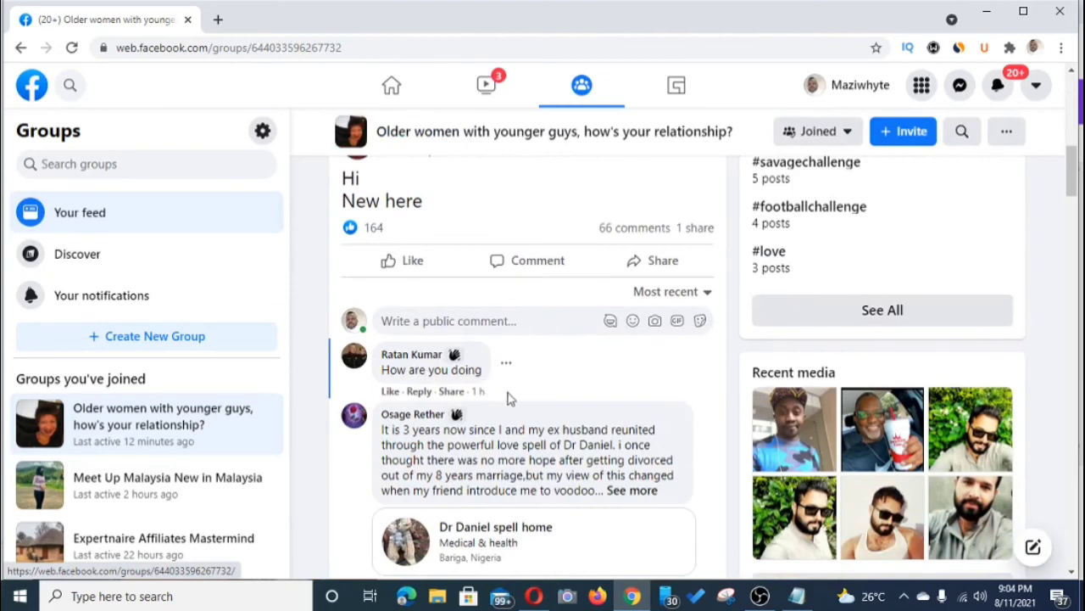
scroll(549, 391, "down", 4)
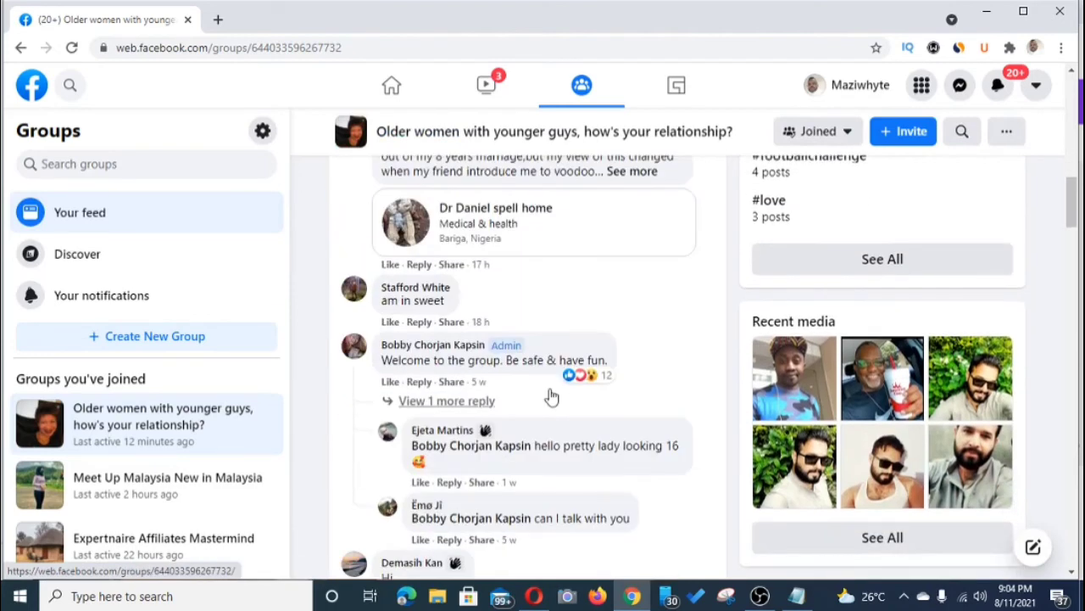
scroll(551, 397, "down", 4)
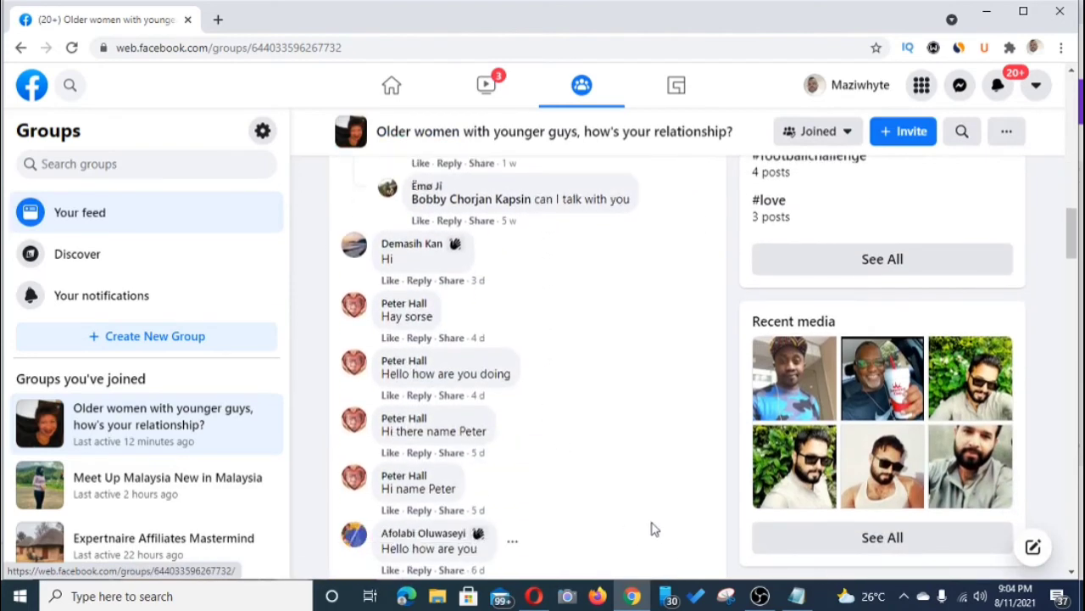
Switch to the Infatuation script notes in Notepad and review the Facebook post text, starting with the headline "Top 3 Ways To Make Him Love You Like Crazy".
left_click(798, 596)
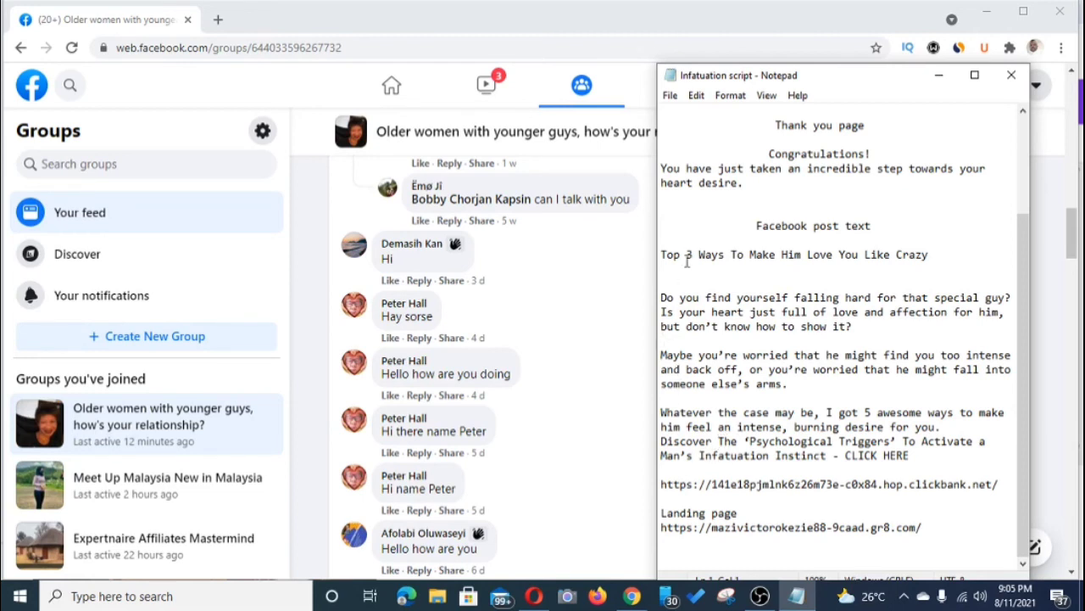
scroll(532, 331, "down", 5)
scroll(532, 333, "down", 1)
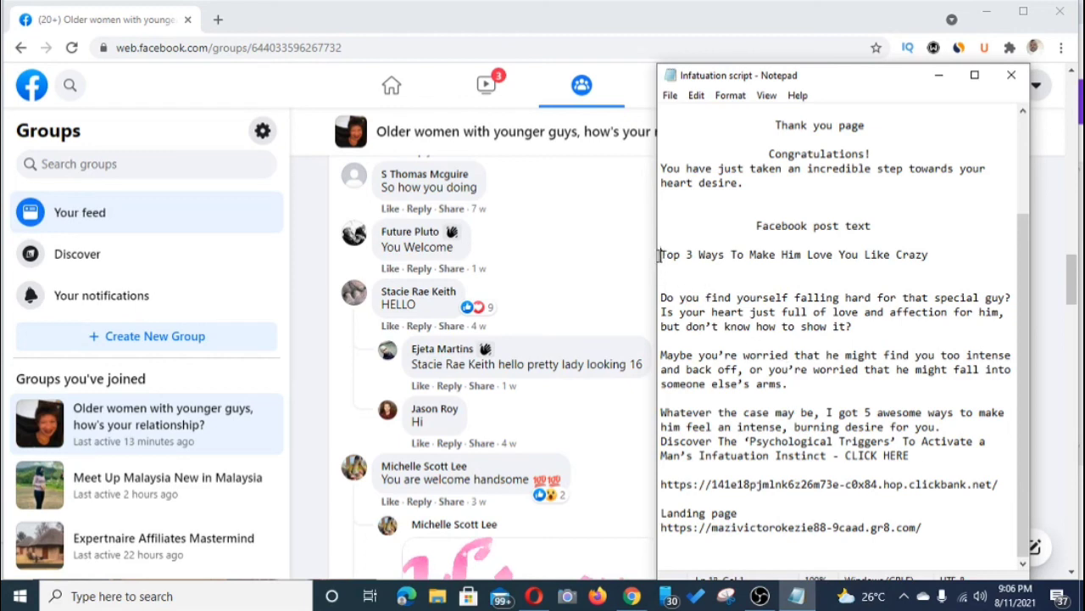
left_click_drag(661, 255, 933, 256)
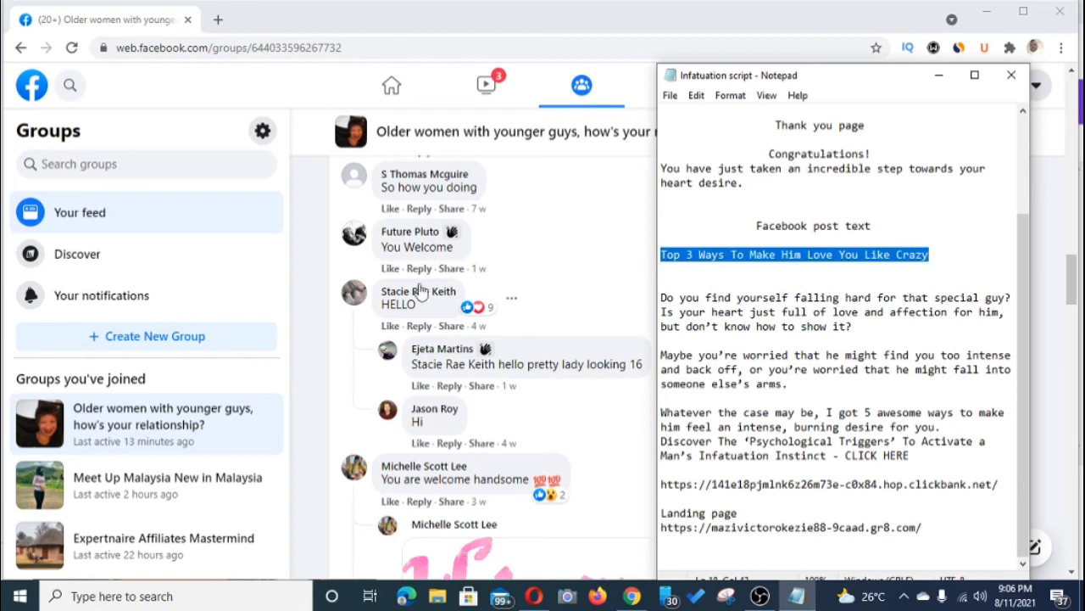
Return to the Facebook group and examine the comments on the pinned "New here" announcement for a woman to contact.
scroll(521, 317, "up", 15)
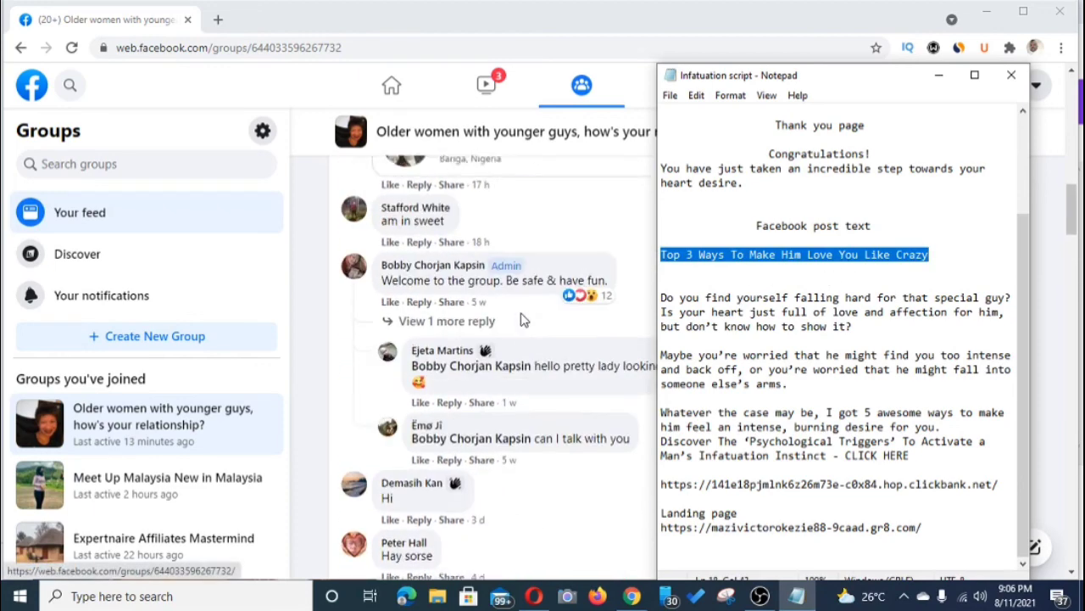
scroll(564, 226, "up", 3)
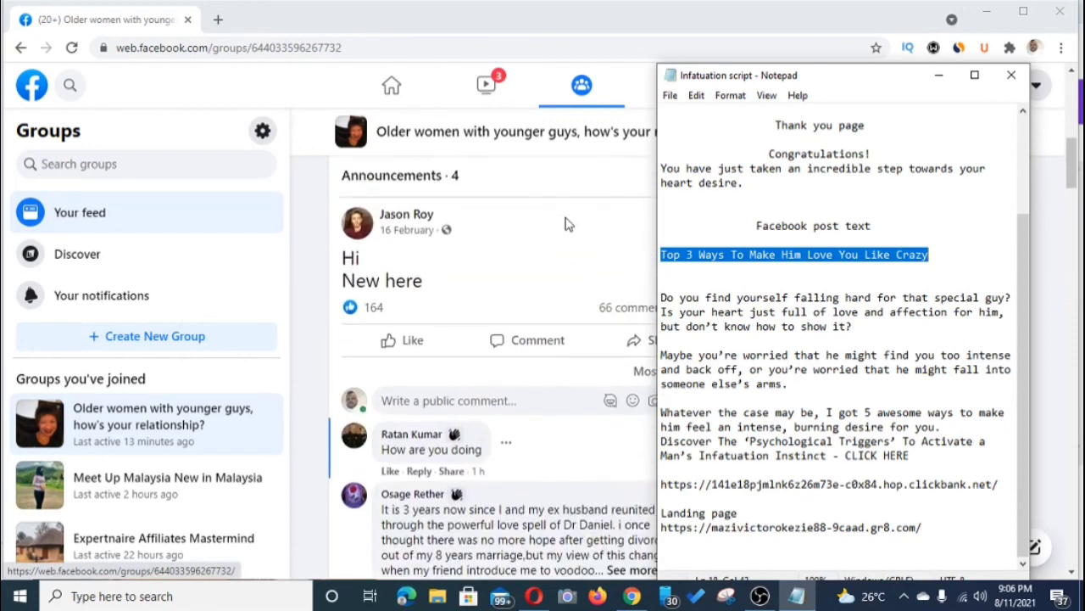
left_click(555, 194)
scroll(601, 300, "up", 5)
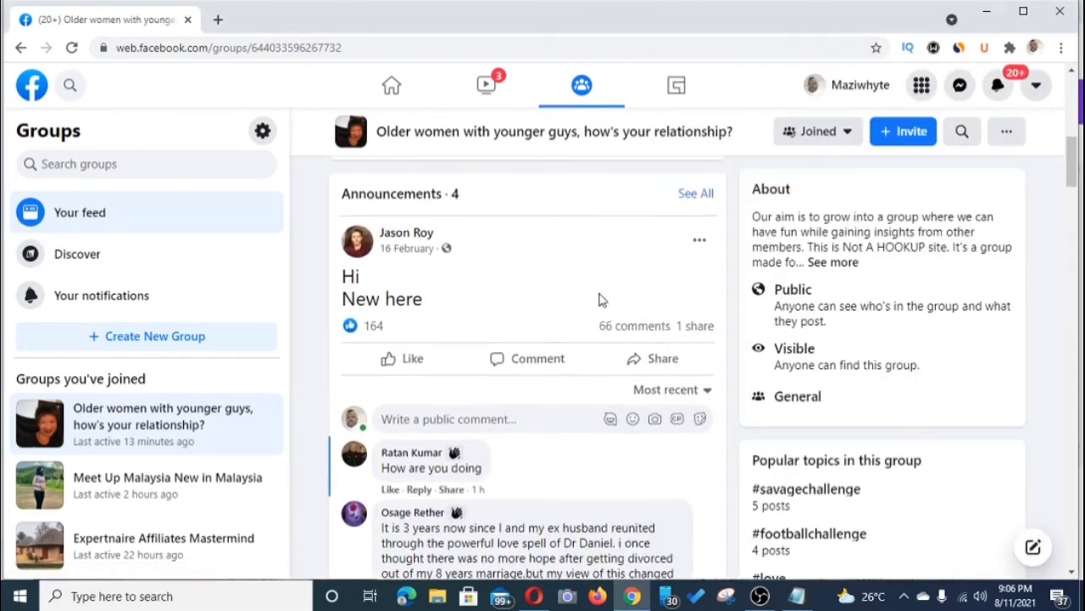
scroll(600, 300, "up", 3)
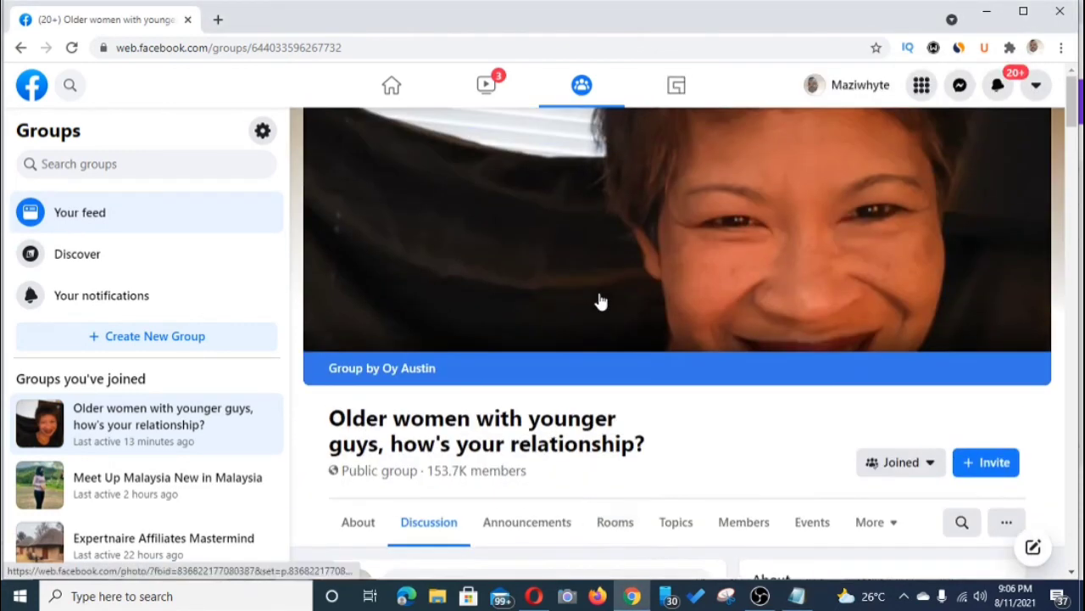
scroll(601, 300, "down", 2)
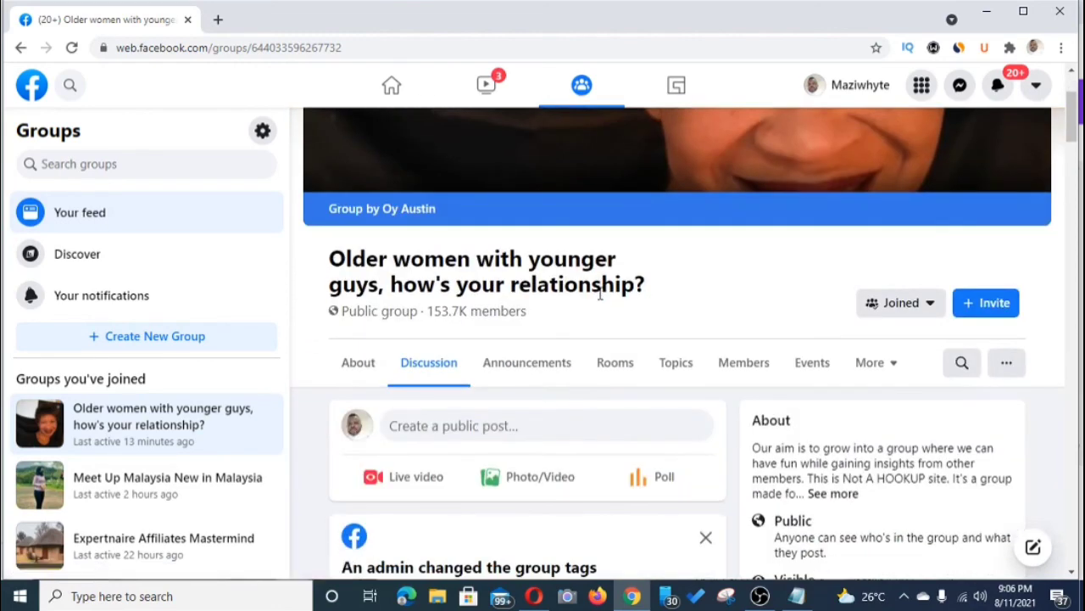
scroll(600, 302, "down", 2)
scroll(605, 313, "down", 4)
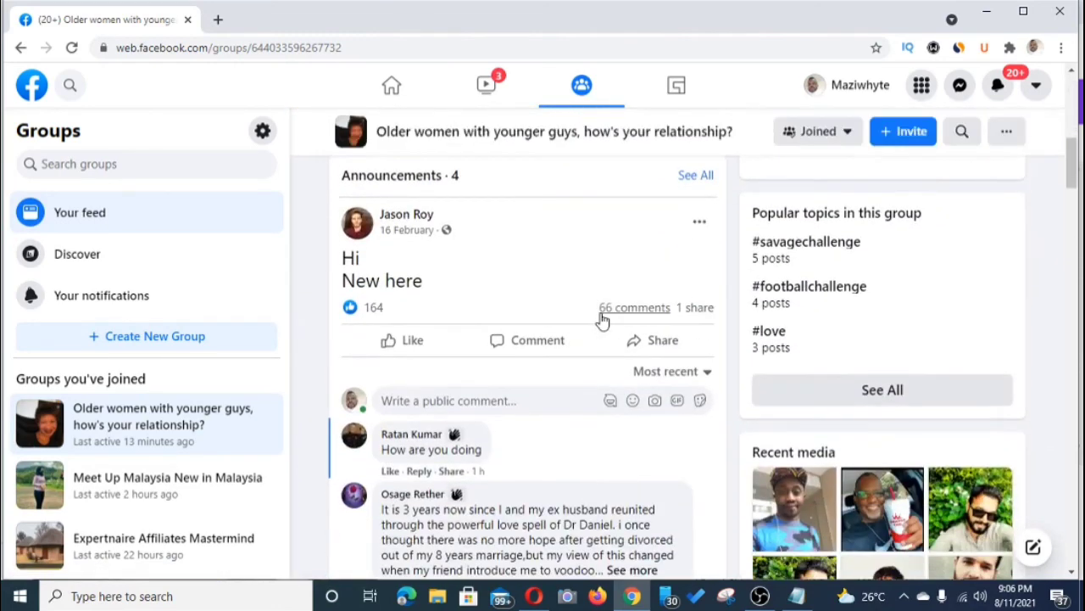
scroll(466, 330, "down", 2)
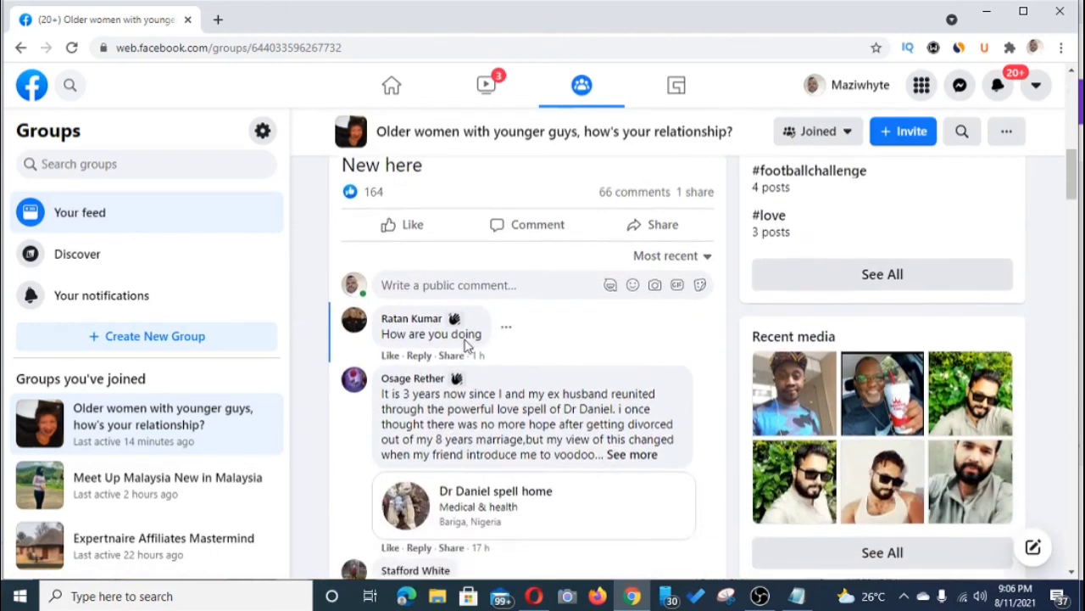
scroll(465, 339, "down", 2)
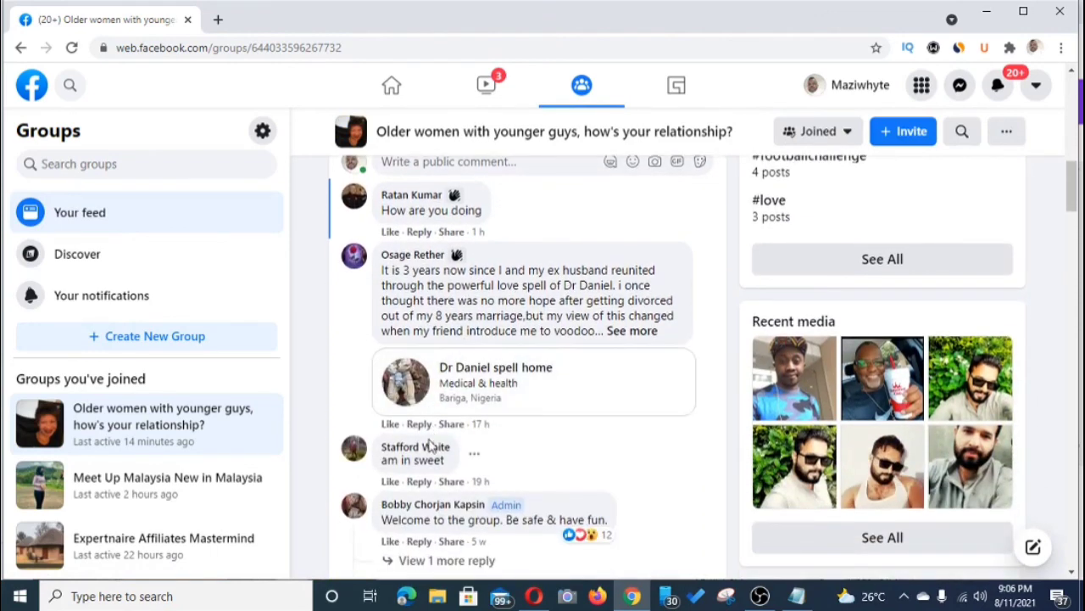
scroll(432, 447, "down", 4)
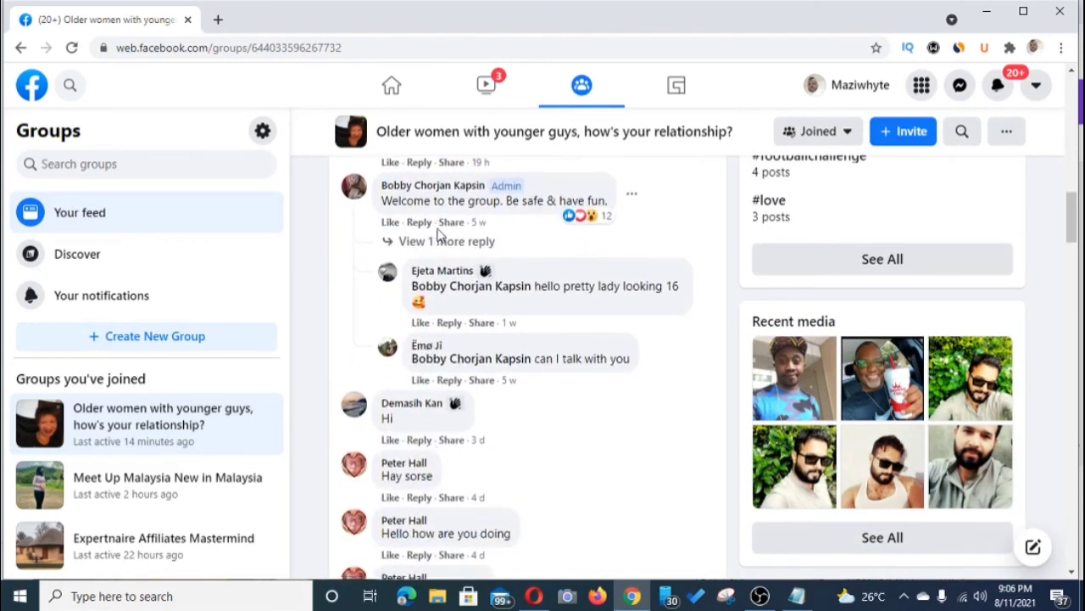
Open the profile of the group admin who wrote the welcome comment and start a private message to her.
scroll(439, 234, "up", 1)
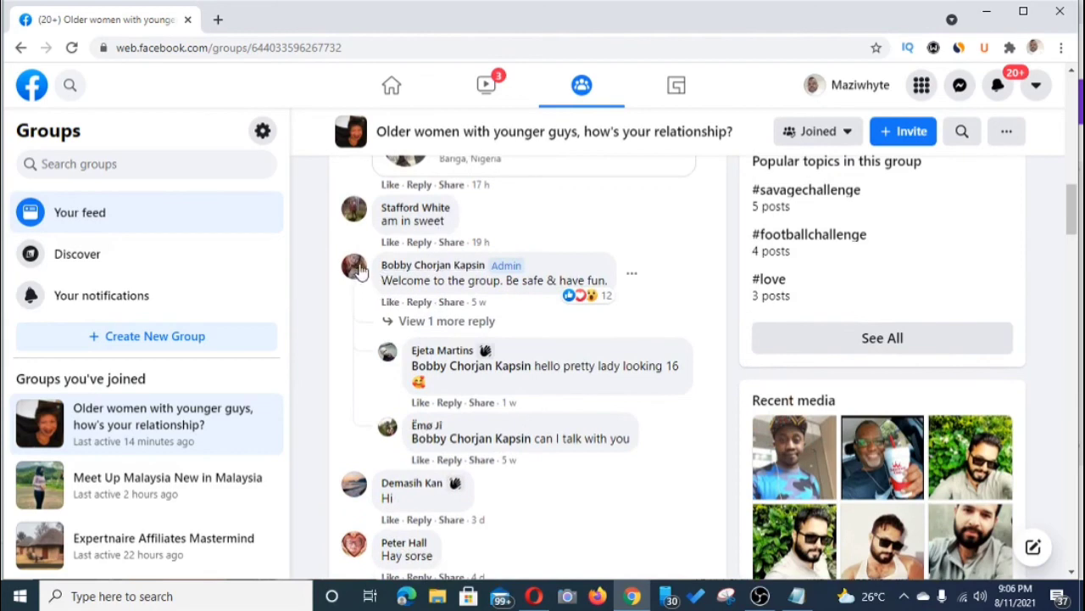
mouse_move(363, 280)
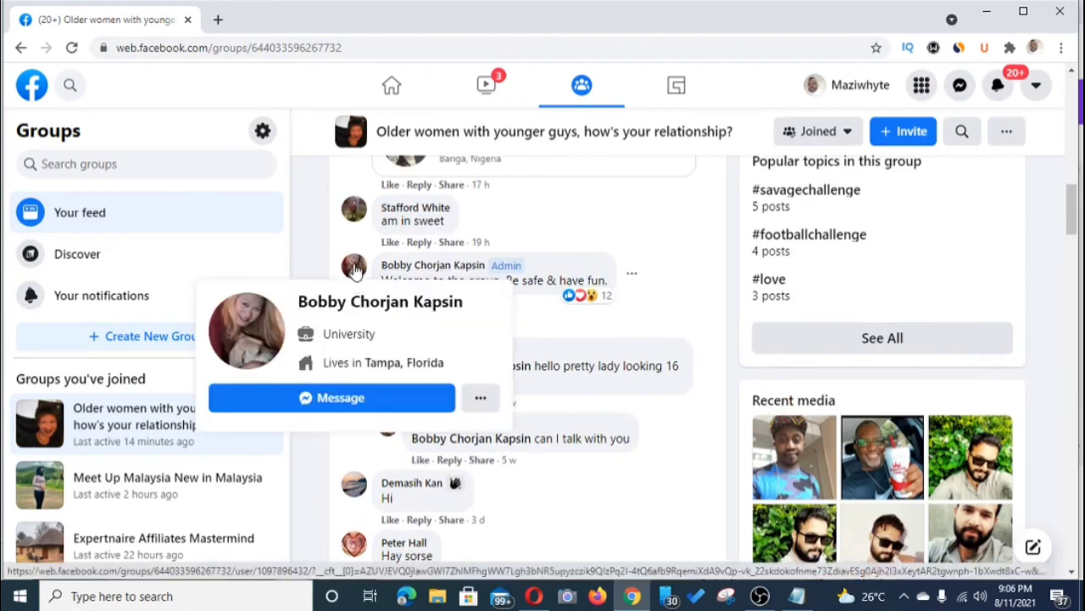
left_click(354, 269)
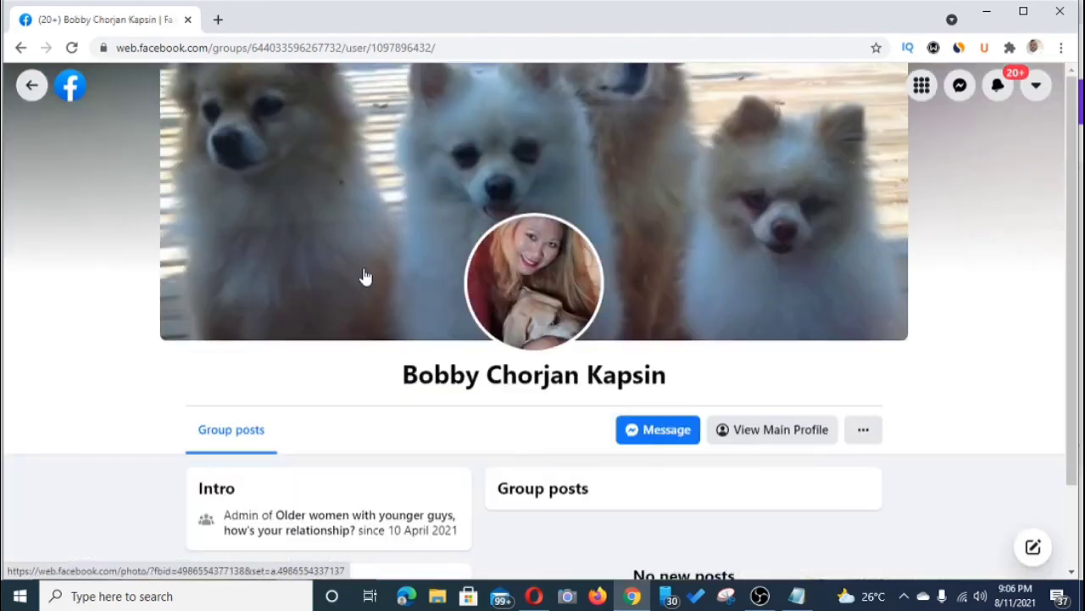
scroll(547, 279, "down", 2)
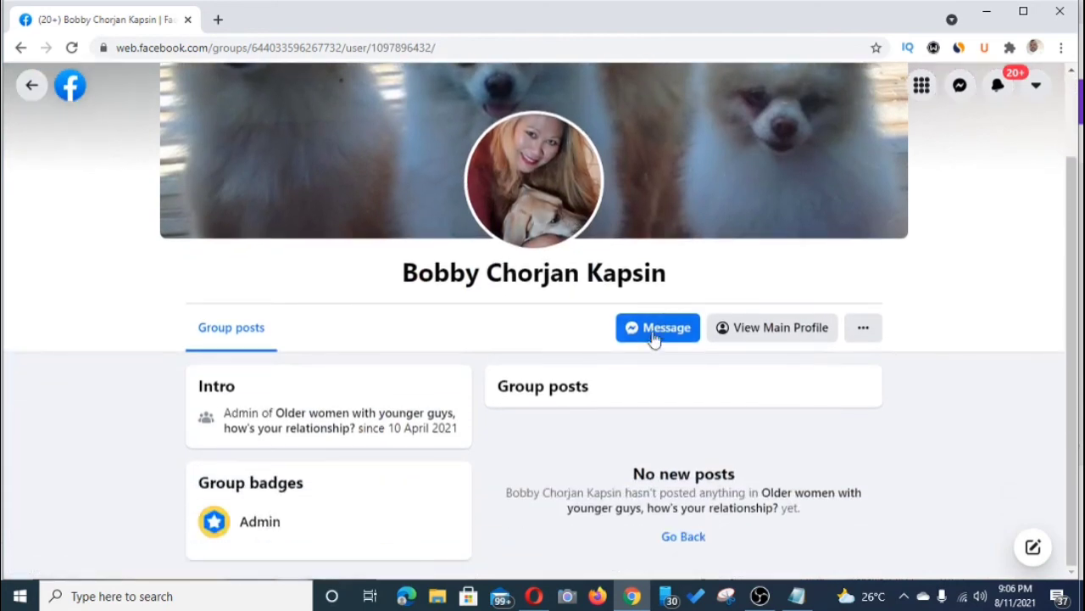
left_click(674, 333)
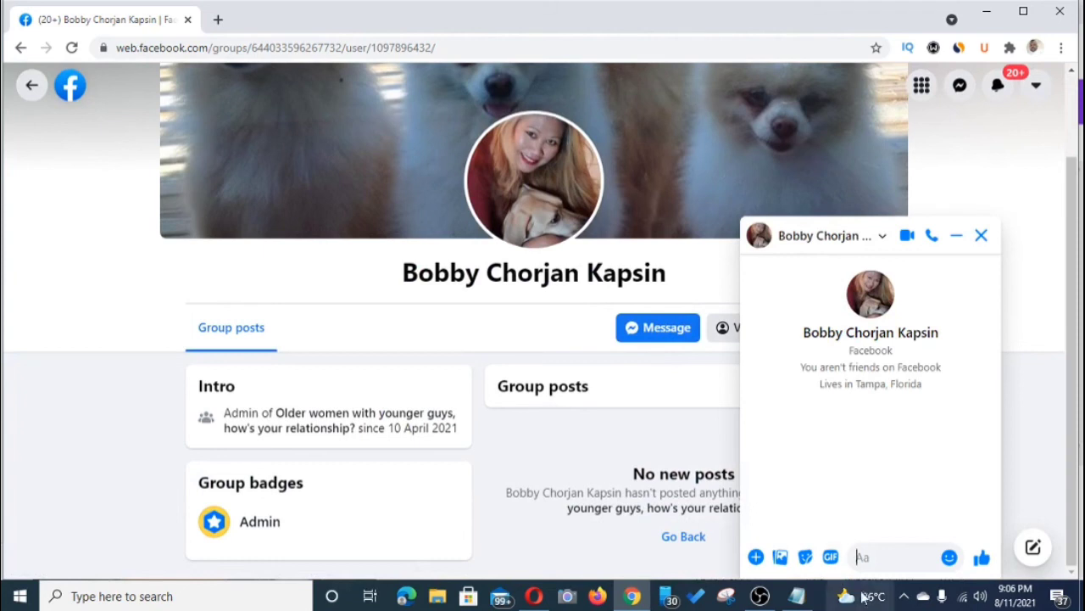
Copy the Facebook post text from "Top 3 Ways" through "CLICK HERE" out of the Notepad notes and paste it into the admin's chat message.
left_click(798, 596)
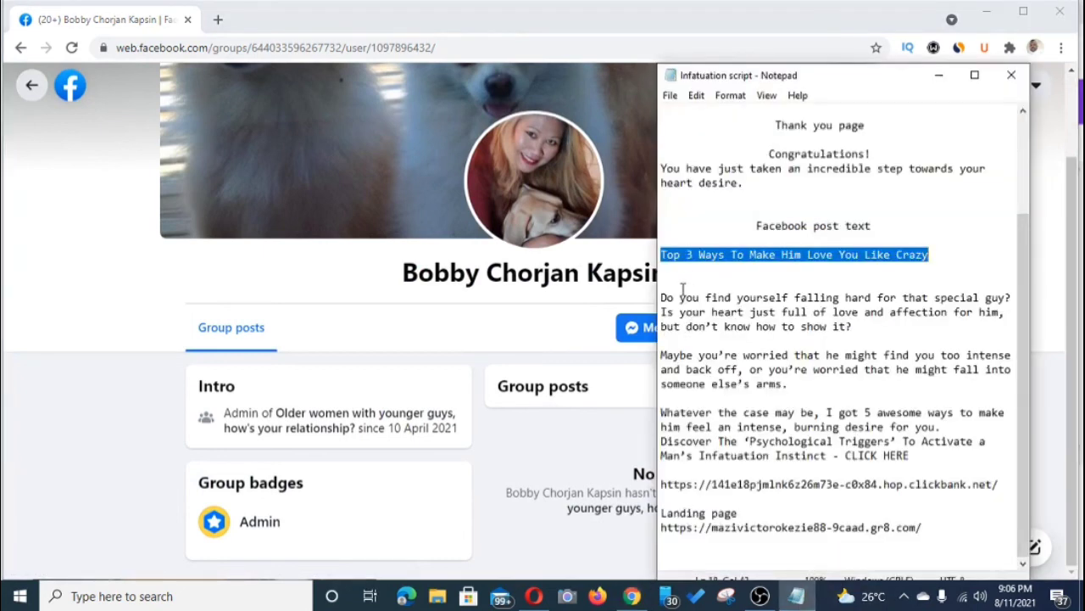
left_click(695, 278)
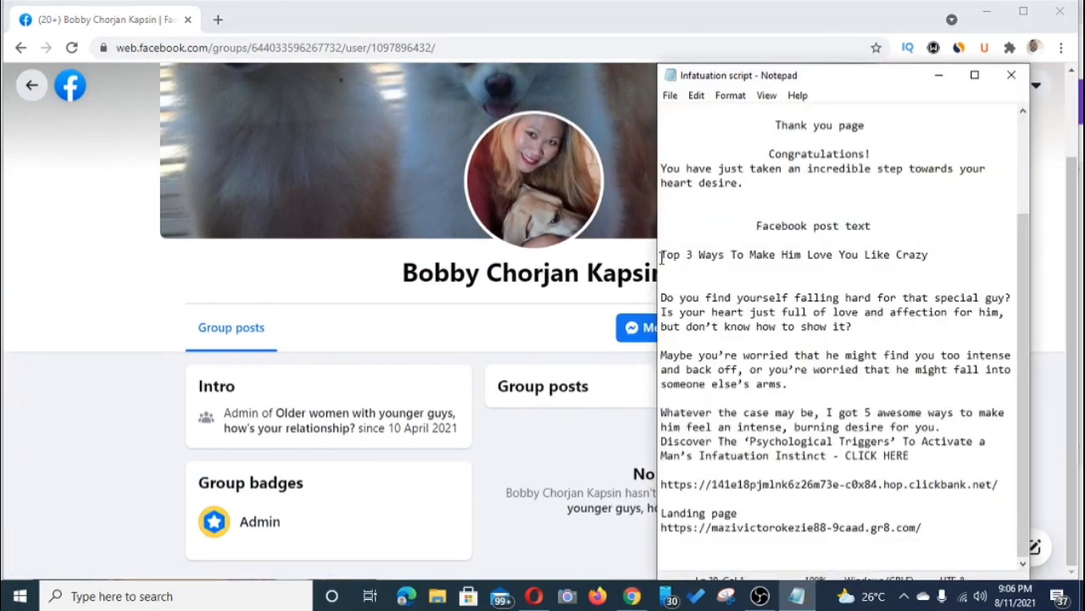
left_click_drag(661, 255, 920, 453)
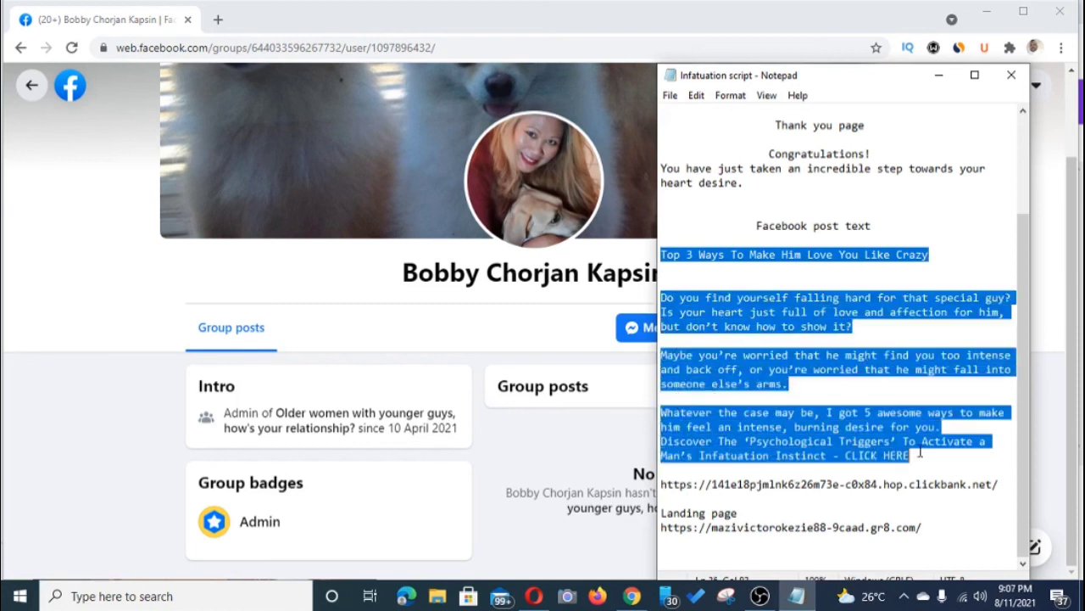
right_click(874, 438)
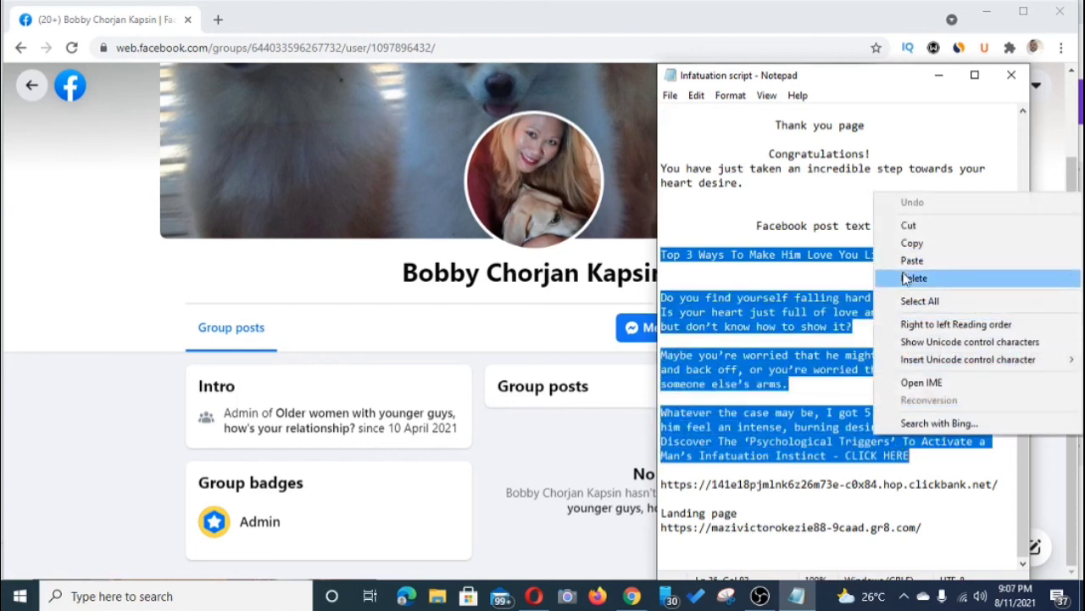
left_click(914, 241)
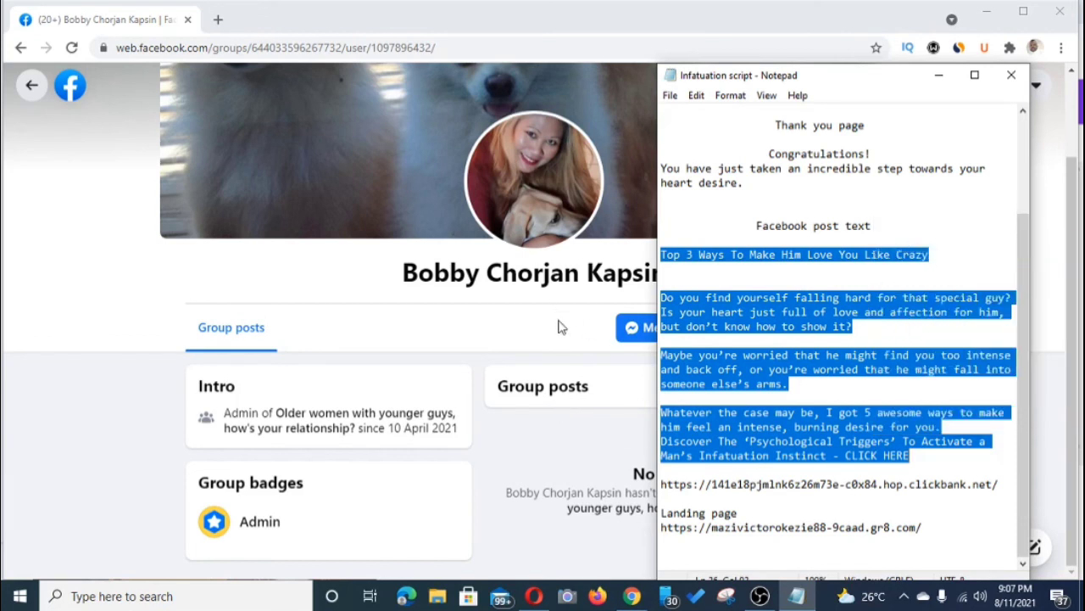
left_click(563, 327)
left_click(867, 557)
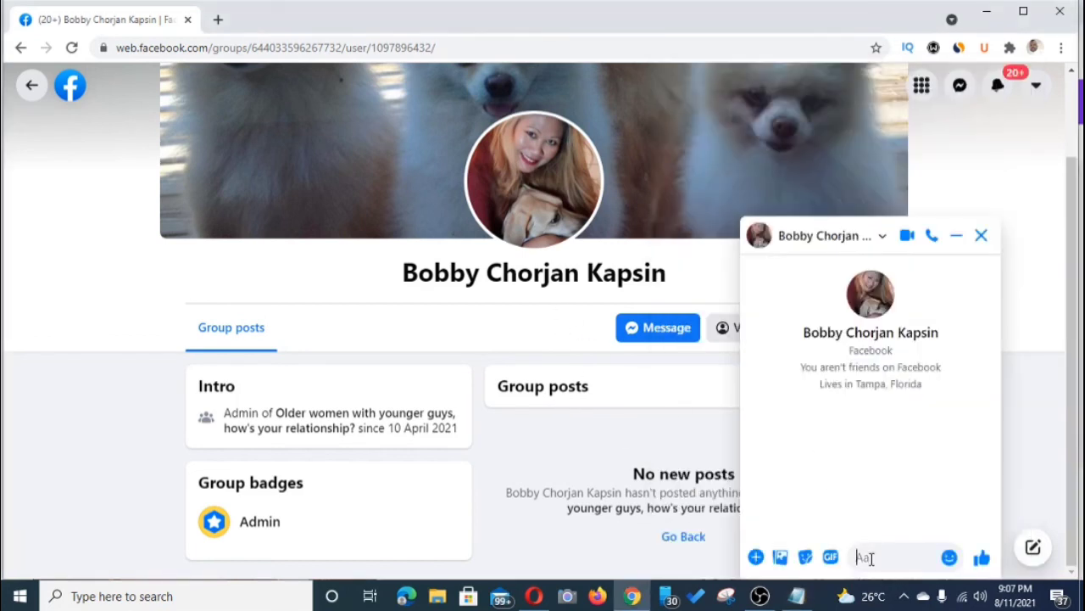
right_click(867, 557)
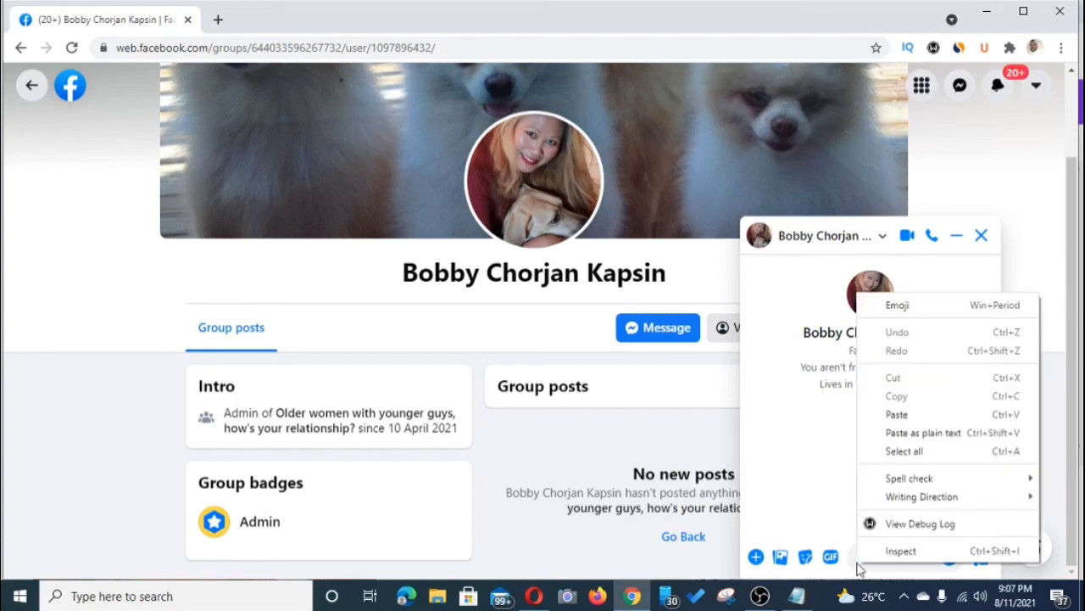
left_click(898, 414)
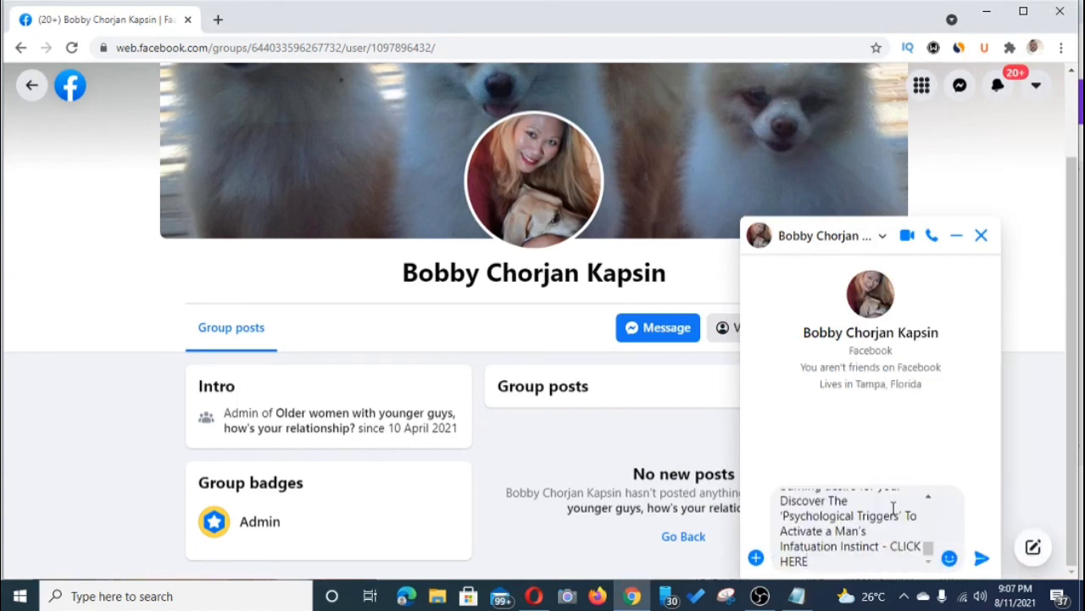
scroll(893, 507, "up", 10)
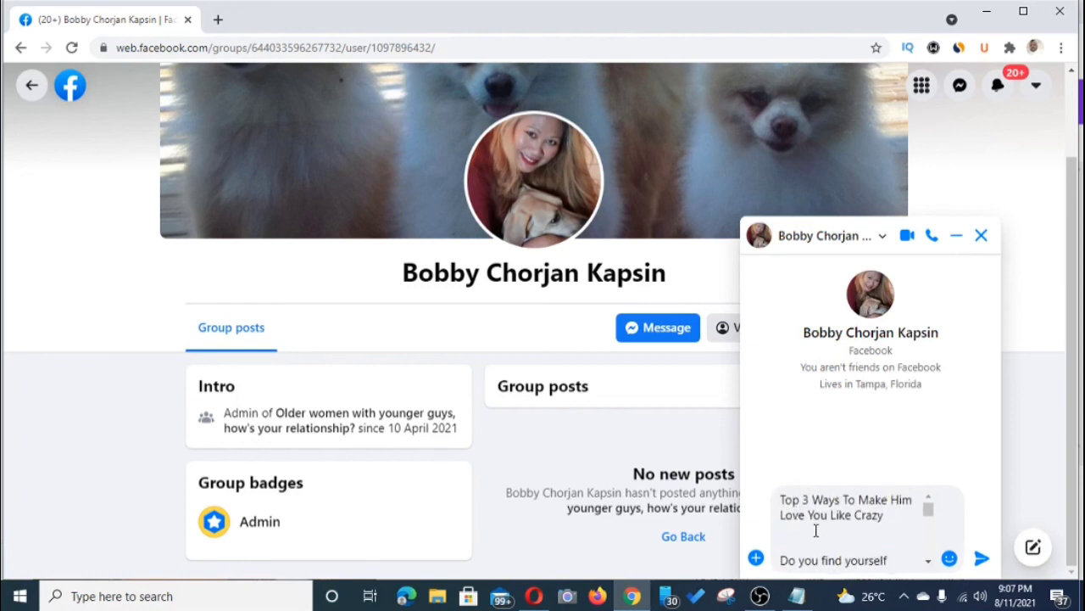
scroll(863, 530, "down", 10)
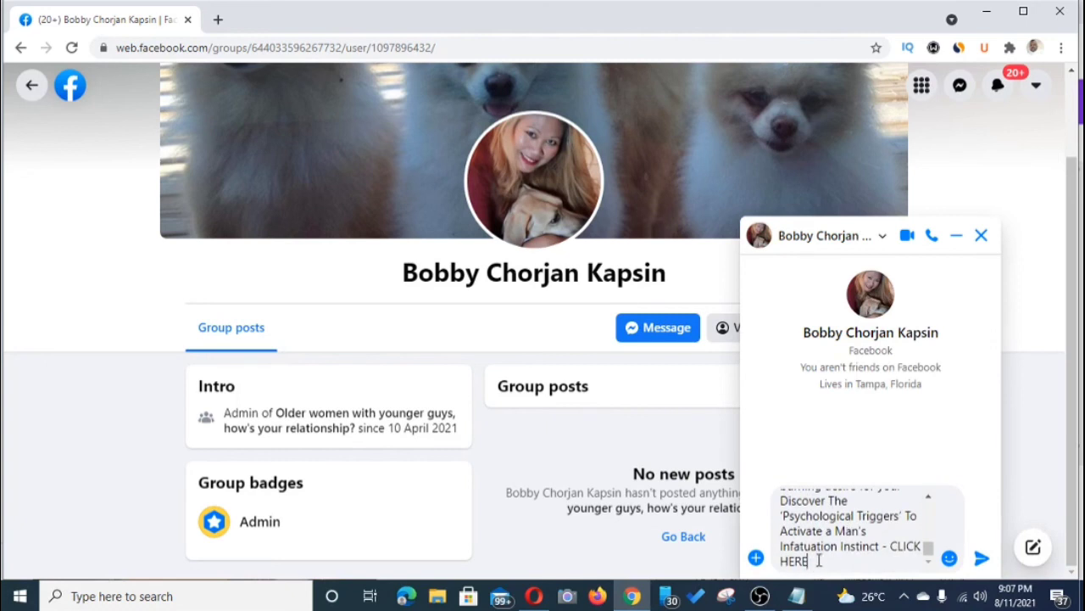
Copy the landing page link from the Notepad notes, append it after "CLICK HERE" in the unsent chat message, and check the full text.
left_click(800, 598)
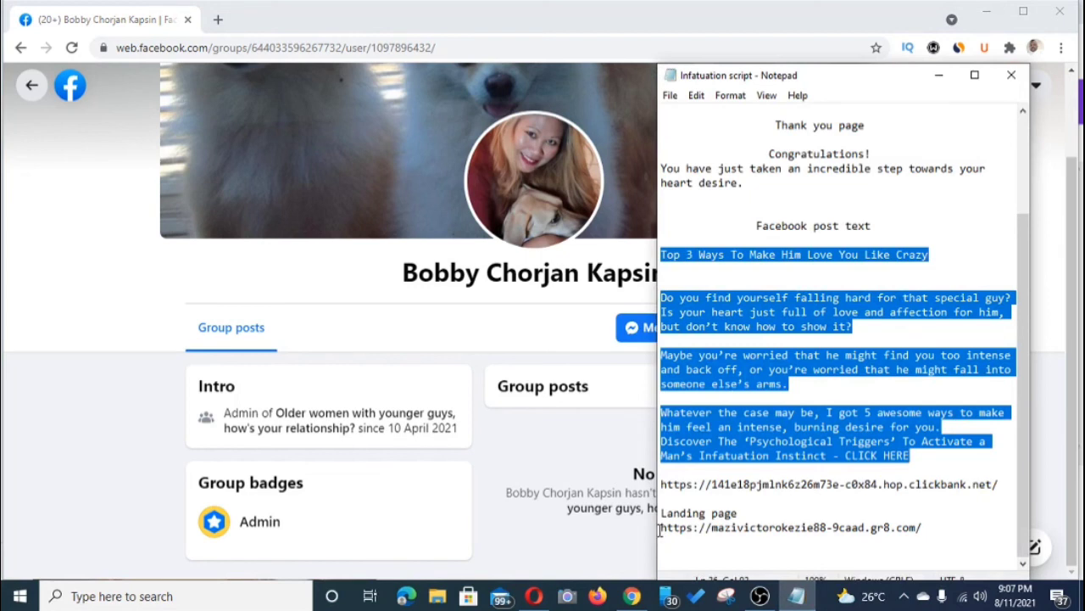
left_click_drag(661, 529, 906, 531)
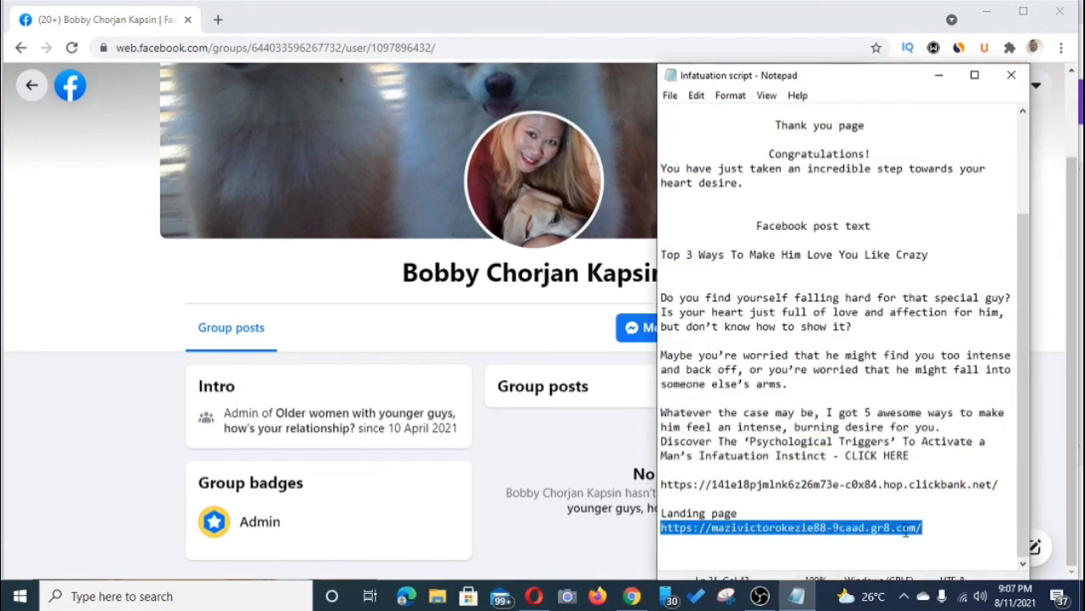
right_click(887, 530)
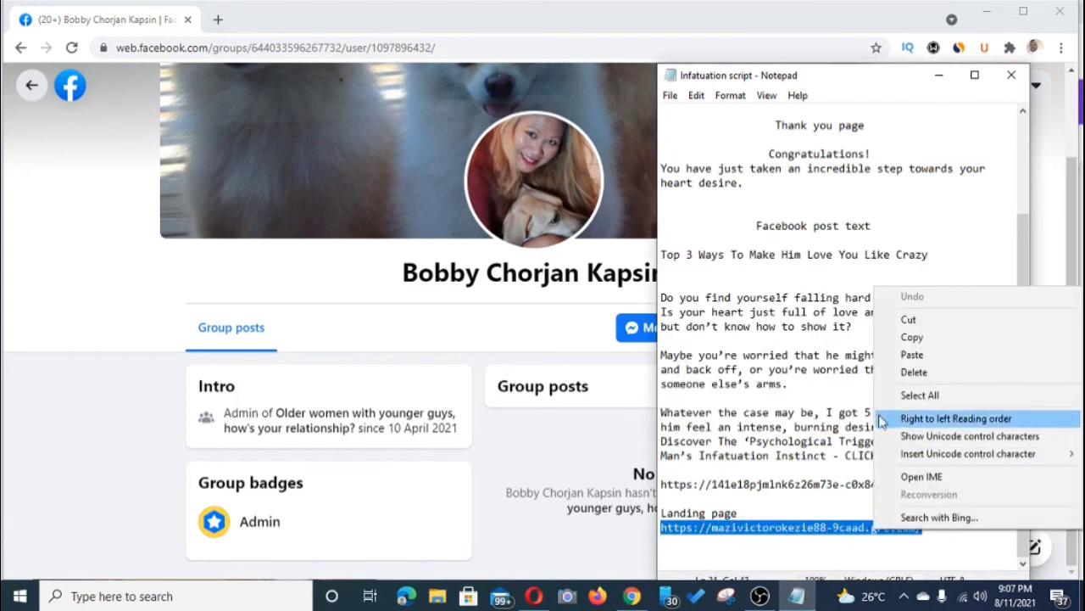
left_click(913, 337)
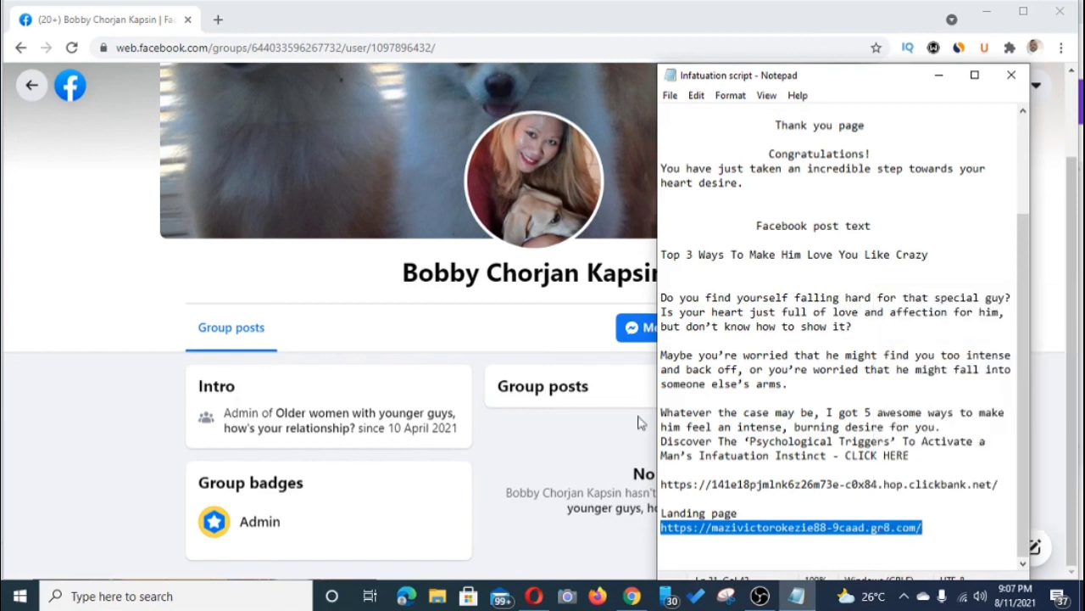
left_click(619, 371)
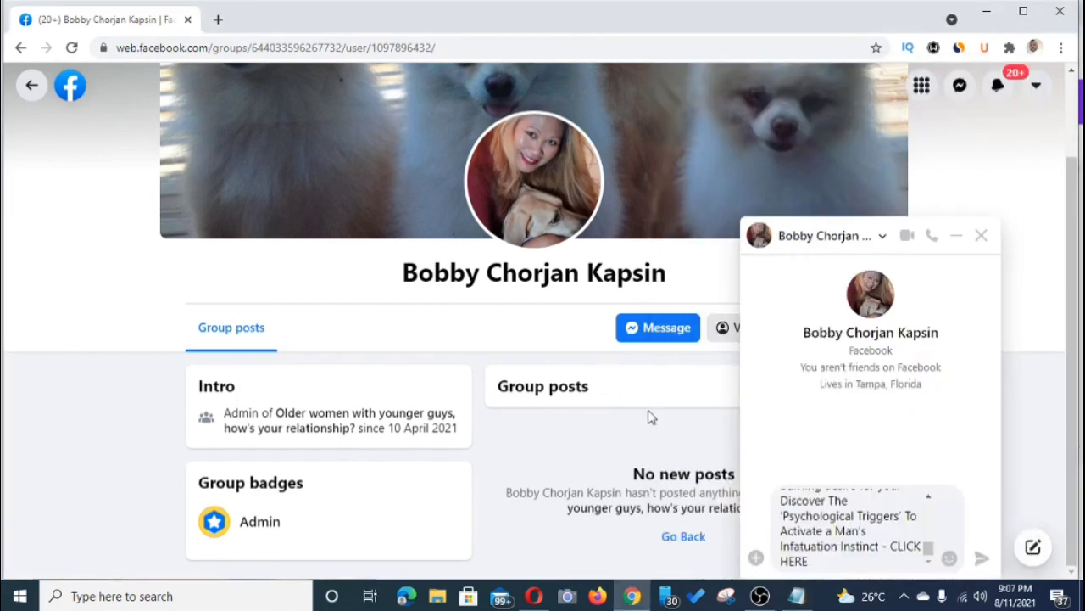
left_click(812, 561)
right_click(812, 565)
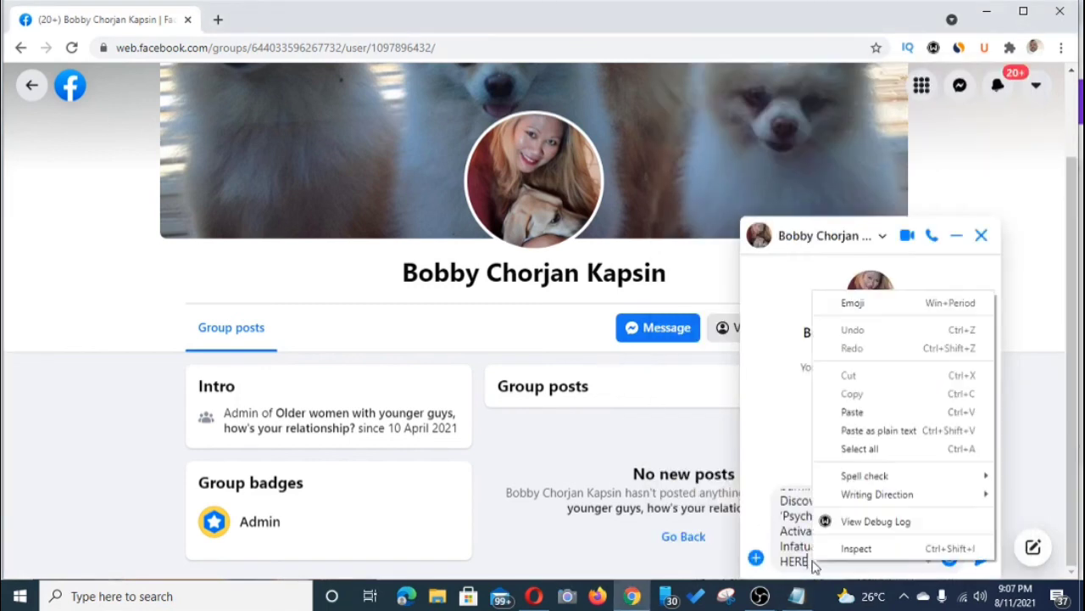
left_click(861, 412)
scroll(853, 551, "down", 1)
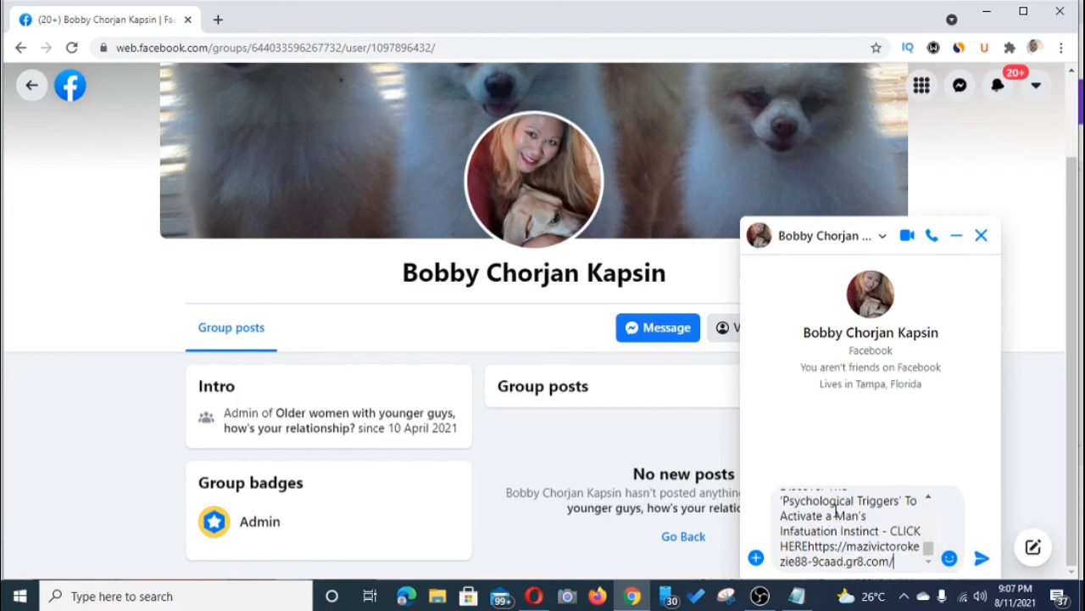
scroll(836, 509, "up", 10)
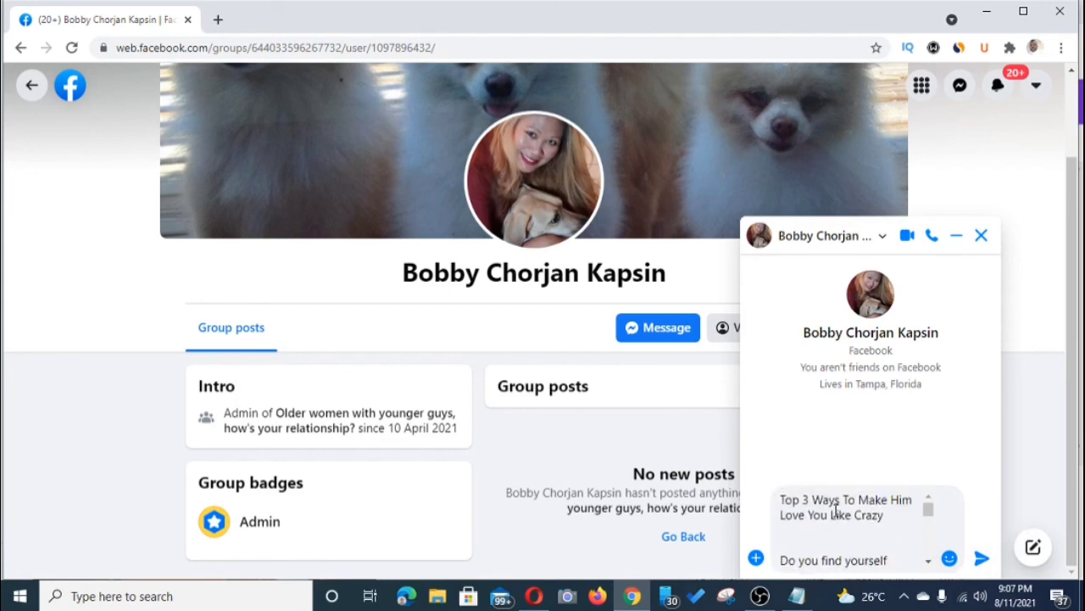
scroll(836, 508, "down", 10)
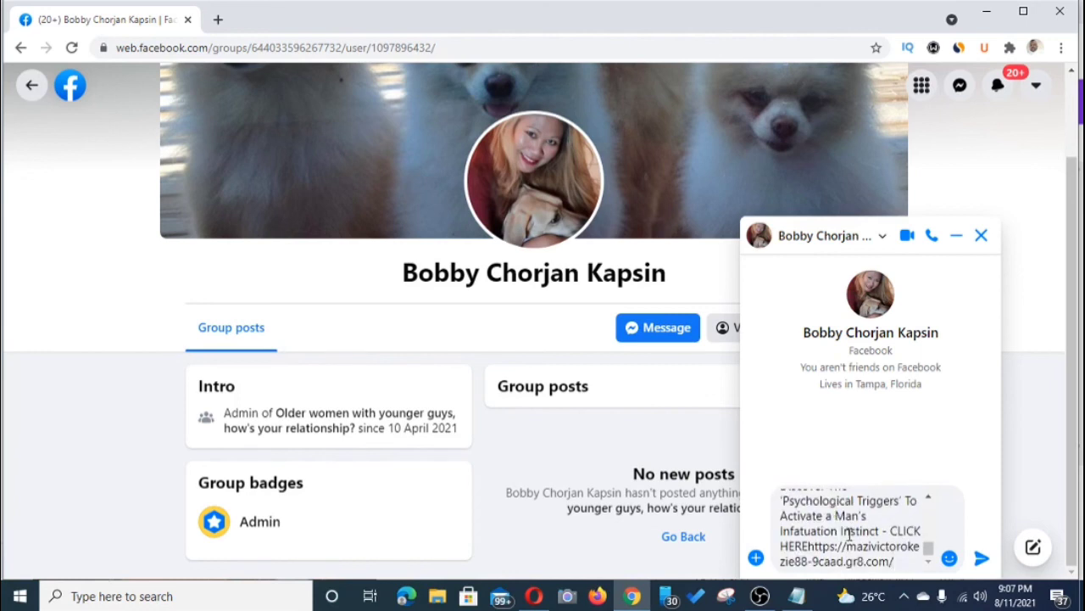